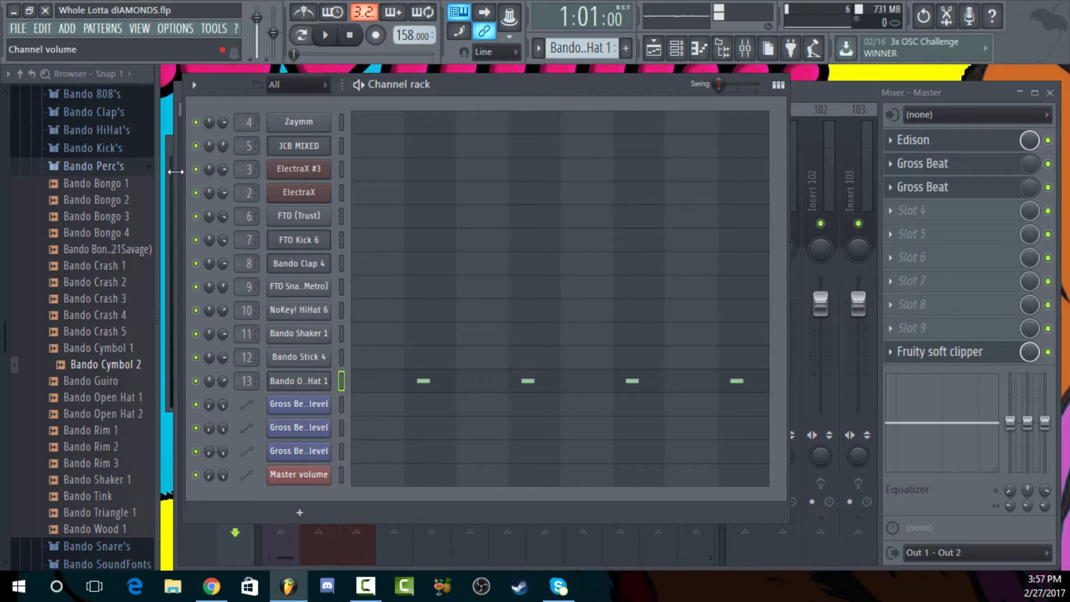
Collapse the Bando Perc's folder in the browser and switch to the FTO (Trust) pattern
click(101, 166)
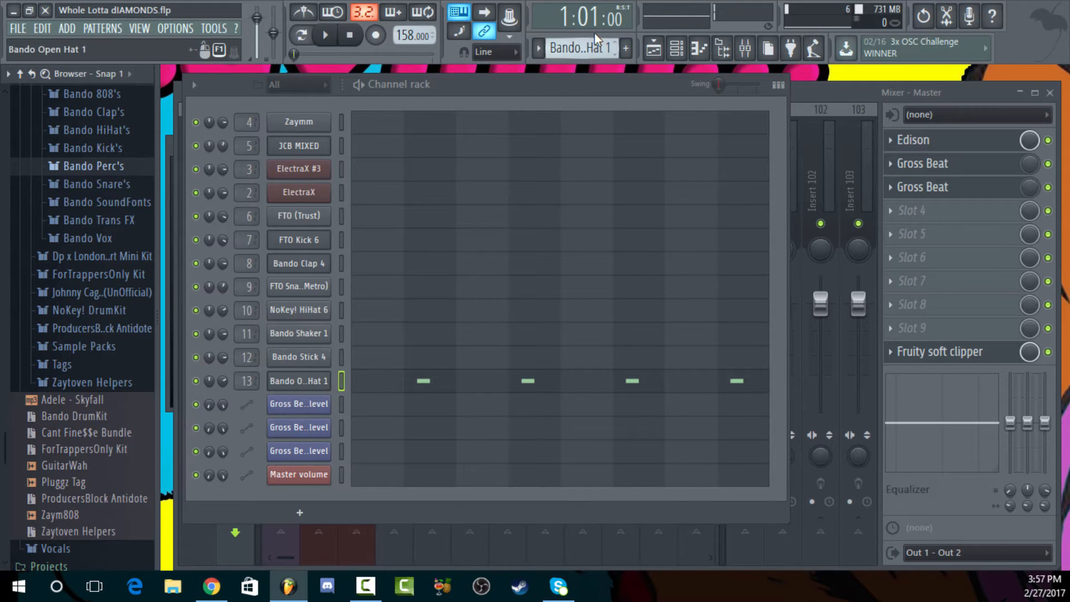
scroll(579, 50, up, 7)
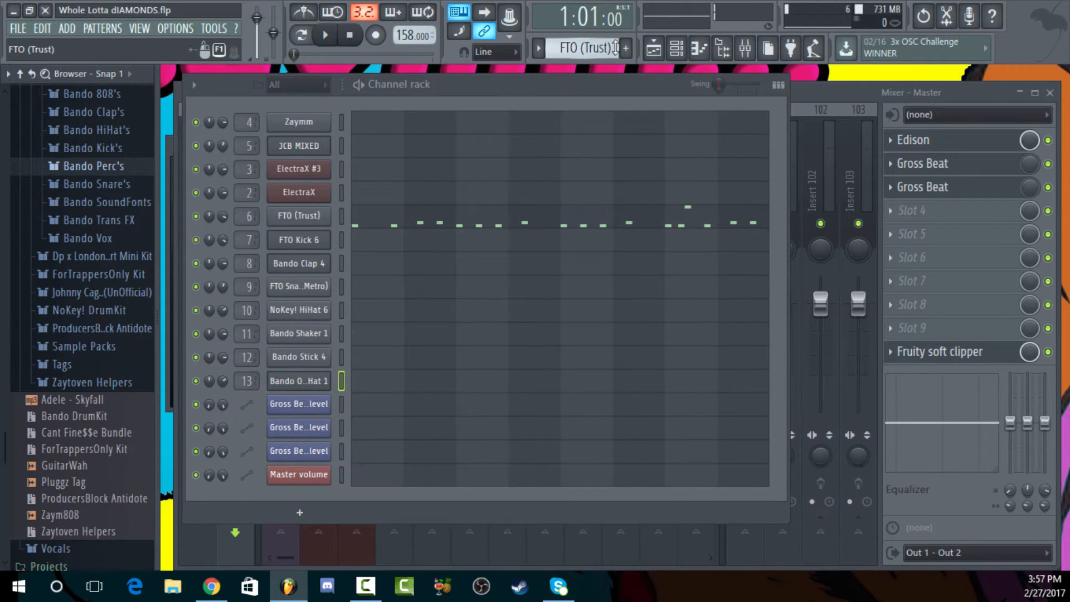
Open the playlist and unmute Tracks 1, 2 and 3 so the automation clips are active
click(654, 49)
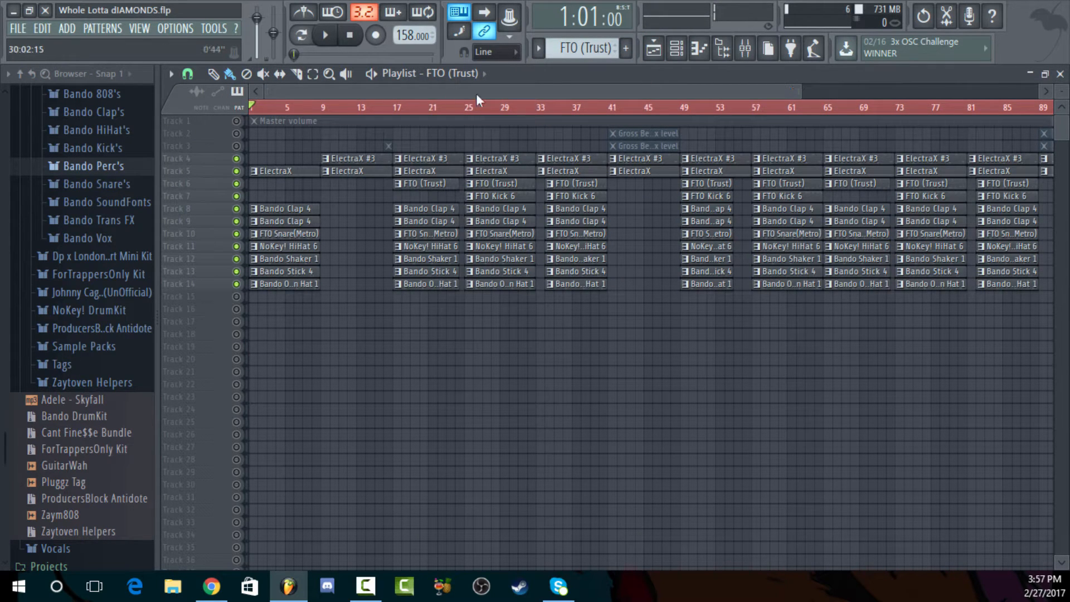
click(499, 111)
click(680, 109)
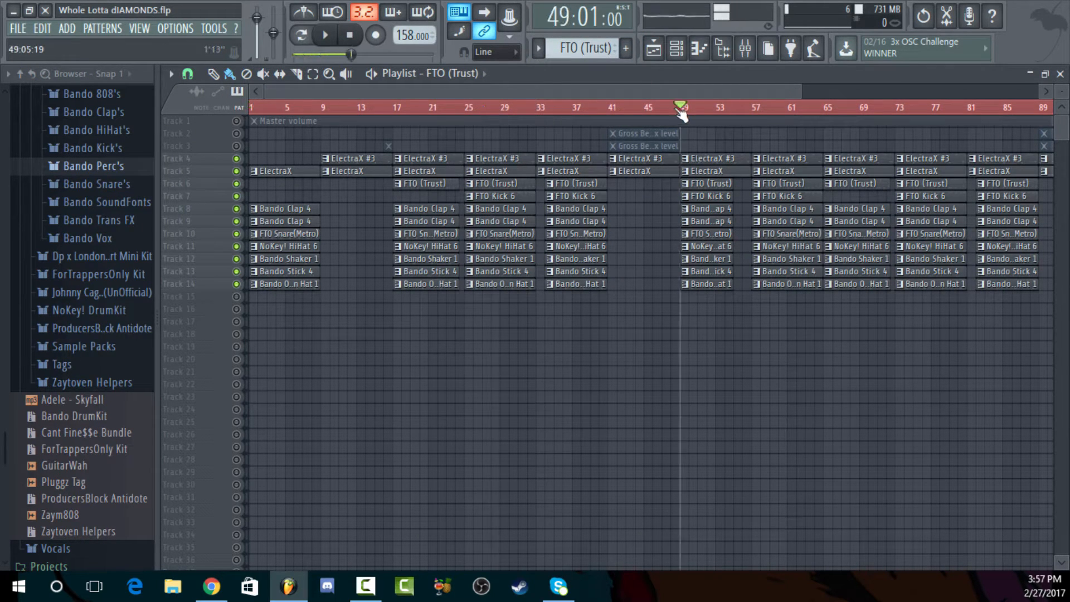
click(236, 121)
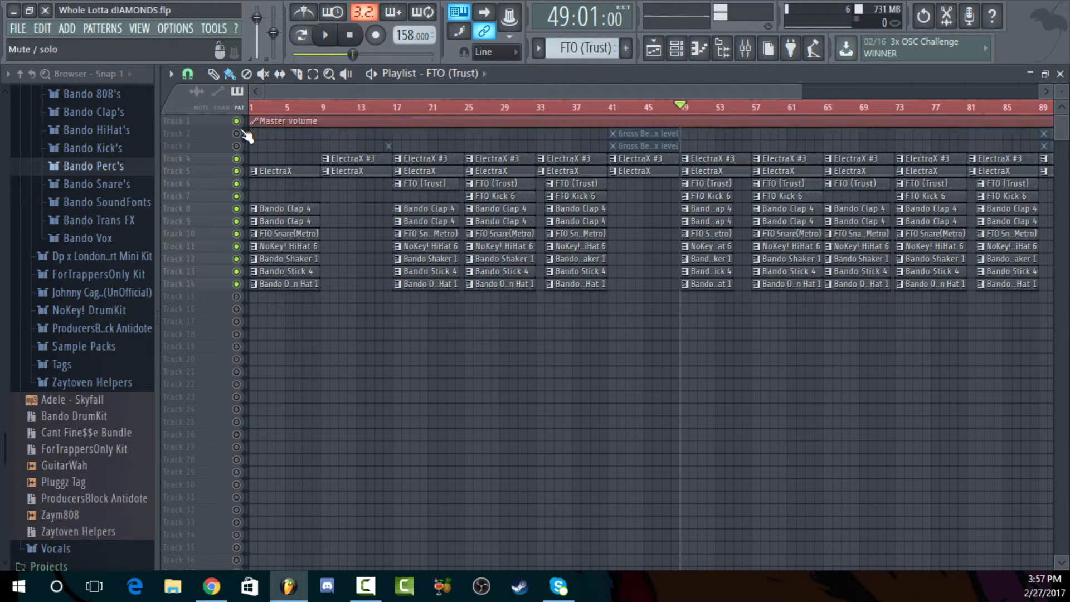
click(236, 146)
Play the full arrangement from bar 1 in song mode and stop playback
click(359, 44)
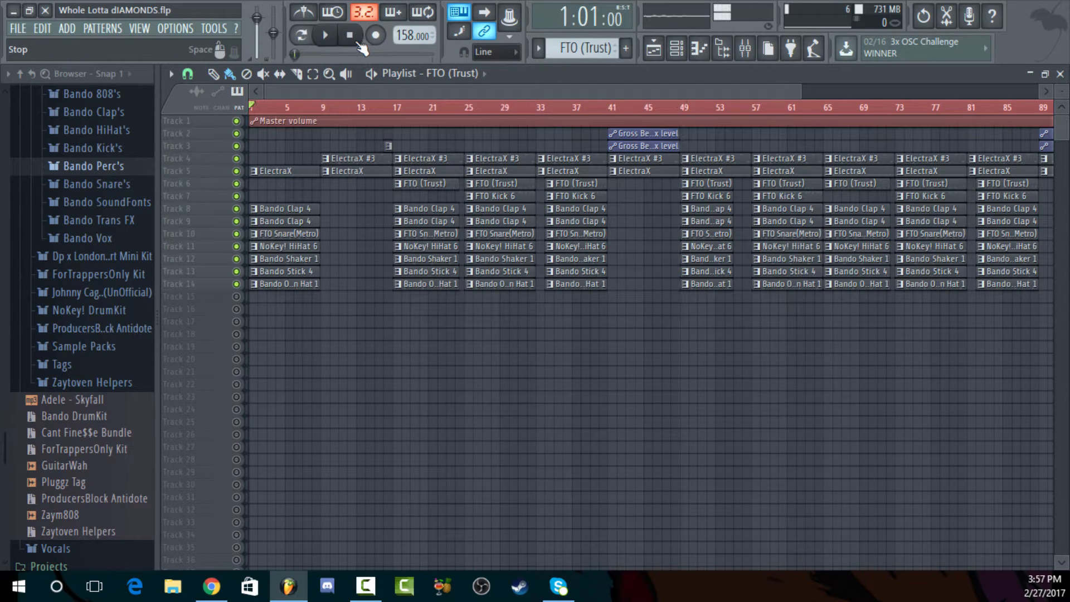
click(327, 37)
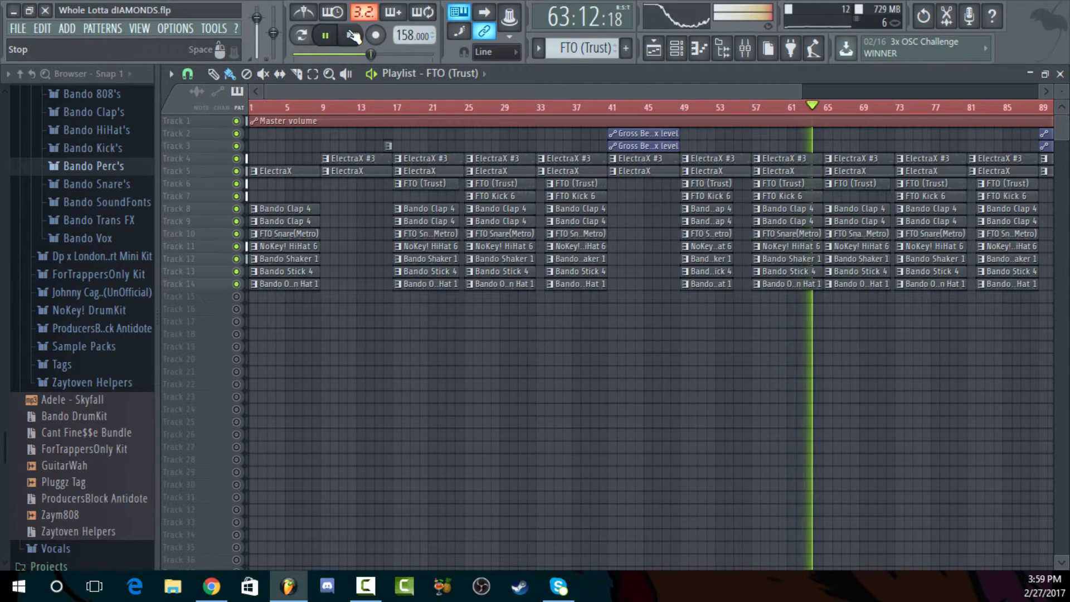
click(353, 36)
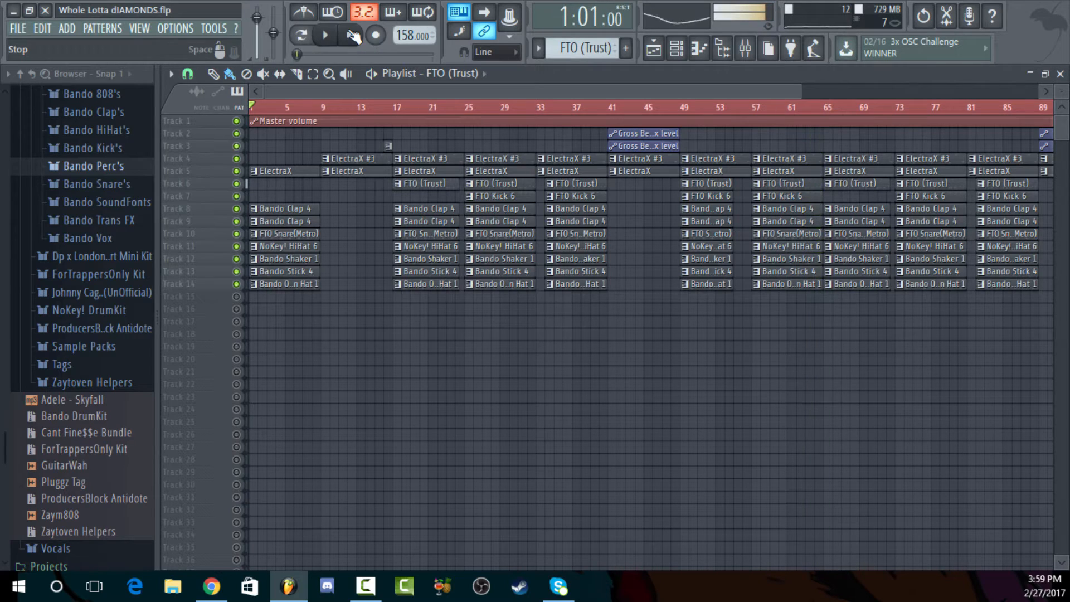
Close the playlist and switch to the ElectraX #3 pattern
click(1060, 73)
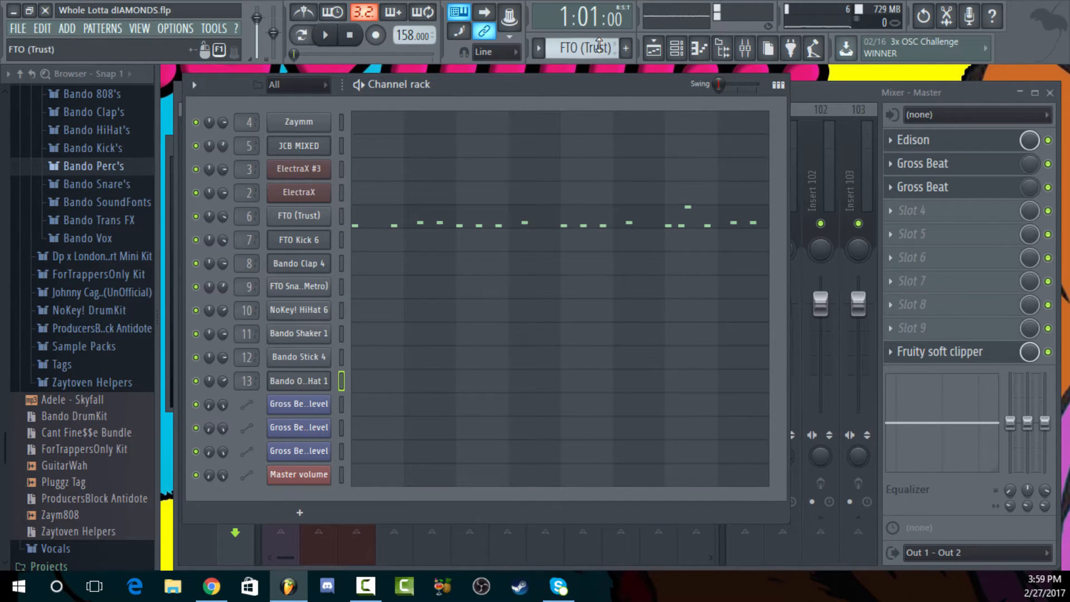
scroll(599, 48, up, 4)
scroll(600, 47, down, 1)
scroll(599, 47, down, 1)
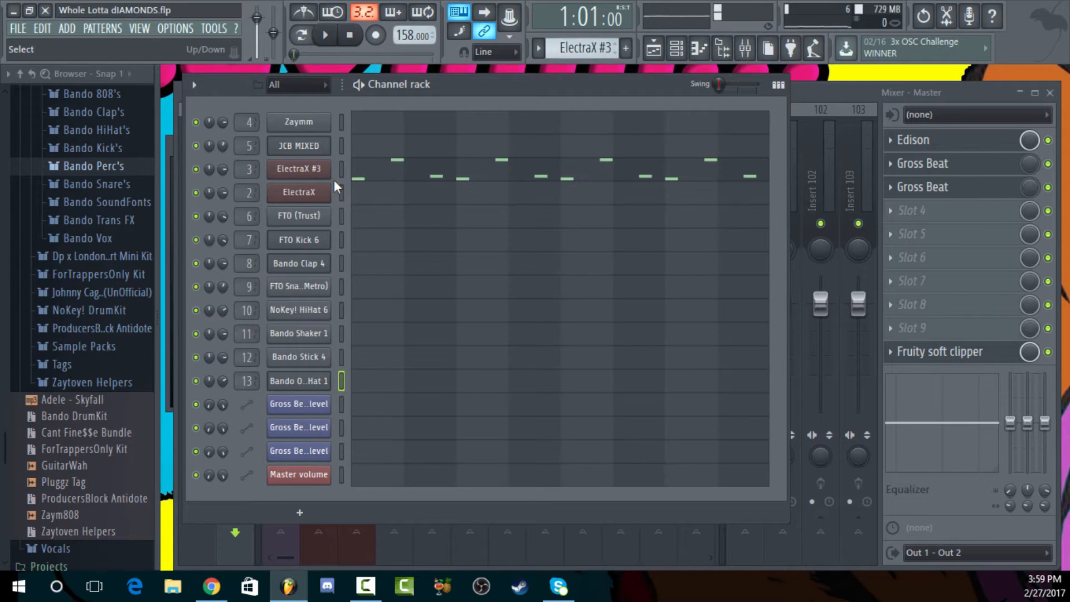
Open the ElectraX #3 synth and reposition its window to show the loaded bank and preset
click(316, 178)
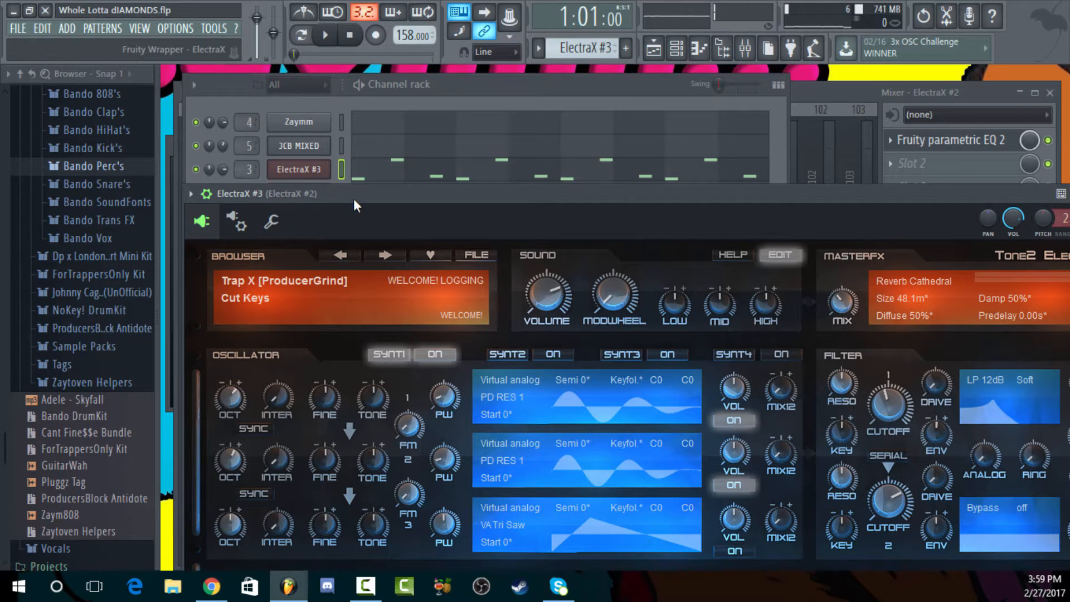
drag(353, 200, 379, 174)
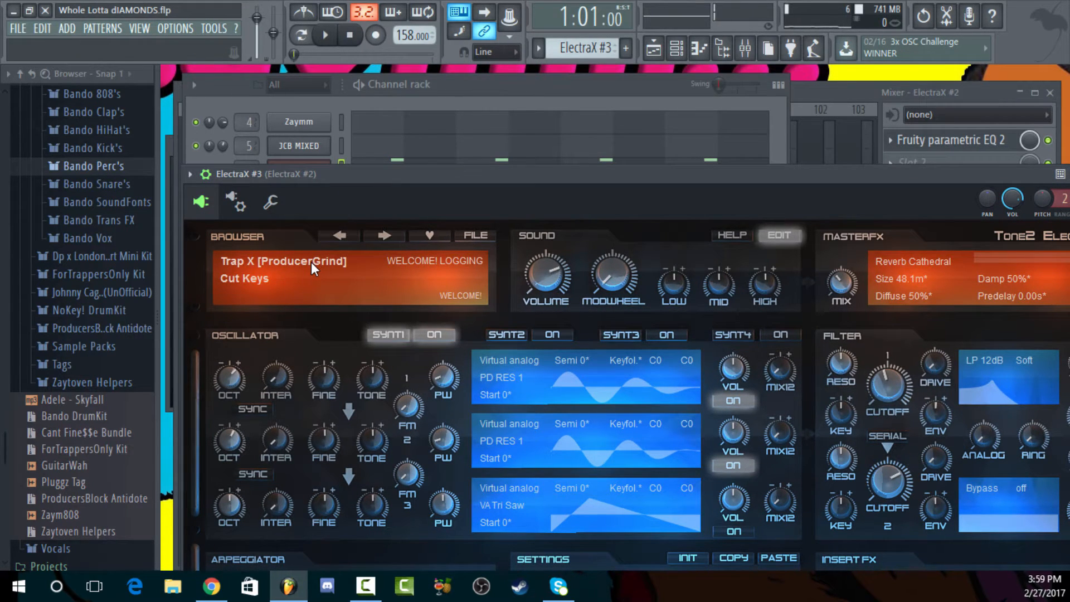
drag(470, 179, 412, 199)
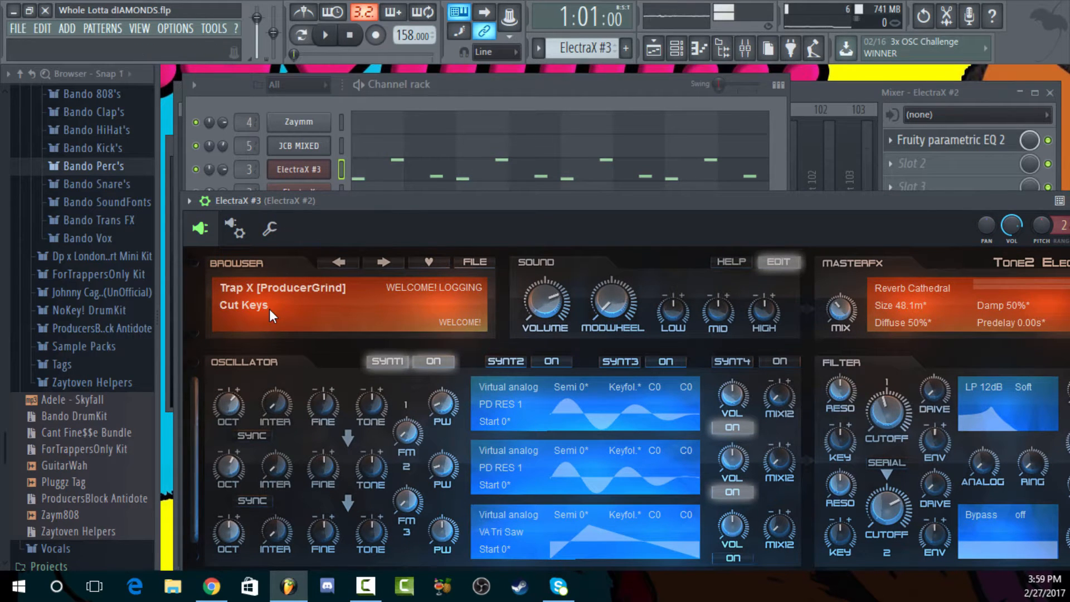
Open the ElectraX #3 melody in the piano roll and play the pattern to hear it
click(390, 176)
scroll(702, 147, up, 5)
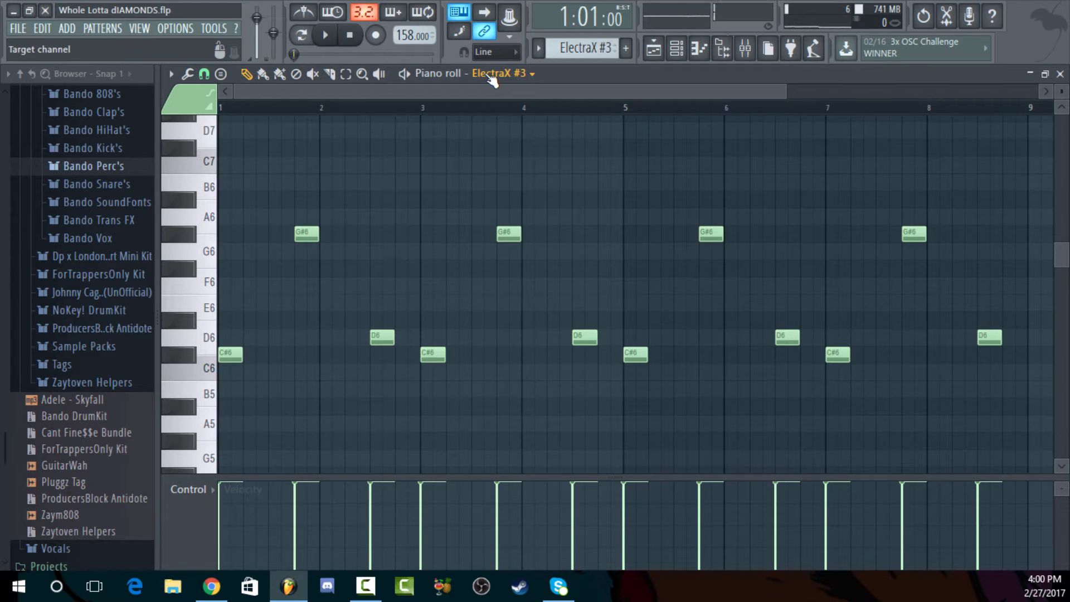
click(412, 75)
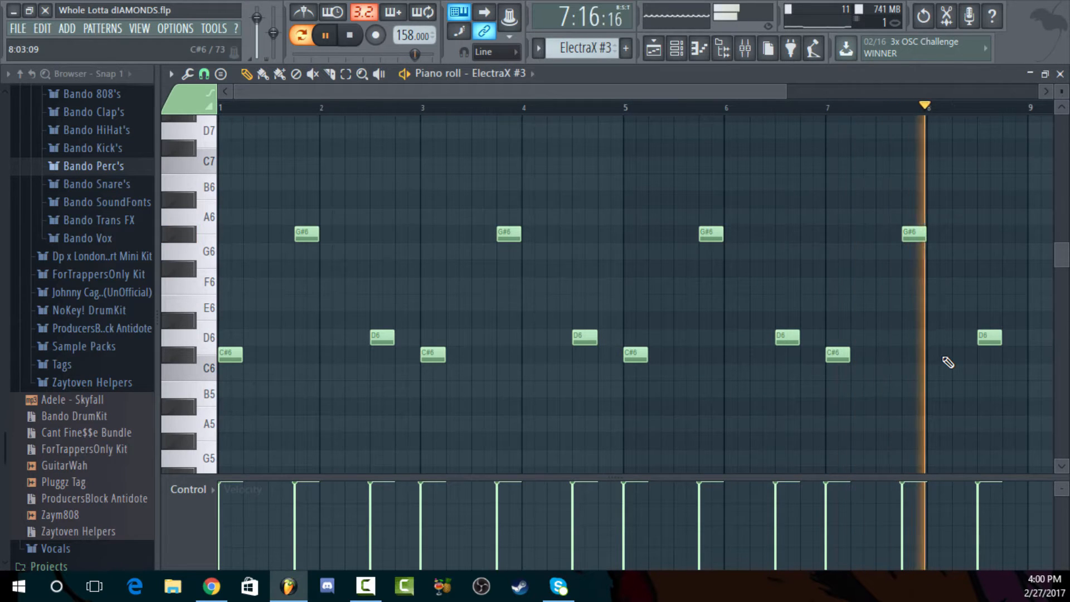
click(360, 43)
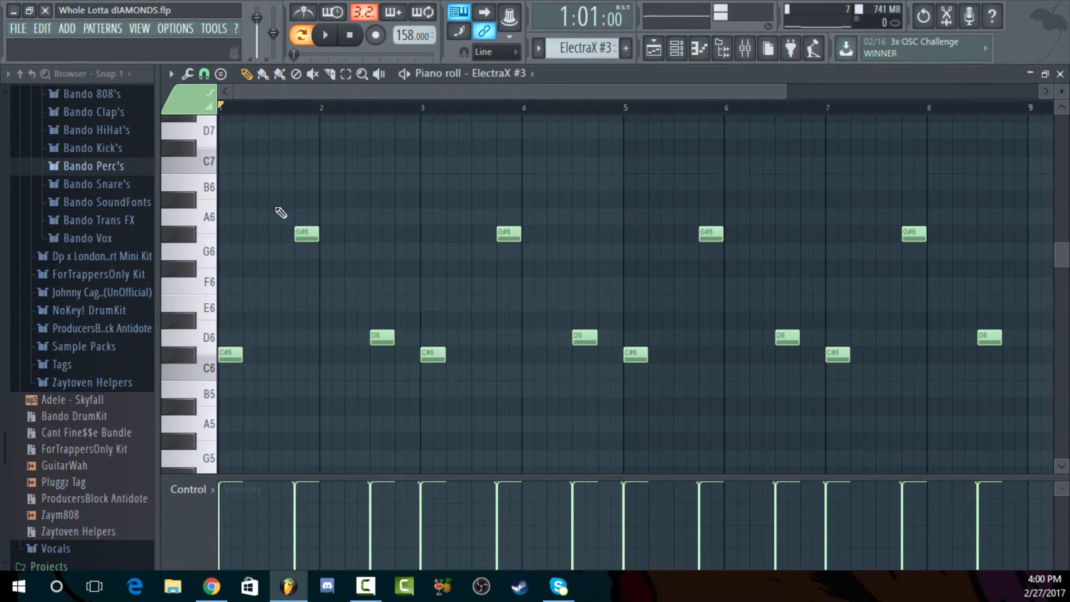
Close the piano roll, switch to the ElectraX pattern and open the ElectraX synth to show its preset
click(1060, 74)
click(592, 96)
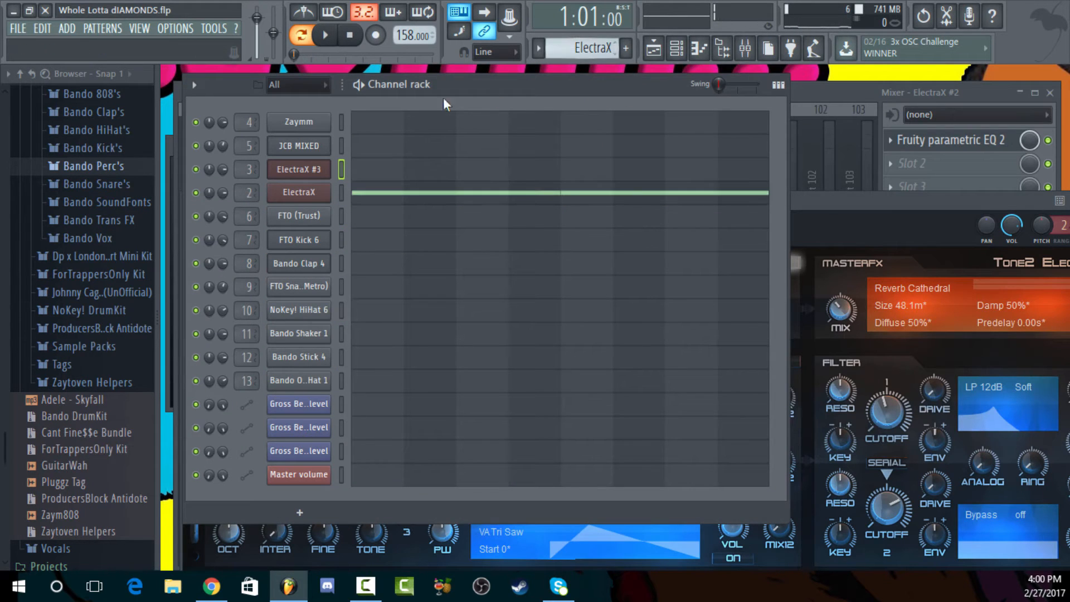
click(318, 192)
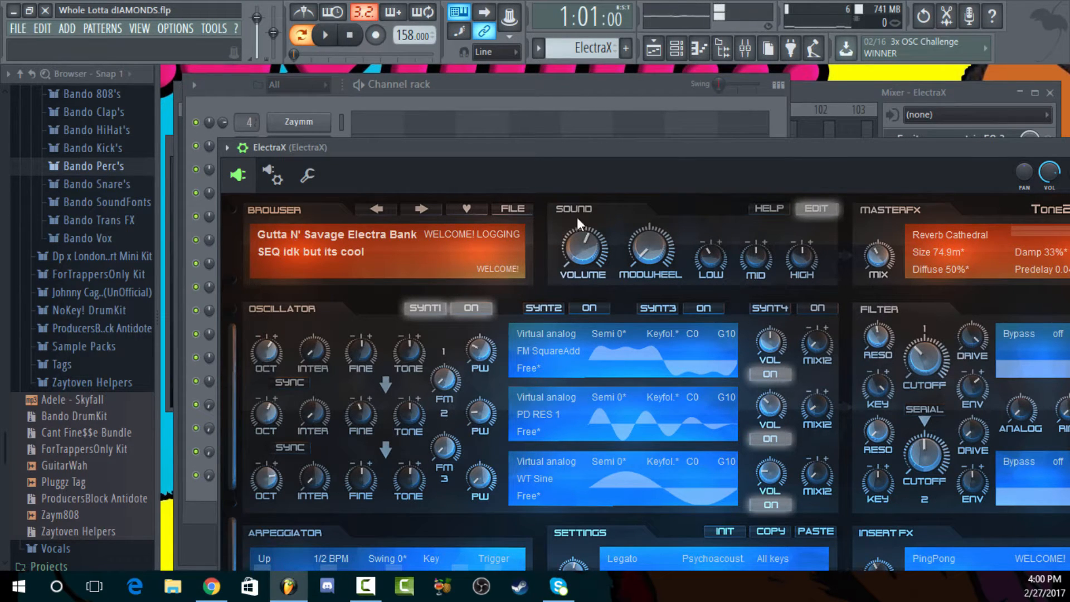
Play the ElectraX pattern from the channel rack and examine its long notes in the piano roll
click(461, 92)
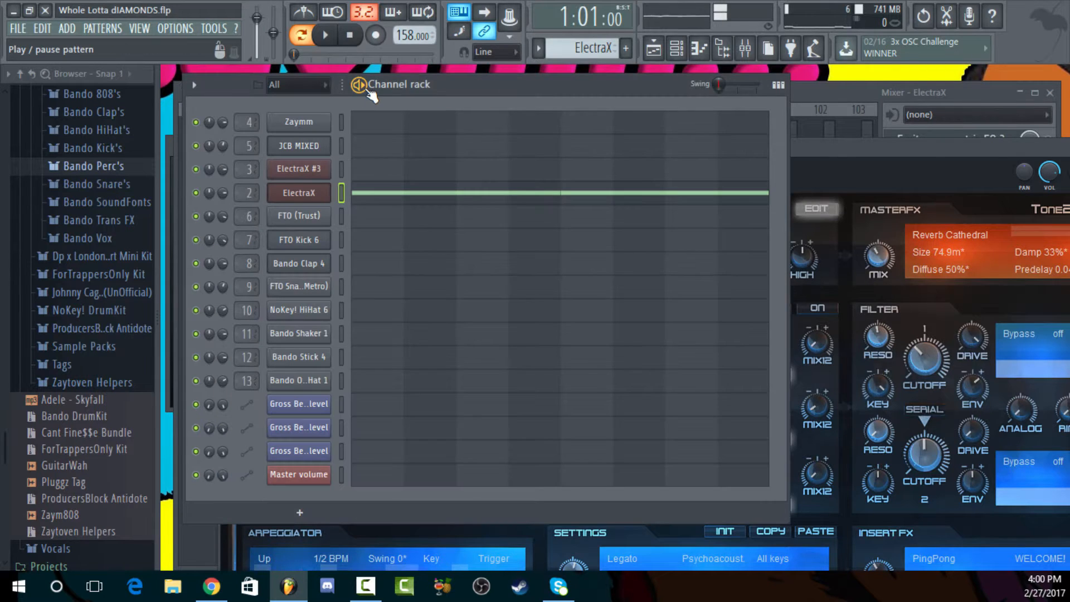
key(space)
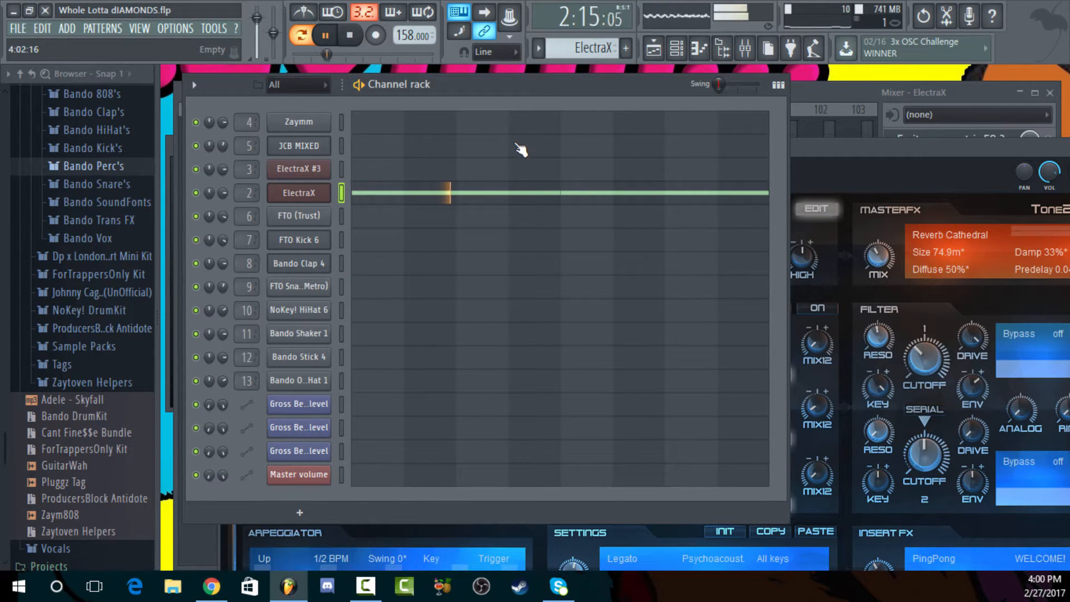
click(449, 195)
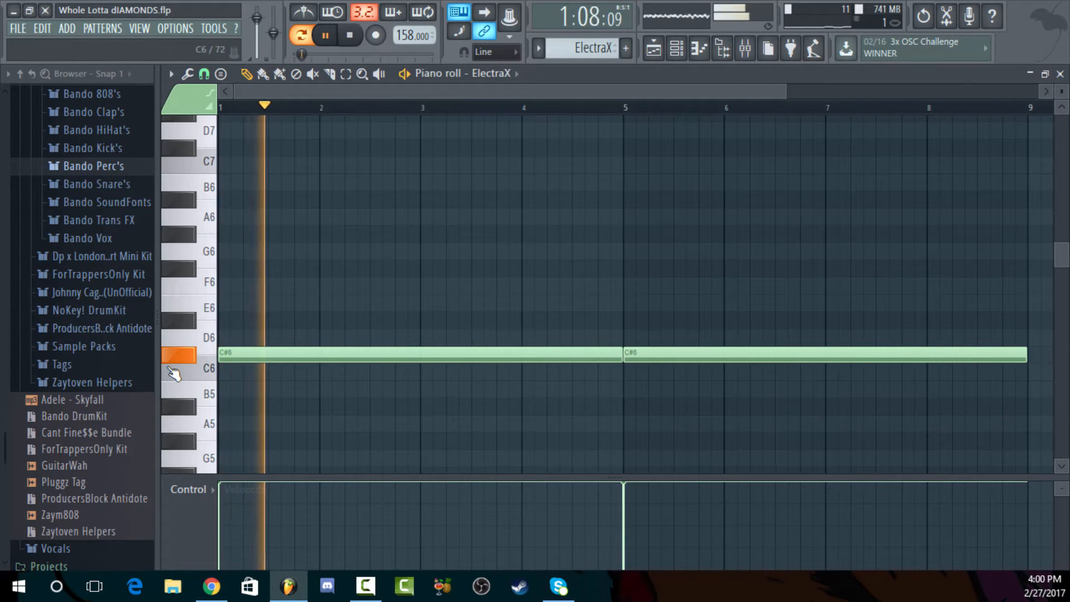
key(space)
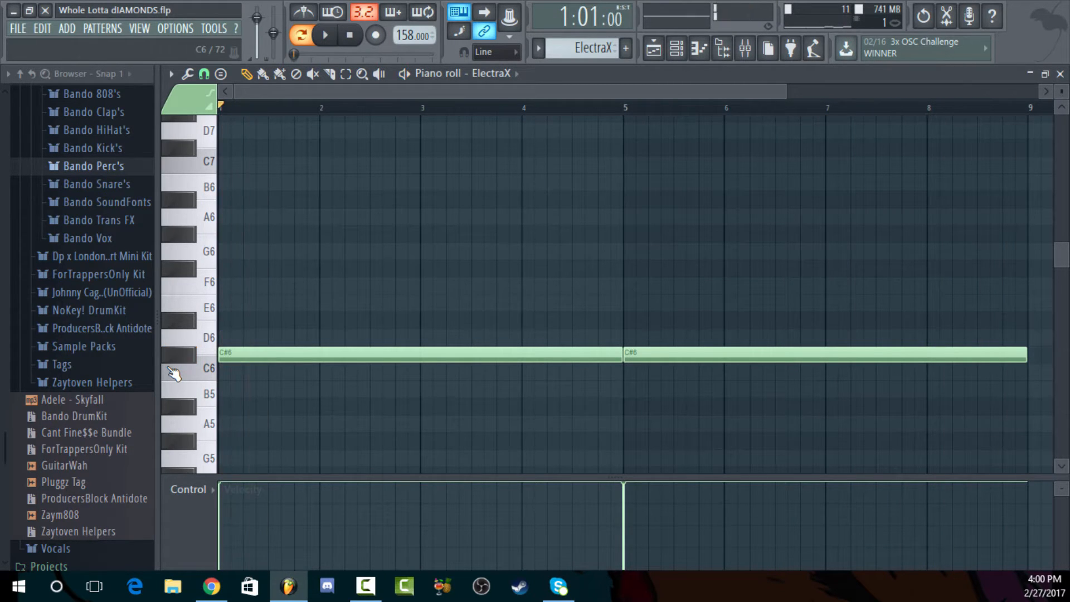
click(1060, 74)
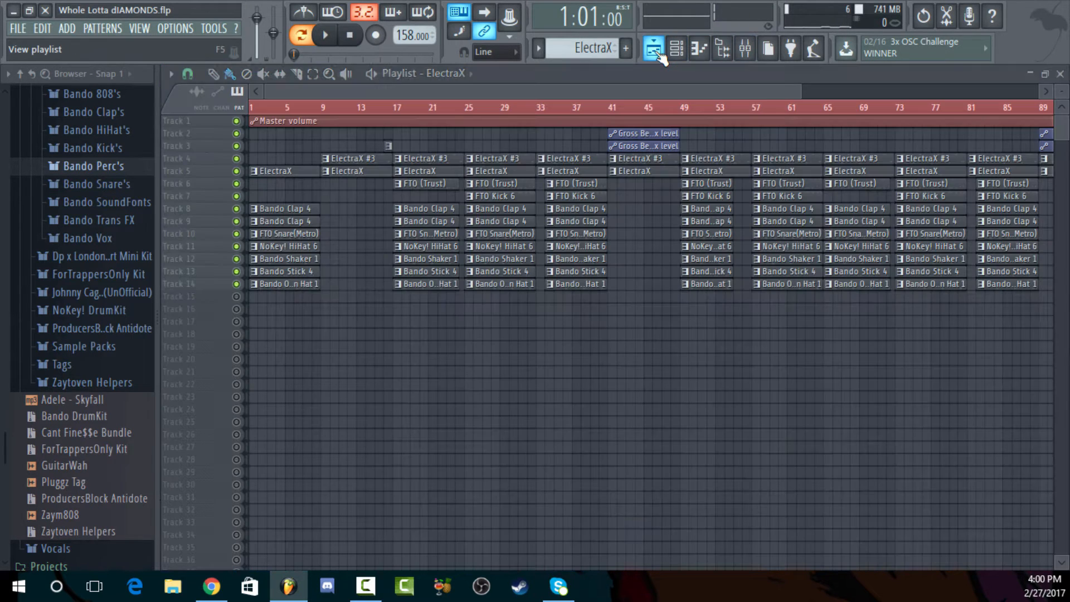
In the playlist, place the song position at bar 49 and briefly play the full mix from there
click(658, 53)
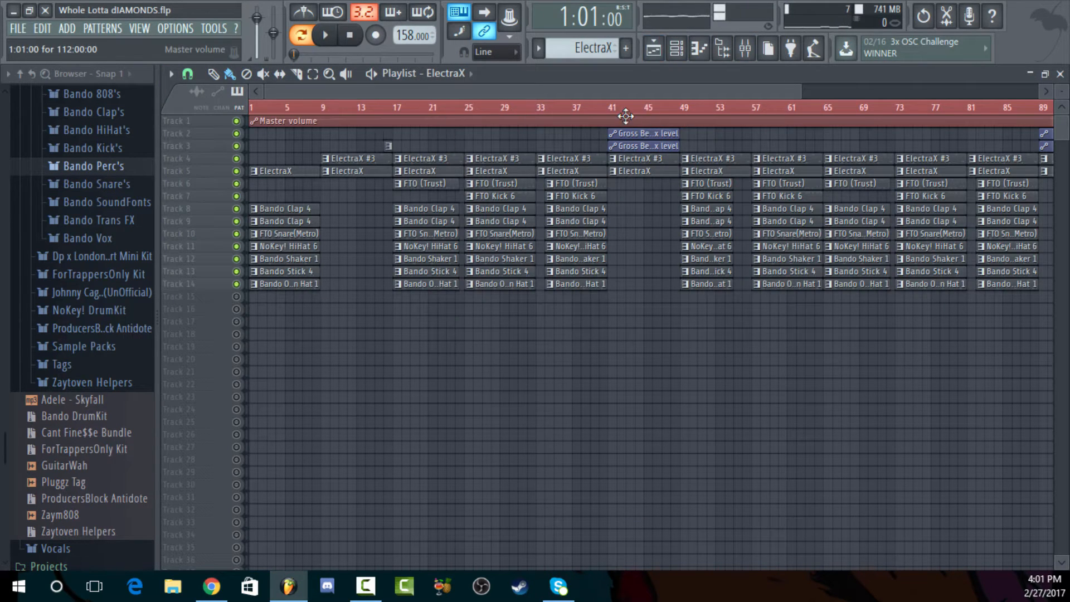
drag(630, 89, 736, 88)
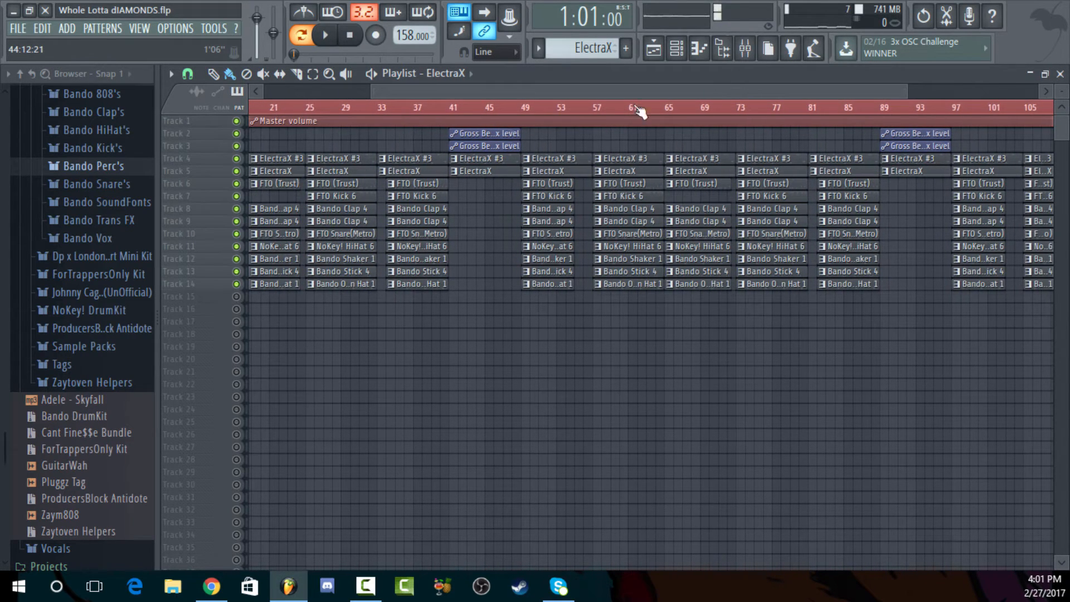
click(527, 110)
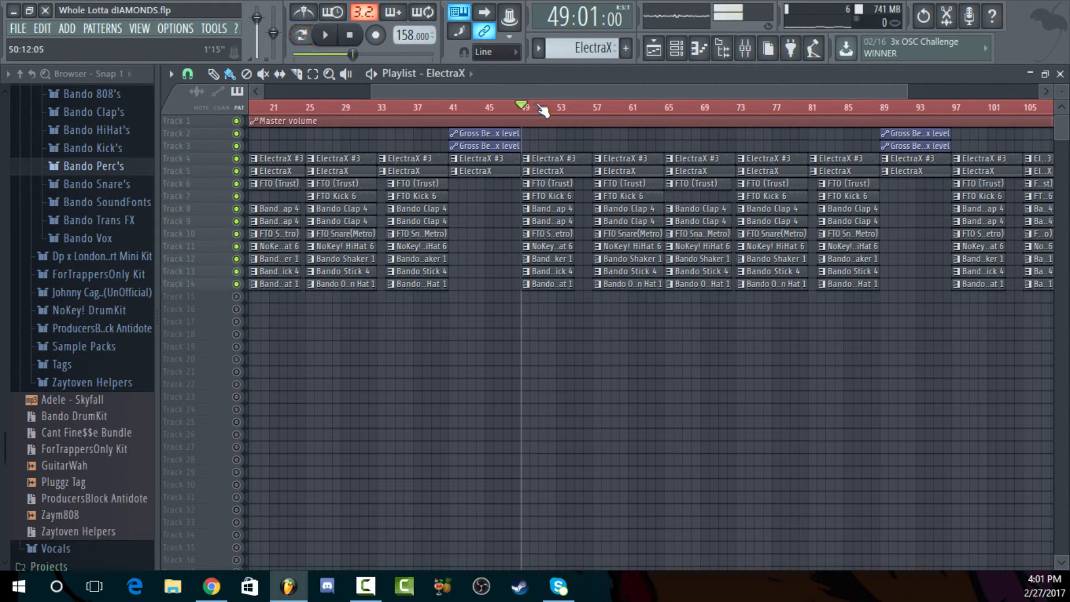
drag(663, 85, 432, 89)
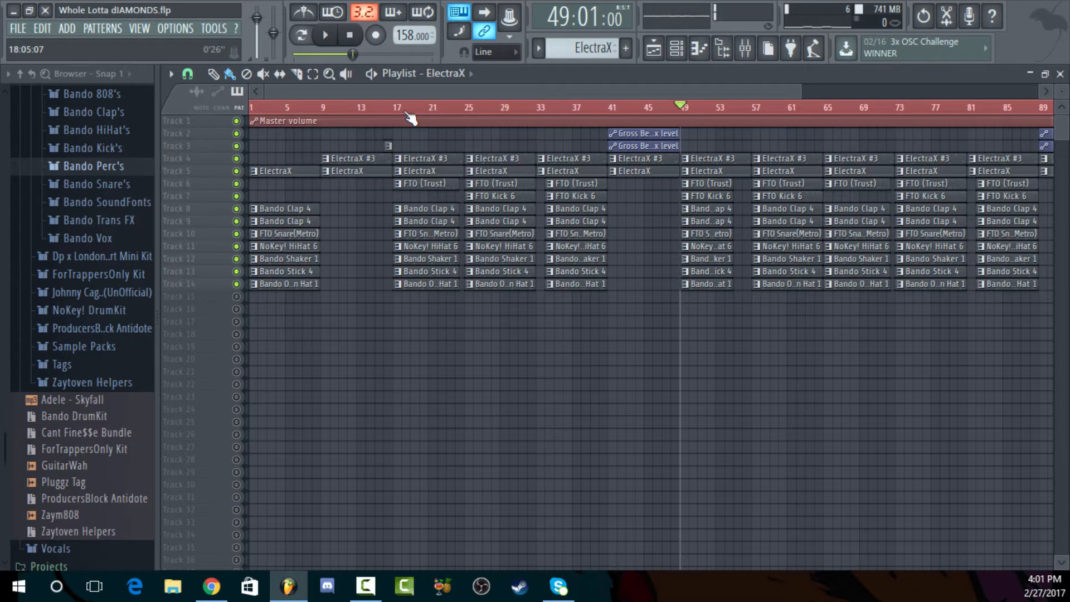
key(space)
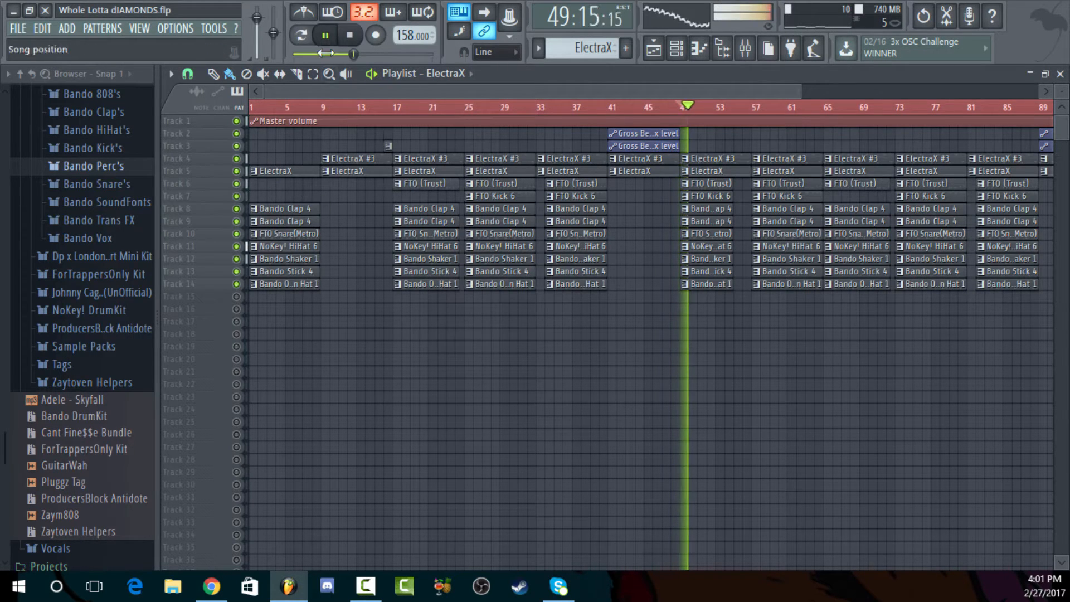
click(350, 36)
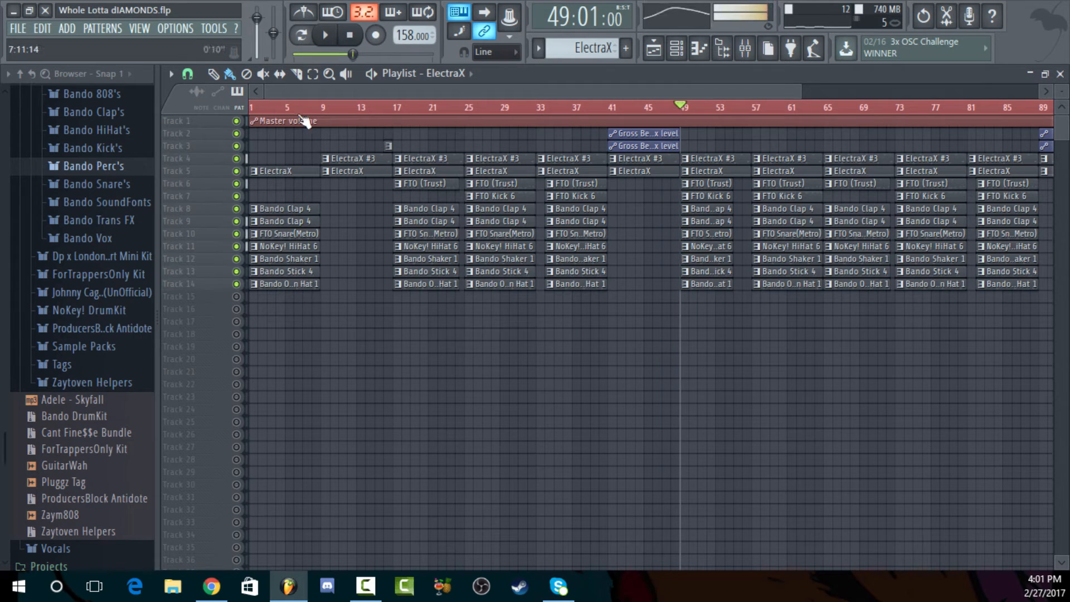
Solo Track 4, unmute Track 5, and play the two ElectraX melodies together from bar 49
right_click(237, 158)
click(237, 171)
key(space)
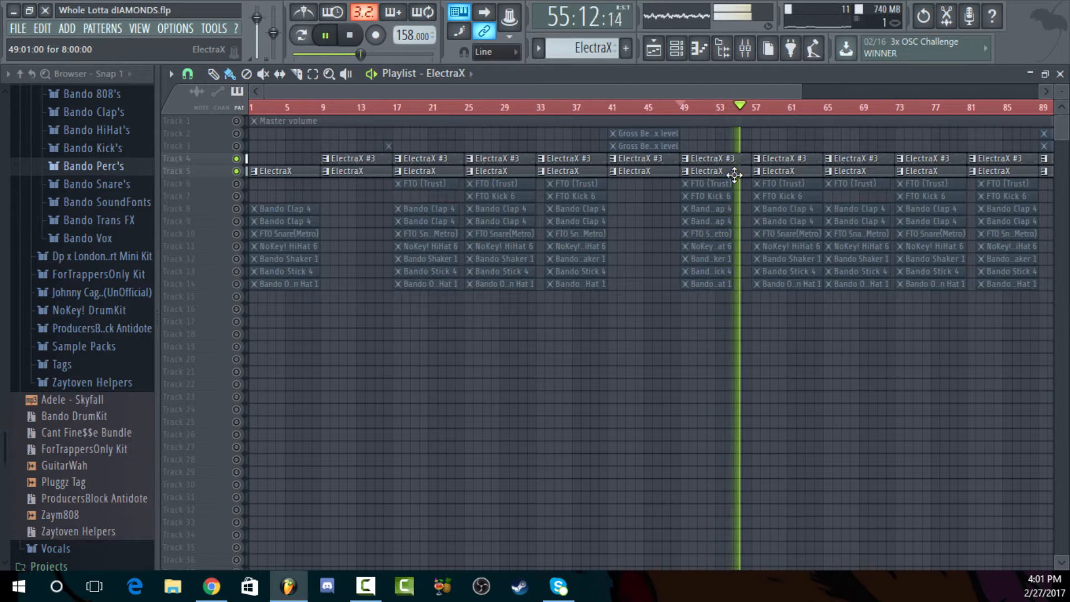
key(space)
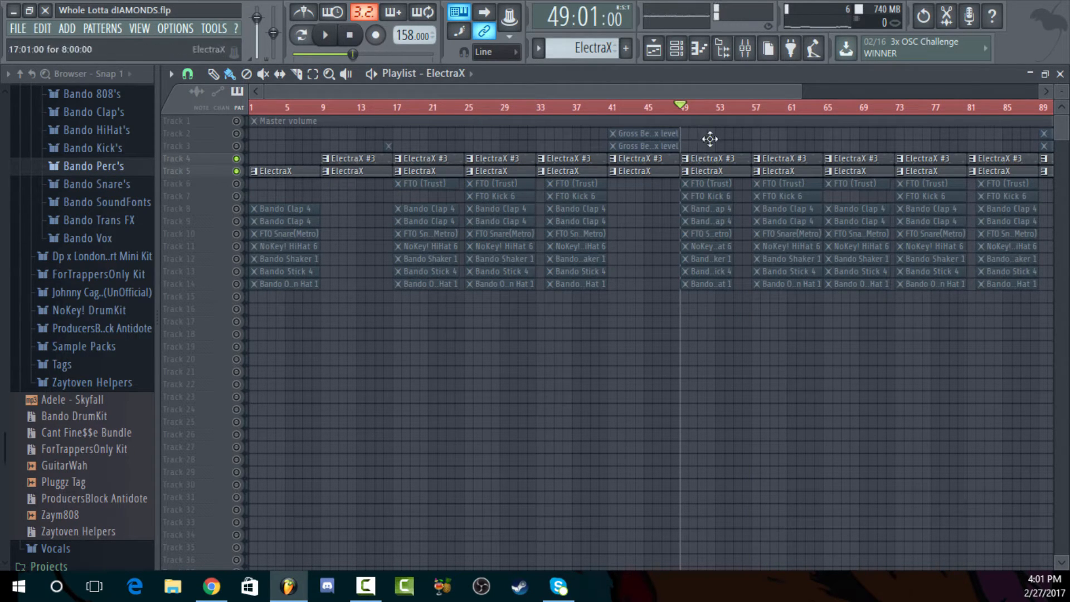
Open the ElectraX notes in the piano roll from the channel rack and switch the piano roll to ElectraX #3
key(F6)
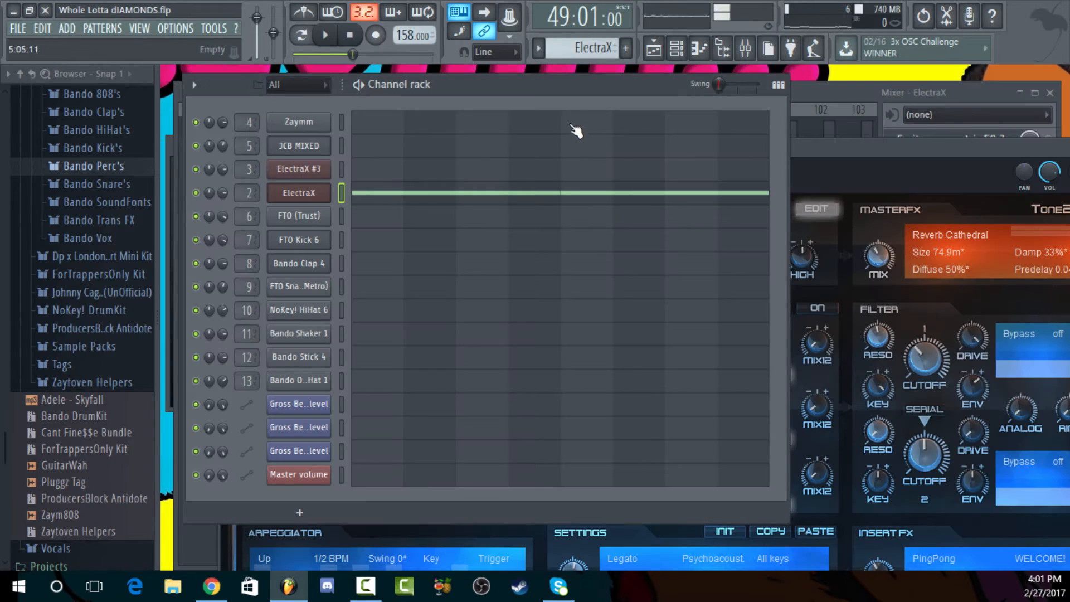
click(464, 192)
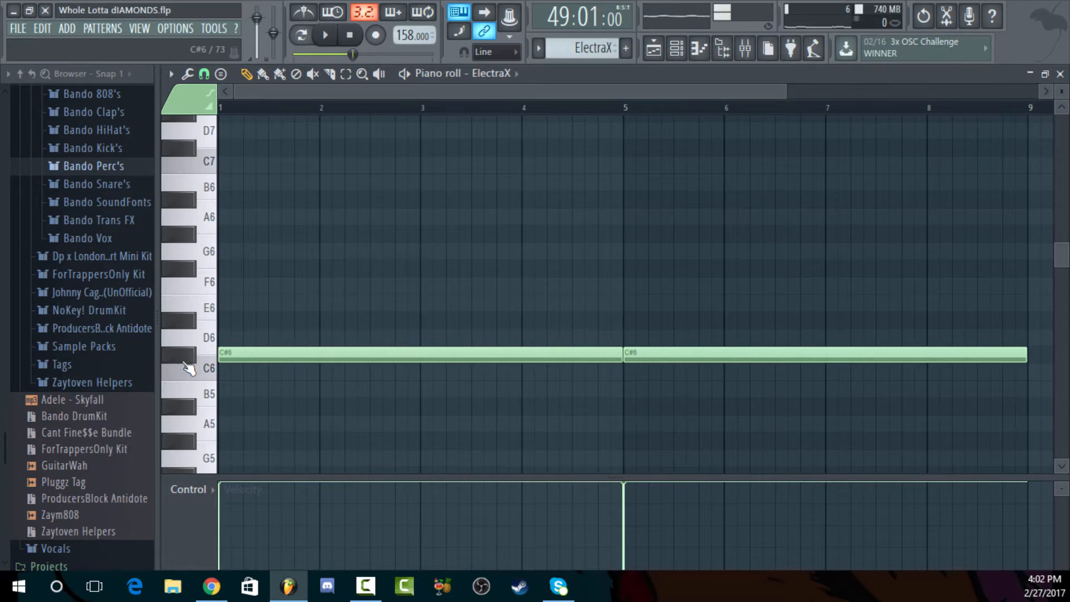
scroll(190, 368, down, 5)
click(491, 73)
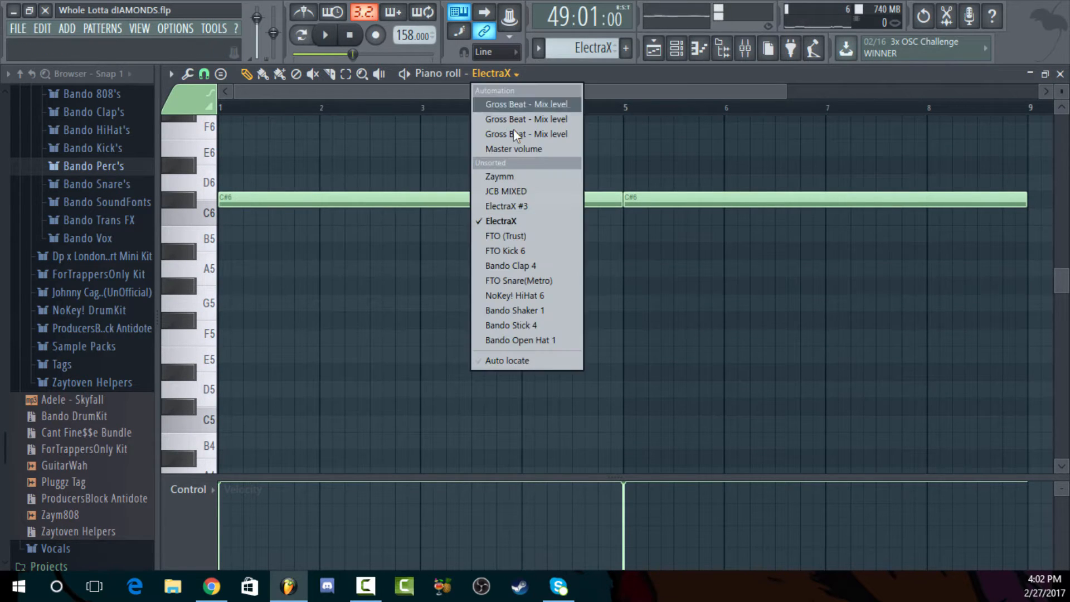
click(516, 206)
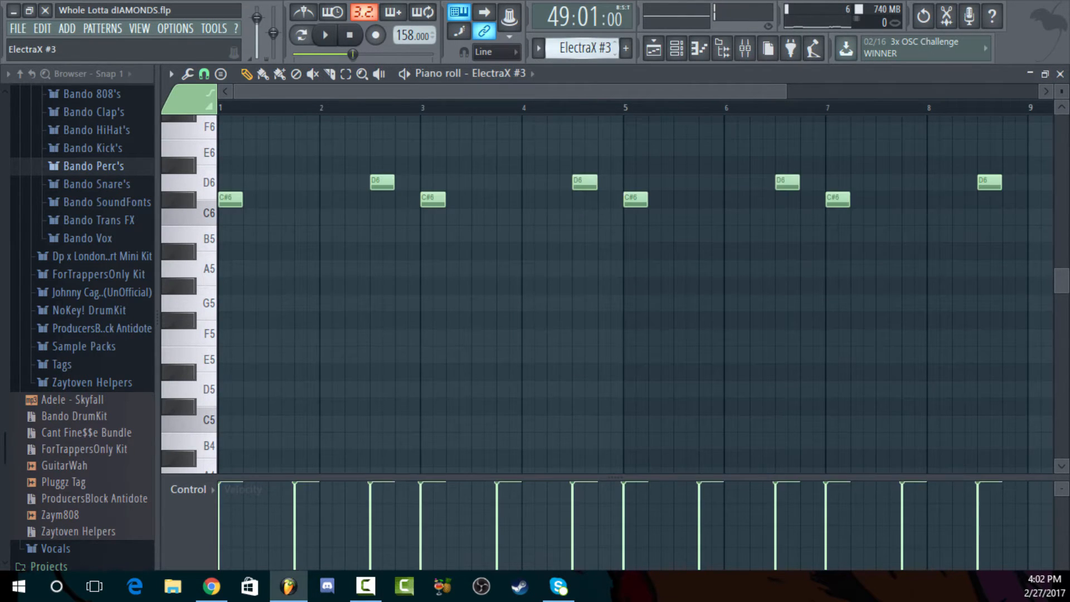
Examine the higher ElectraX #3 notes, and open the FTO (Trust) pattern in the piano roll to examine its notes
scroll(620, 212, up, 5)
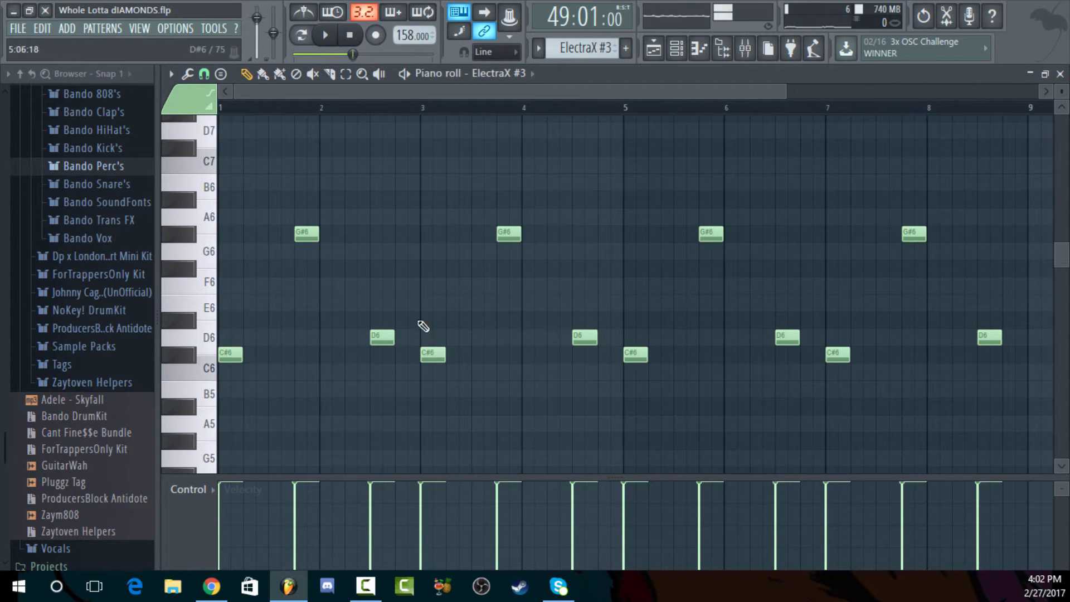
click(1061, 74)
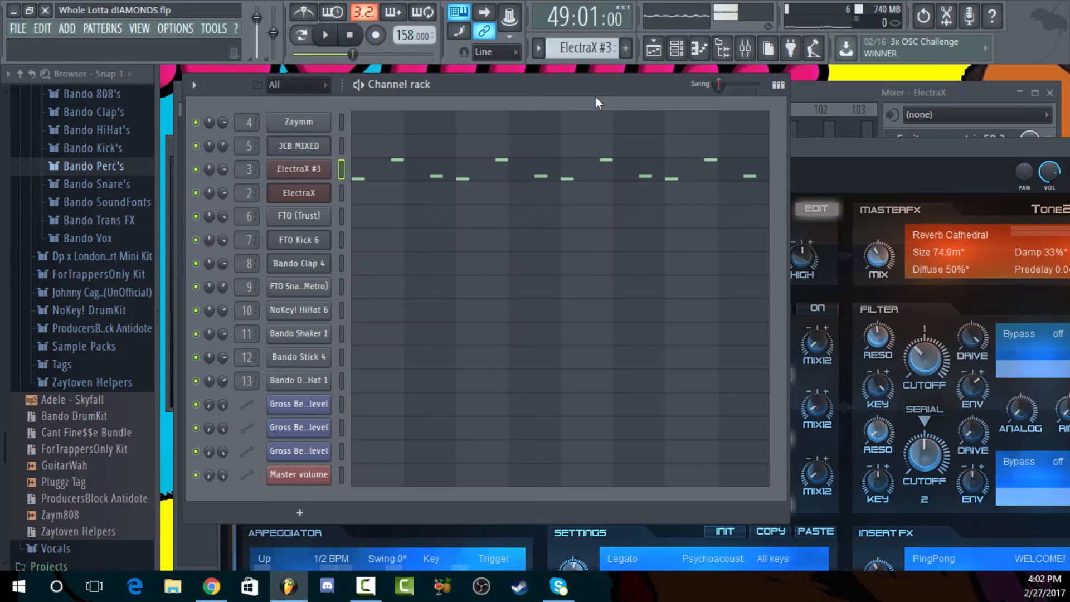
scroll(610, 54, down, 2)
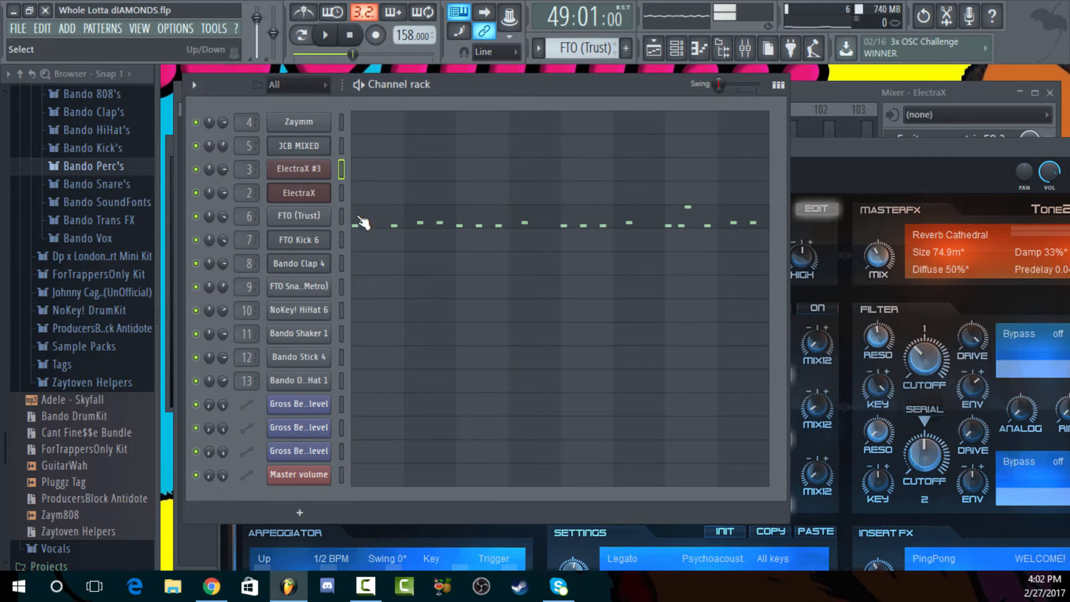
click(374, 227)
scroll(353, 289, down, 6)
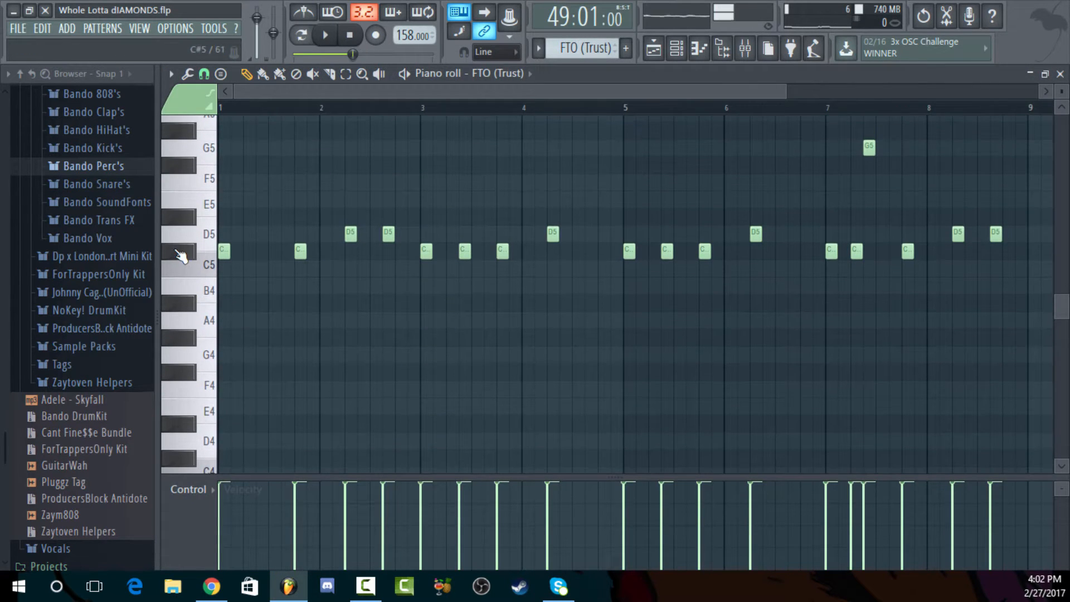
click(1059, 75)
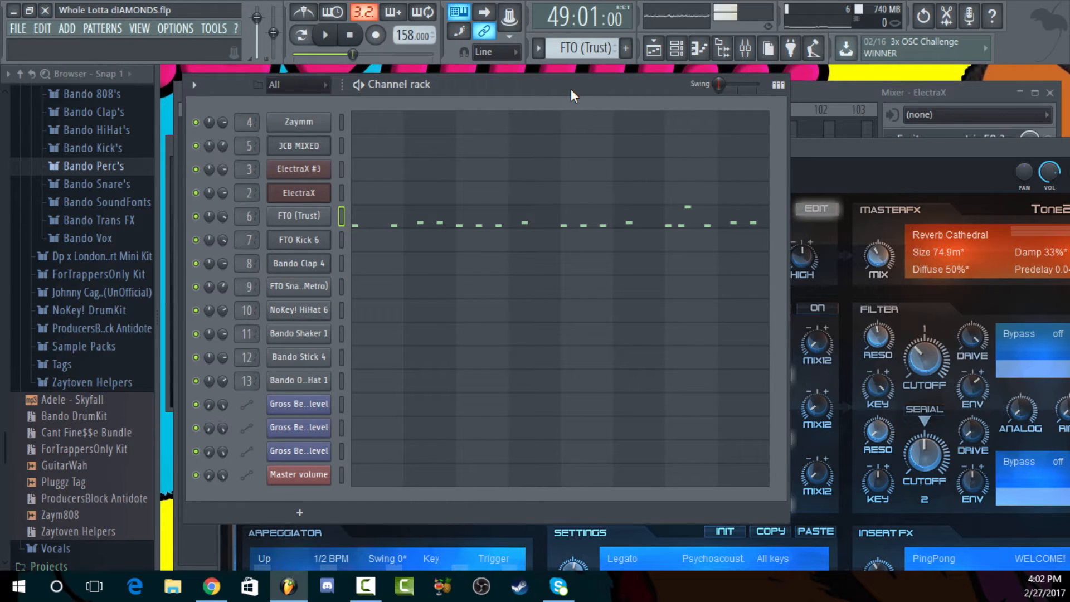
Place the song position at bar 25 in the playlist and return to the channel rack
click(654, 49)
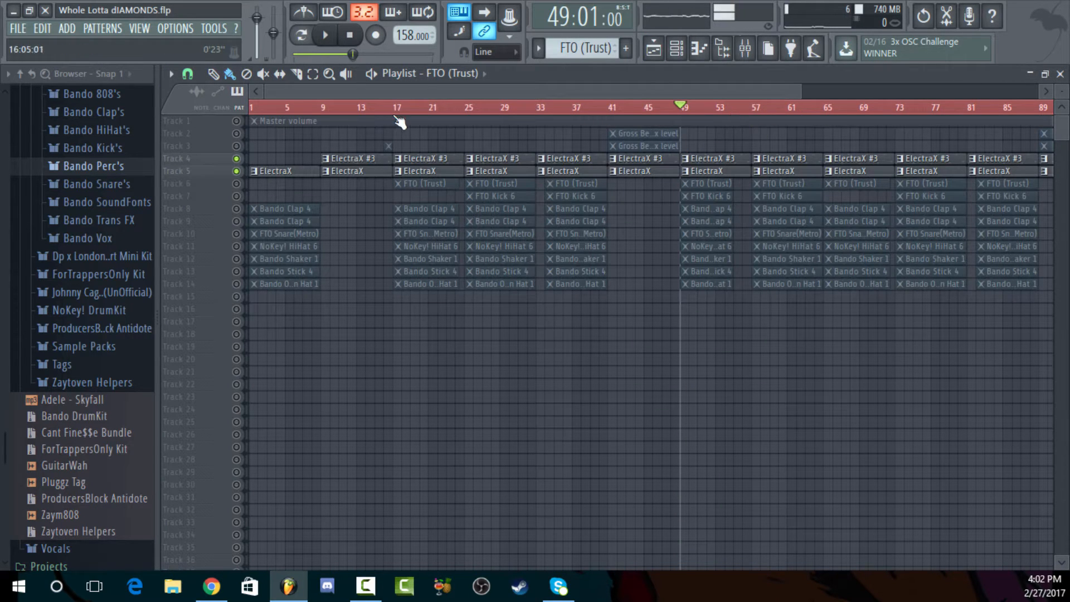
click(466, 107)
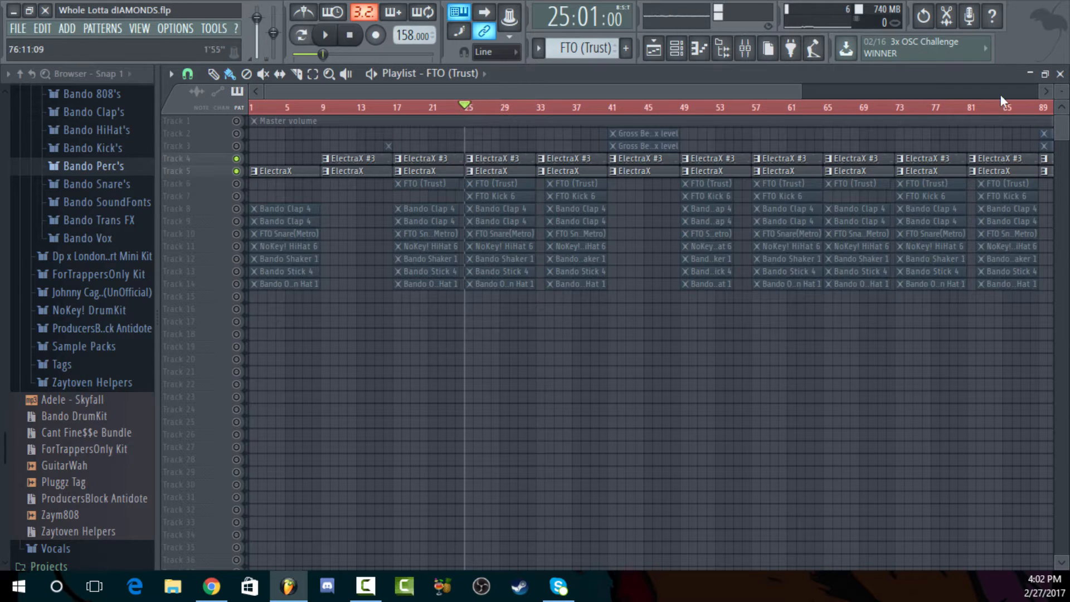
click(1060, 74)
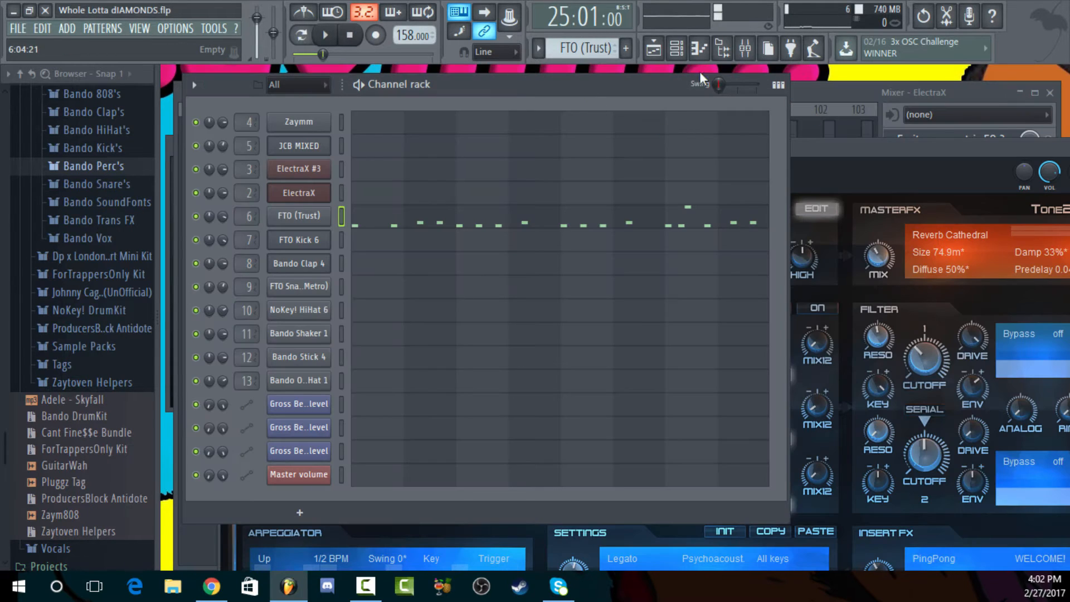
Switch back to the ElectraX #3 pattern, open it in the piano roll, and audition several keys on its keyboard
scroll(581, 47, up, 2)
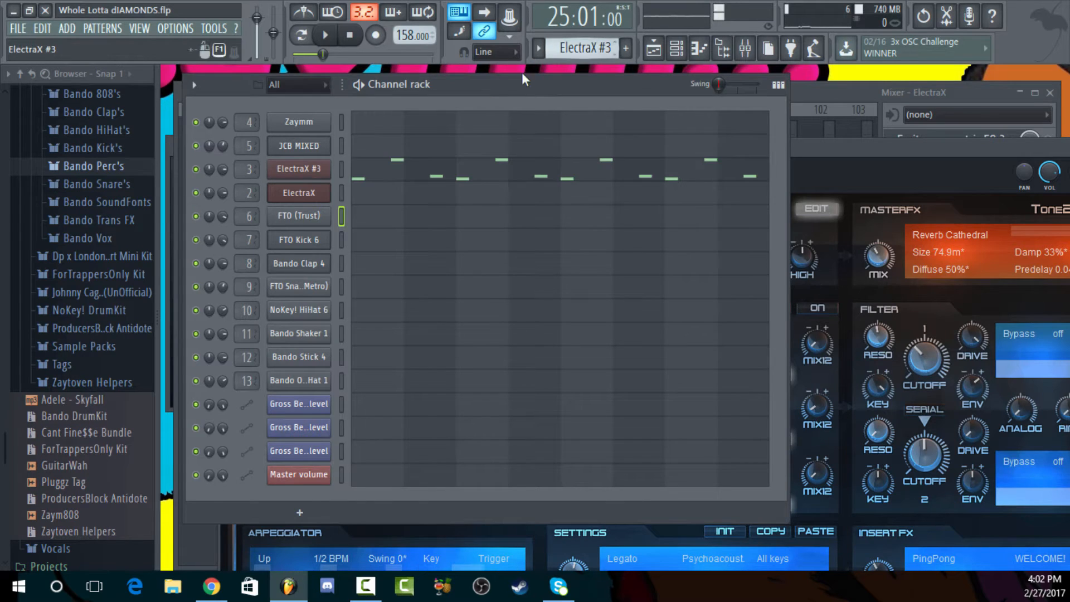
click(435, 178)
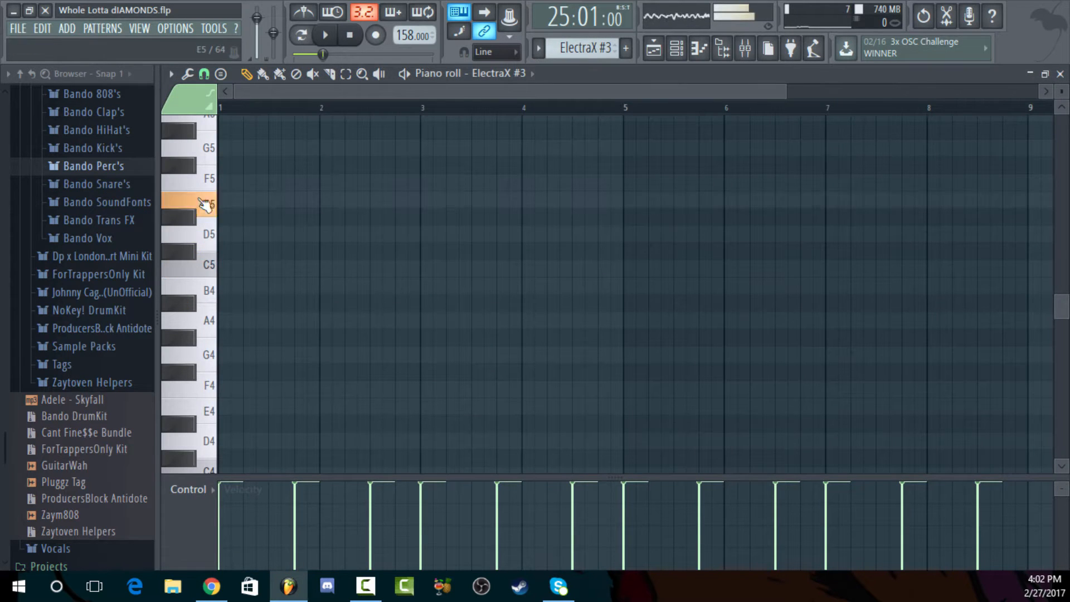
click(194, 164)
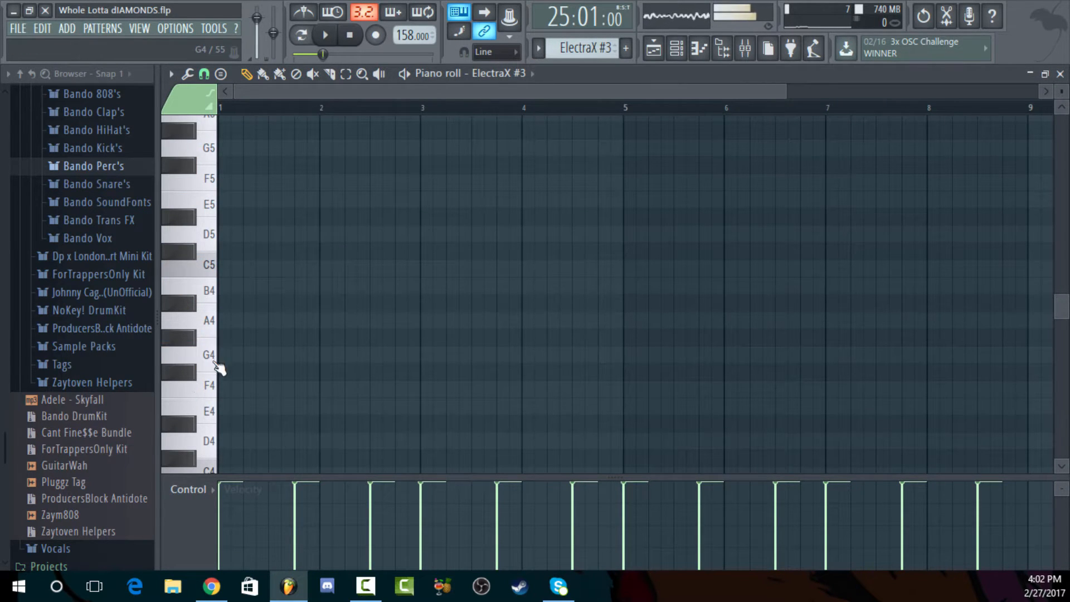
click(202, 456)
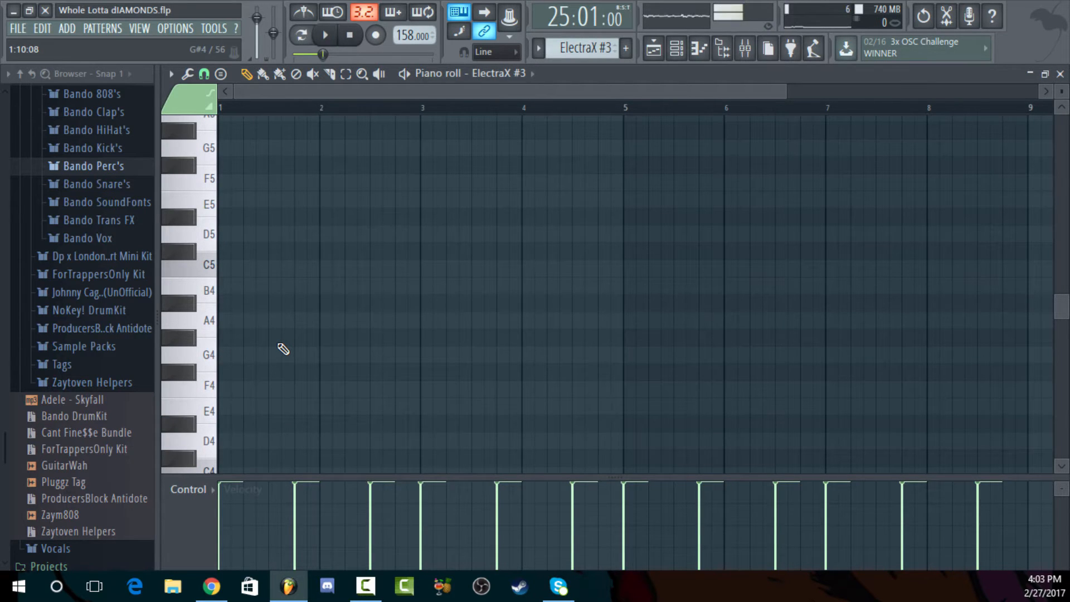
click(1060, 74)
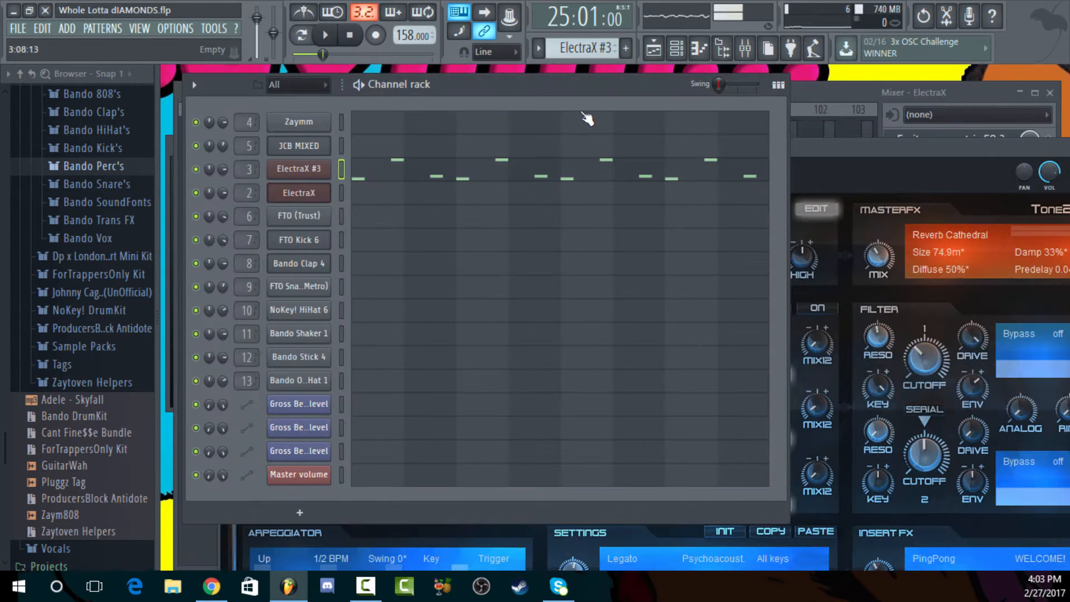
Open the FTO (Trust) pattern in the piano roll and play its first few bars with the notes zoomed in
drag(596, 48, 597, 36)
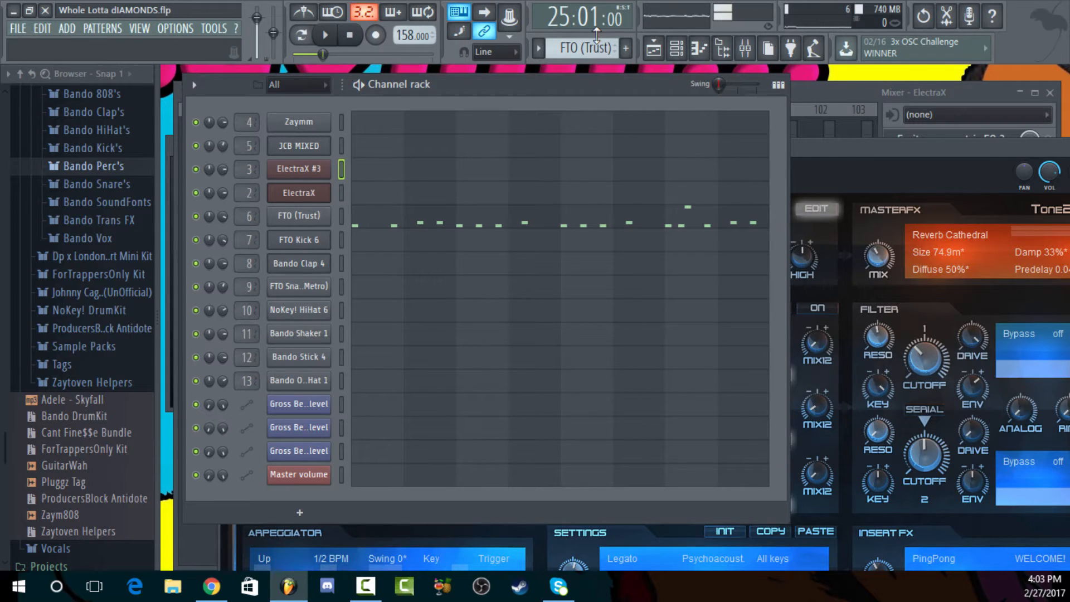
click(510, 223)
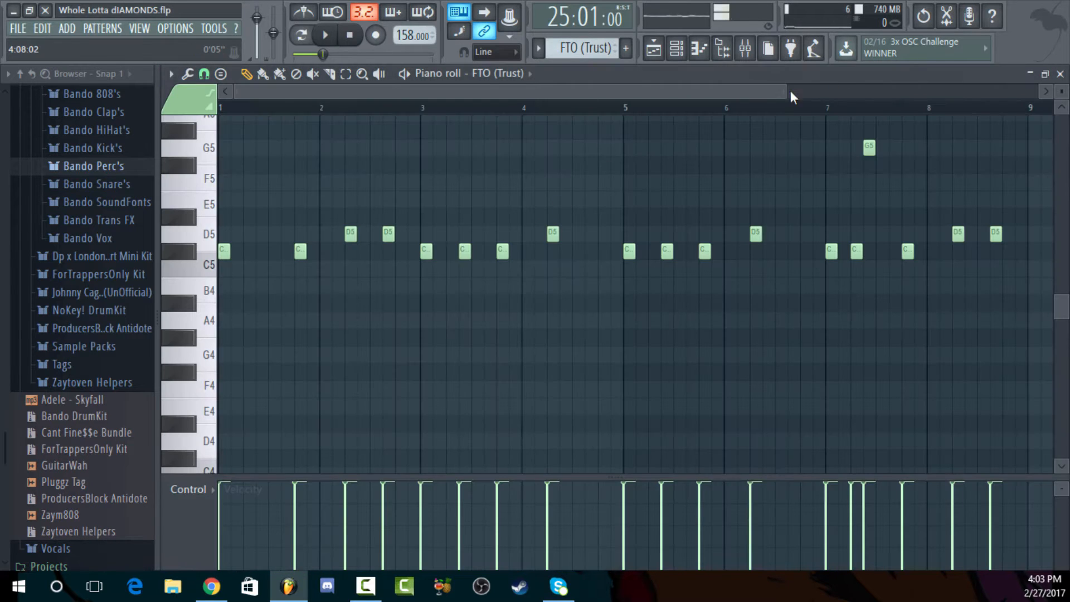
scroll(791, 111, down, 2)
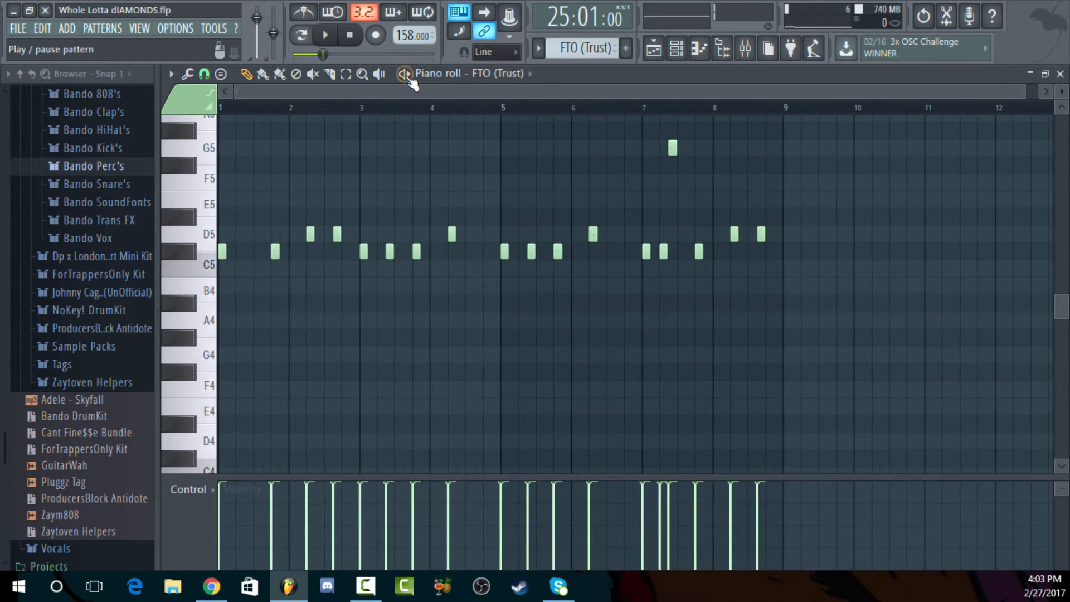
key(space)
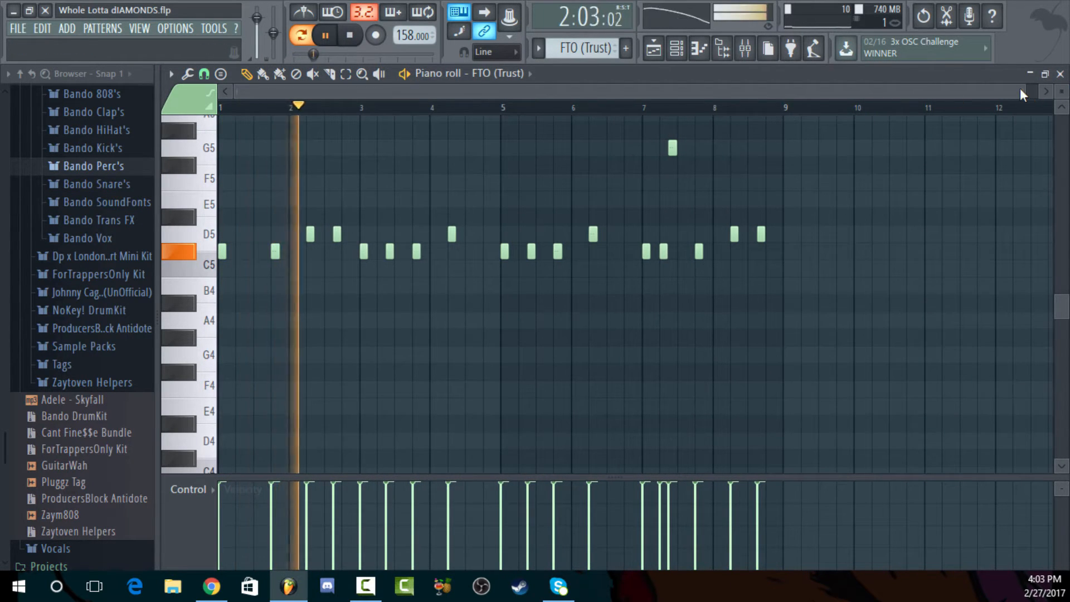
drag(1018, 89, 685, 92)
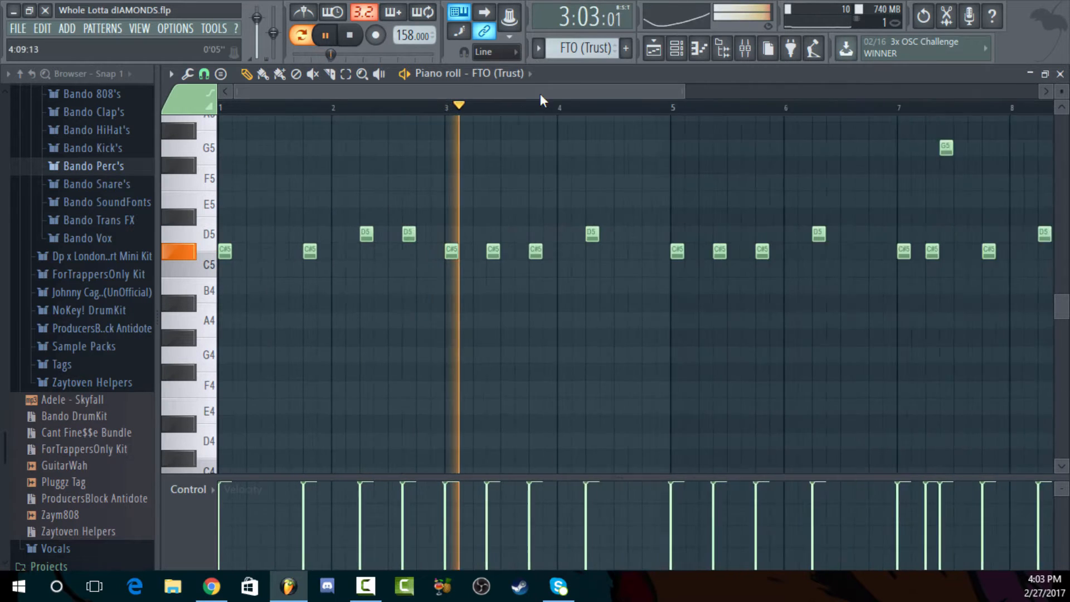
click(350, 35)
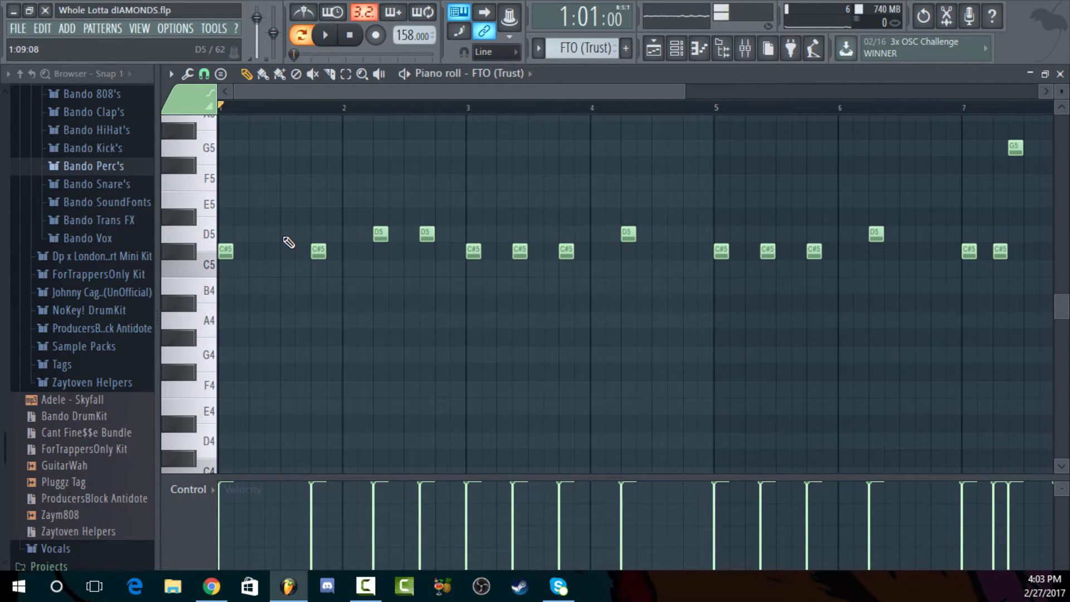
Replay the FTO (Trust) pattern from its start through bar 7, stop it, and show all its notes
key(space)
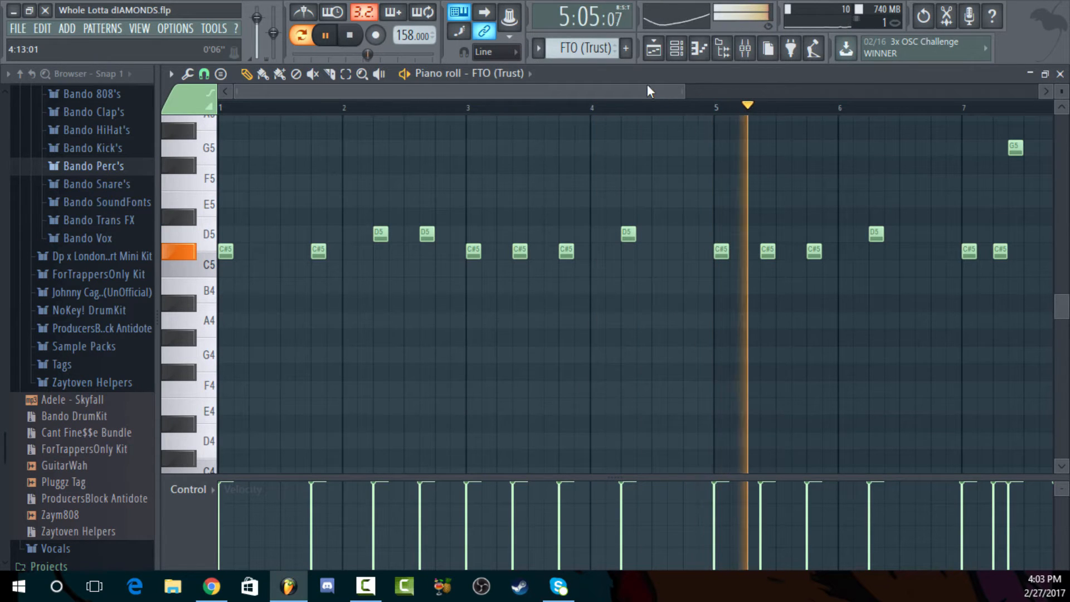
drag(610, 96, 658, 94)
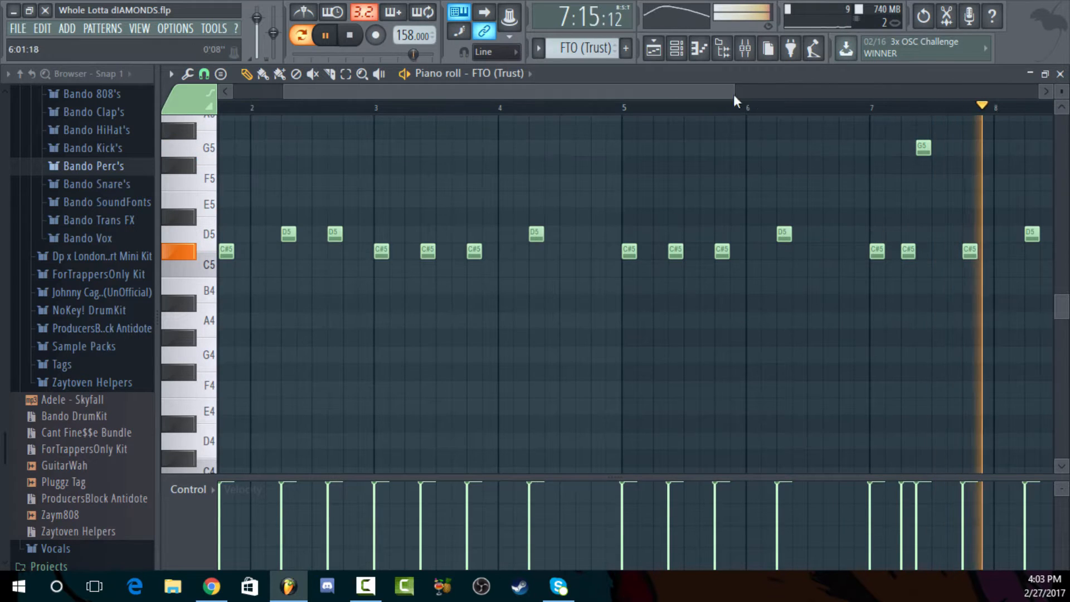
click(350, 35)
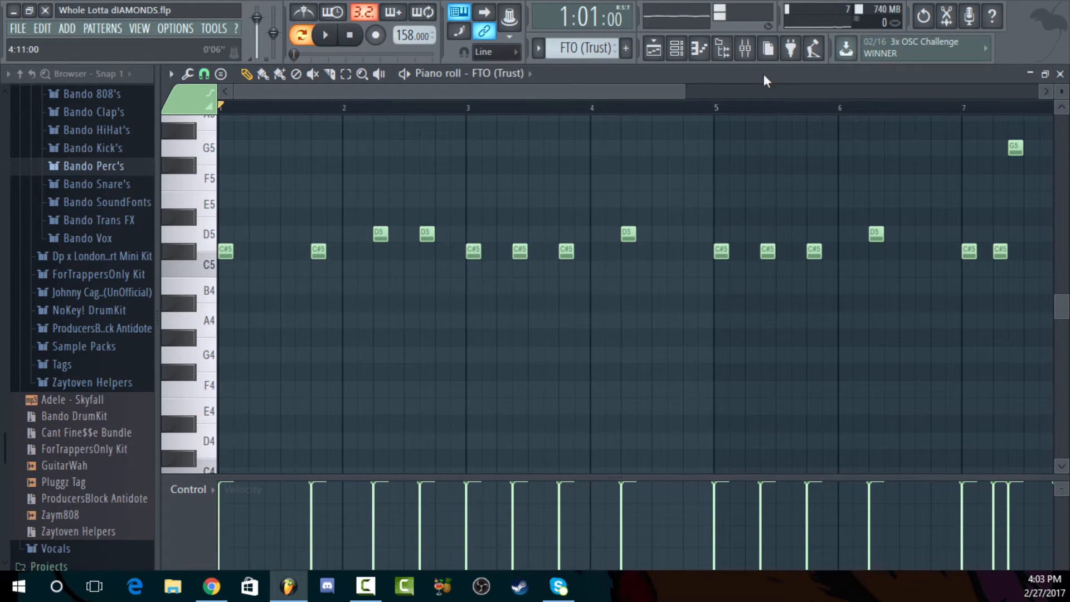
drag(683, 93, 933, 92)
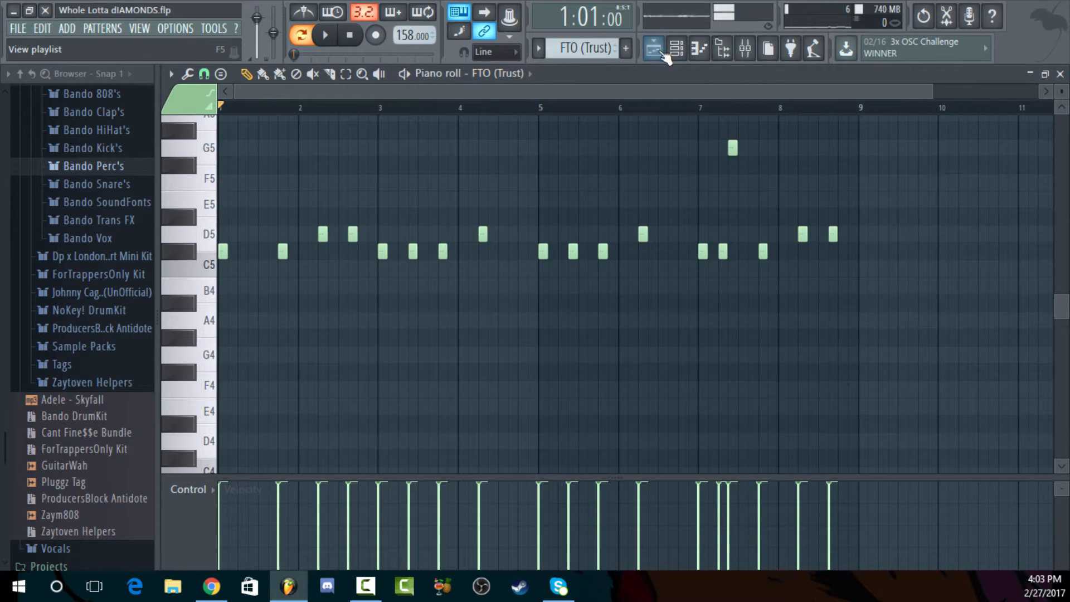
Audition the C#5 key of FTO (Trust) and close the piano roll
scroll(793, 259, up, 1)
scroll(793, 259, down, 1)
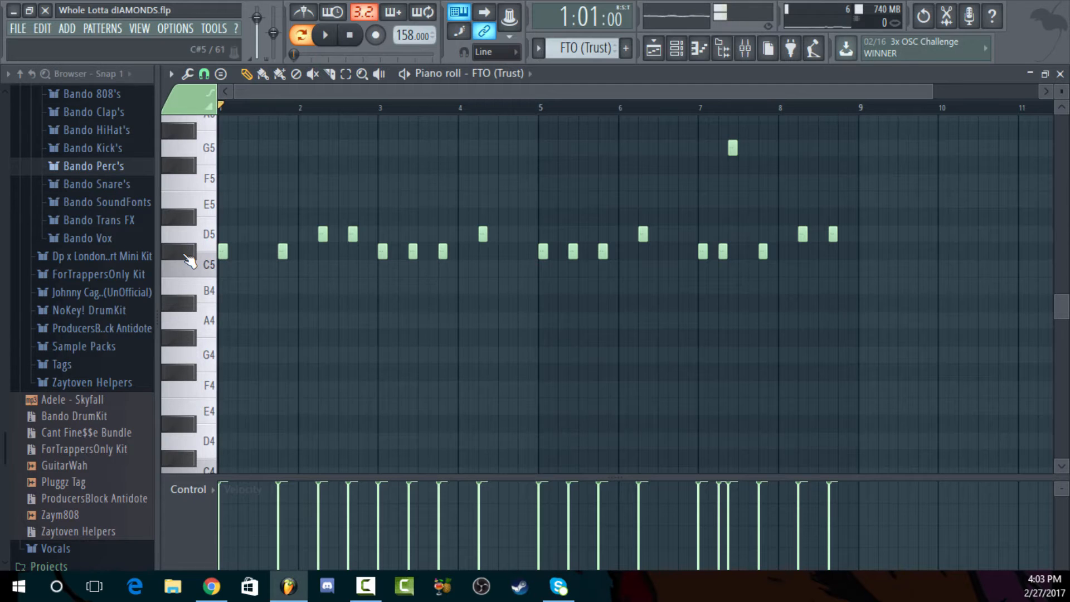
click(189, 253)
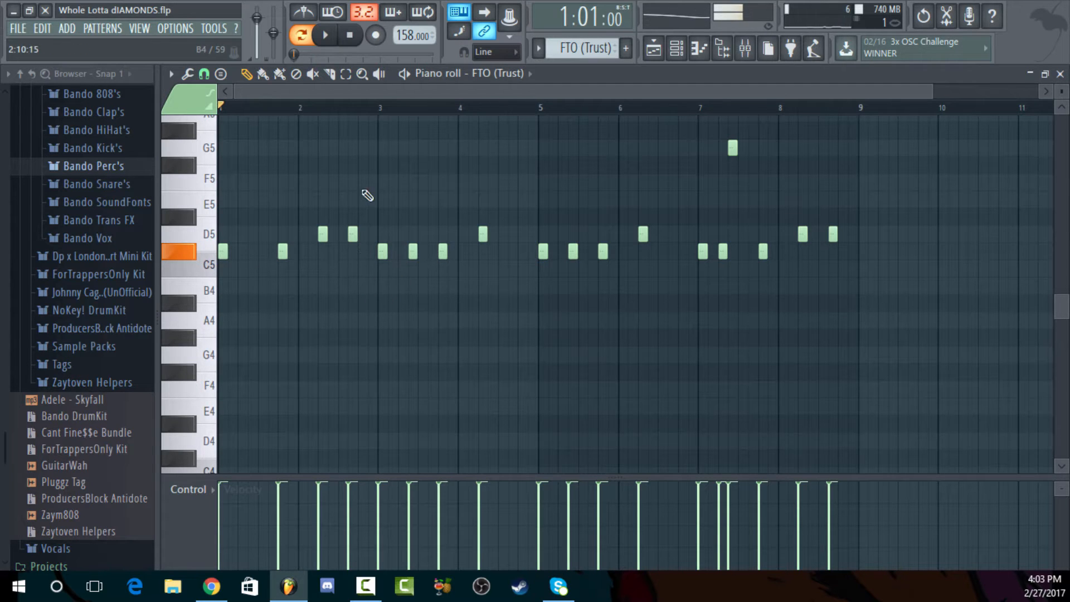
click(1060, 74)
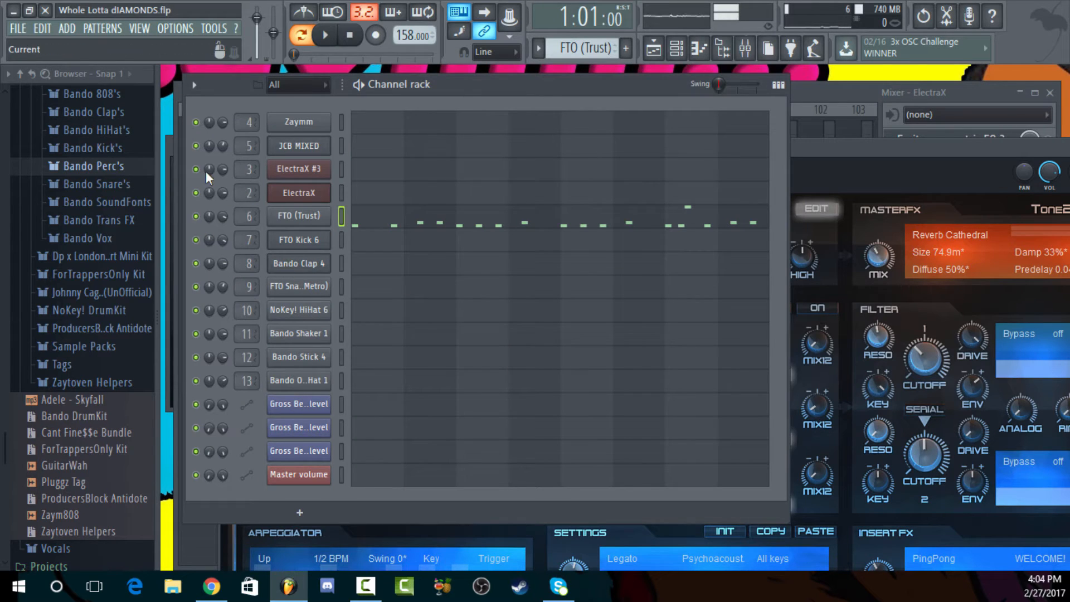
Preview the MexikoDro 808 and Bando 808 6 samples in the Bando 808's folder, and collapse that folder
scroll(103, 237, up, 2)
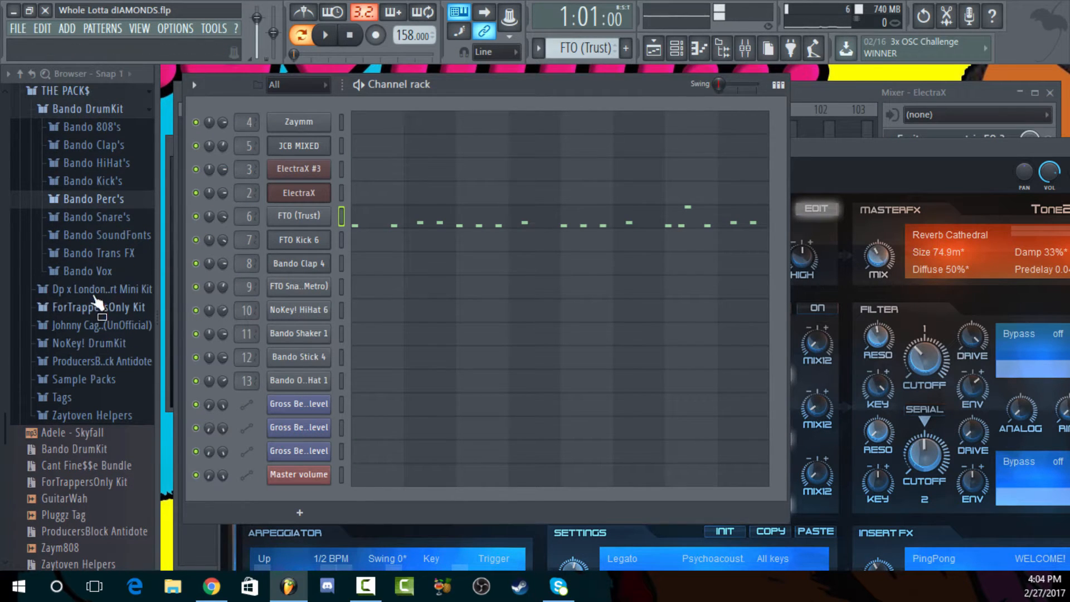
click(101, 129)
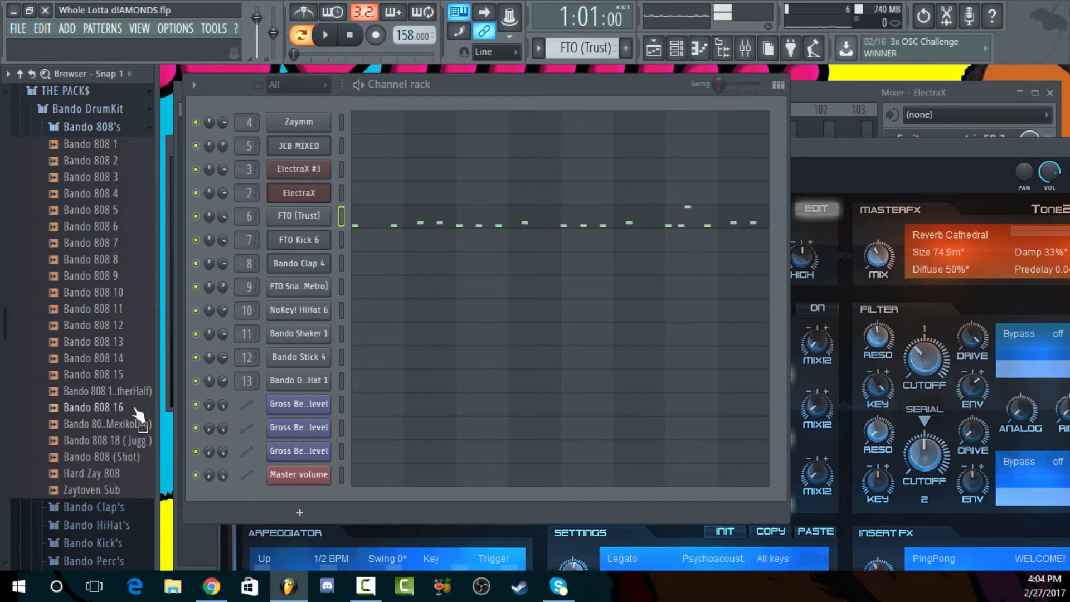
click(123, 427)
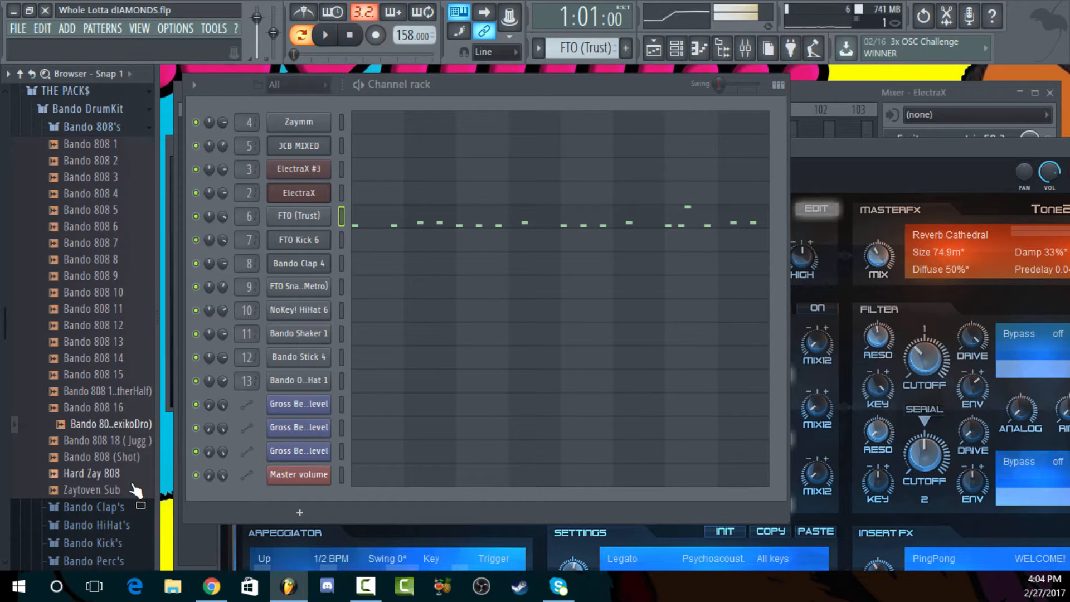
click(105, 227)
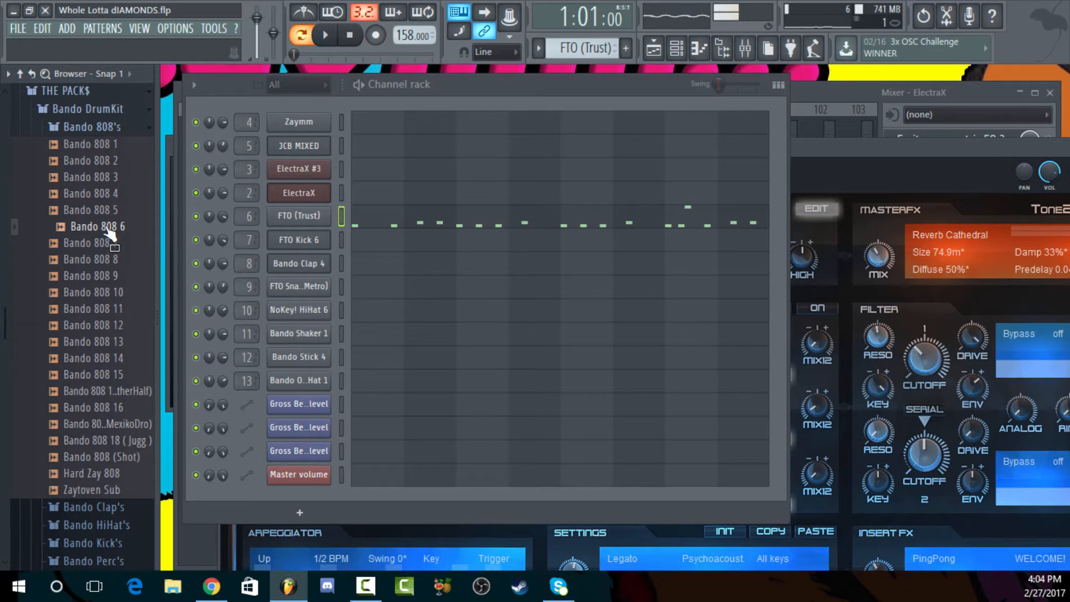
click(111, 127)
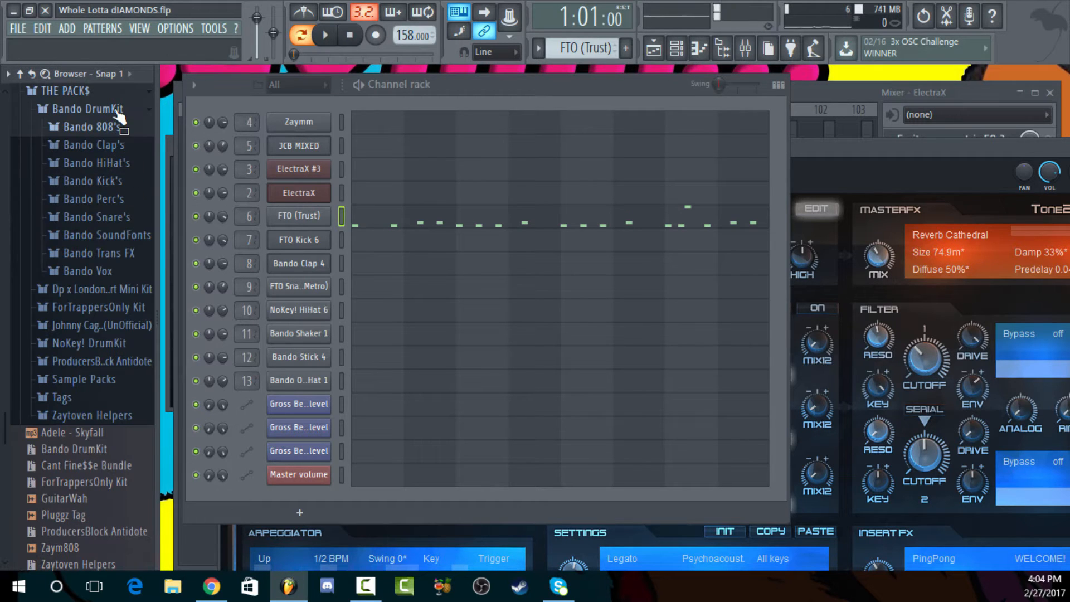
Preview FTO 808(TM88) and FTO (Trust) in the ForTrappersOnly Kit's FTO 808's folder, and load FTO (Trust) onto its matching channel
click(118, 109)
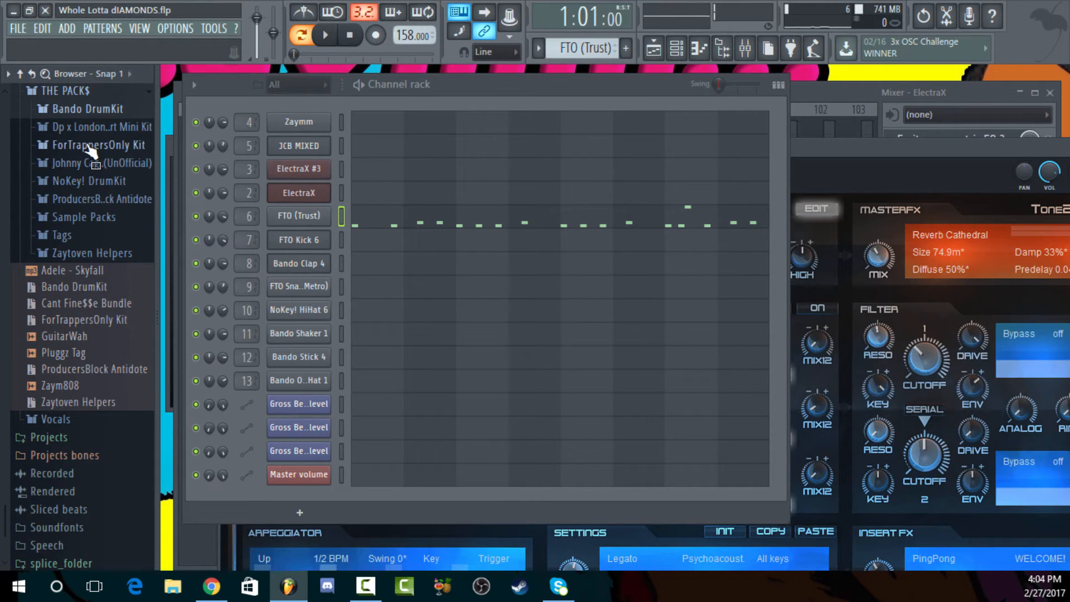
click(103, 145)
click(103, 163)
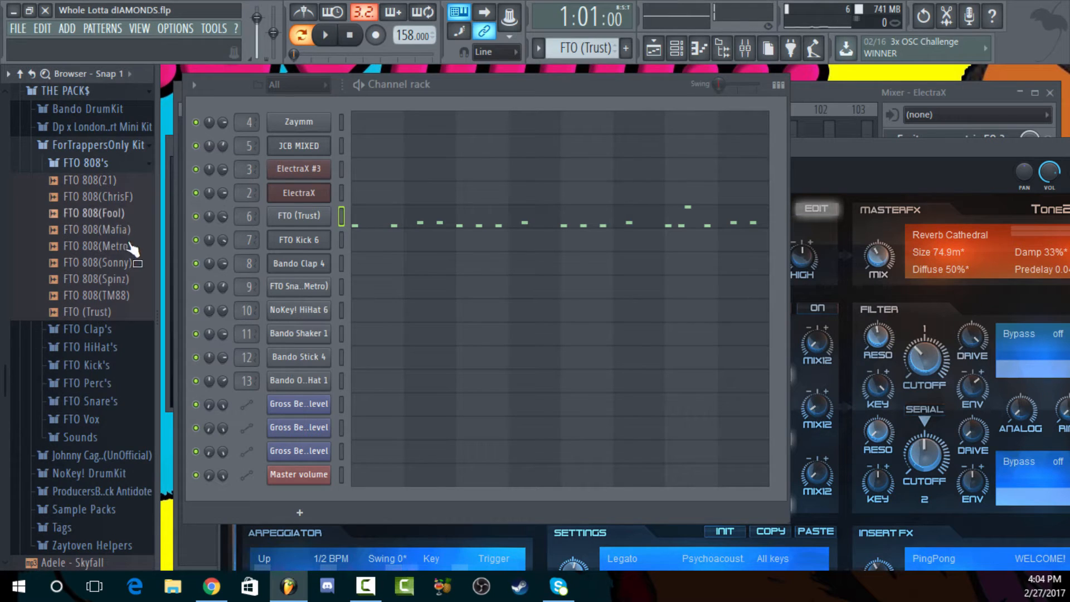
click(128, 298)
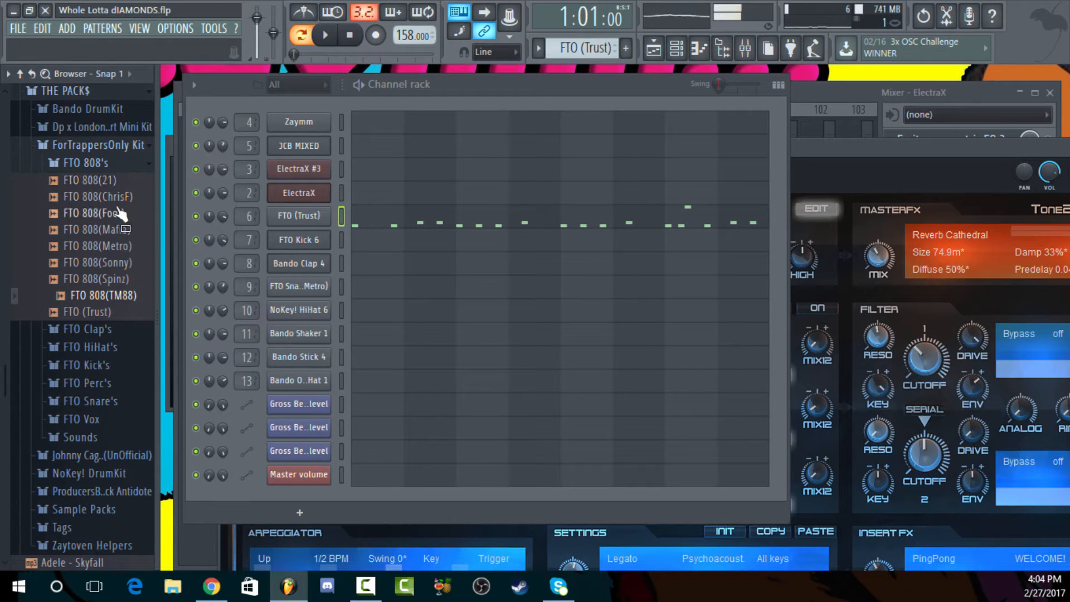
click(126, 313)
drag(129, 320, 293, 216)
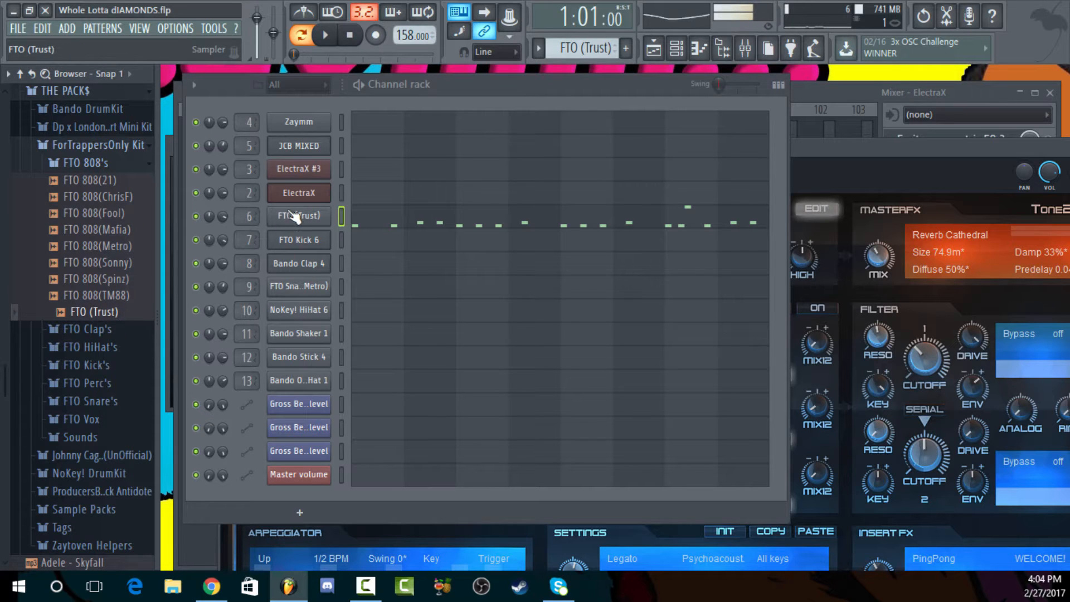
Open the FTO (Trust) channel settings and review its root-note keyboard and sample waveform
click(310, 218)
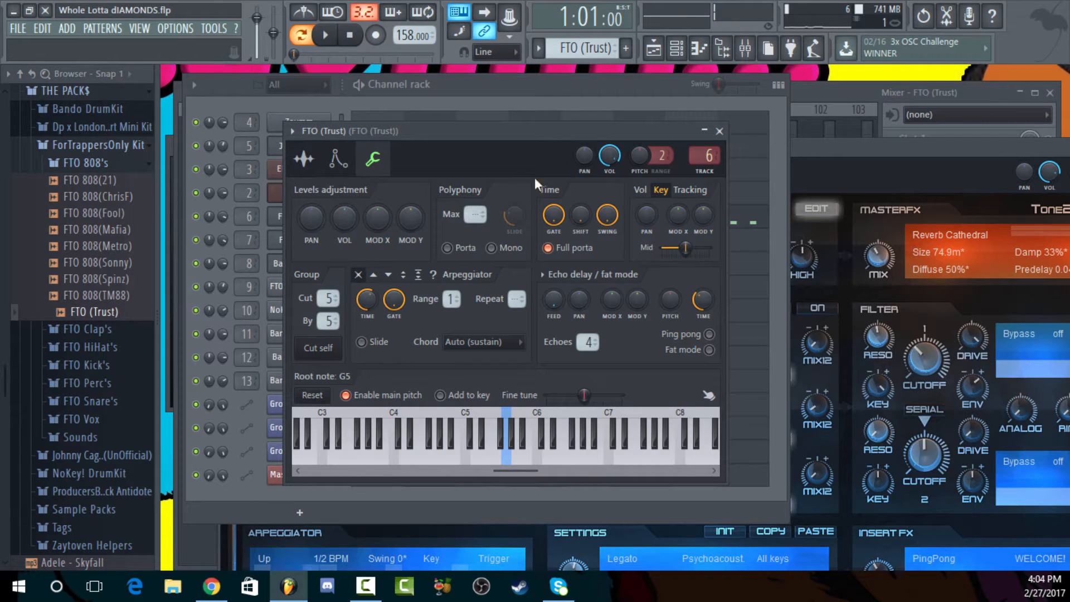
click(304, 159)
click(372, 159)
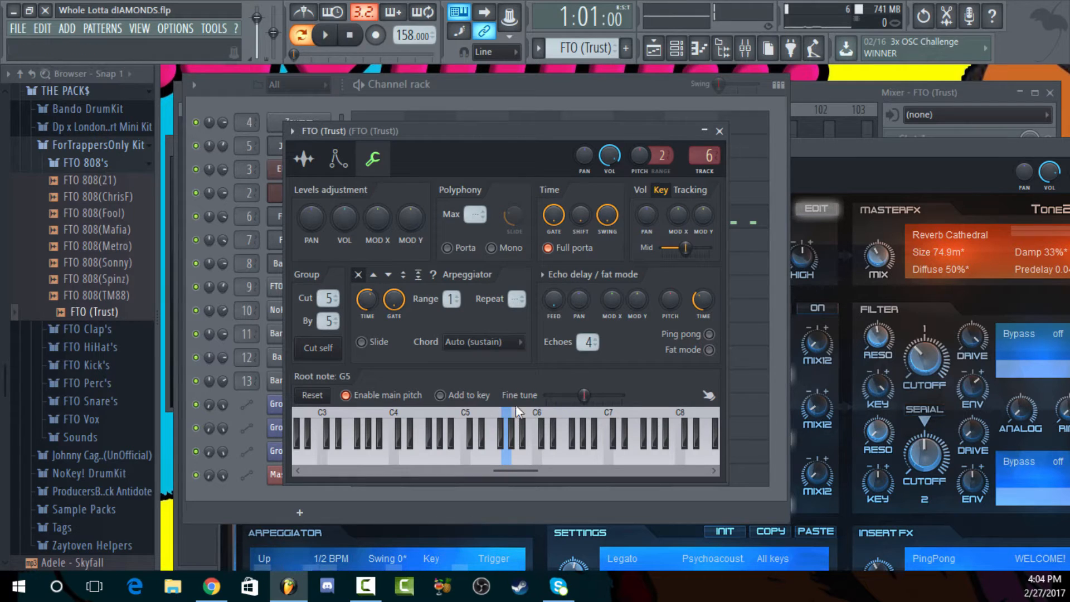
click(303, 159)
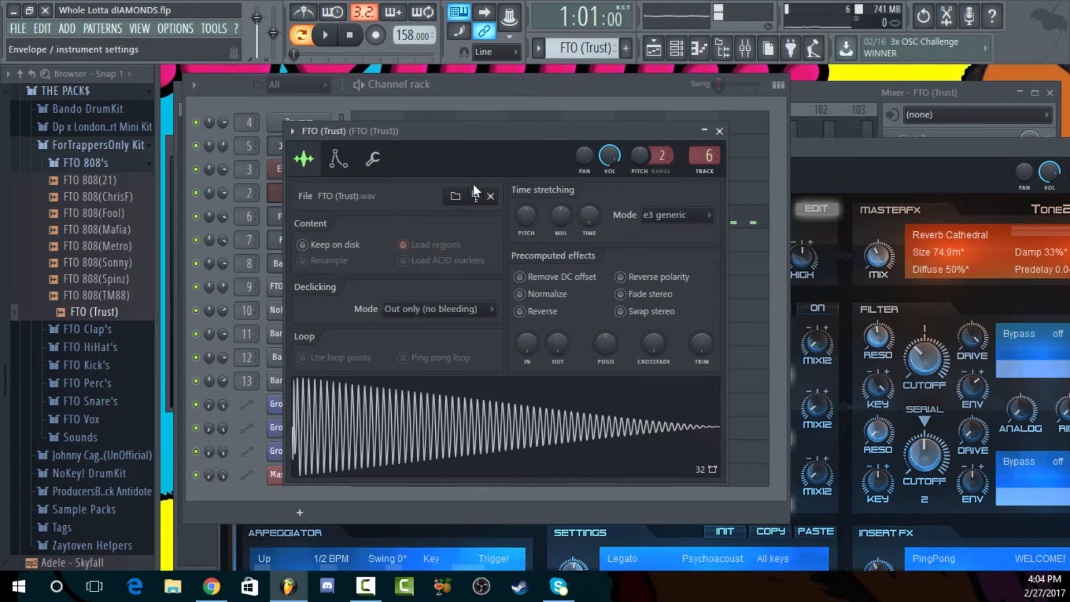
Choose an option for FTO (Trust)'s time-stretch time and close the channel settings
right_click(588, 211)
click(624, 221)
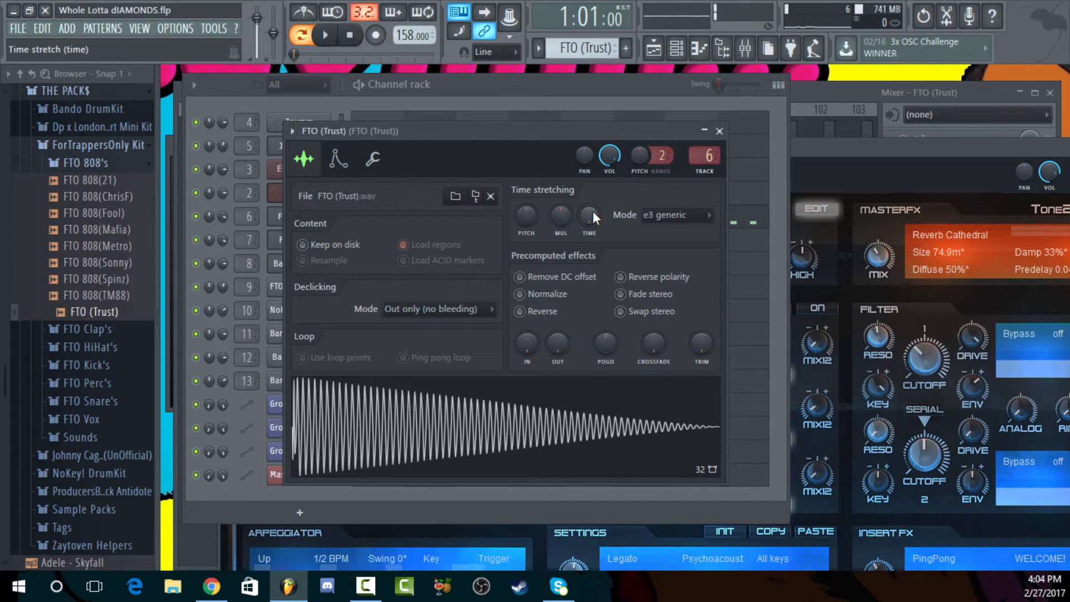
click(548, 94)
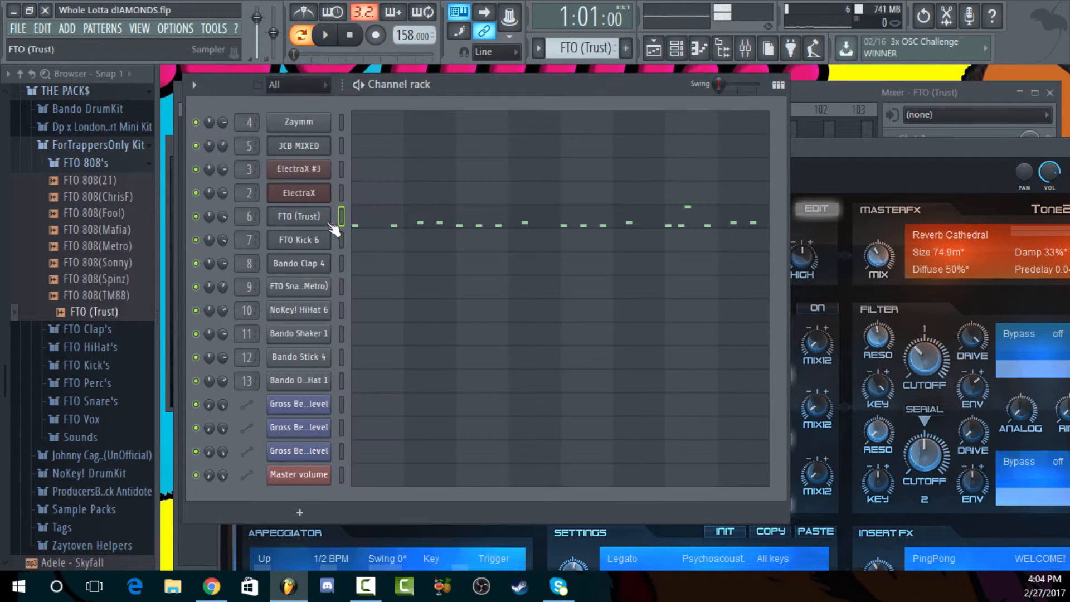
Reopen and close the FTO (Trust) channel settings, and audition the 808 three times
click(332, 211)
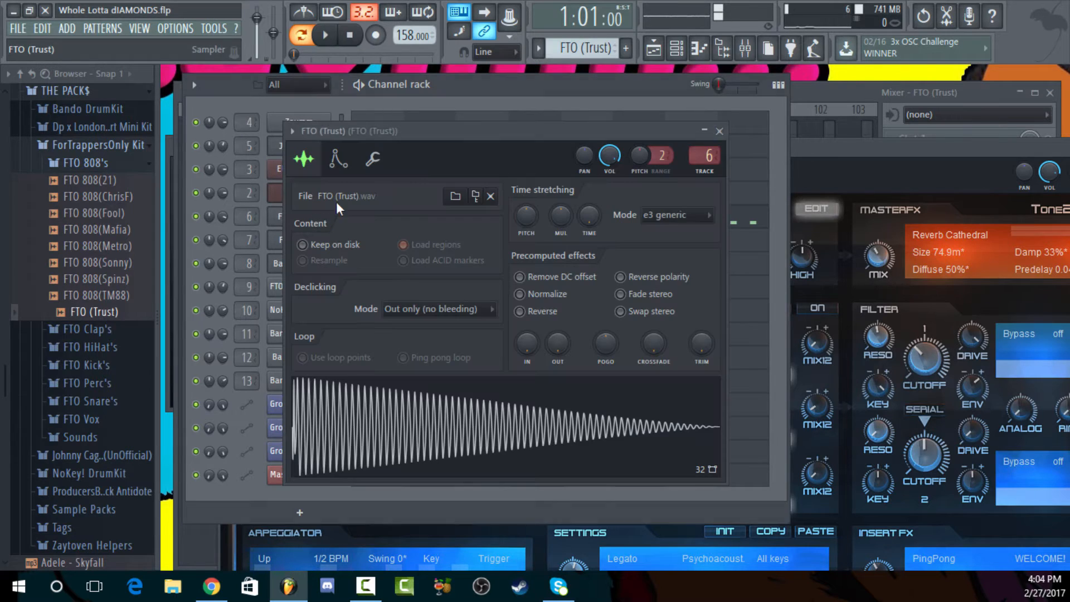
click(483, 88)
key(z)
key(z)
key(z)
key(z)
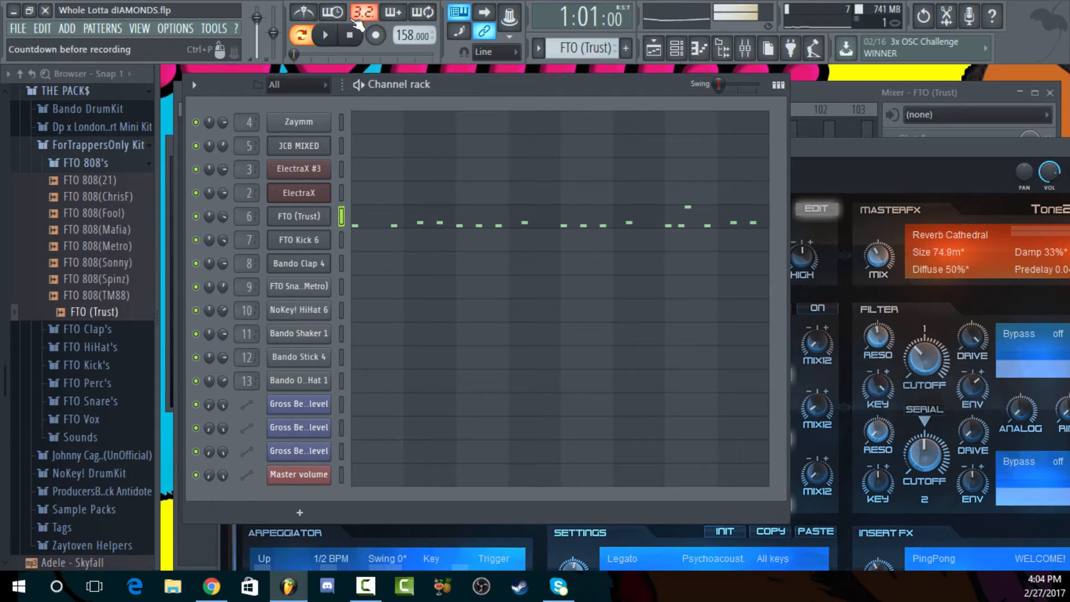
Choose FTO (Trust)'s time-stretch time option again and set its stretching mode to e3 generic
click(314, 220)
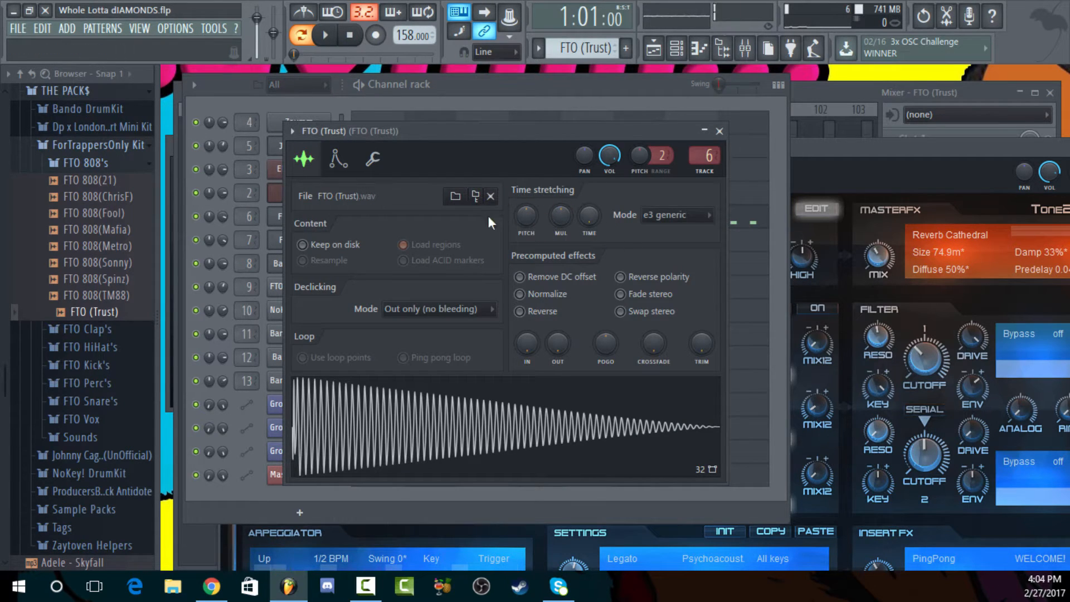
click(433, 100)
click(324, 218)
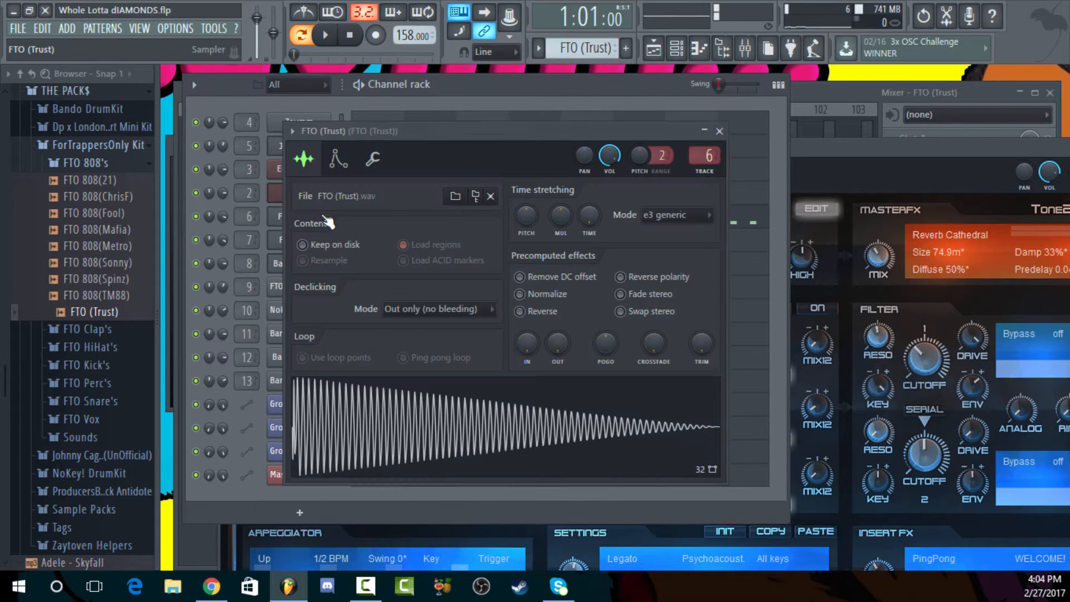
right_click(589, 219)
click(627, 230)
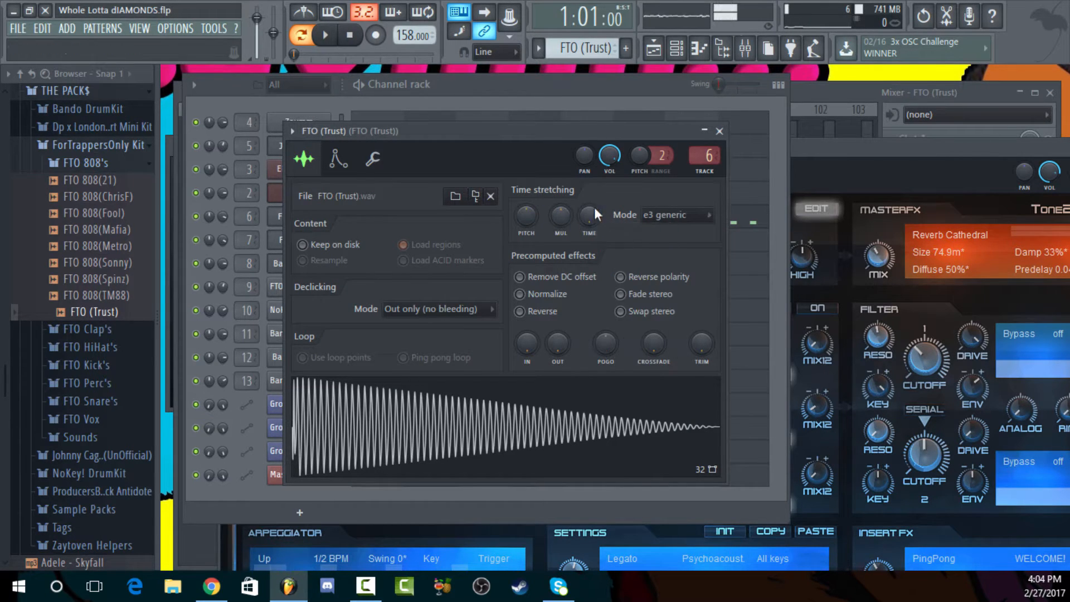
click(666, 215)
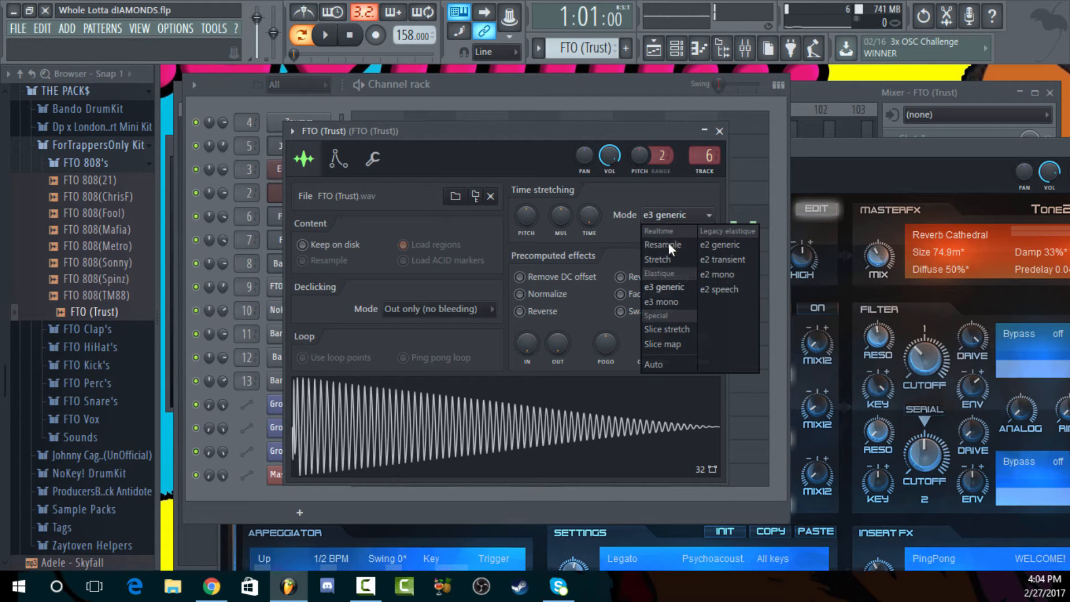
click(670, 286)
Check FTO (Trust)'s root-note settings and open its sample waveform in Edison
click(382, 164)
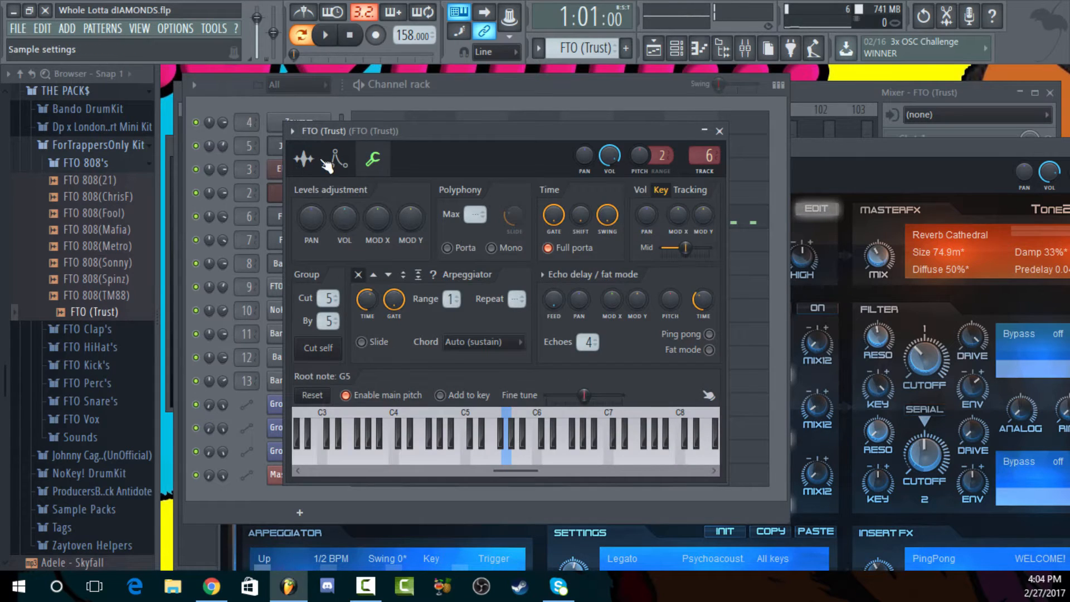
click(304, 158)
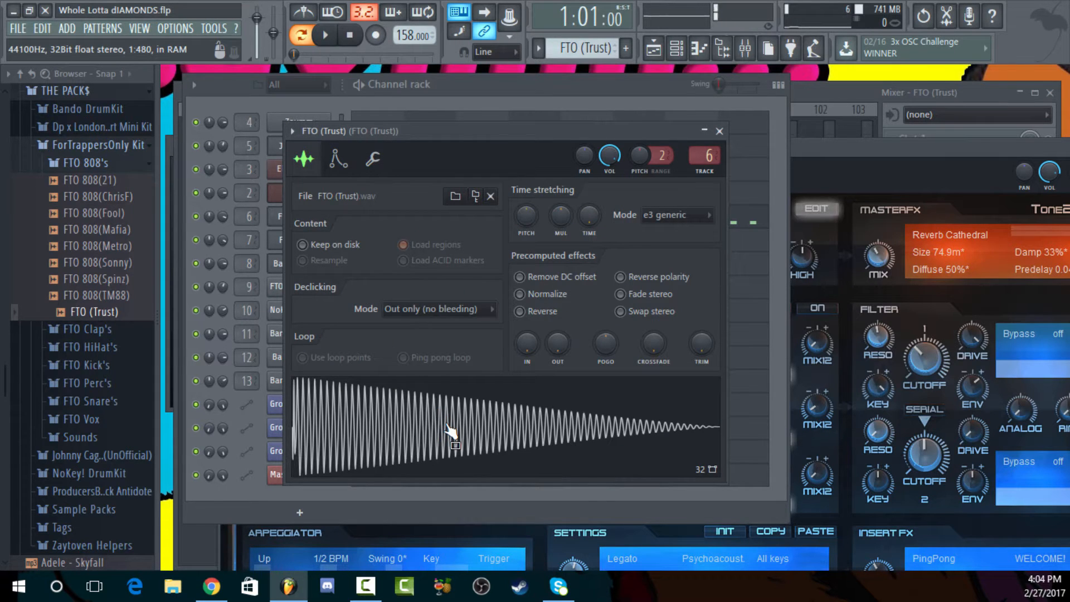
right_click(450, 431)
click(512, 462)
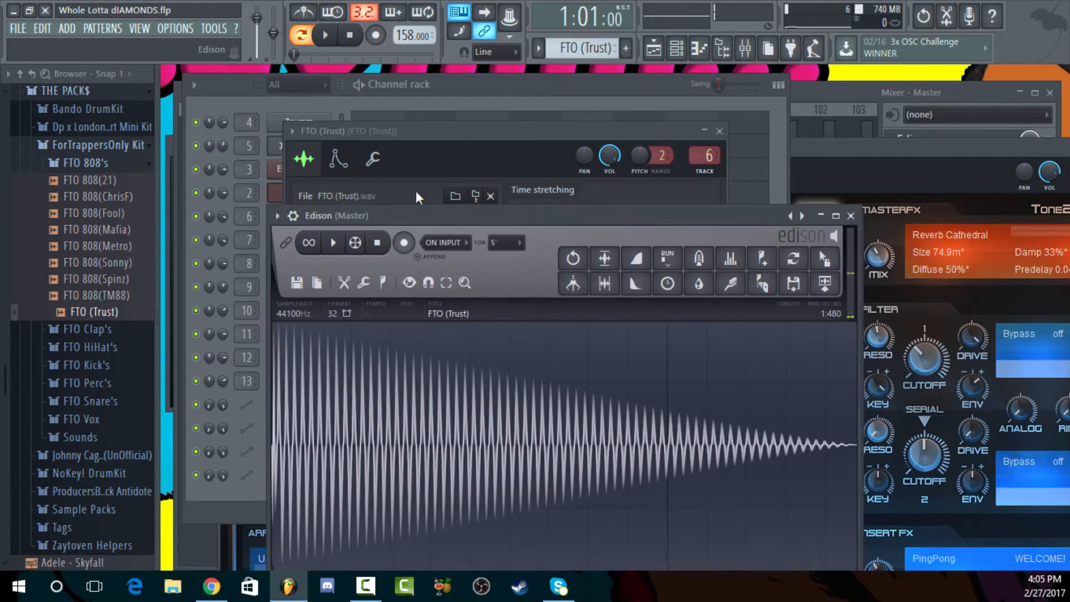
Detect the pitch regions of the FTO (Trust) sample in Edison
click(374, 243)
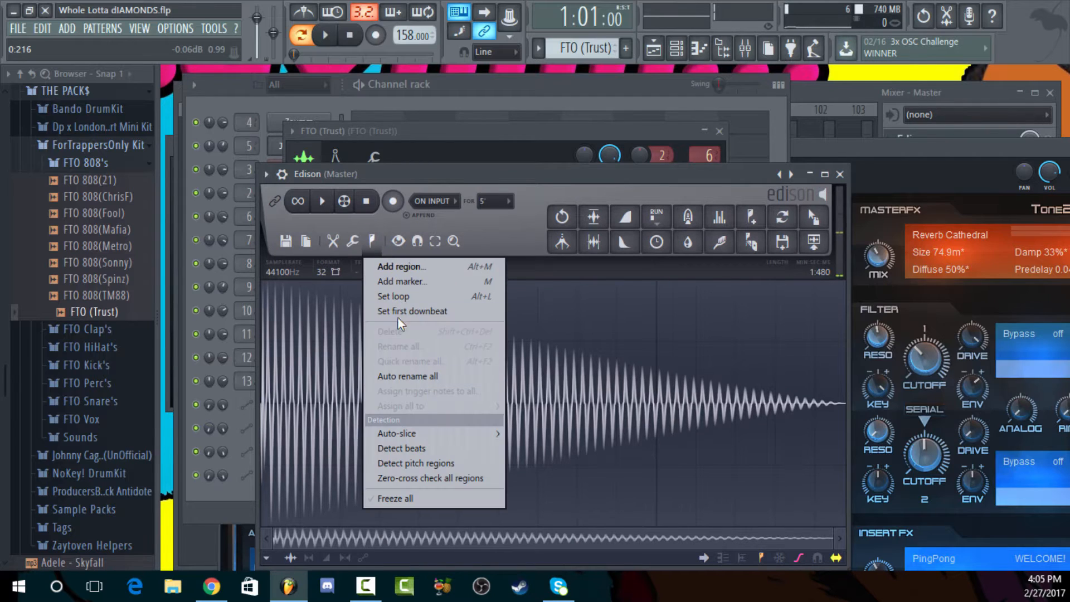
click(376, 242)
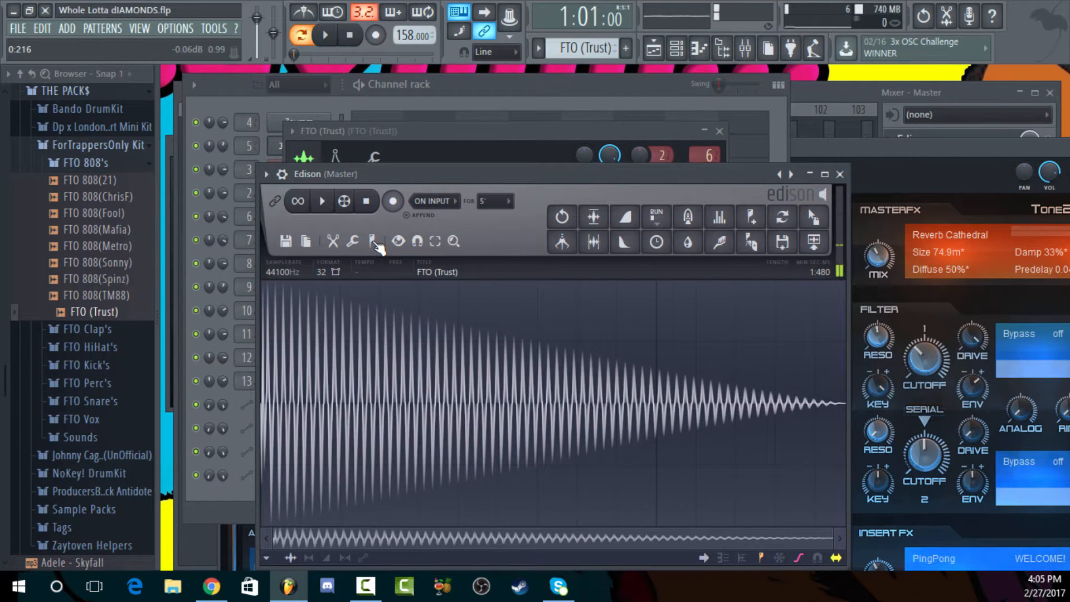
click(376, 243)
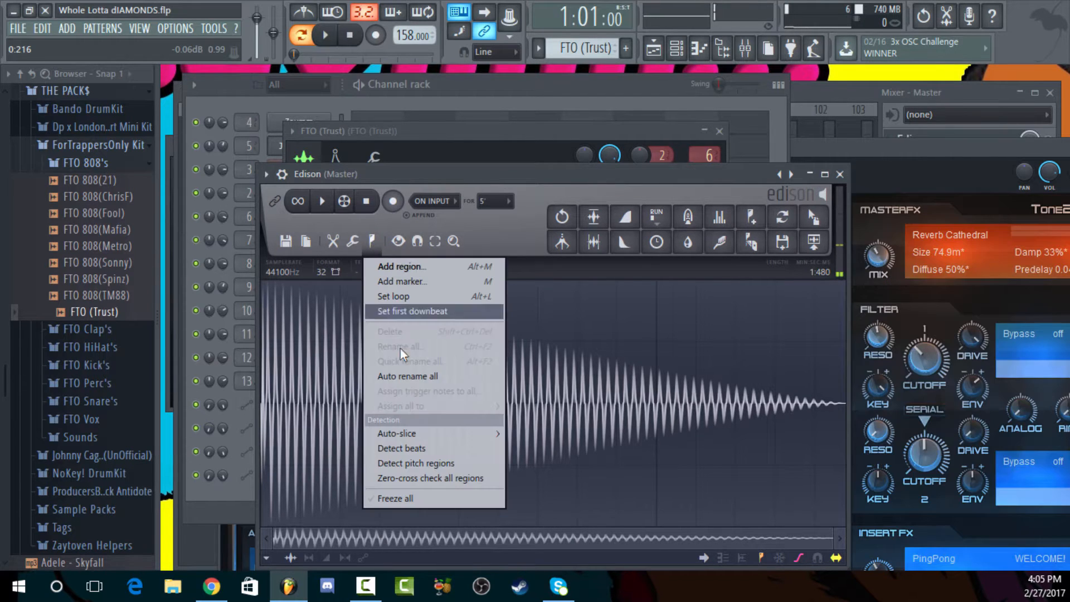
click(421, 463)
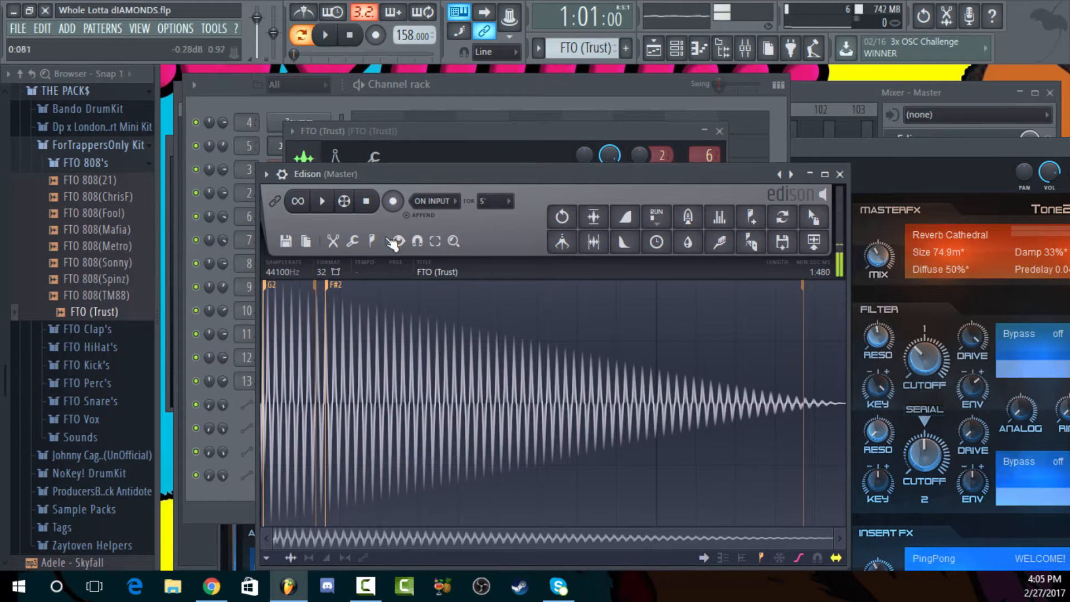
Reopen the FTO (Trust) channel settings to check the root-note key, and close them
click(464, 74)
click(299, 216)
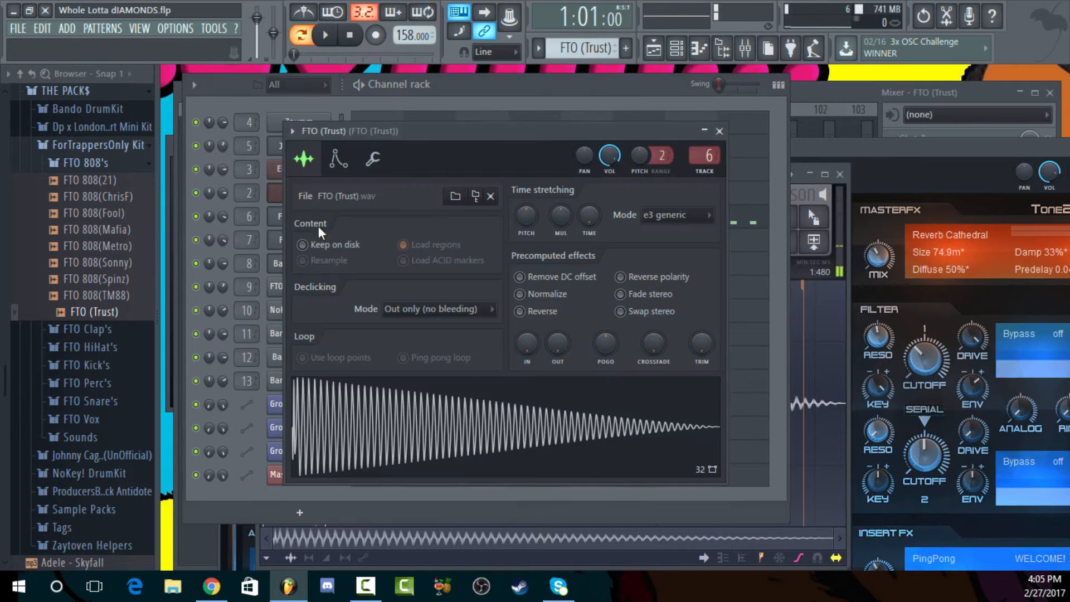
click(384, 172)
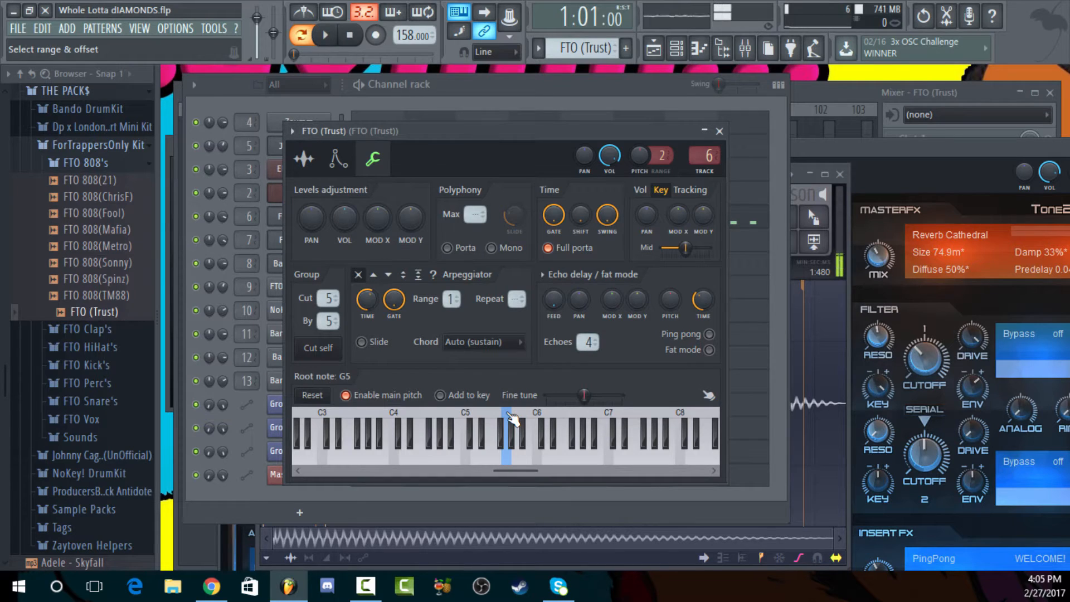
click(479, 94)
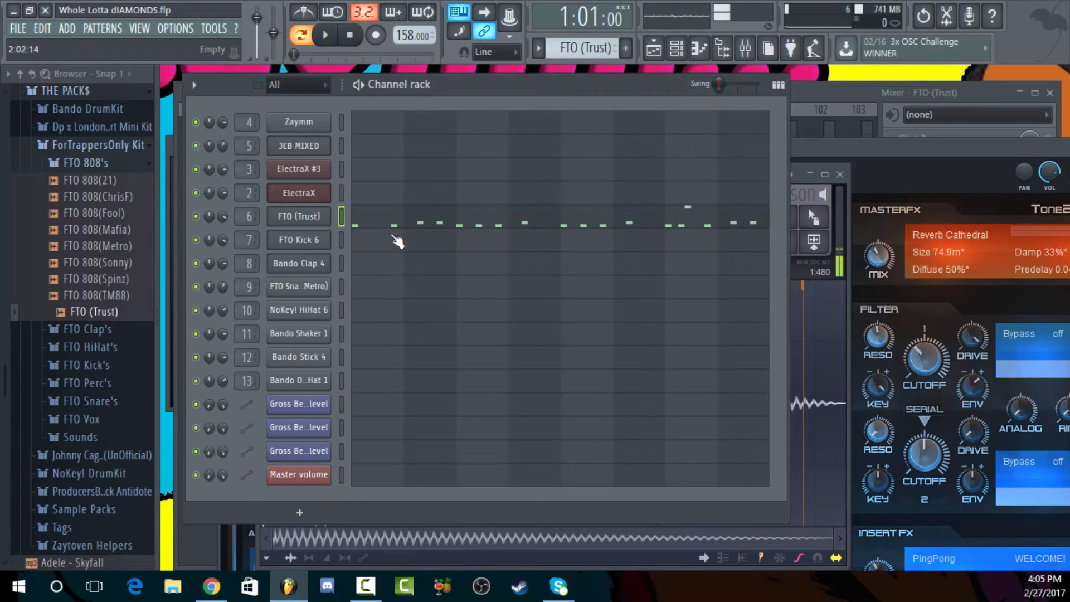
Play the FTO (Trust) notes in the piano roll from the start into bar 7, stop playback, and close the piano roll
click(396, 221)
scroll(406, 220, up, 2)
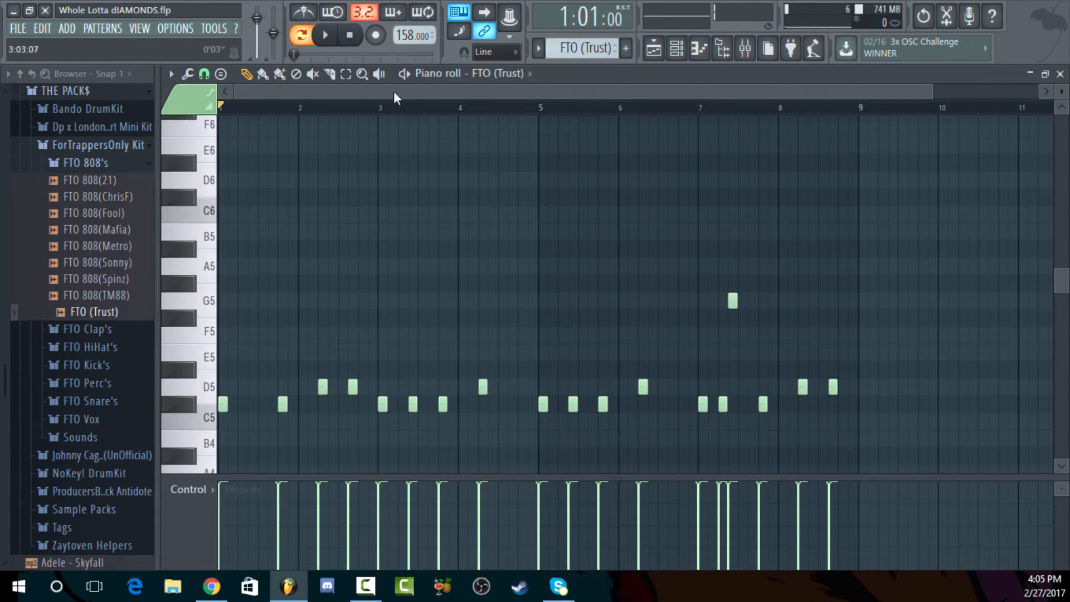
key(space)
scroll(489, 252, down, 1)
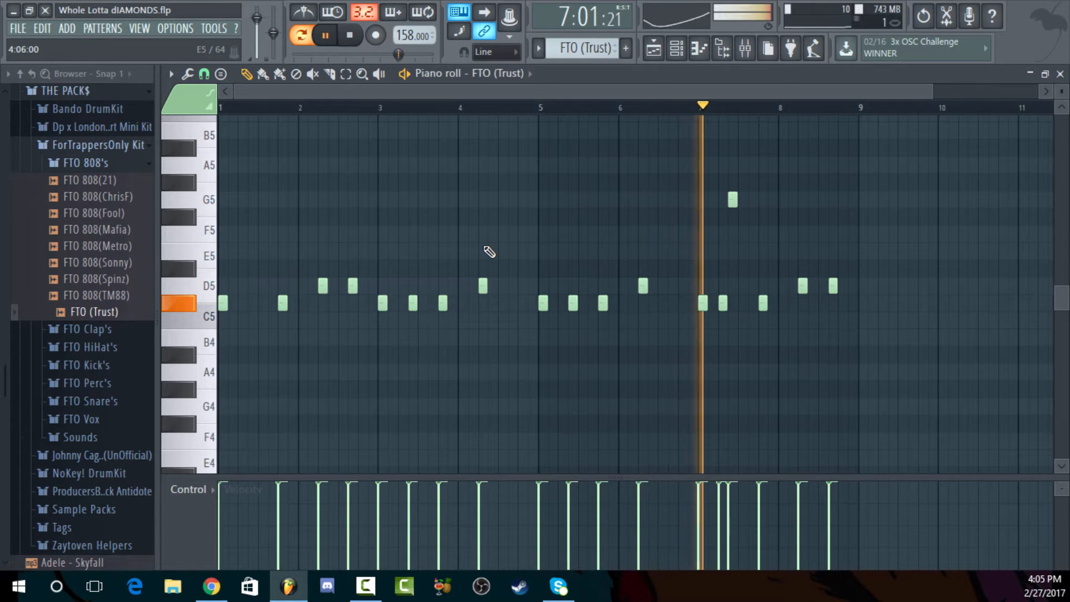
key(space)
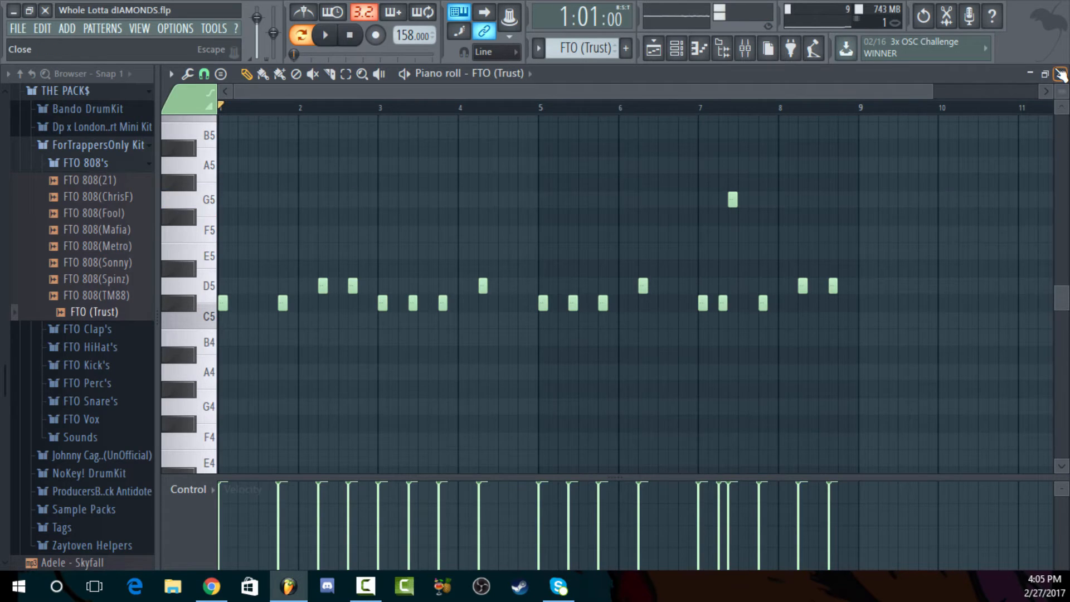
click(1060, 74)
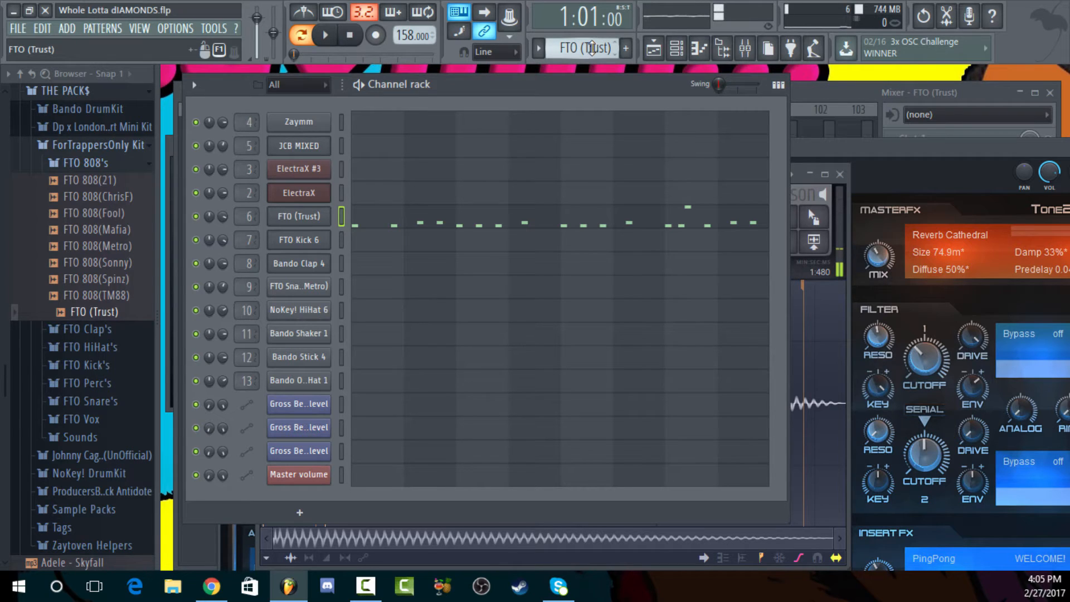
Switch to the FTO Kick 6 pattern, open its notes in the piano roll, and play the pattern
scroll(592, 48, down, 1)
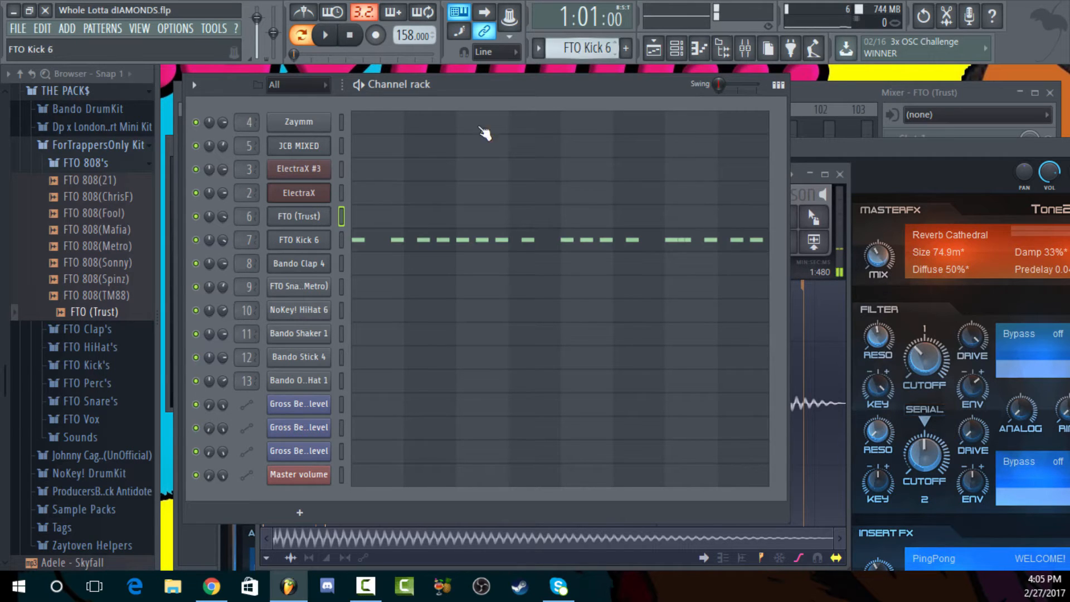
click(387, 240)
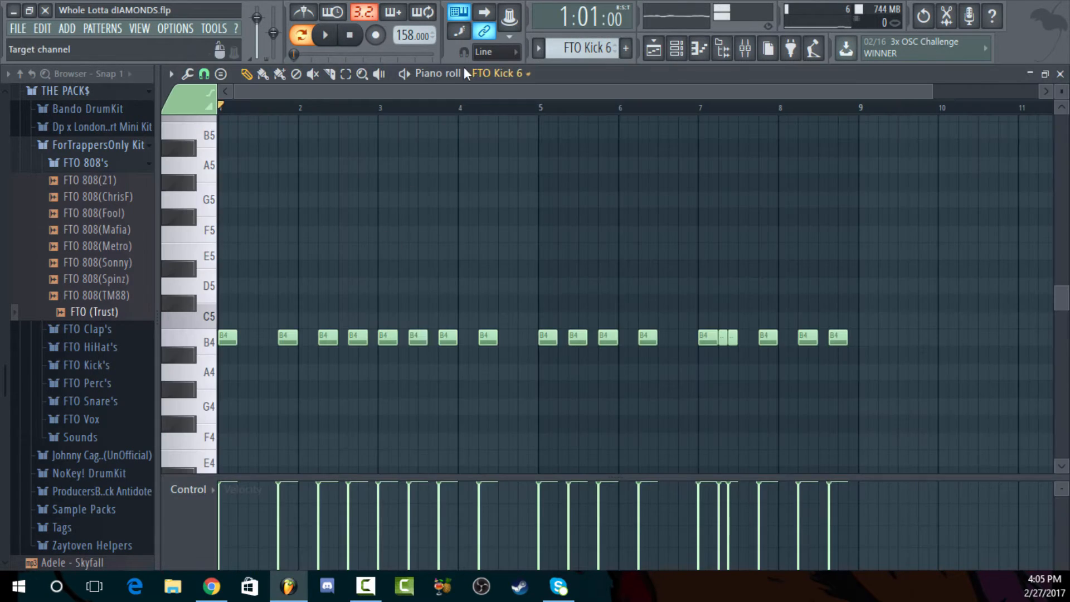
key(space)
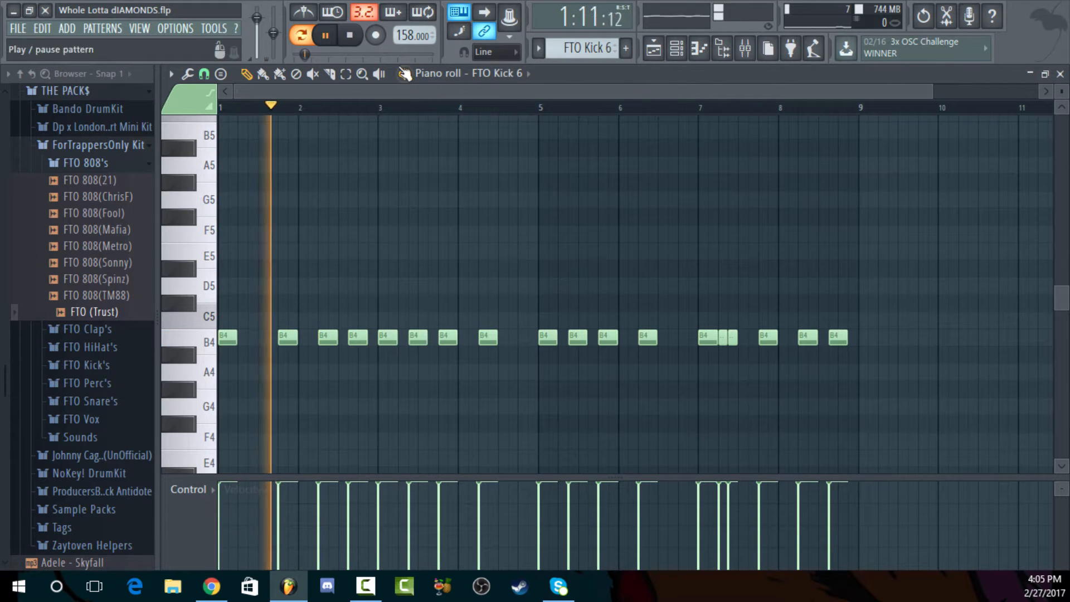
key(space)
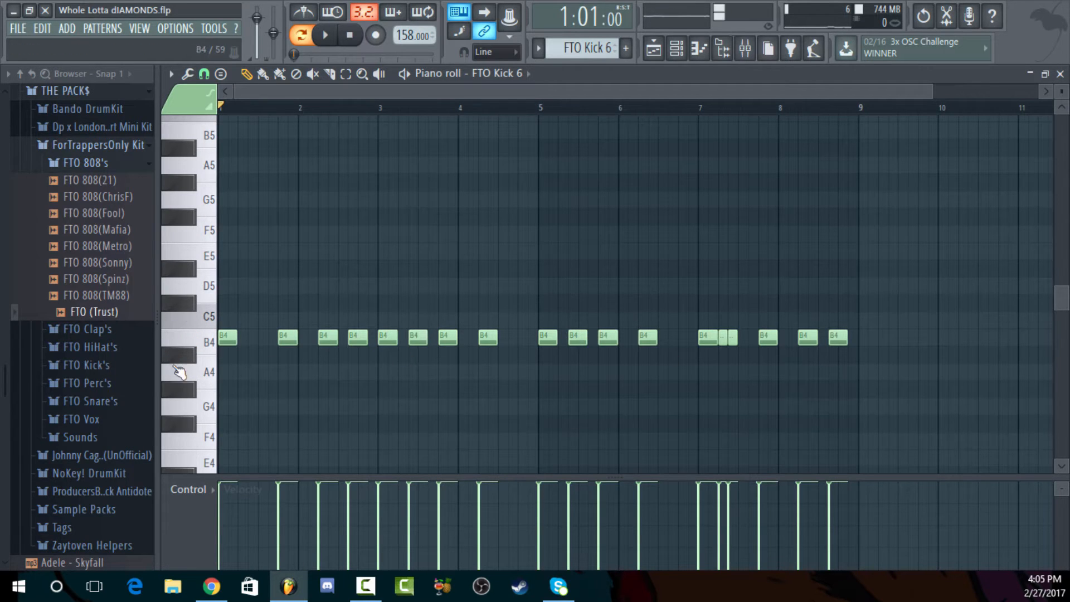
Audition the A5, B4 and C#5 keys of FTO Kick 6 in the piano roll
click(215, 167)
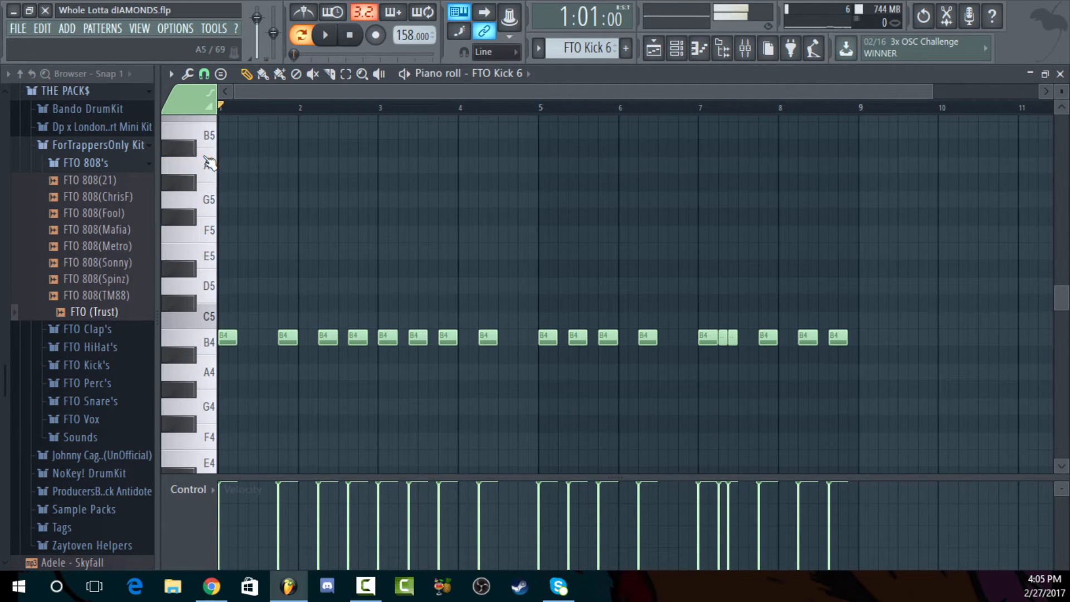
click(215, 169)
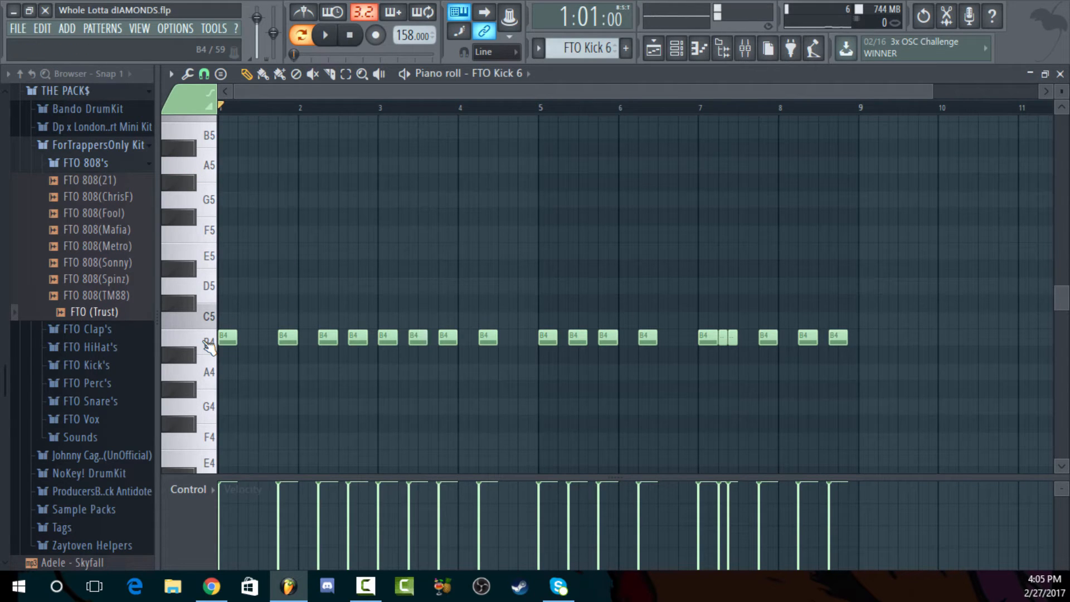
click(204, 346)
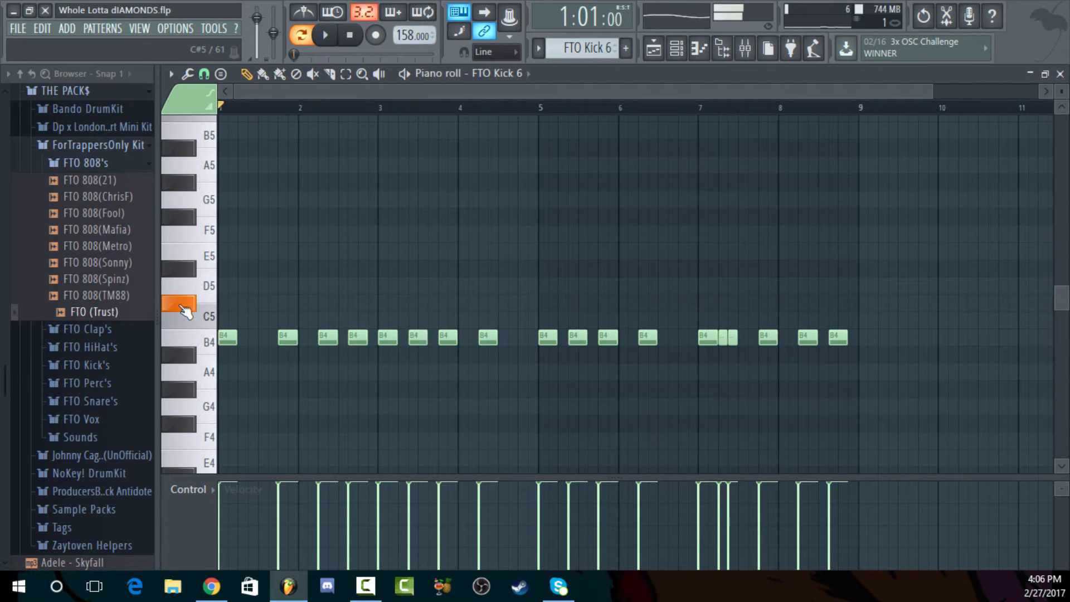
click(178, 340)
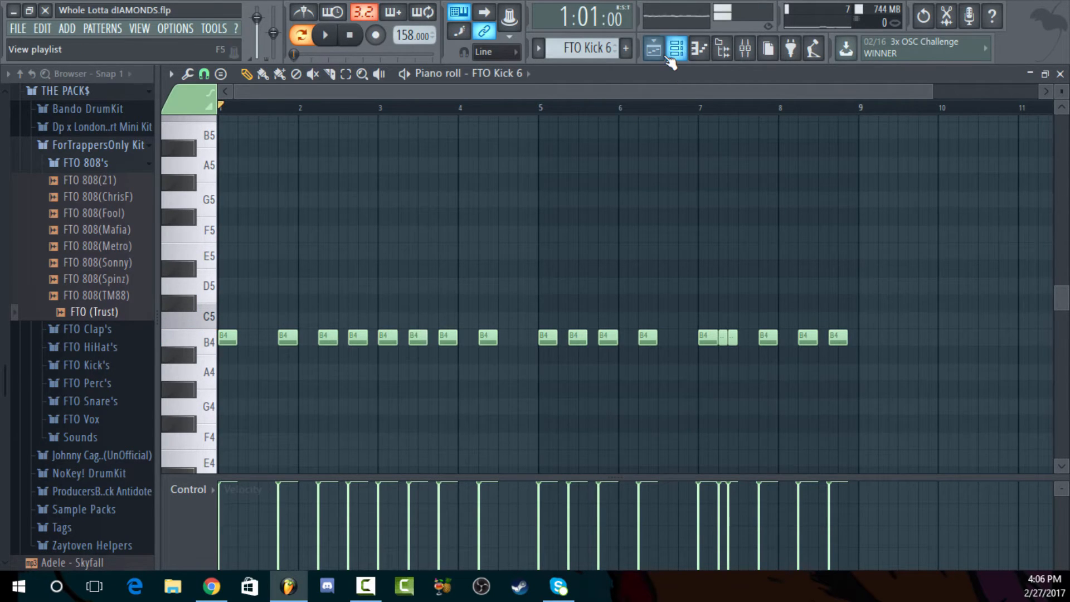
Open the playlist, solo the FTO (Trust) track, and unmute the FTO Kick 6 track and the first Bando Clap 4 track
click(655, 49)
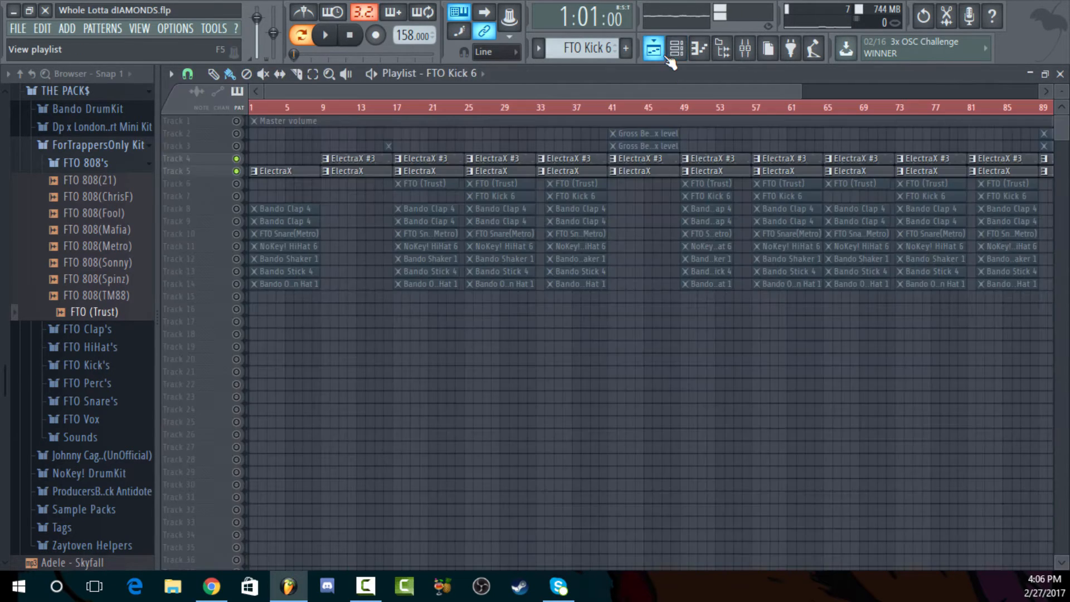
right_click(237, 183)
click(237, 208)
click(236, 196)
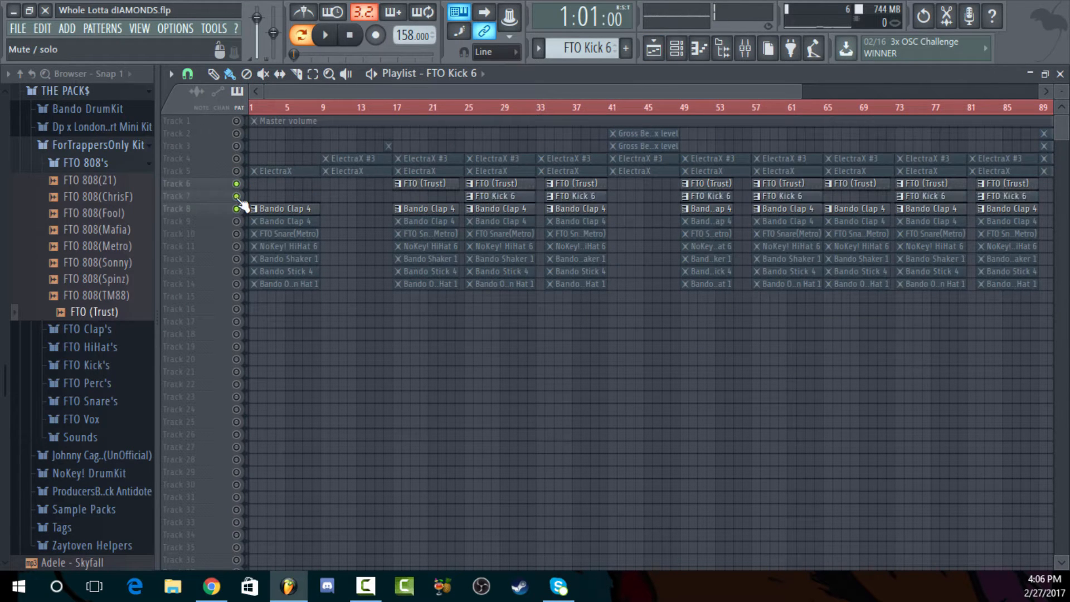
Unmute the second Bando Clap 4, FTO Snare(Metro), NoKey! HiHat 6, Bando Shaker 1, Bando Stick 4 and Bando Open Hat 1 tracks
click(237, 221)
click(236, 233)
click(236, 246)
click(237, 271)
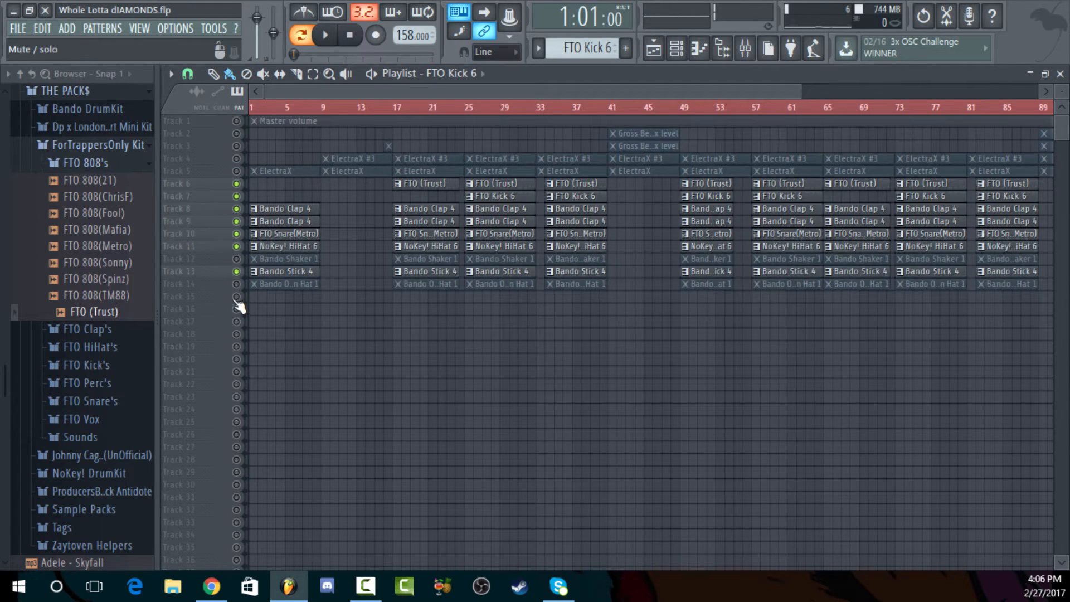
click(236, 283)
click(236, 259)
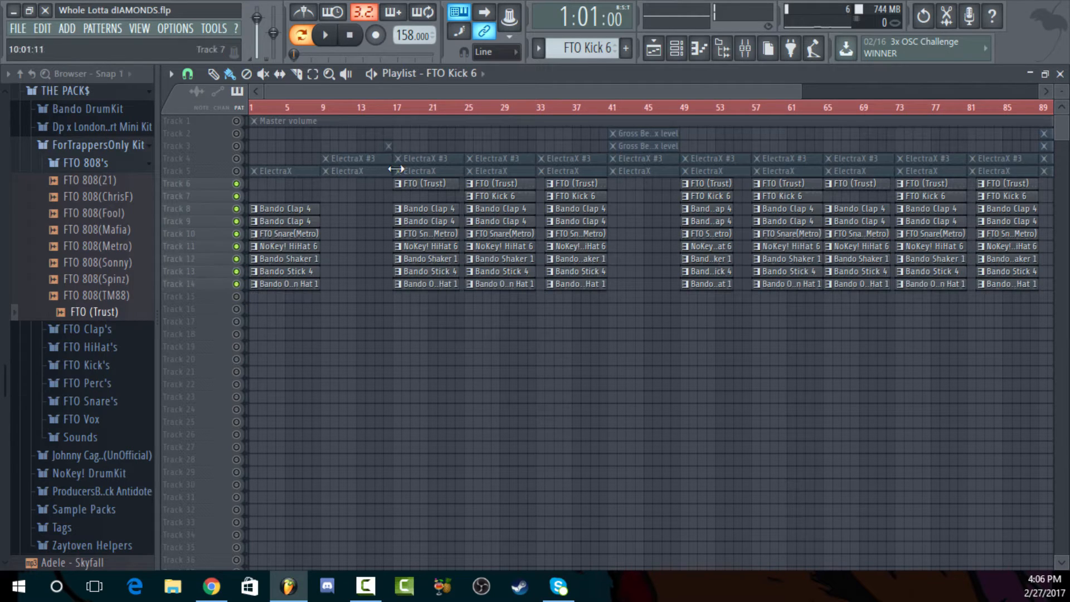
Play the unmuted 808, kick and drum tracks from bar 25 to bar 33 and stop playback
click(470, 110)
key(space)
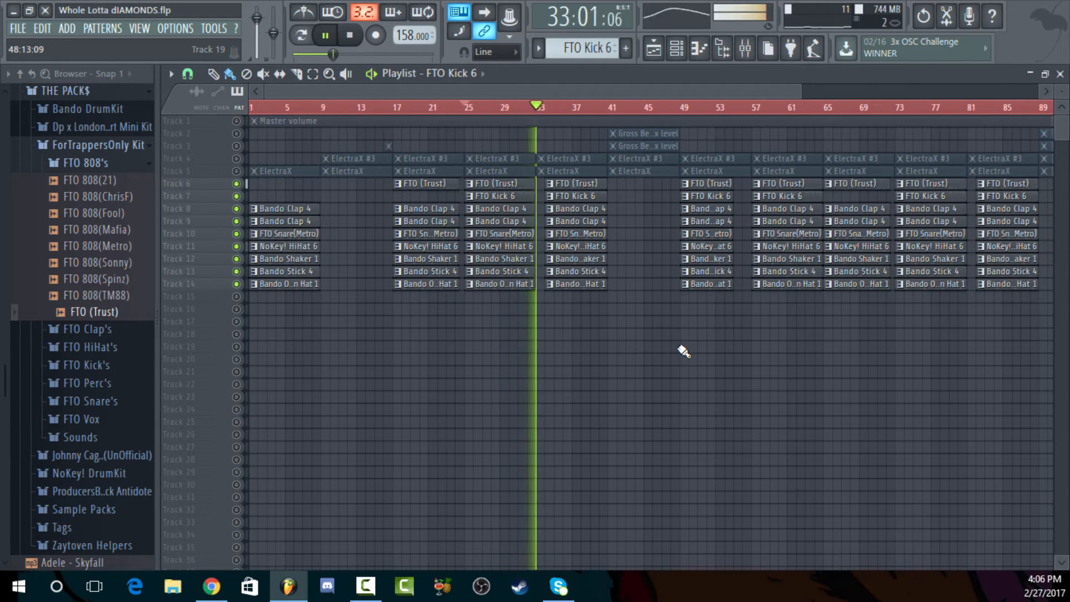
key(space)
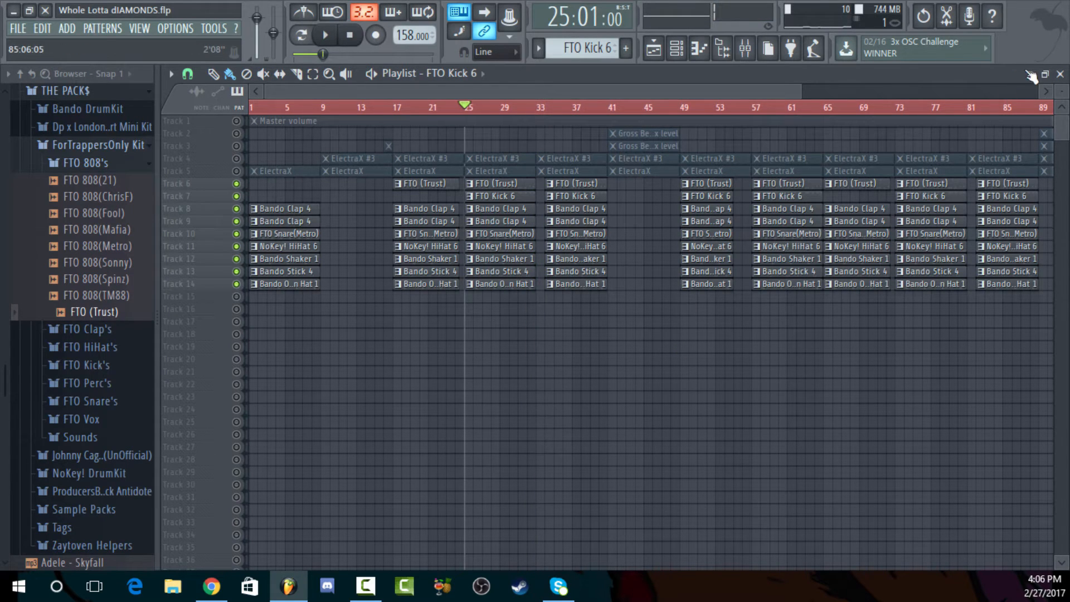
Return to the channel rack, switch to the Bando Clap 4 pattern, and select the Bando Clap 4 and FTO Snare(Metro) channels in turn
click(1060, 73)
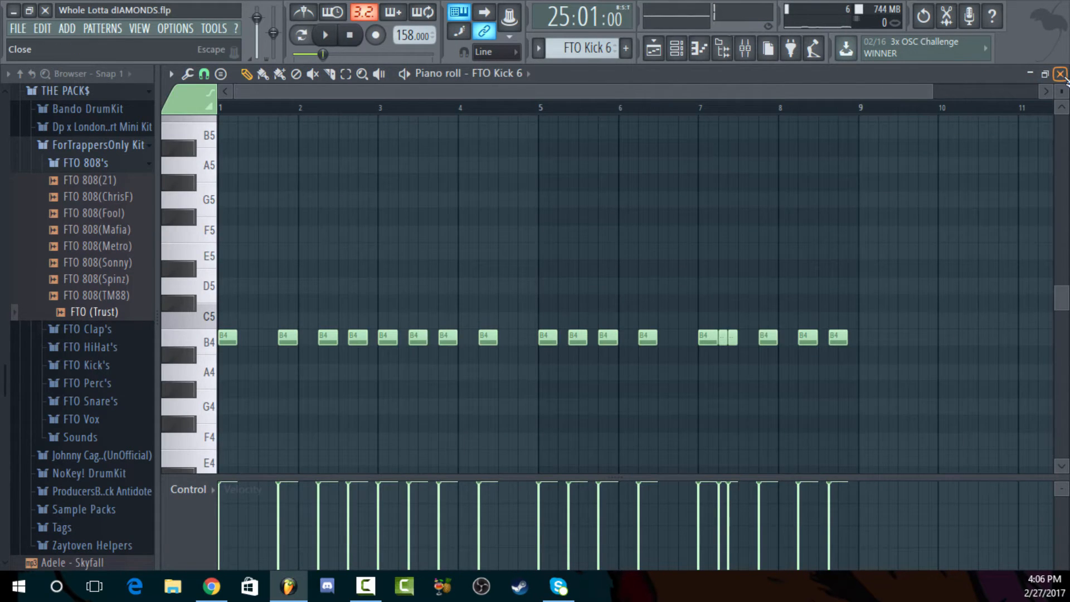
click(1060, 74)
scroll(582, 51, down, 3)
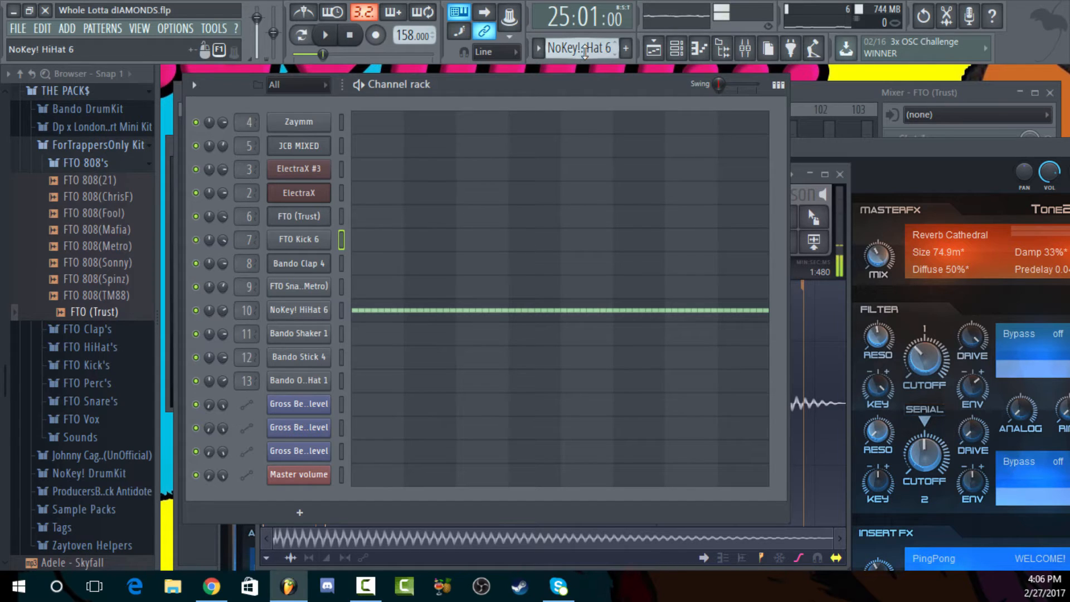
key(F5)
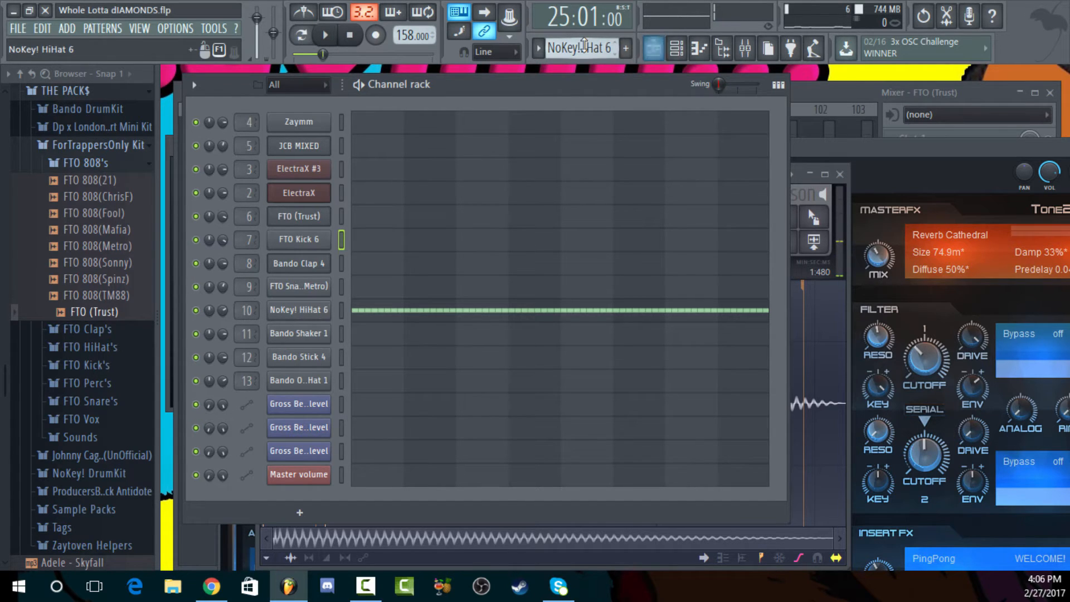
scroll(587, 45, down, 1)
scroll(582, 48, down, 1)
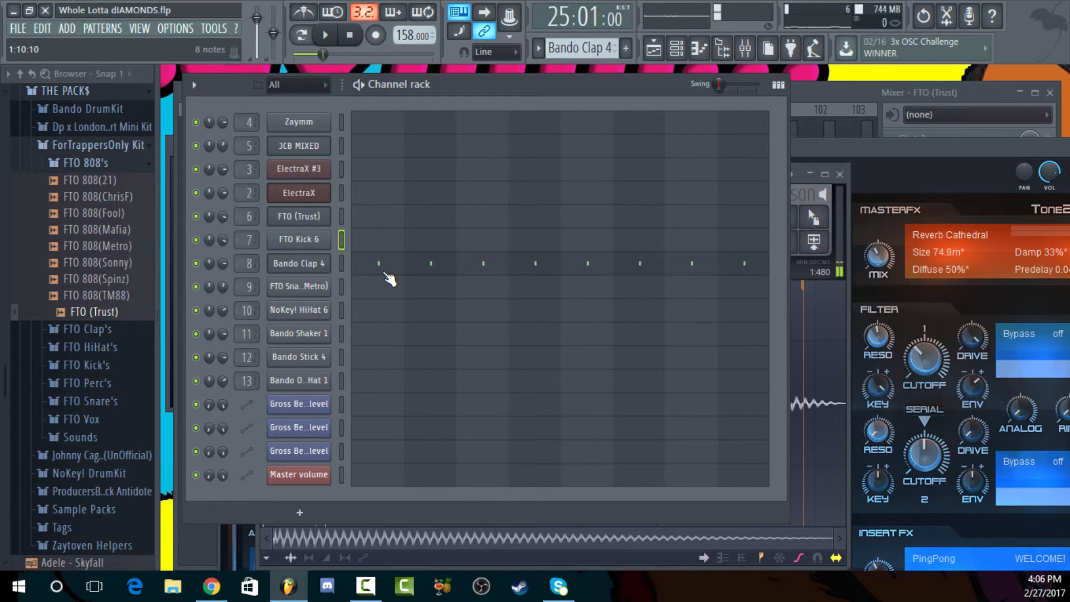
click(344, 252)
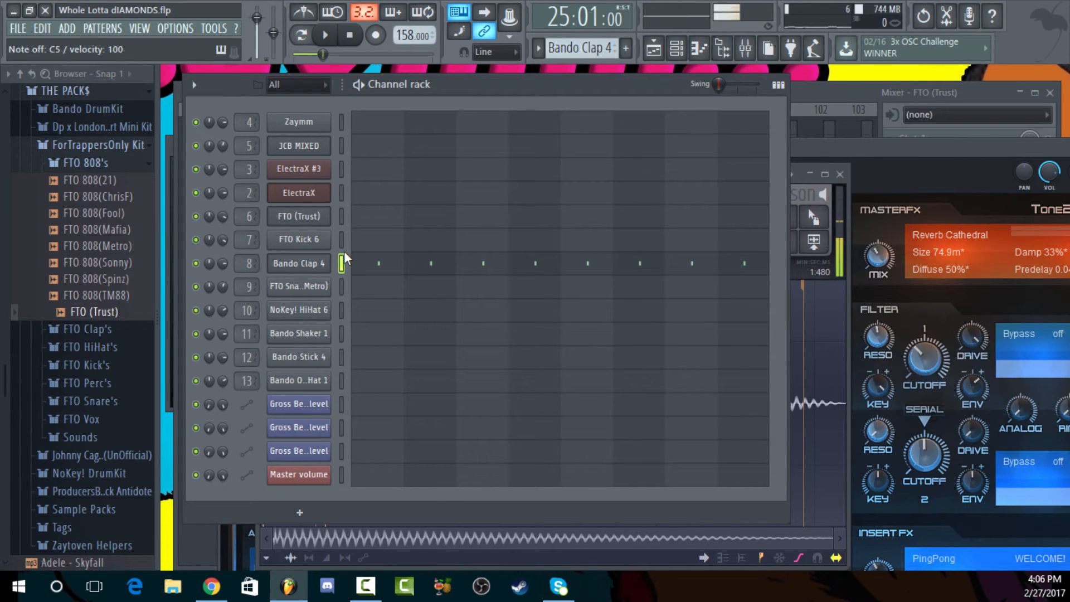
click(342, 286)
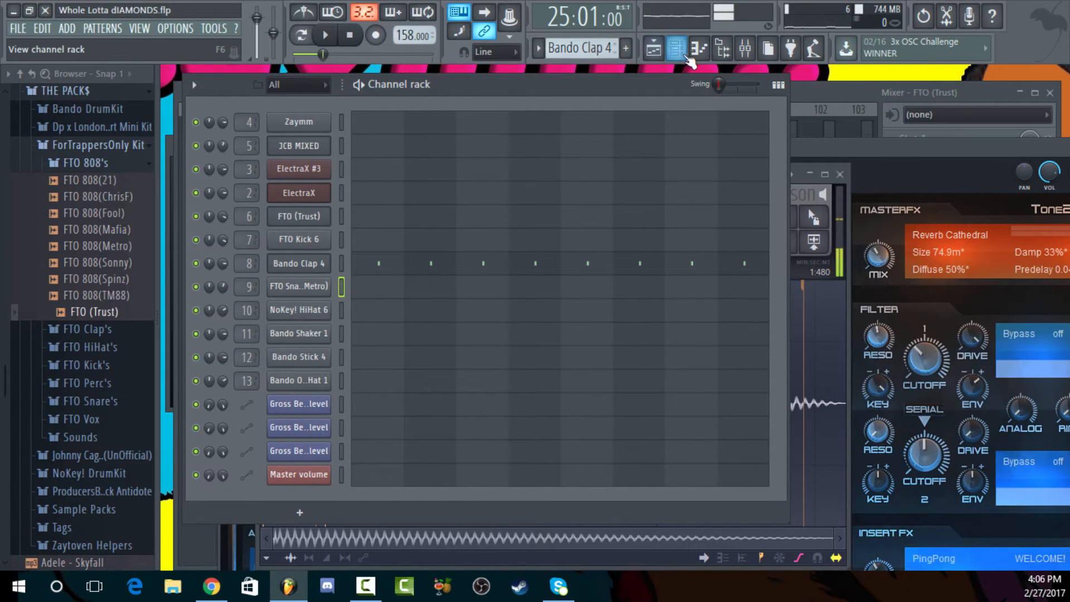
Open the playlist and mute the FTO (Trust) and FTO Kick 6 tracks
click(654, 49)
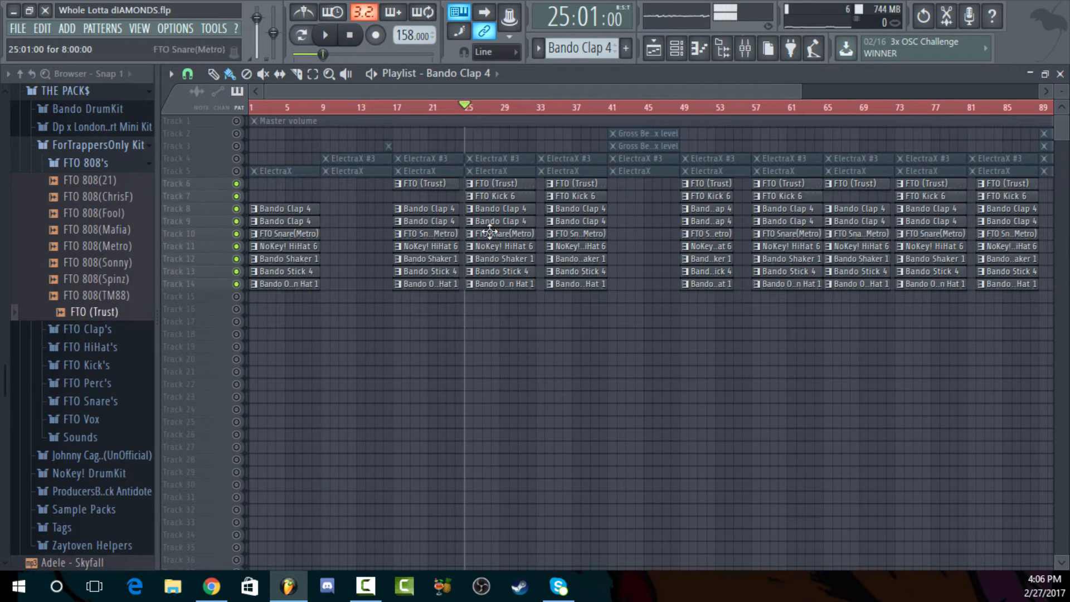
click(235, 183)
click(236, 196)
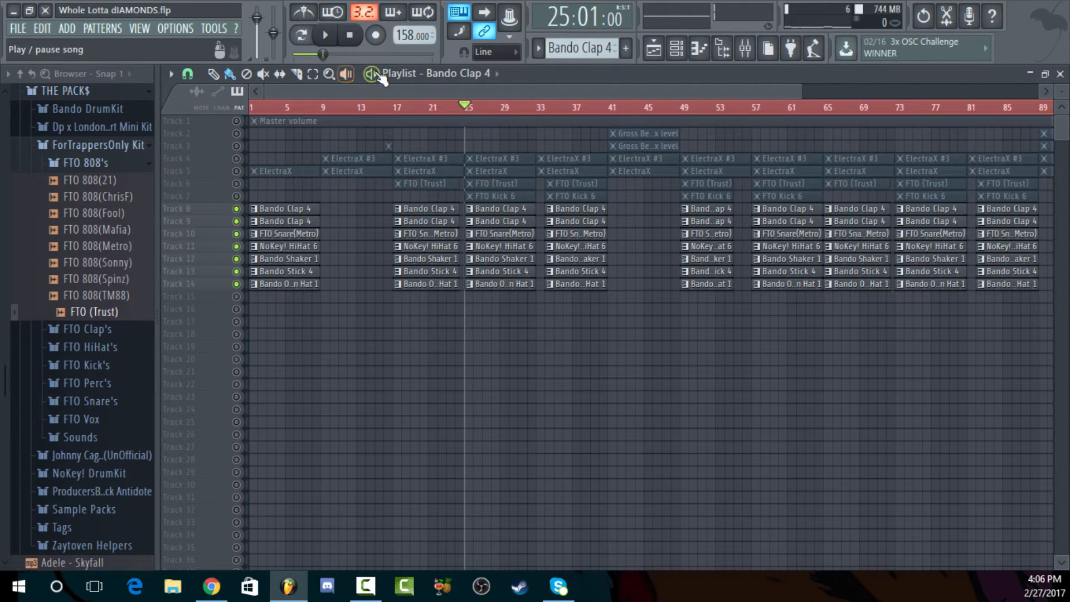
Delete all the duplicate Bando Clap 4 clips on Track 9 across the whole arrangement
right_click(286, 221)
right_click(426, 222)
right_click(502, 222)
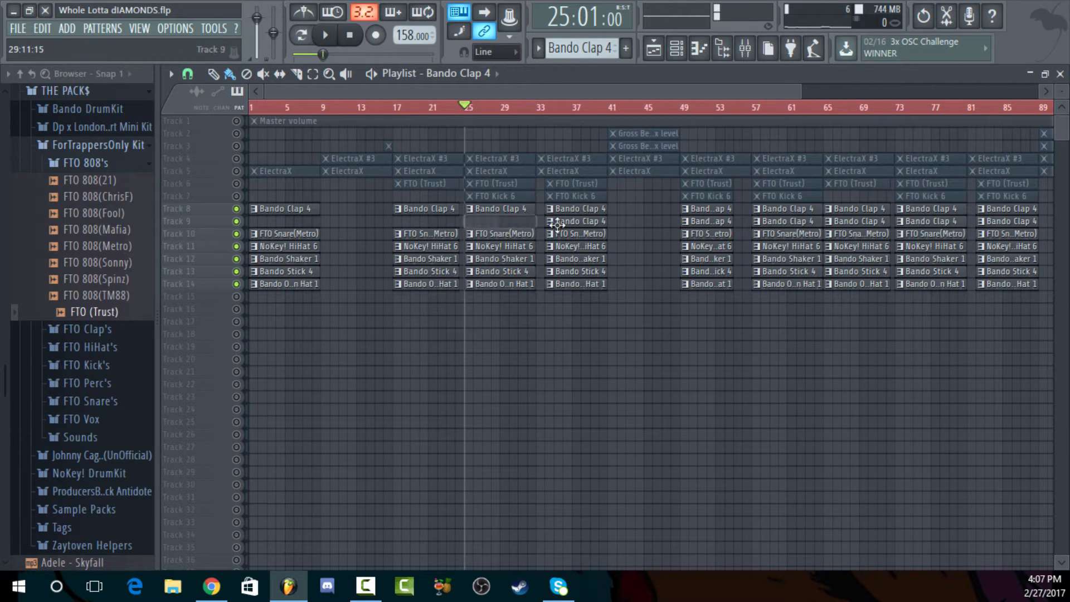
right_click(558, 222)
right_click(709, 222)
right_click(786, 221)
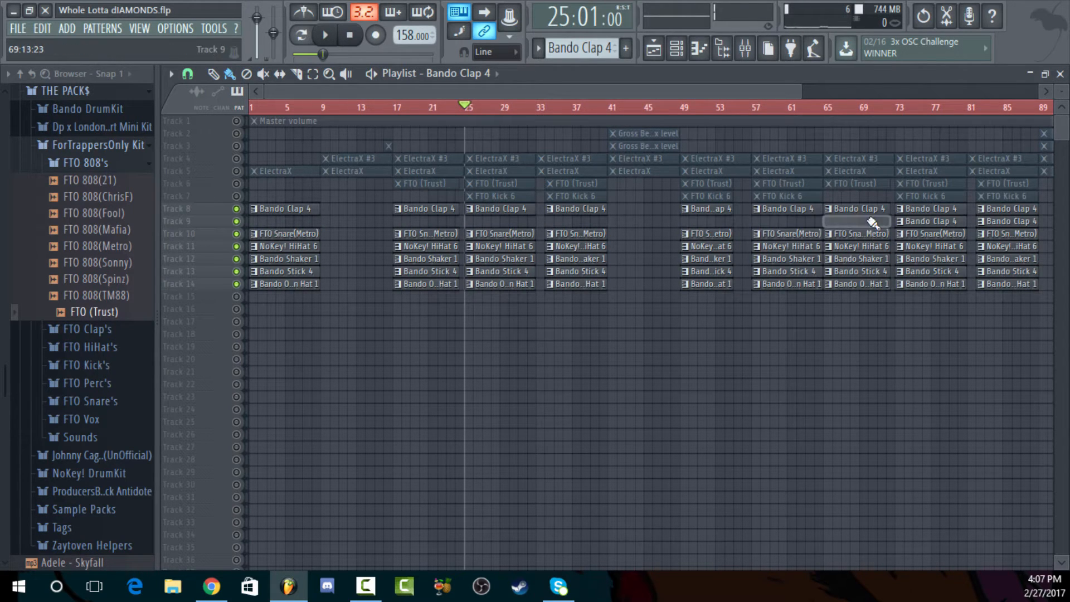
right_click(856, 222)
right_click(928, 221)
right_click(1006, 222)
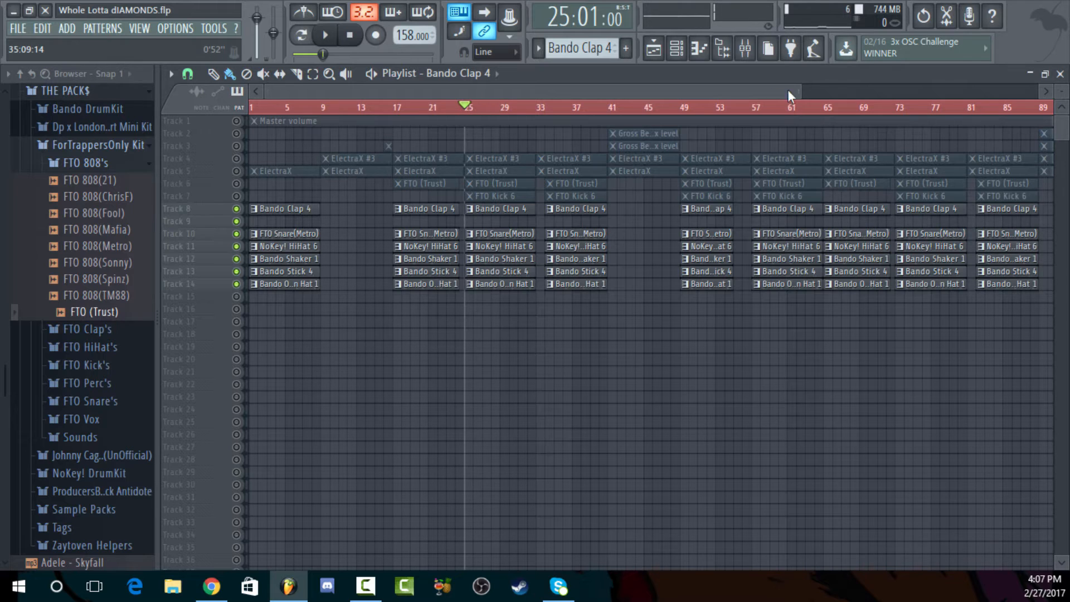
drag(801, 83, 1036, 83)
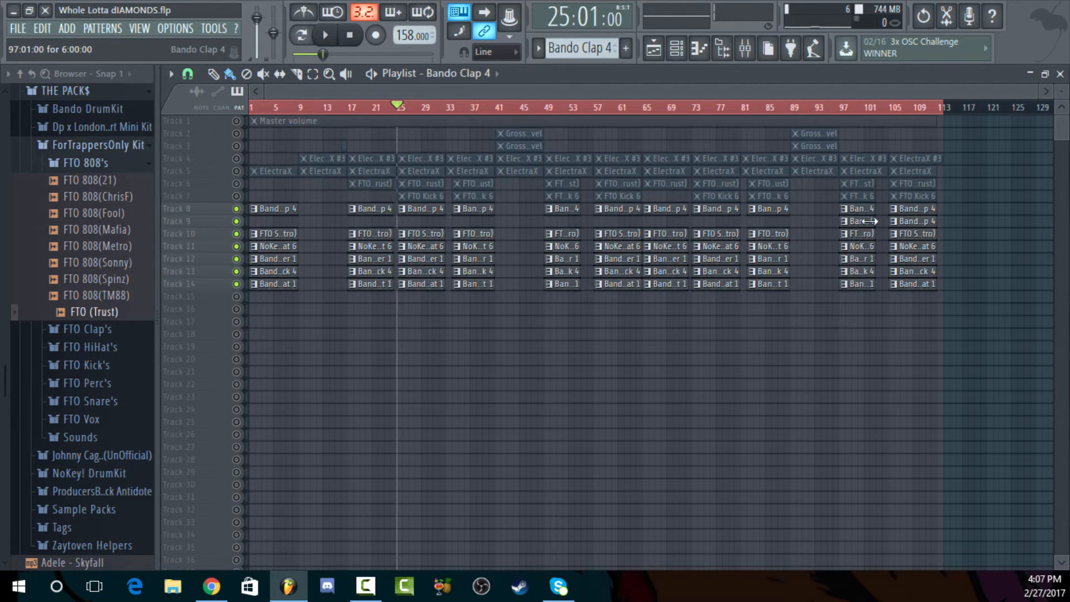
right_click(915, 218)
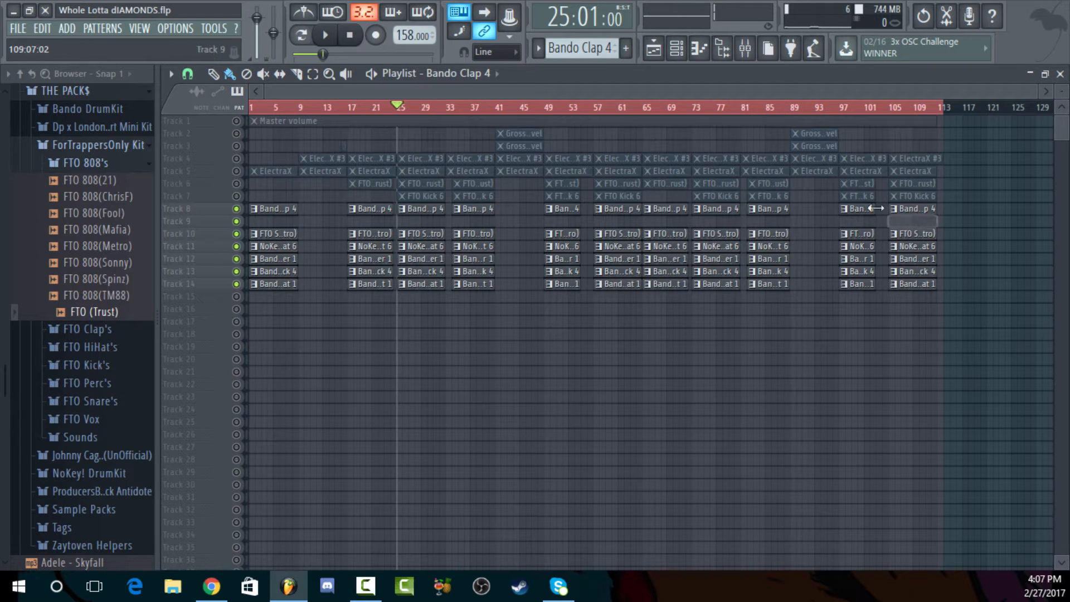
Play the drums from bar 25, briefly muting and unmuting the NoKey! HiHat 6 track, and stop playback
click(372, 77)
click(237, 246)
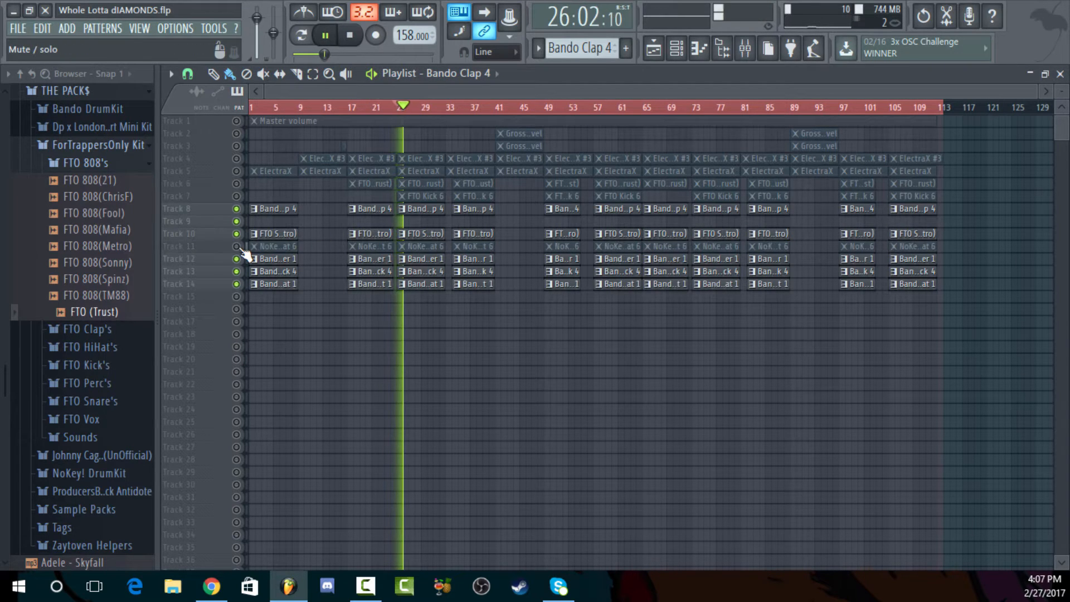
click(236, 247)
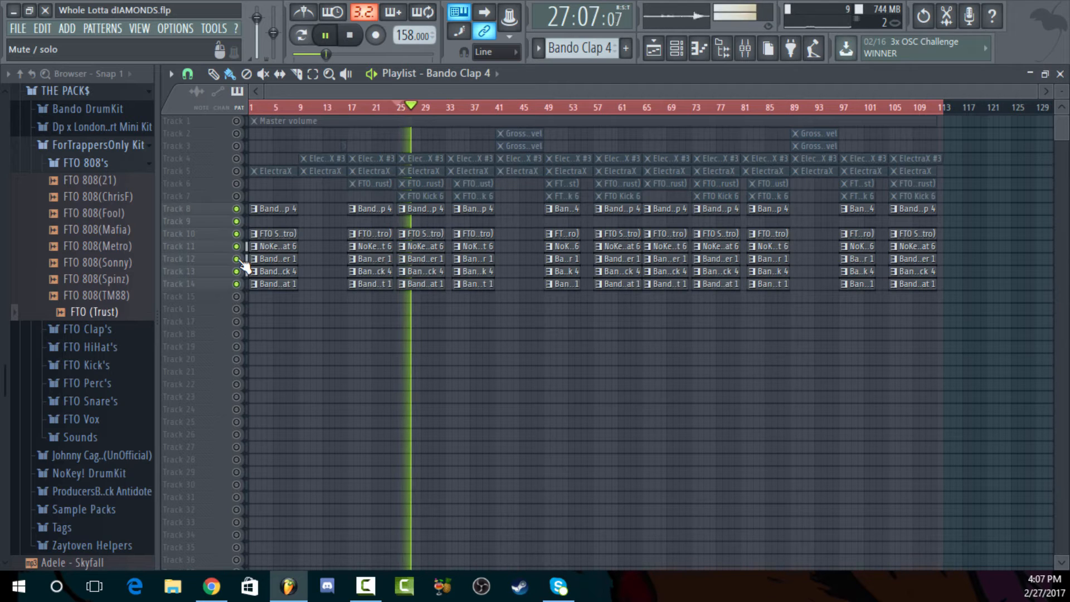
click(349, 35)
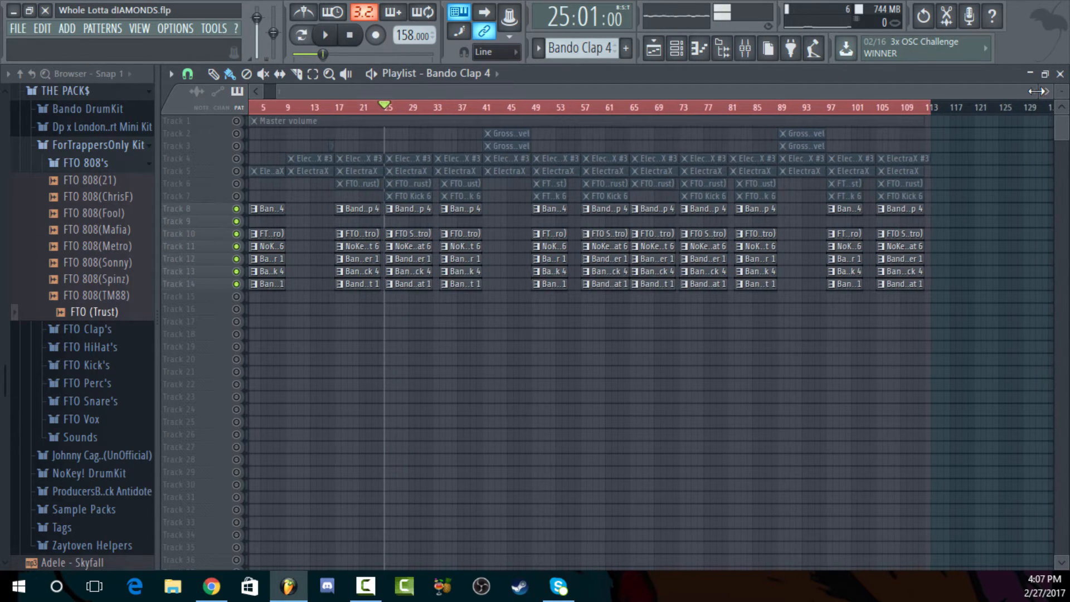
Mute the FTO Snare(Metro) track and play the remaining drums from bar 25 into bar 26, stopping there
drag(1032, 88, 495, 105)
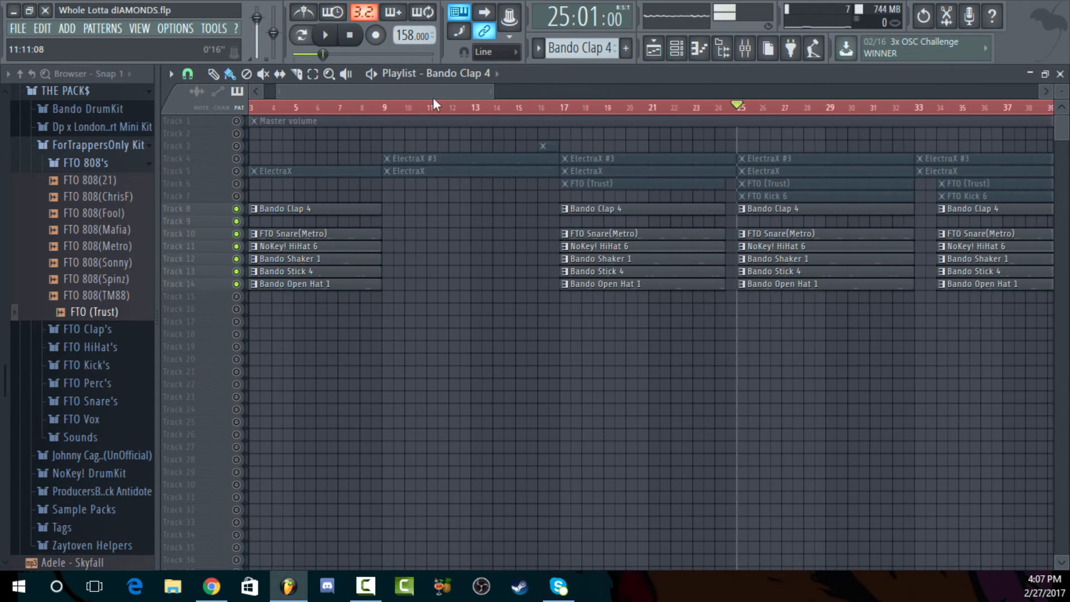
drag(429, 93, 458, 90)
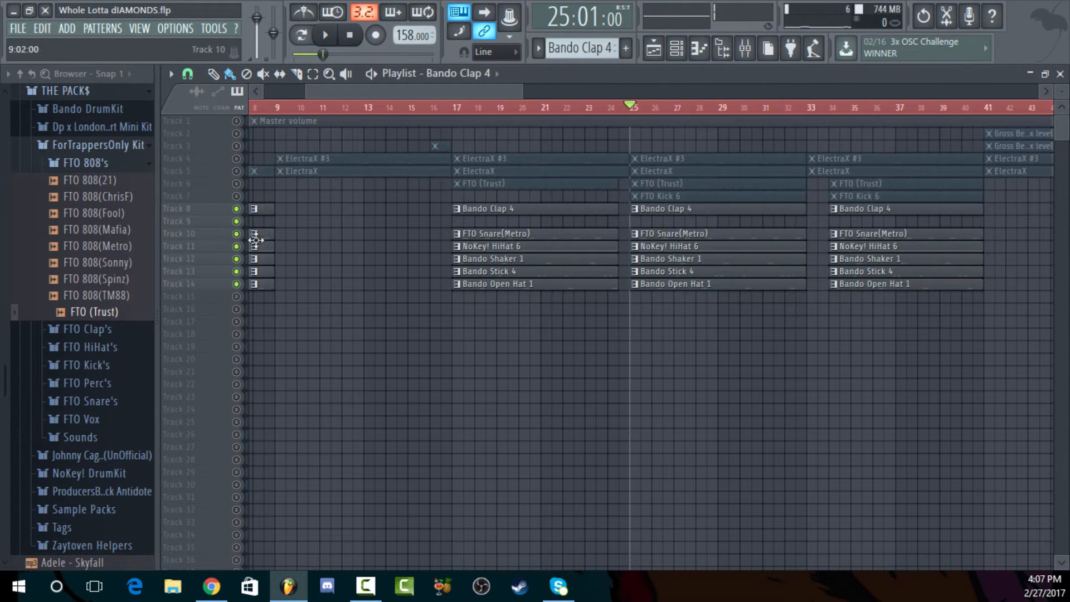
click(236, 234)
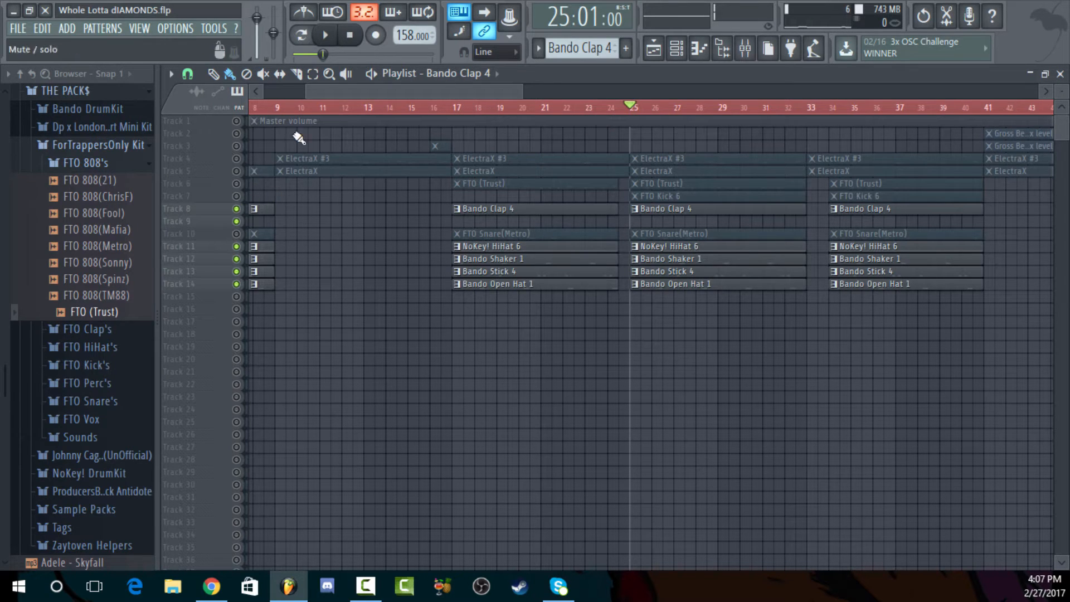
key(space)
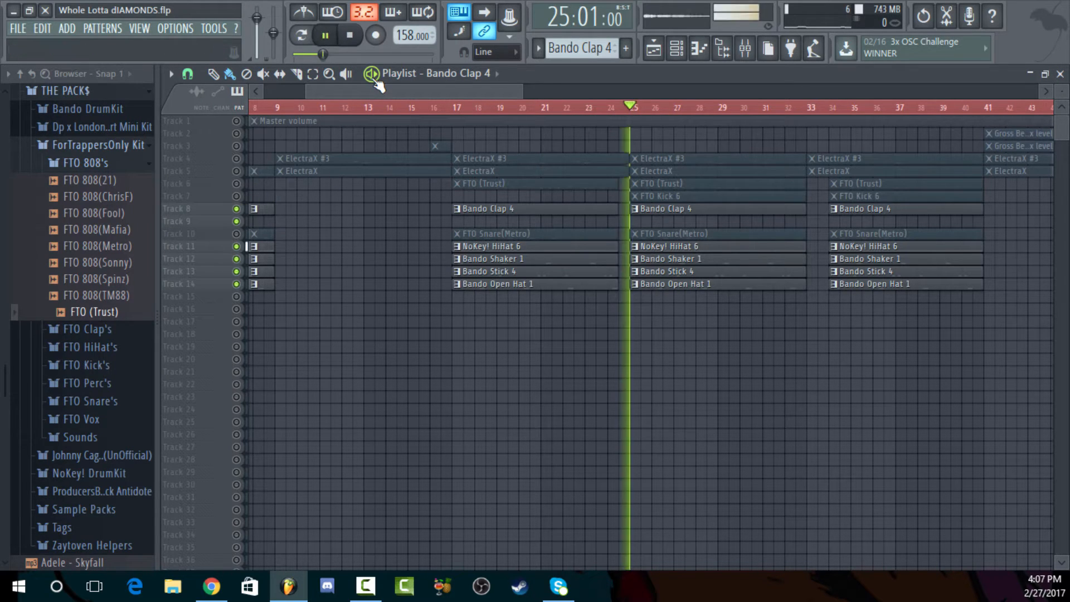
click(359, 38)
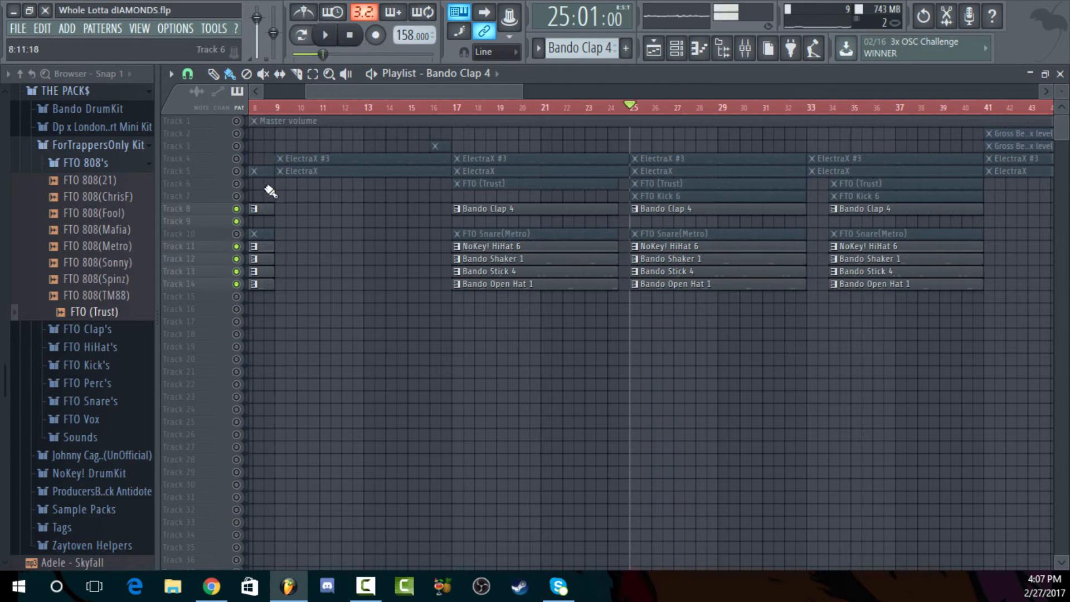
Unmute the FTO (Trust) and FTO Kick 6 tracks and play from bar 25 with the snare still muted
click(236, 197)
click(237, 184)
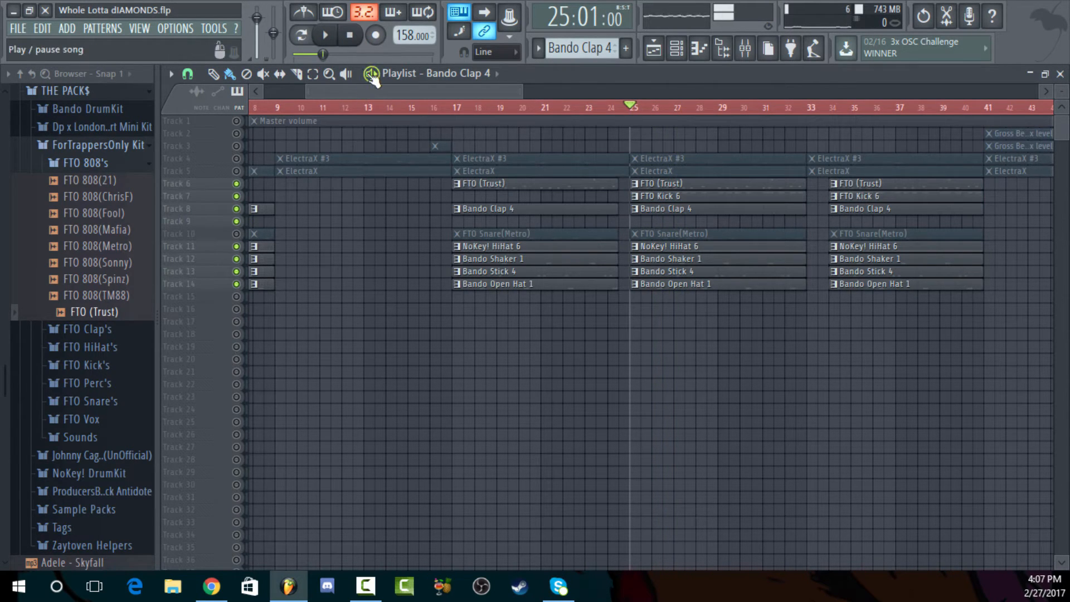
click(372, 75)
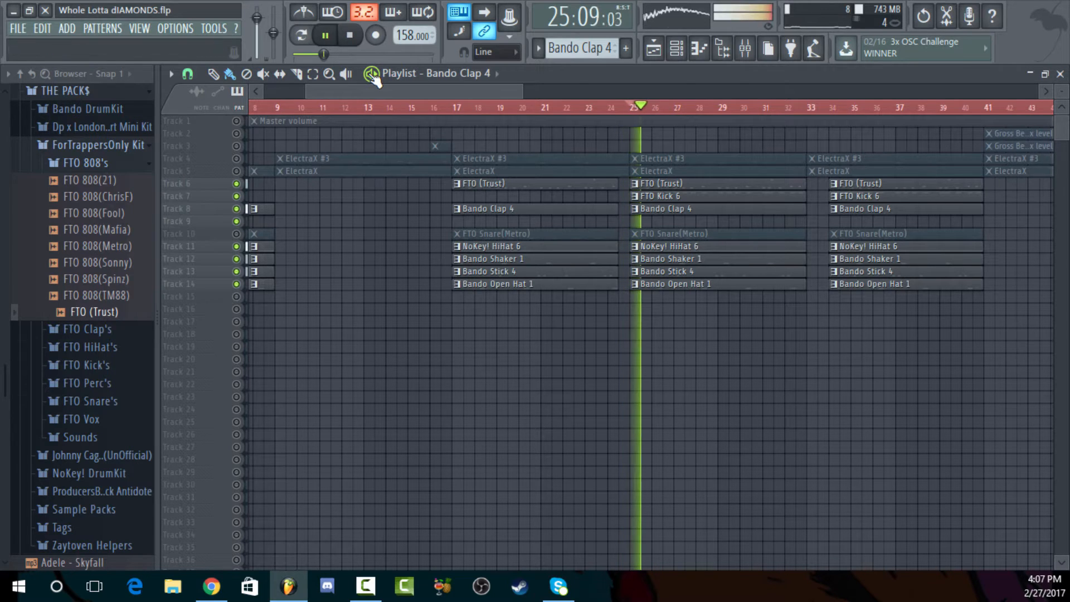
click(353, 38)
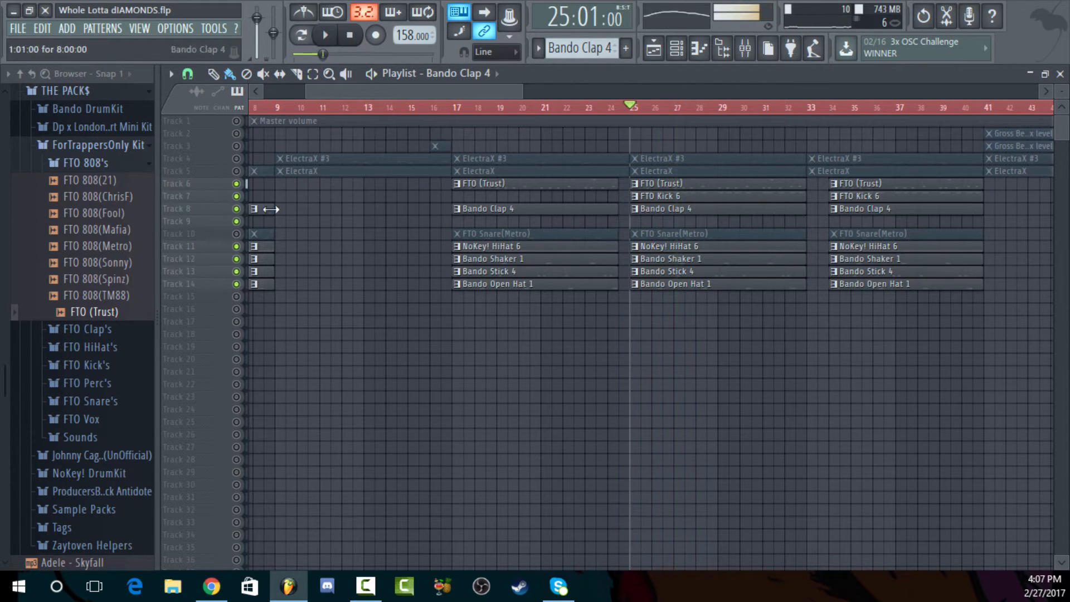
Unmute the FTO Snare(Metro) track and play the full drum section from bar 25 for comparison
click(237, 234)
key(space)
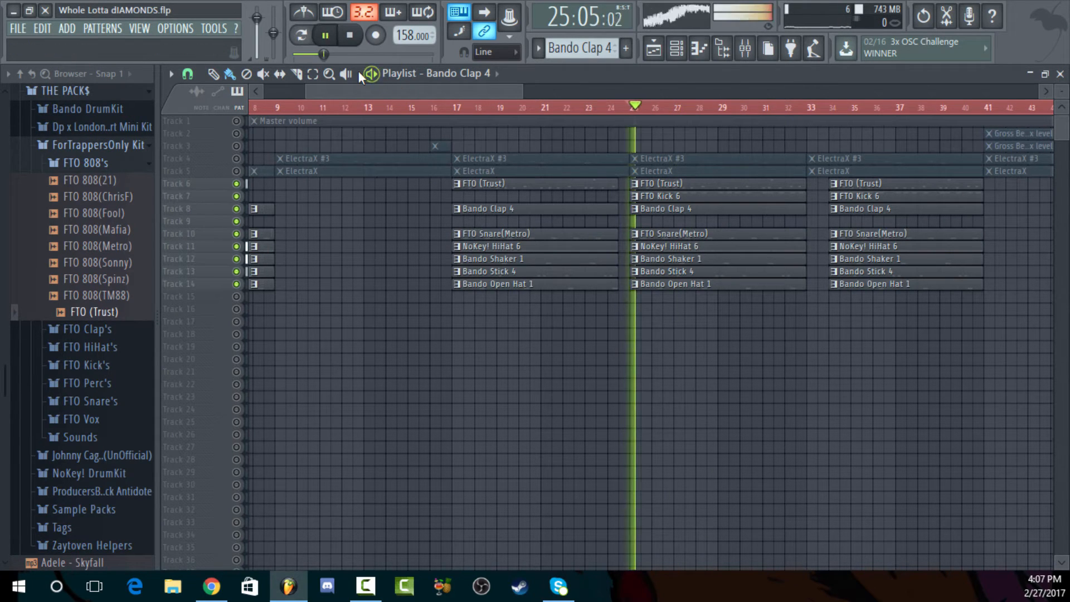
click(349, 38)
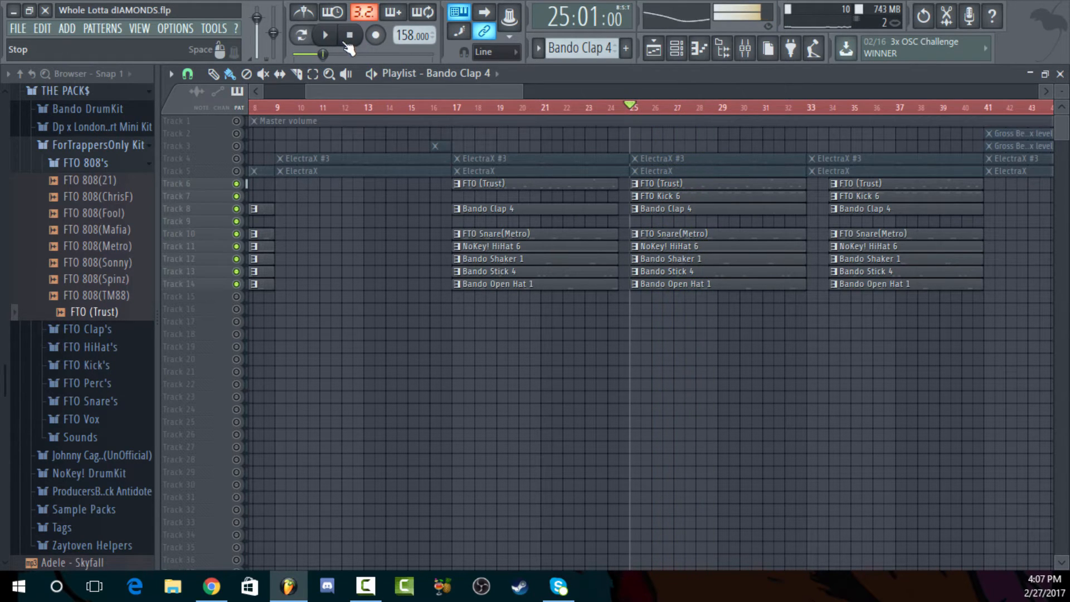
Unmute the ElectraX and ElectraX #3 tracks and close the playlist
click(238, 172)
click(237, 159)
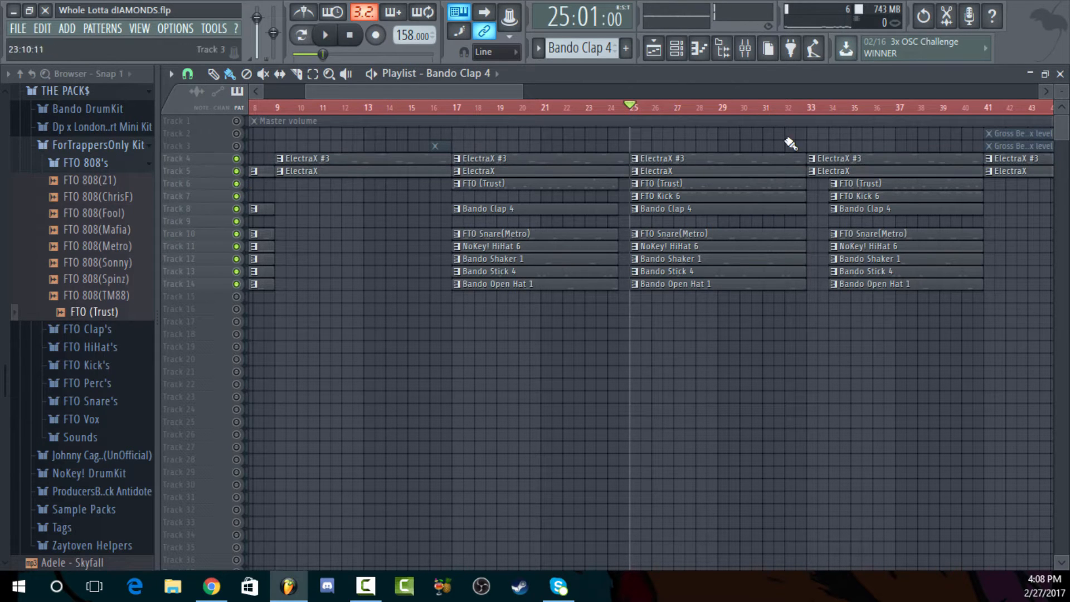
click(1060, 75)
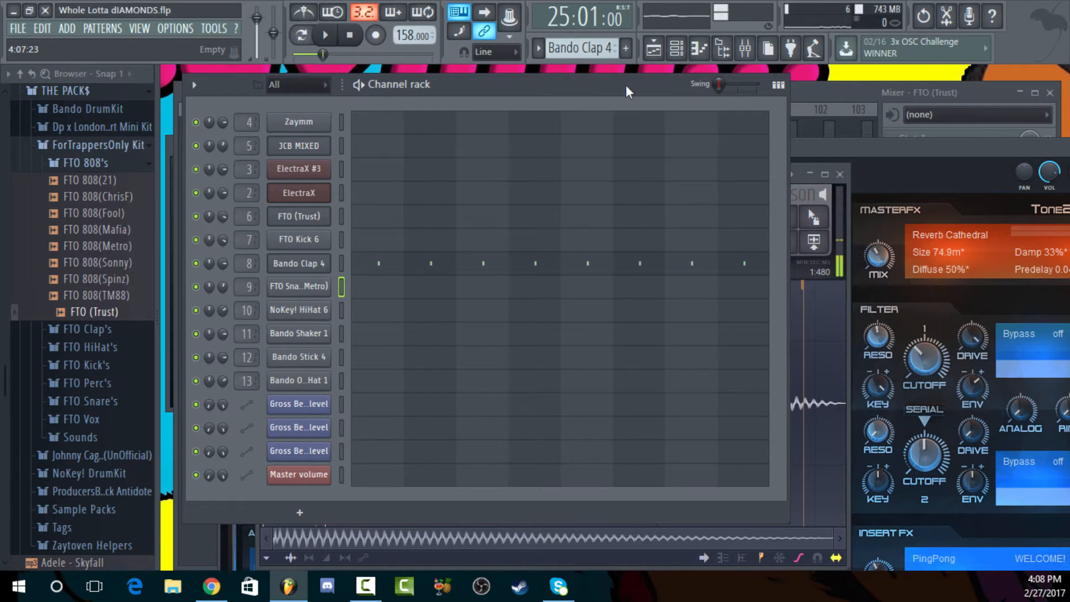
Reopen the playlist, widen the visible range to about bar 80, and enlarge the track heights
click(655, 50)
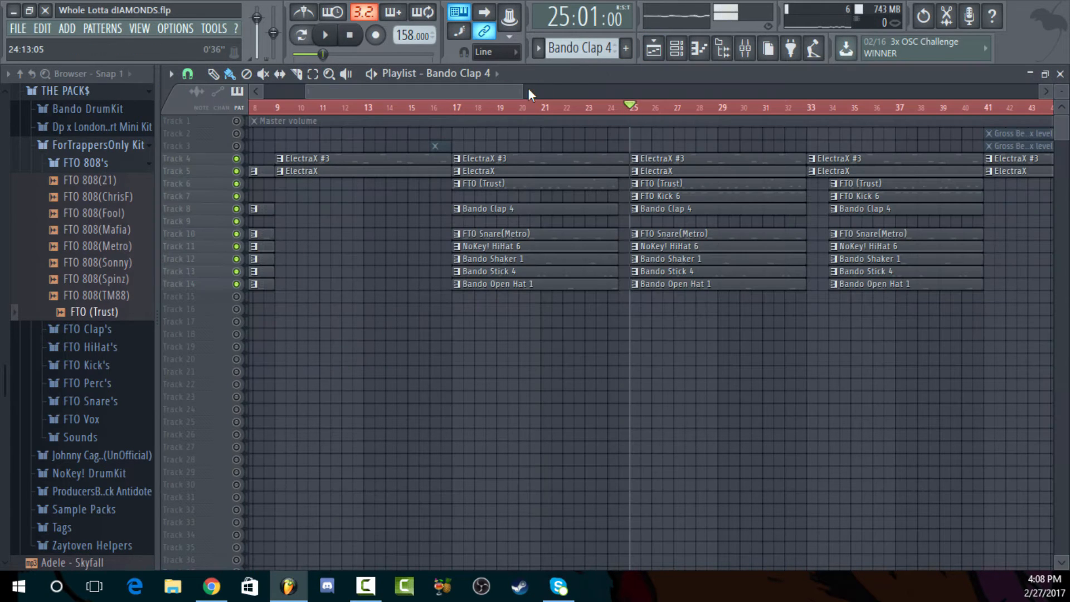
drag(529, 88, 796, 127)
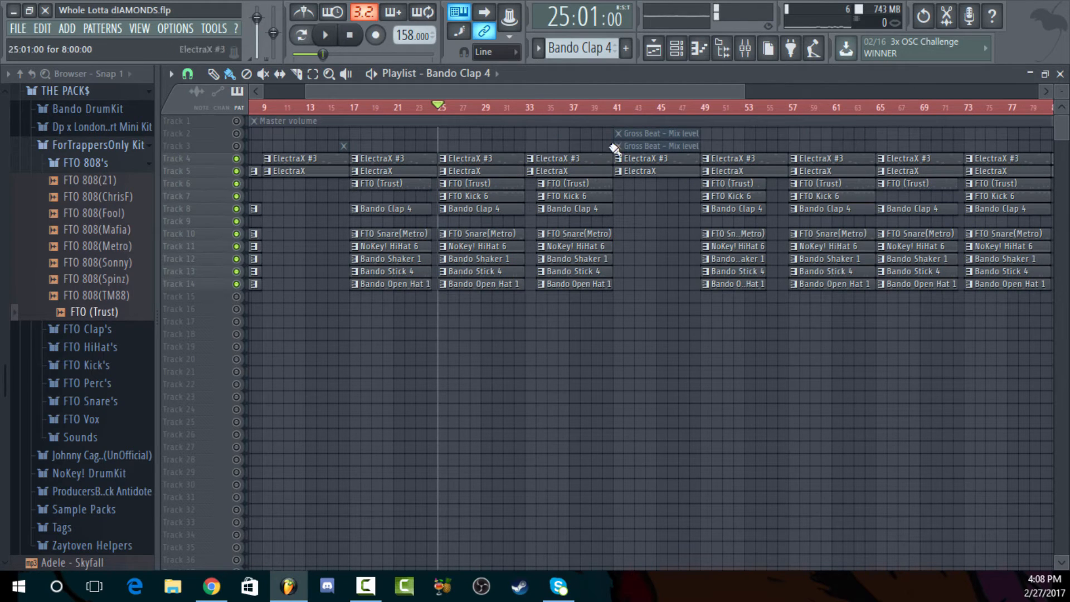
drag(1058, 93, 1058, 106)
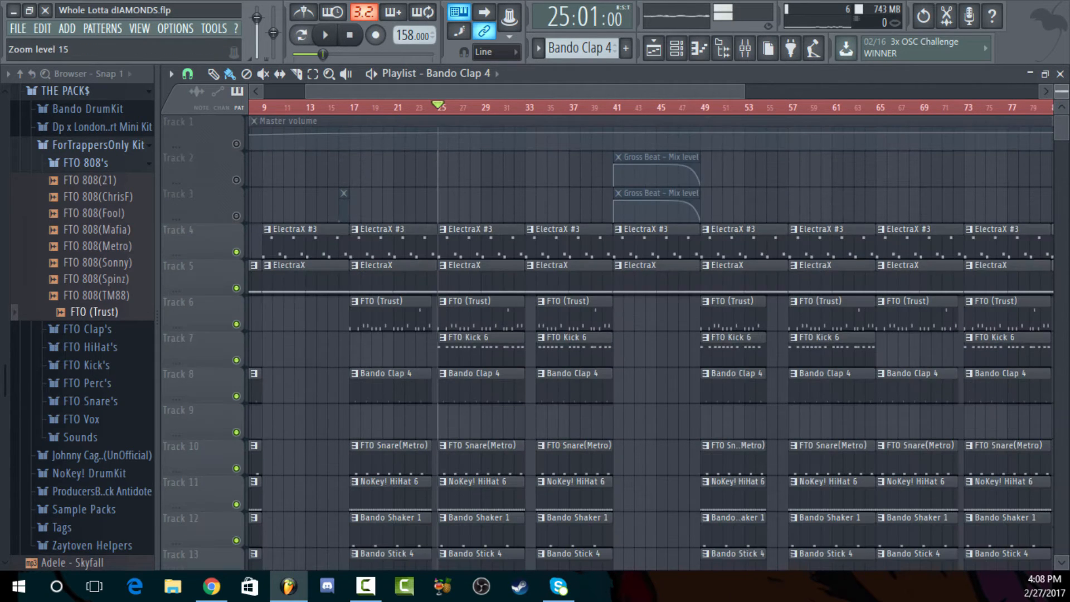
Close the playlist and audition Bando Clap 5 and Bando Clap 1 from the Bando DrumKit's Bando Clap's folder
click(1061, 75)
click(146, 167)
click(122, 109)
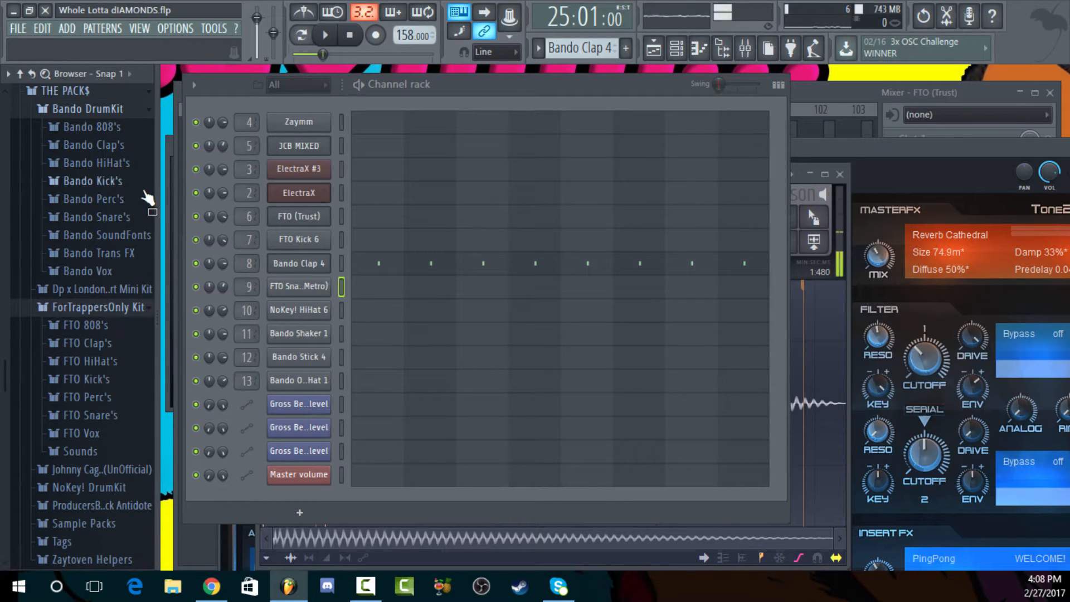
click(120, 145)
click(124, 228)
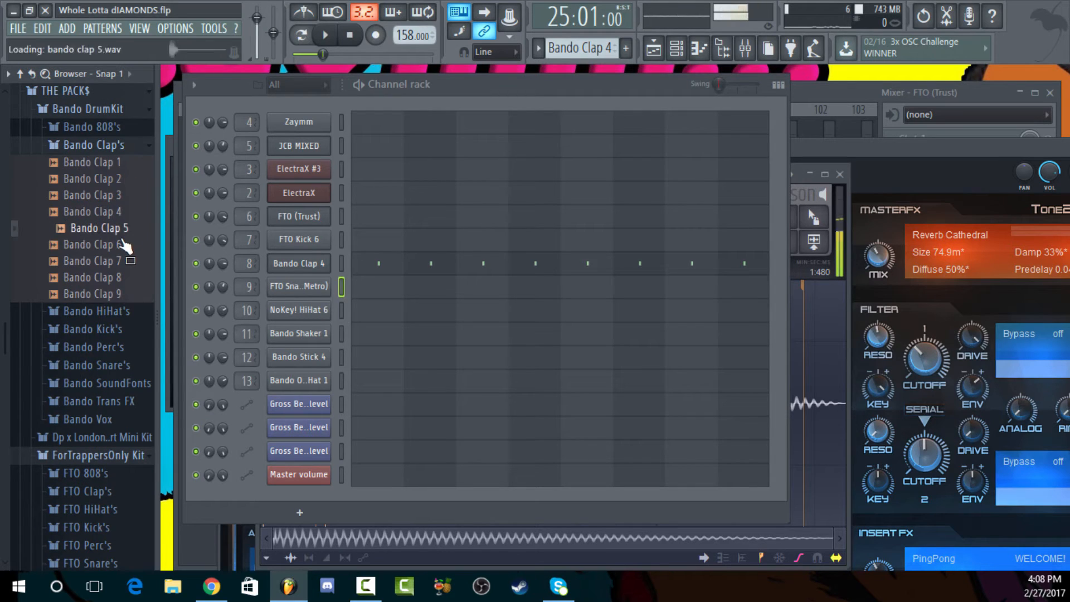
click(124, 163)
click(121, 146)
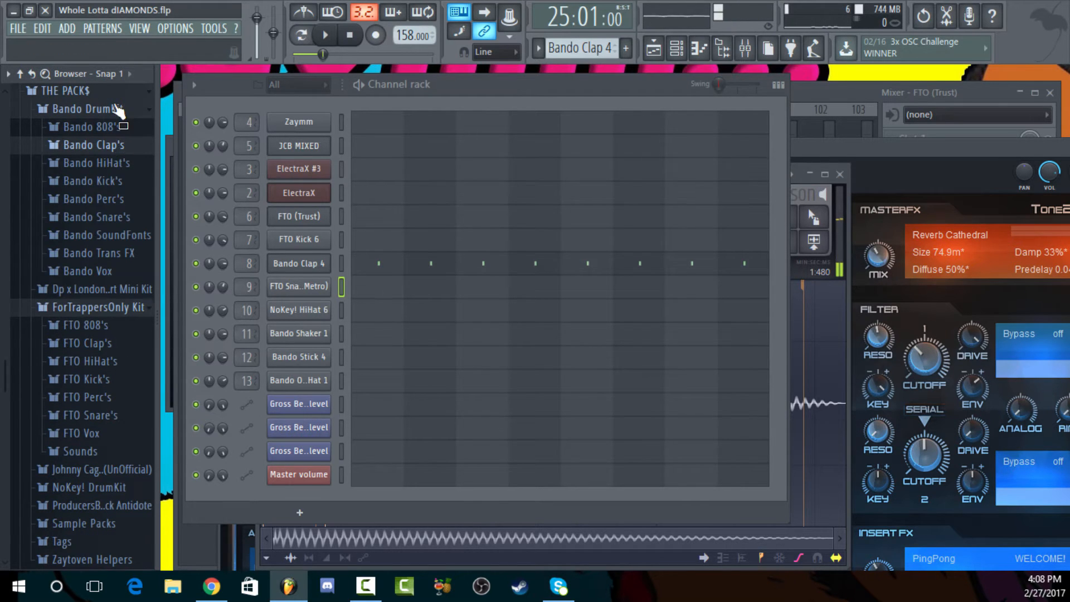
Preview Bando Snare 13 (M.Dro Clear) from the Bando Snare's folder, then collapse the Bando DrumKit
click(123, 217)
click(135, 432)
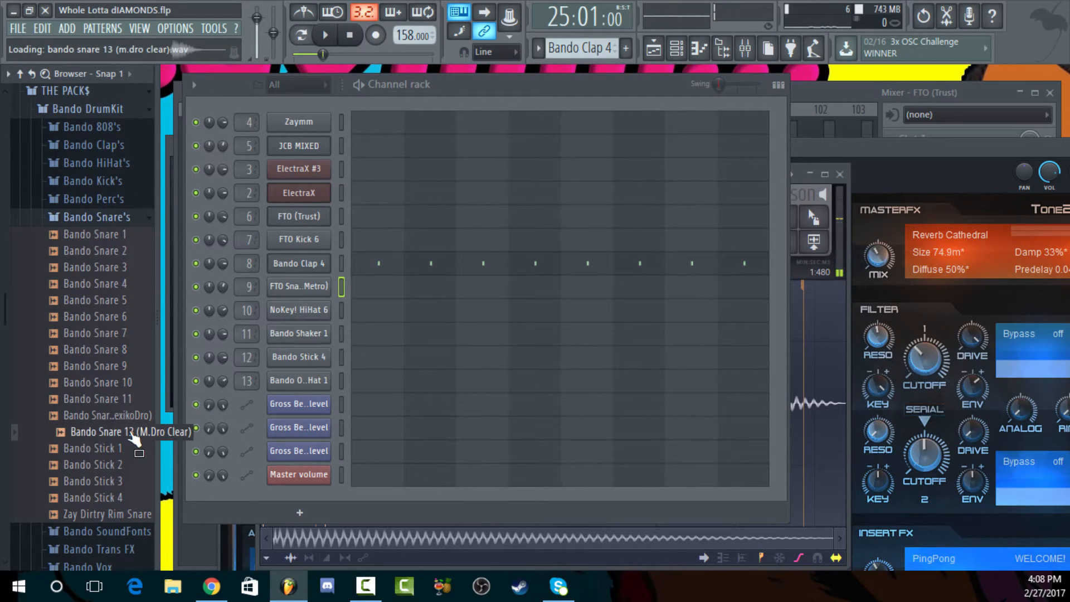
click(123, 218)
click(132, 110)
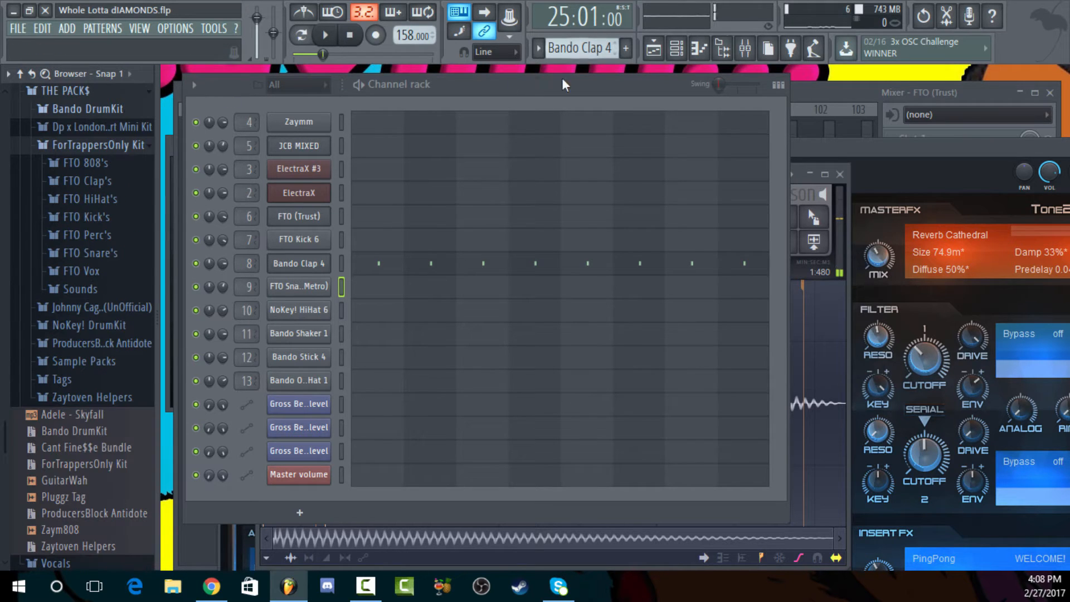
Step through the FTO Snare(Metro) pattern to the NoKey! HiHat 6 pattern and open its piano roll
click(510, 88)
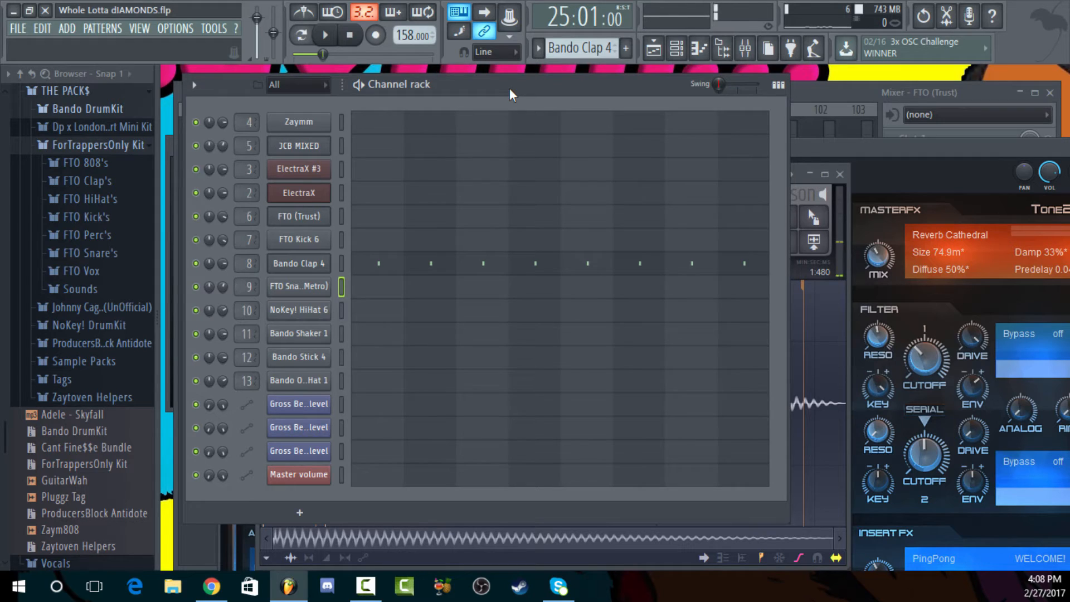
scroll(563, 50, down, 1)
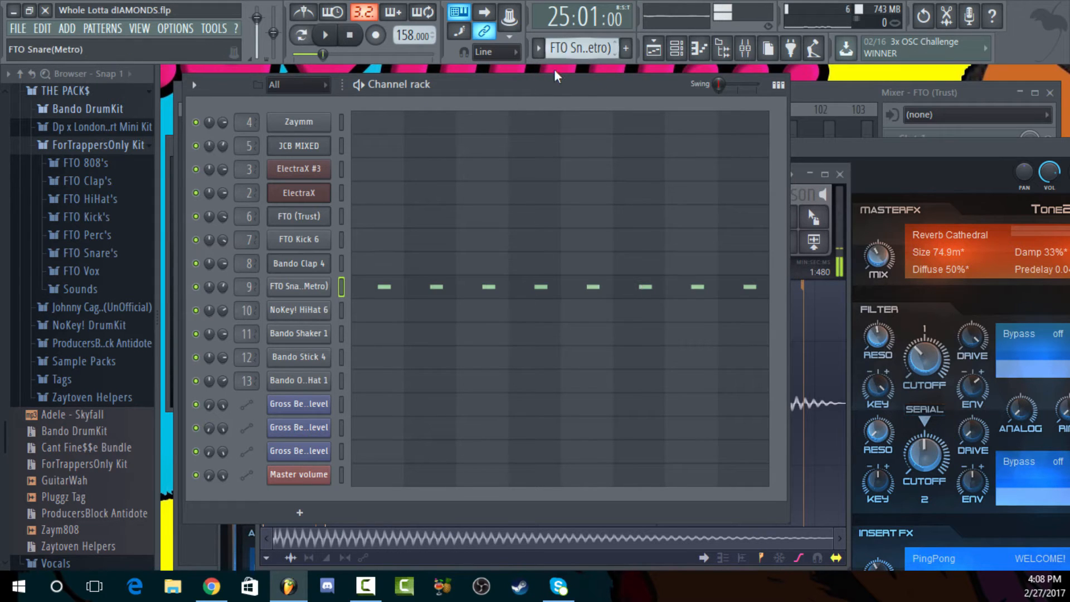
scroll(580, 48, down, 1)
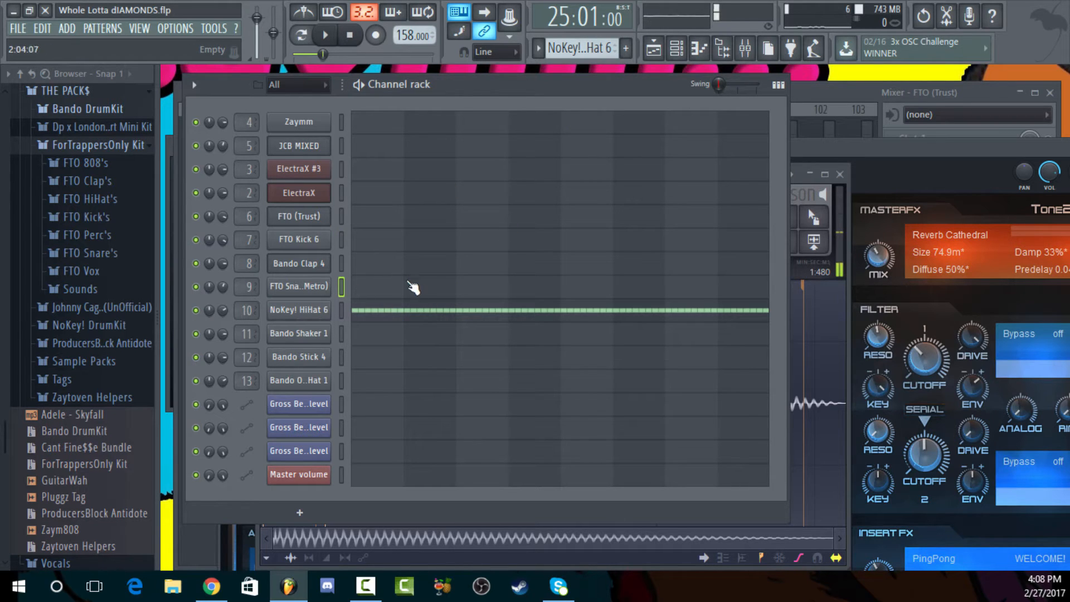
click(387, 313)
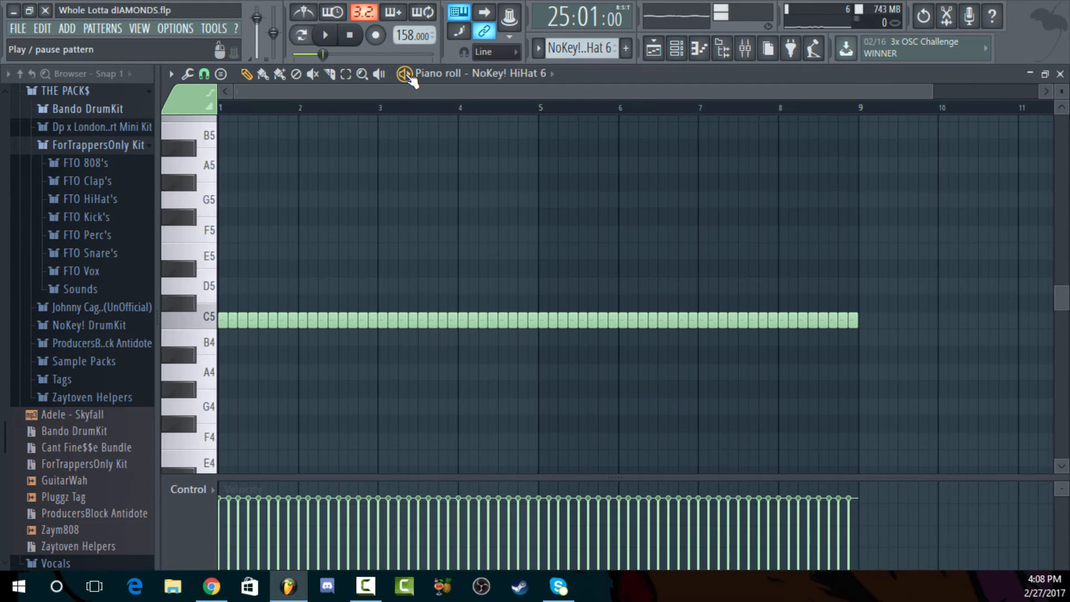
Play the NoKey! HiHat 6 pattern, then open the playlist and play the full song from bar 17 before stopping it
key(space)
key(F5)
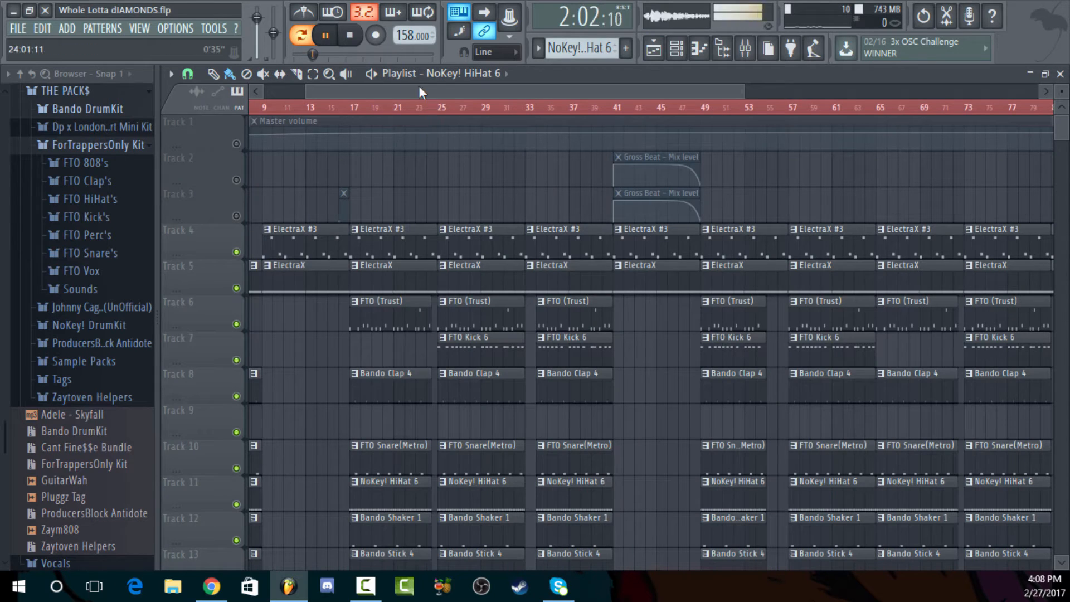
click(355, 108)
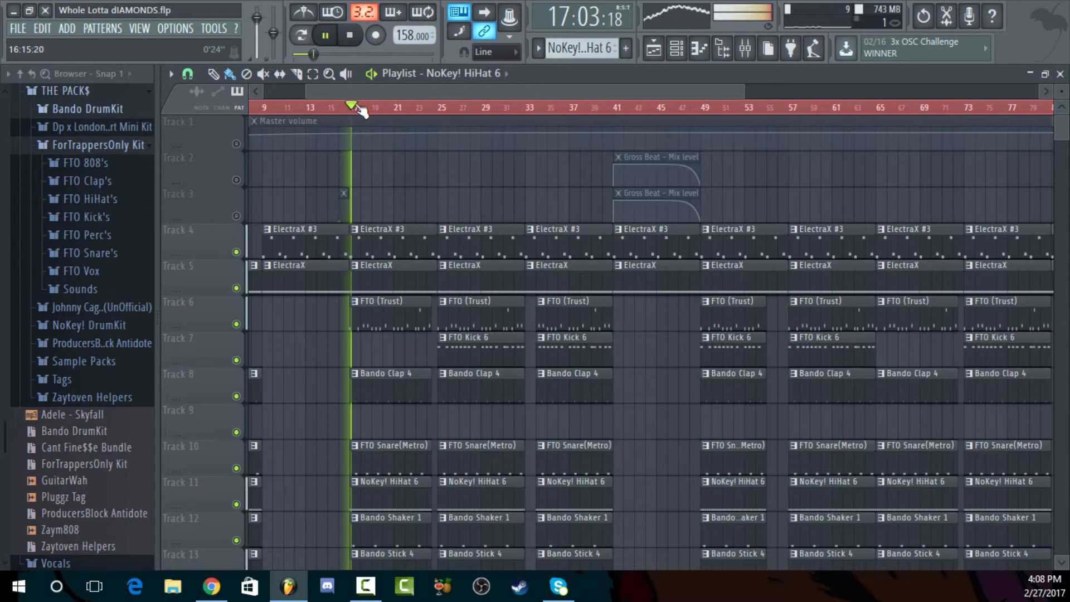
click(357, 40)
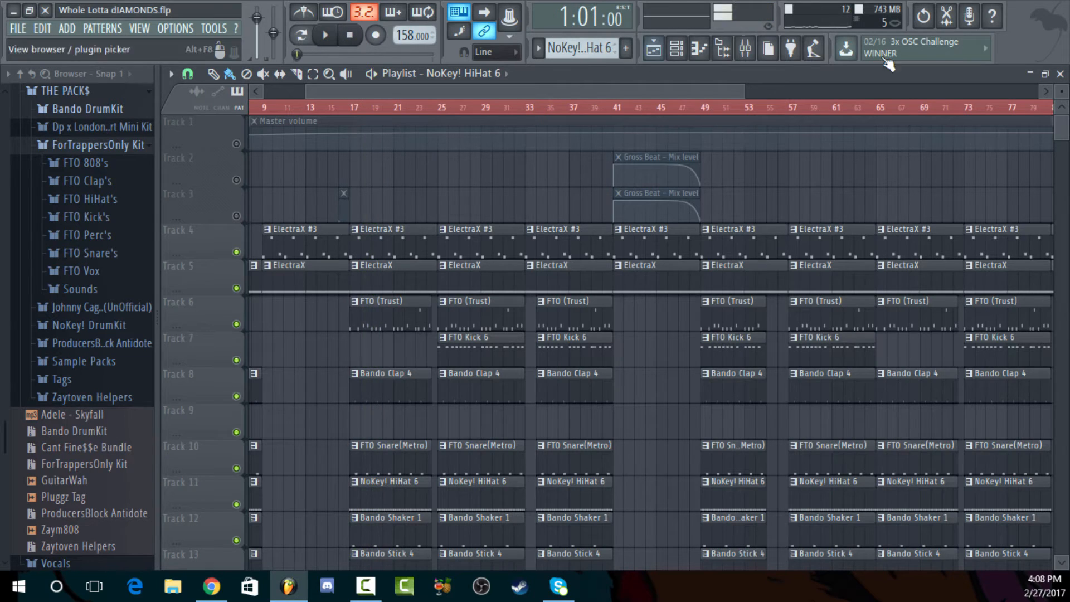
Close the playlist and remove Edison from slot 1 of the mixer's Master track
click(1060, 74)
click(744, 49)
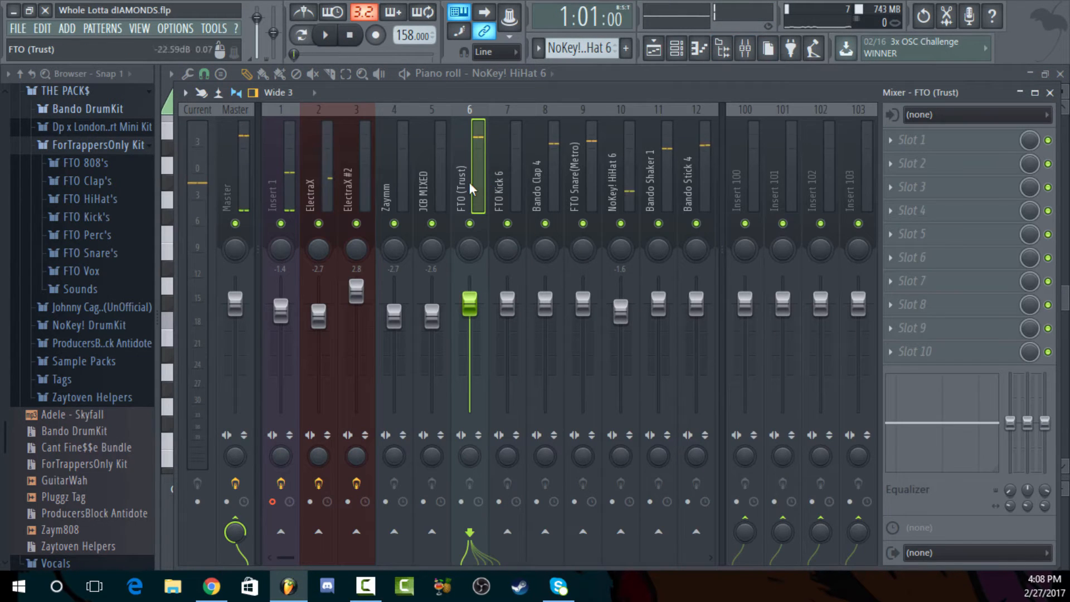
click(232, 192)
click(903, 149)
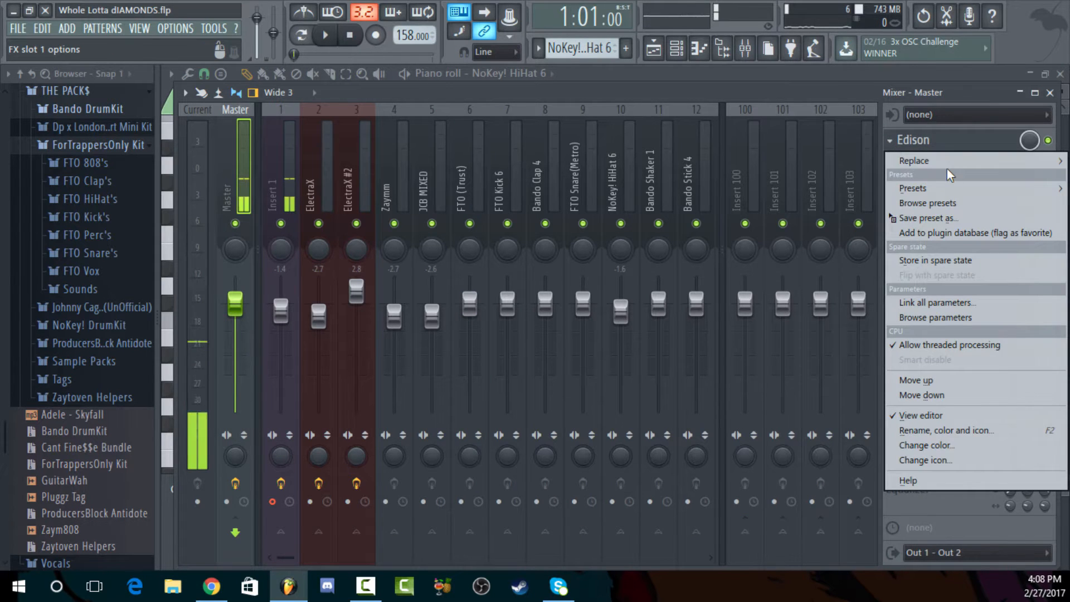
mouse_move(944, 160)
click(851, 56)
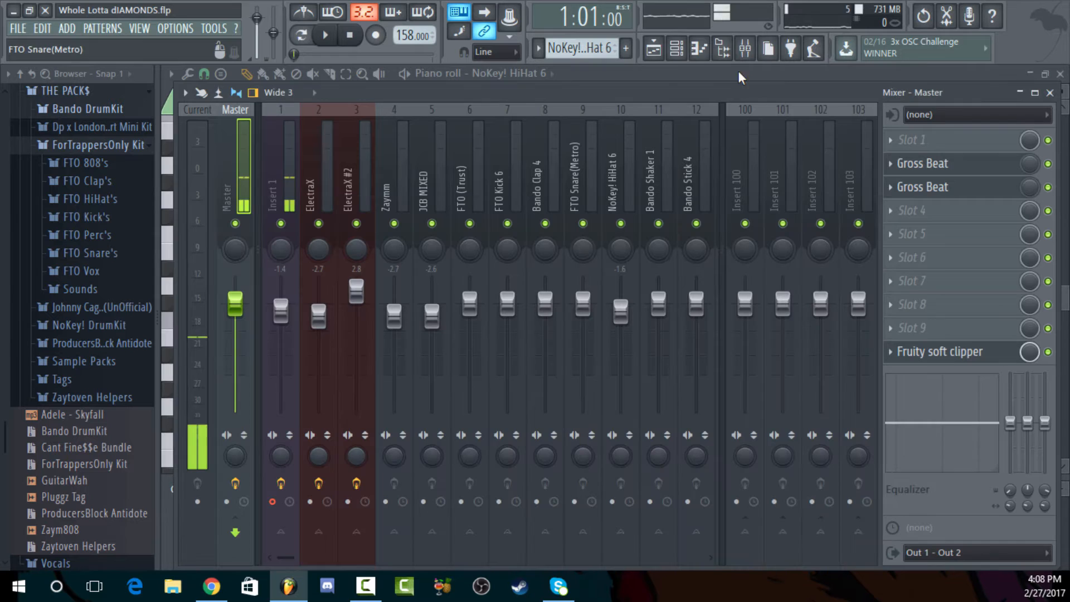
Close the hi-hat piano roll and bring the mixer back to review the Master track's effect chain
click(607, 71)
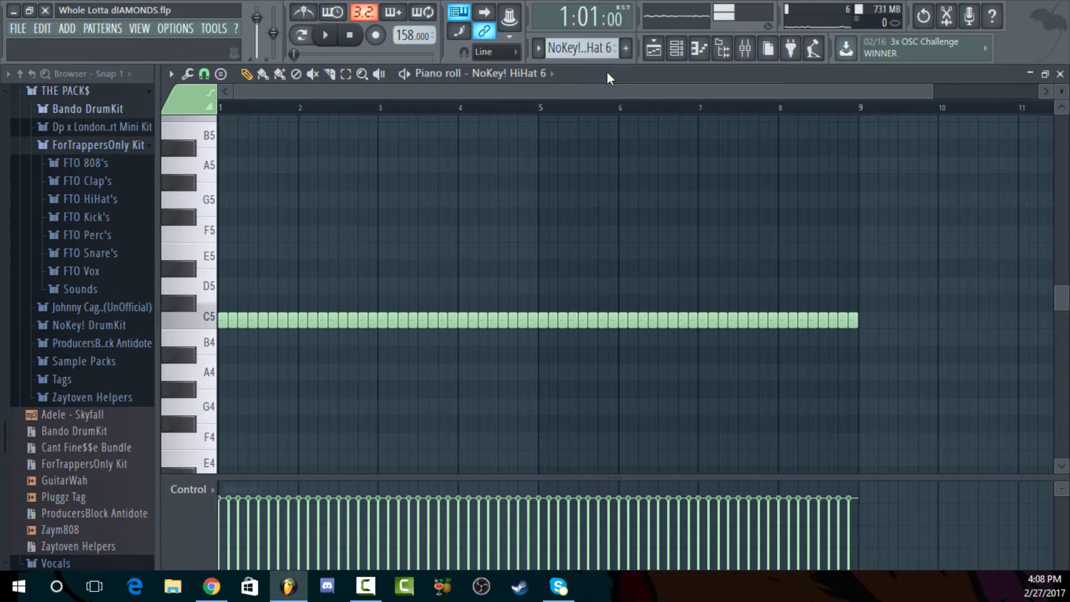
click(1061, 74)
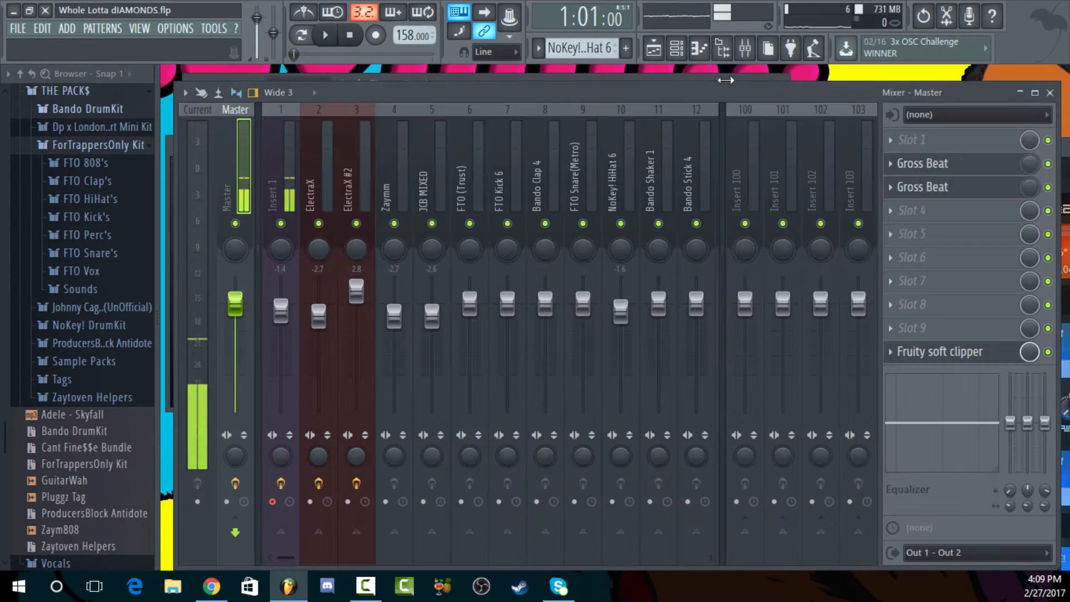
click(560, 77)
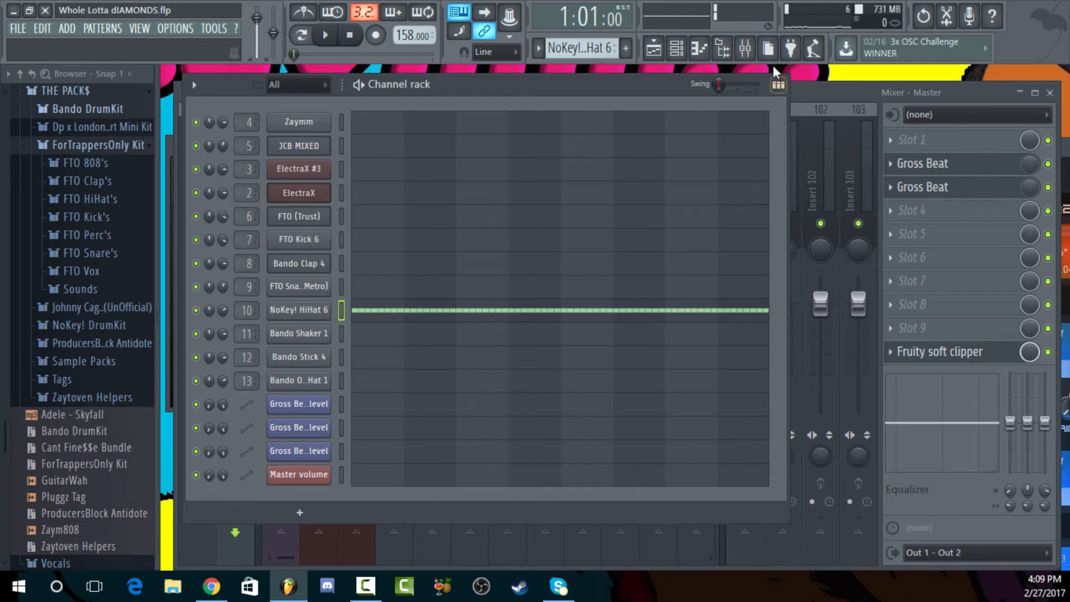
click(745, 49)
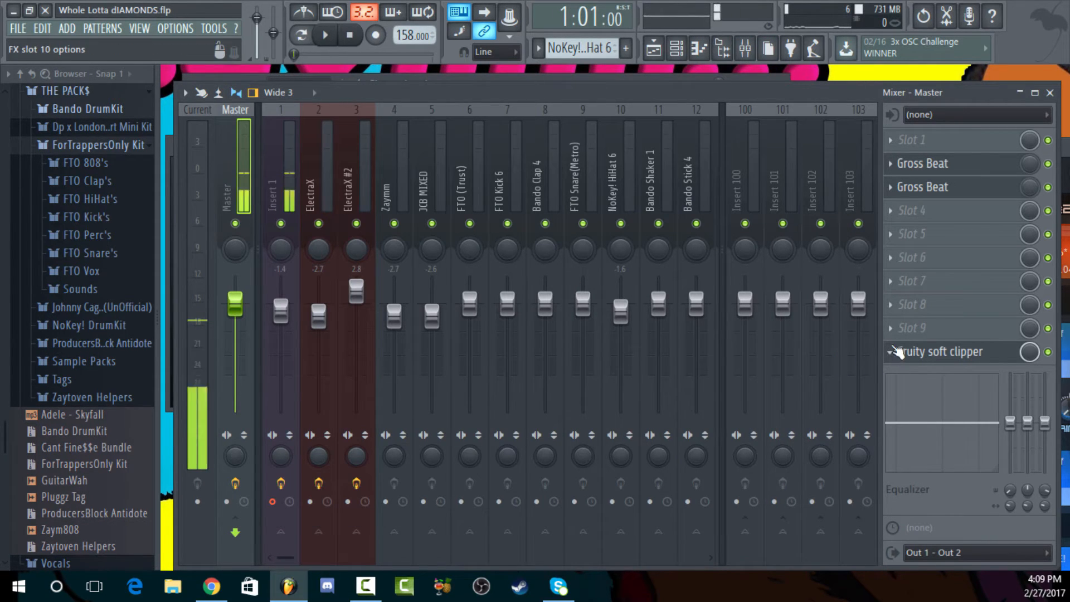
drag(741, 97, 607, 141)
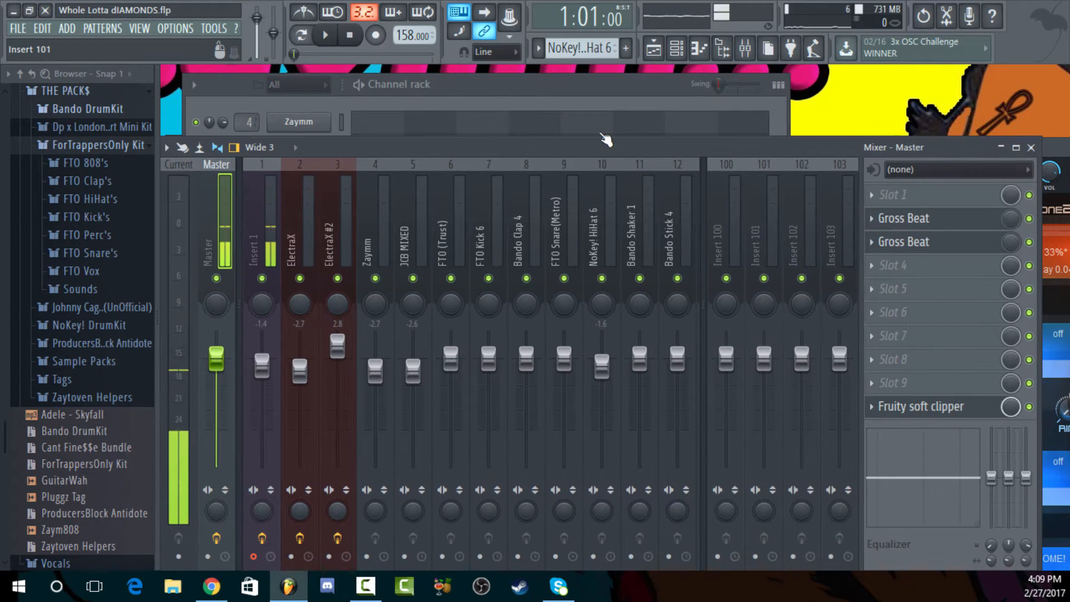
drag(729, 154, 737, 102)
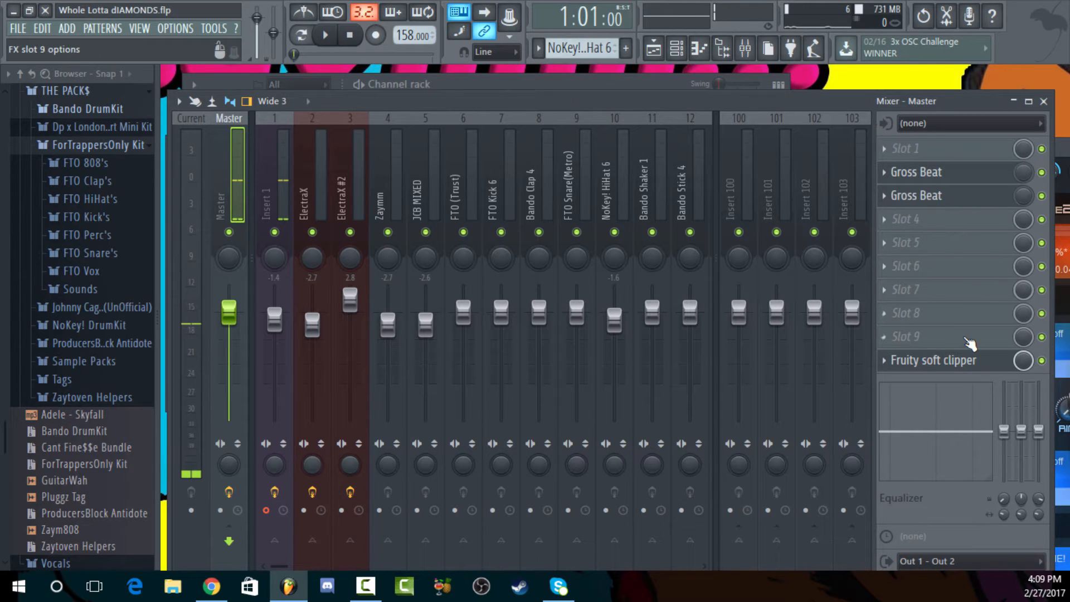
Select the FTO (Trust) pattern in the channel rack and play it to review the 808's channel volume
click(605, 84)
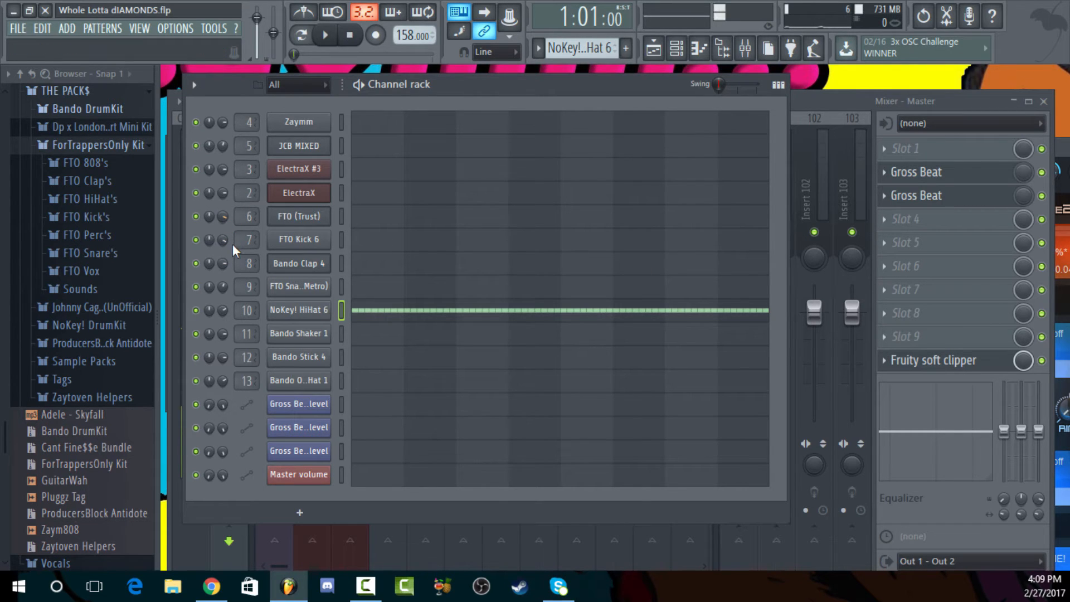
drag(581, 49, 581, 62)
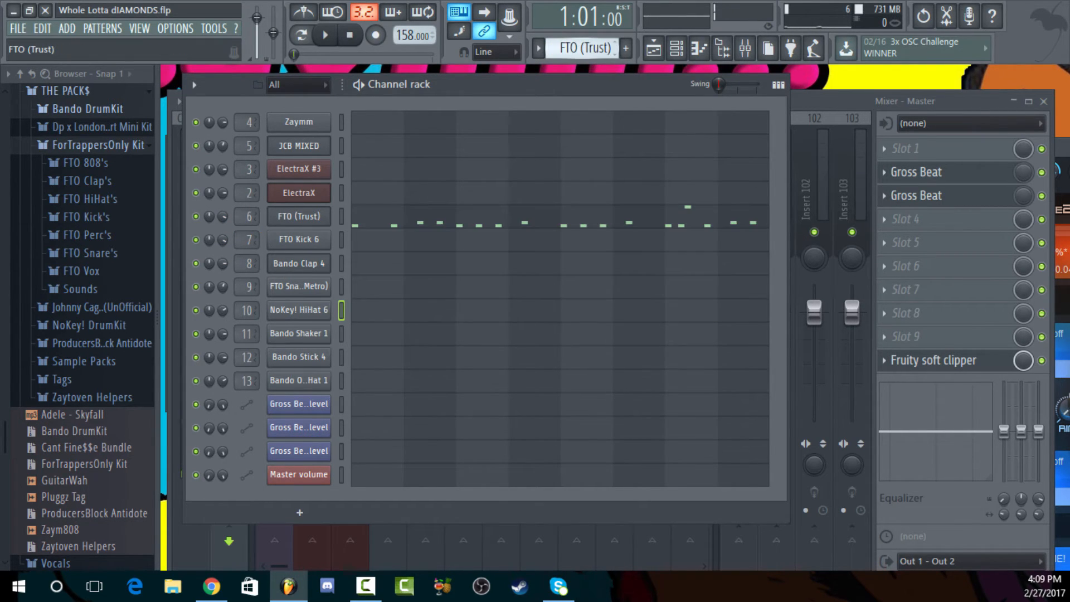
key(space)
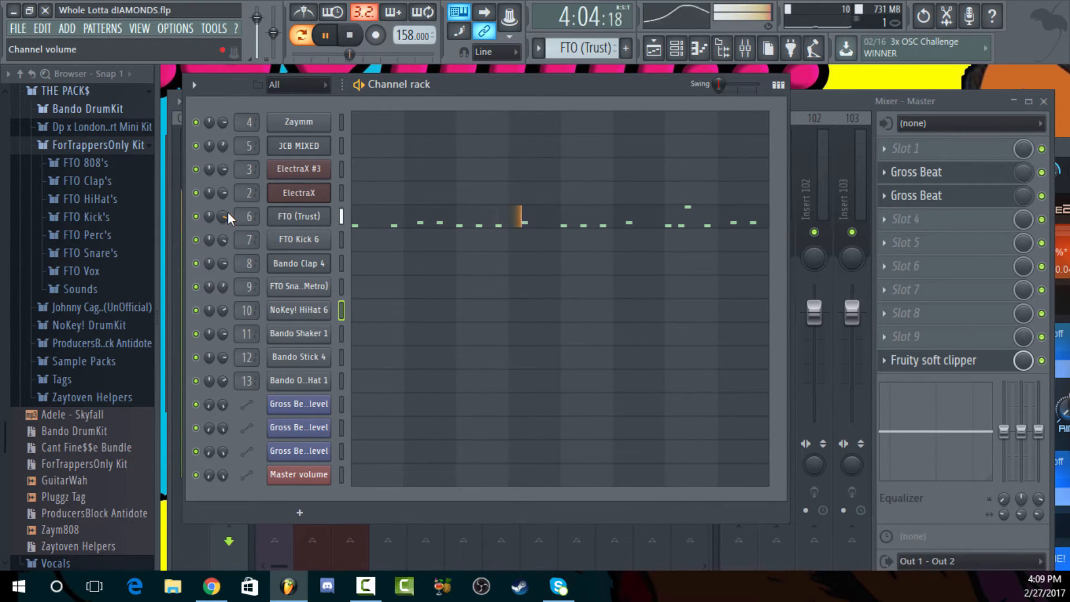
click(356, 35)
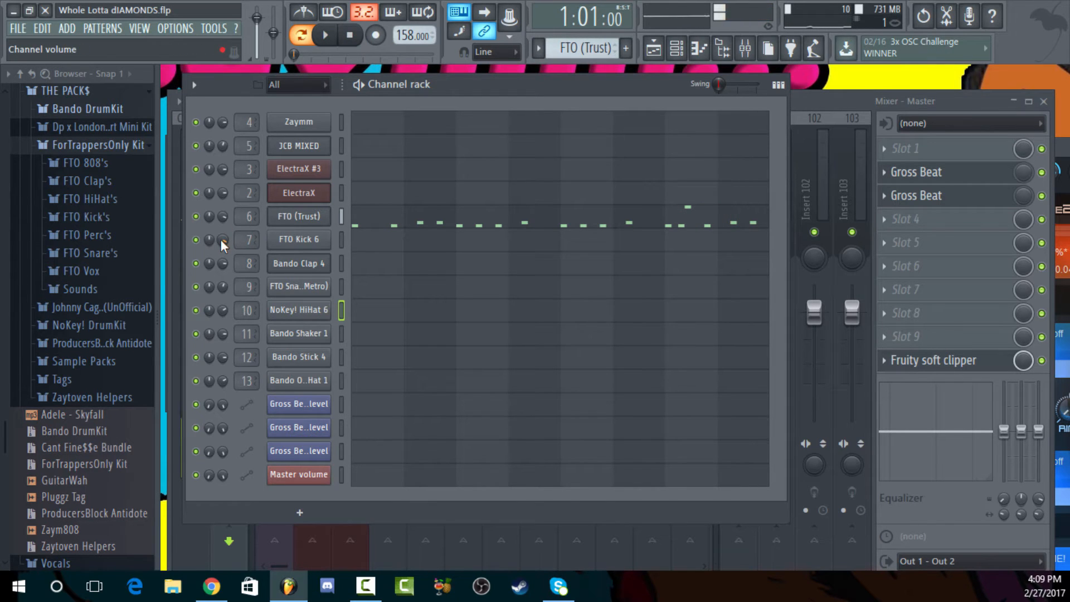
Leave only the FTO (Trust) and FTO Kick 6 playlist tracks unmuted and play them from bar 25
click(745, 48)
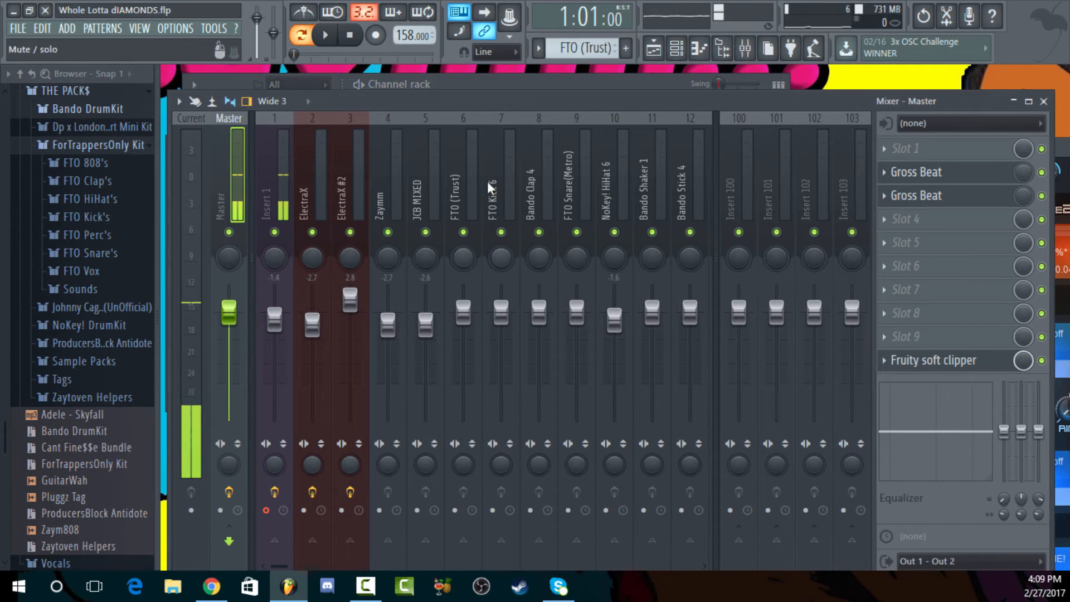
click(589, 83)
click(654, 48)
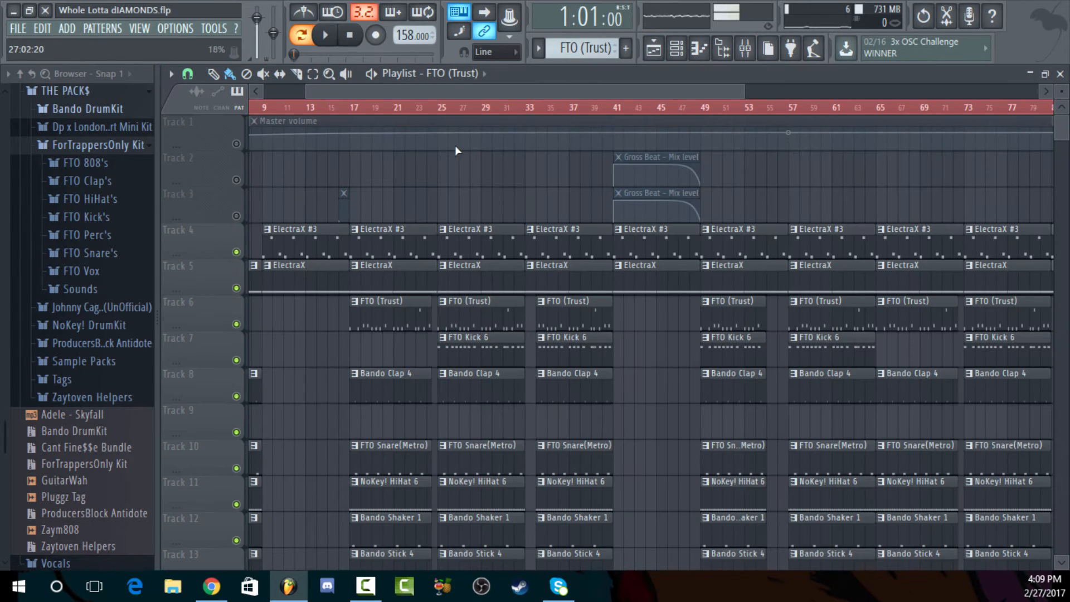
click(444, 112)
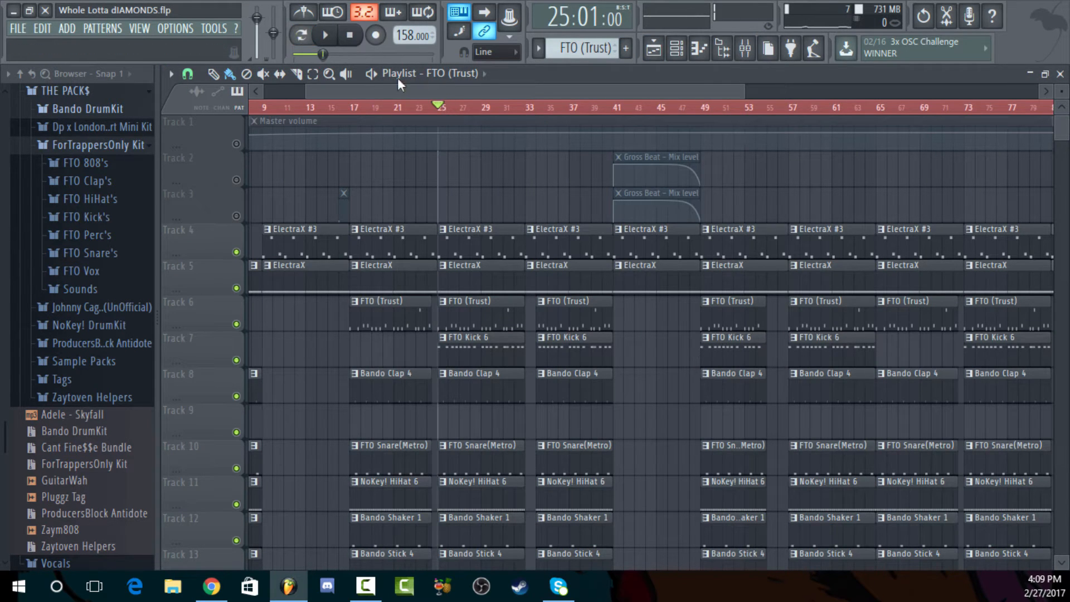
right_click(236, 324)
click(237, 360)
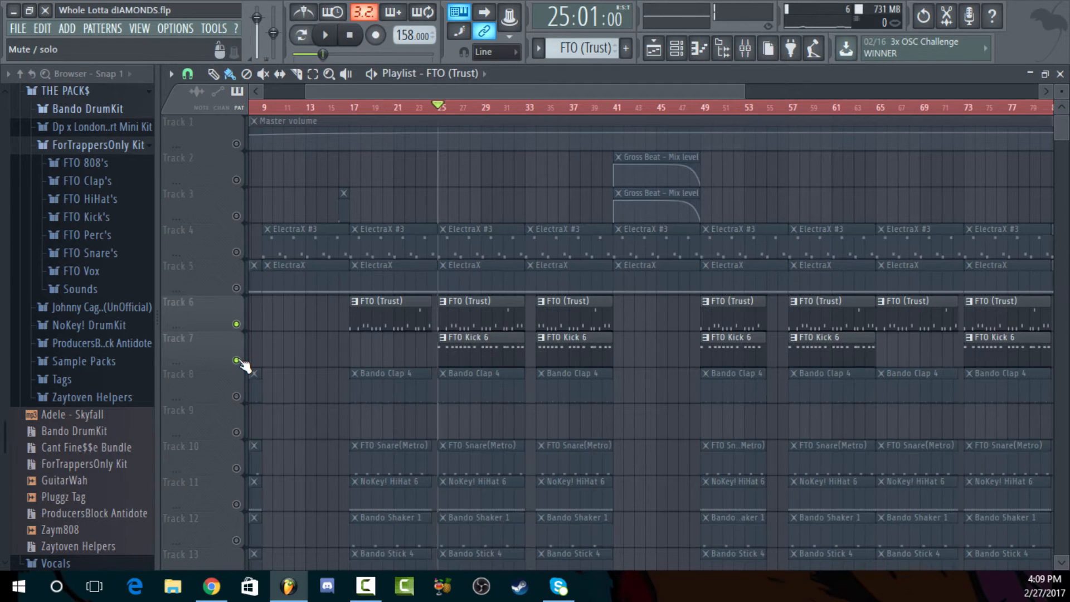
click(371, 74)
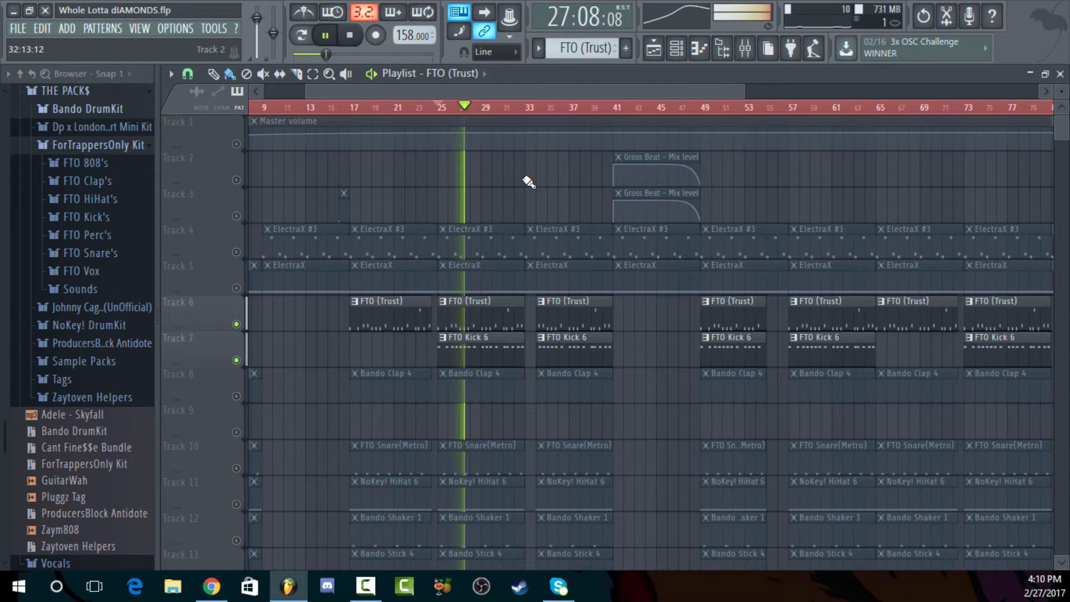
click(352, 37)
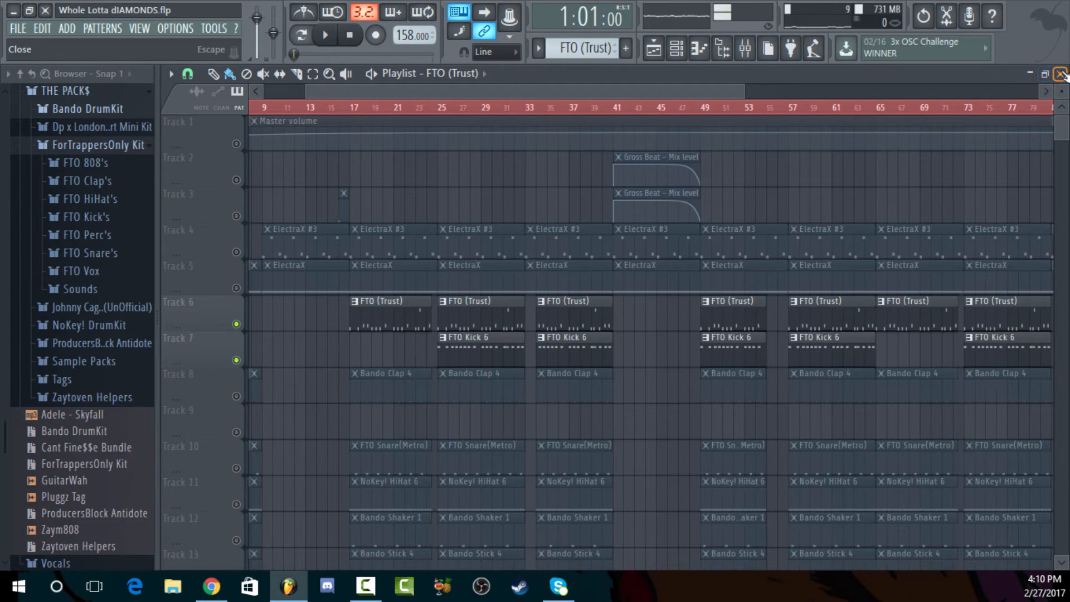
Close the playlist and audition FTO Kick 5 and FTO Kick 1 from the ForTrappersOnly Kit's FTO Kick's folder
click(1061, 74)
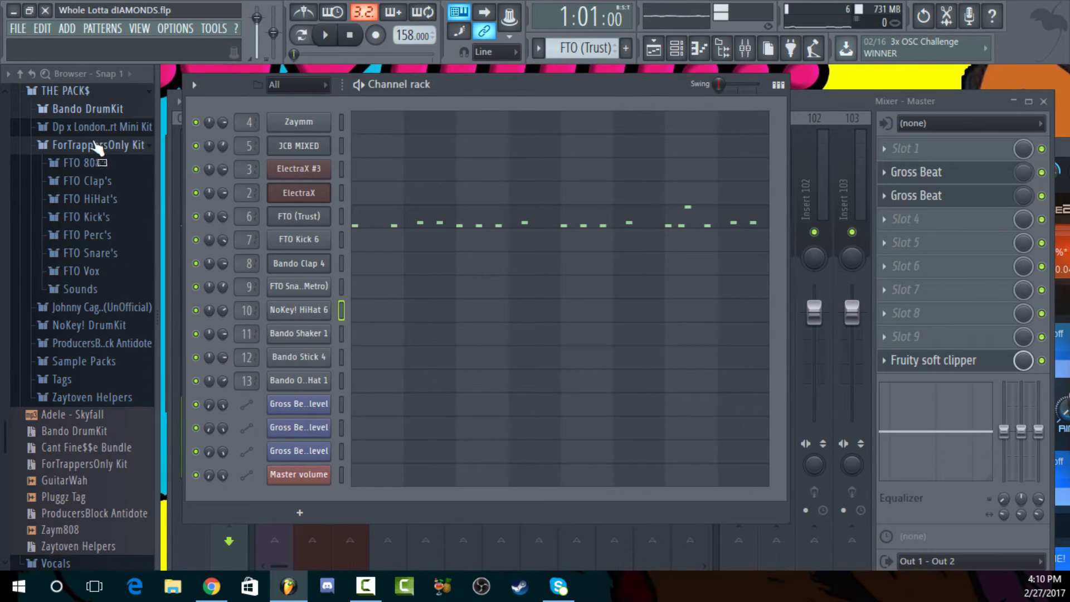
click(110, 219)
click(124, 304)
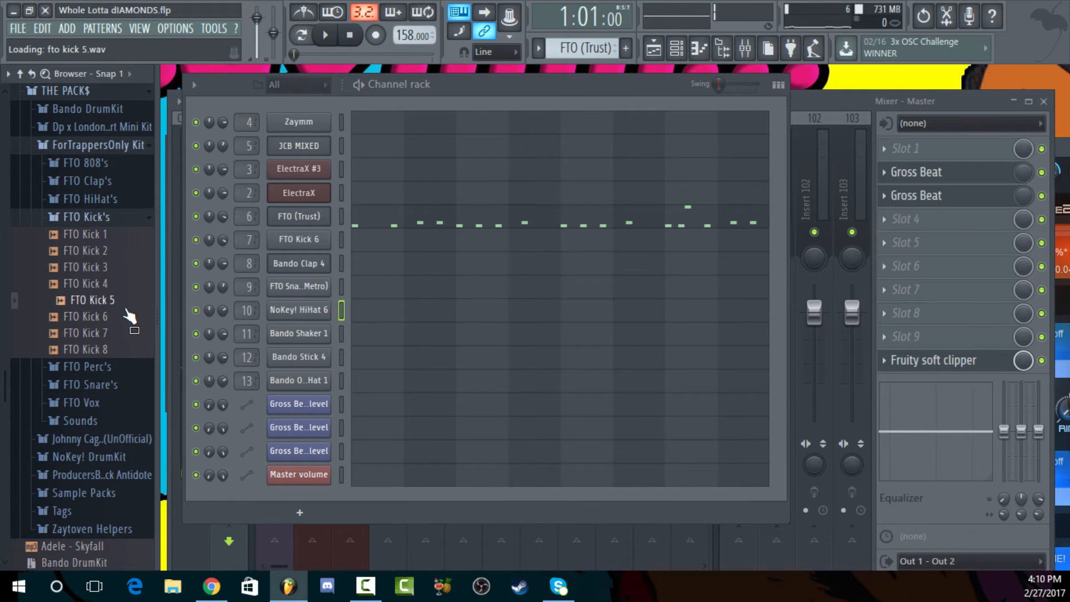
click(112, 236)
scroll(123, 266, up, 1)
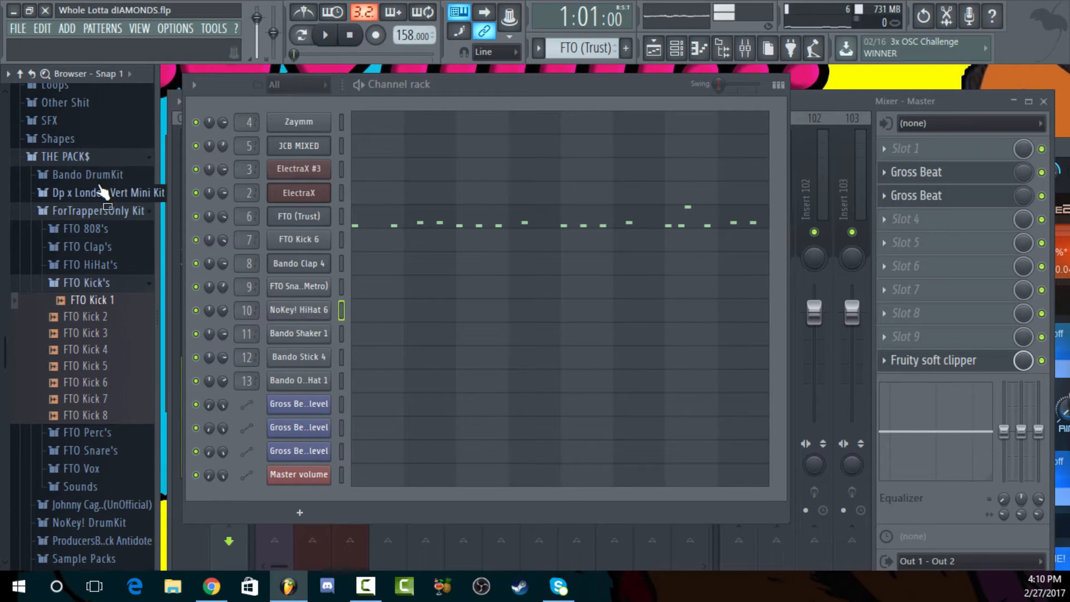
Audition several samples in the Bando DrumKit's Bando Kick's folder, including the NorfSide and RealSisters kicks, and collapse the folder
click(106, 174)
click(130, 249)
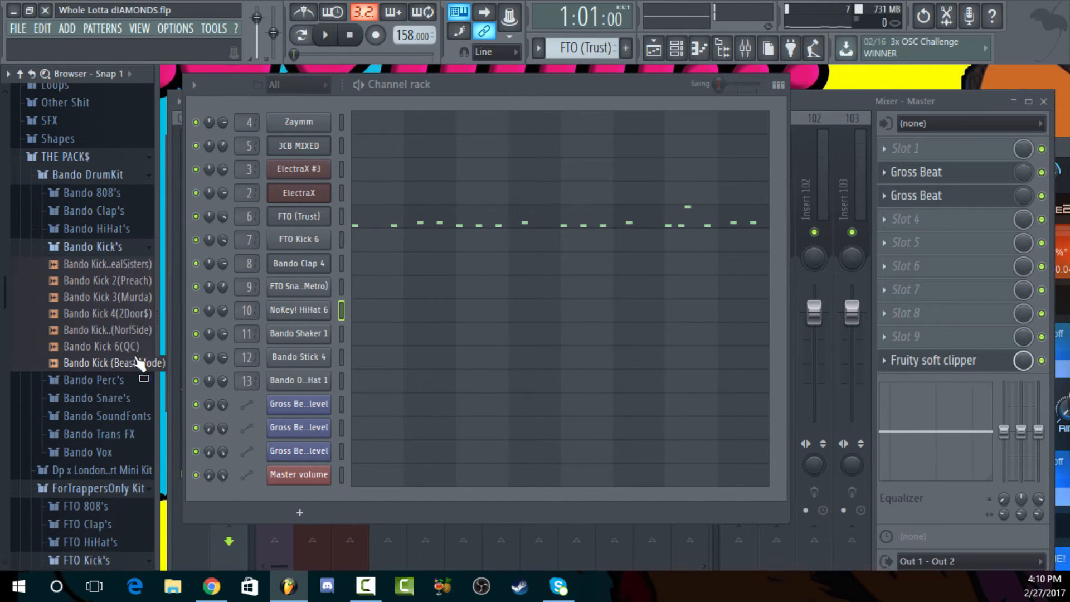
click(97, 315)
click(76, 329)
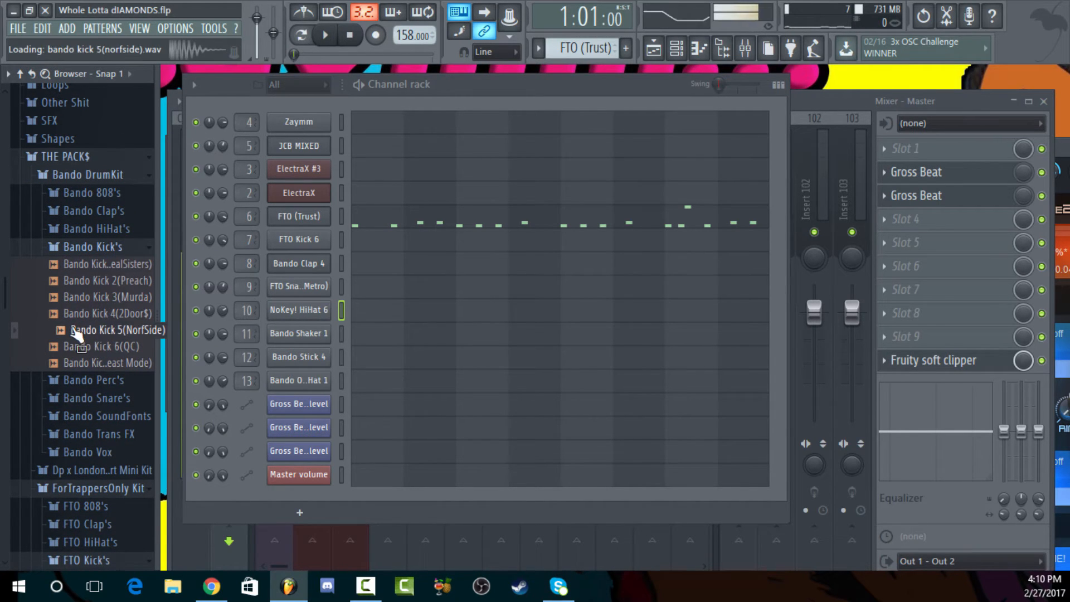
click(124, 364)
click(105, 281)
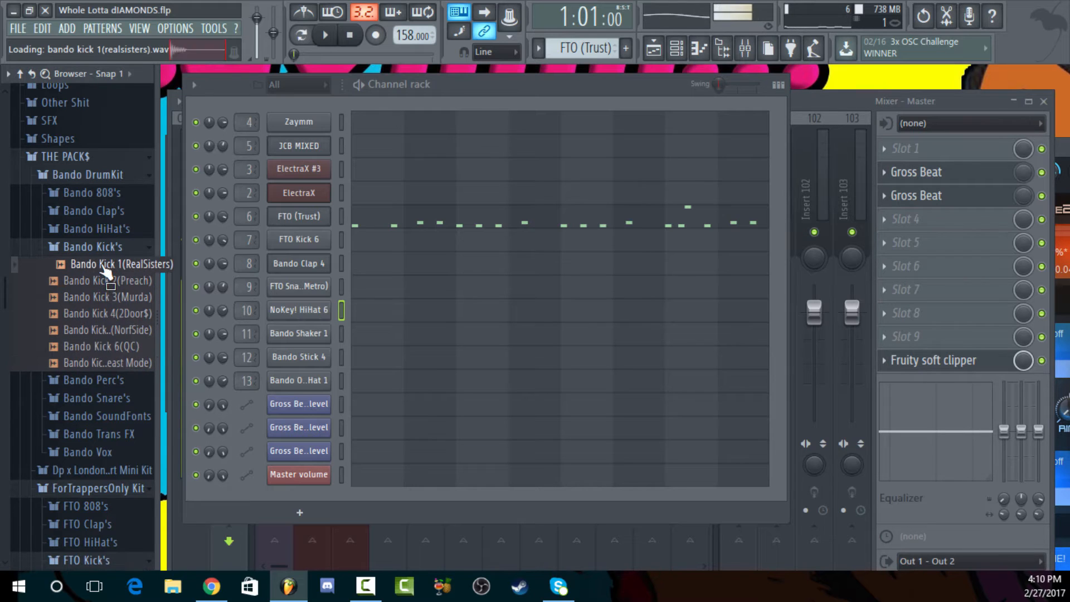
click(108, 250)
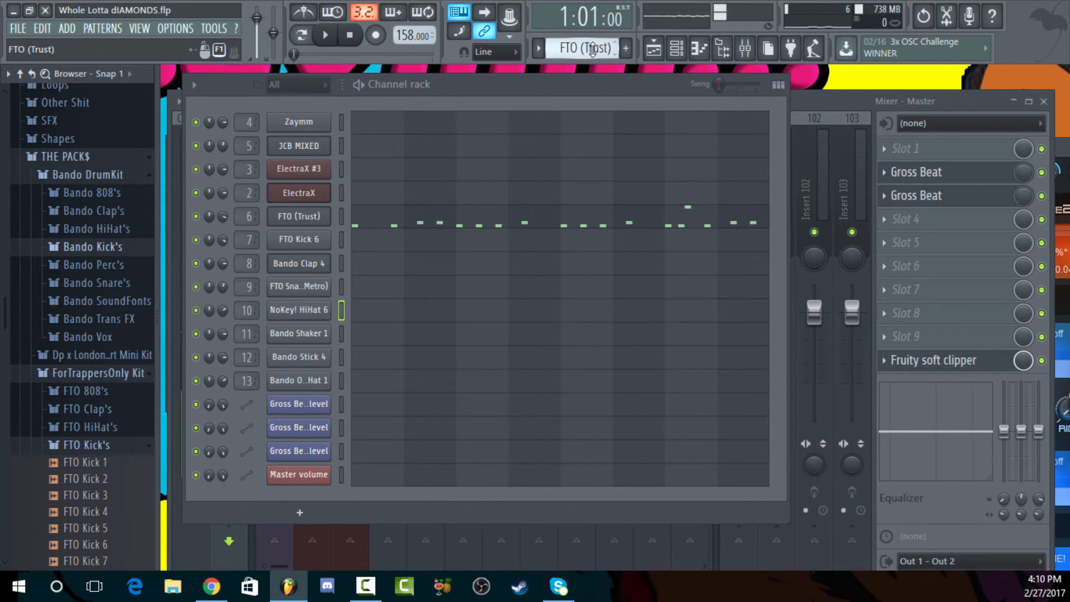
Switch to the Bando Shaker 1 pattern and open its notes in the piano roll
scroll(592, 49, down, 3)
scroll(593, 49, down, 2)
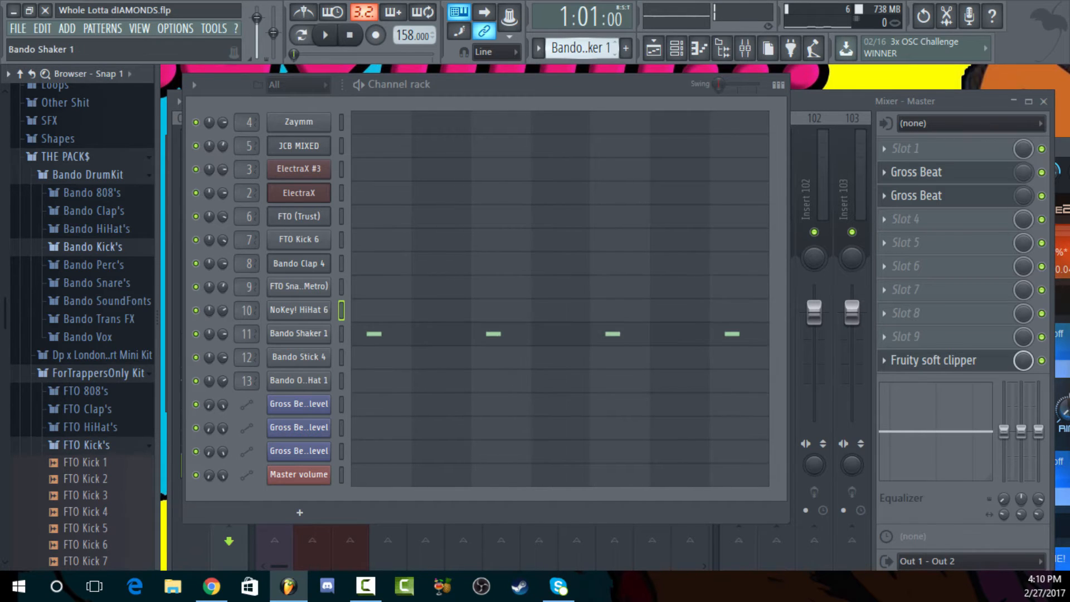
click(437, 337)
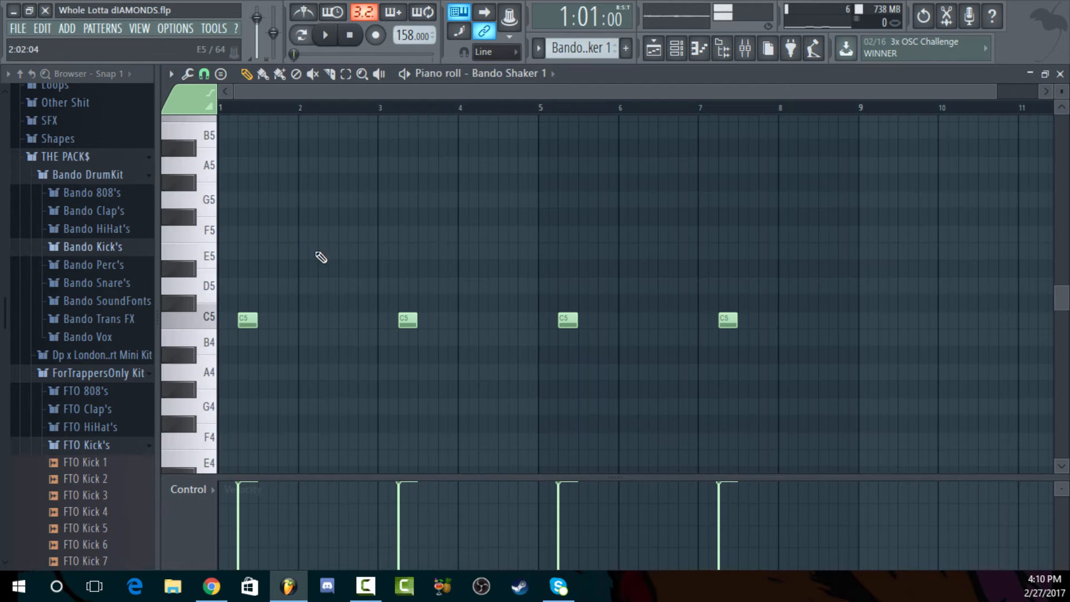
Unmute playlist tracks 8 to 14 so the clap, snare, hi-hat, shaker, stick and open hat join the 808 and kick
click(653, 49)
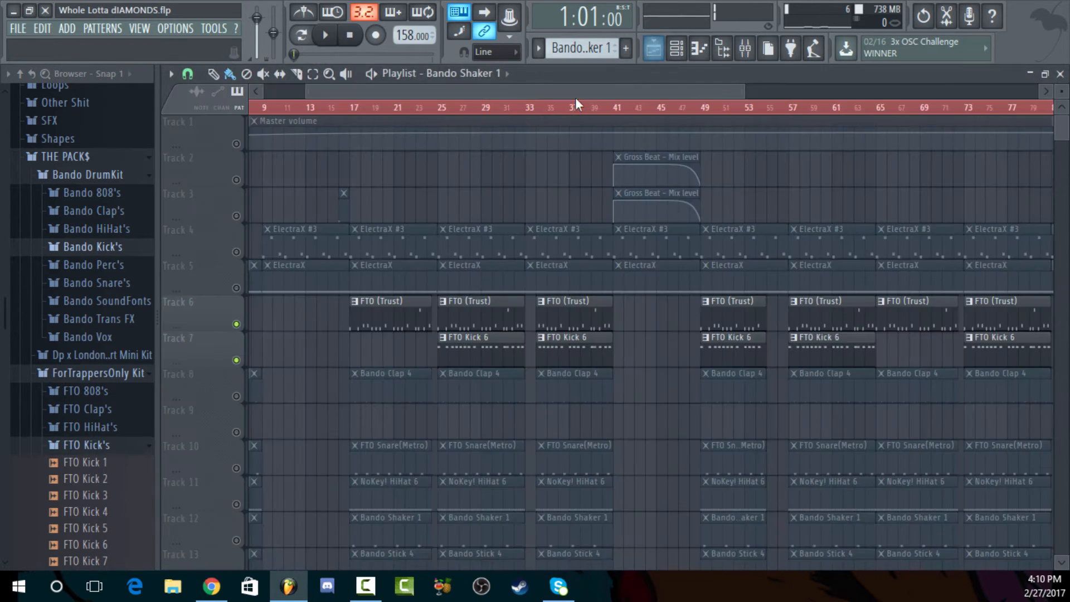
scroll(418, 382, down, 4)
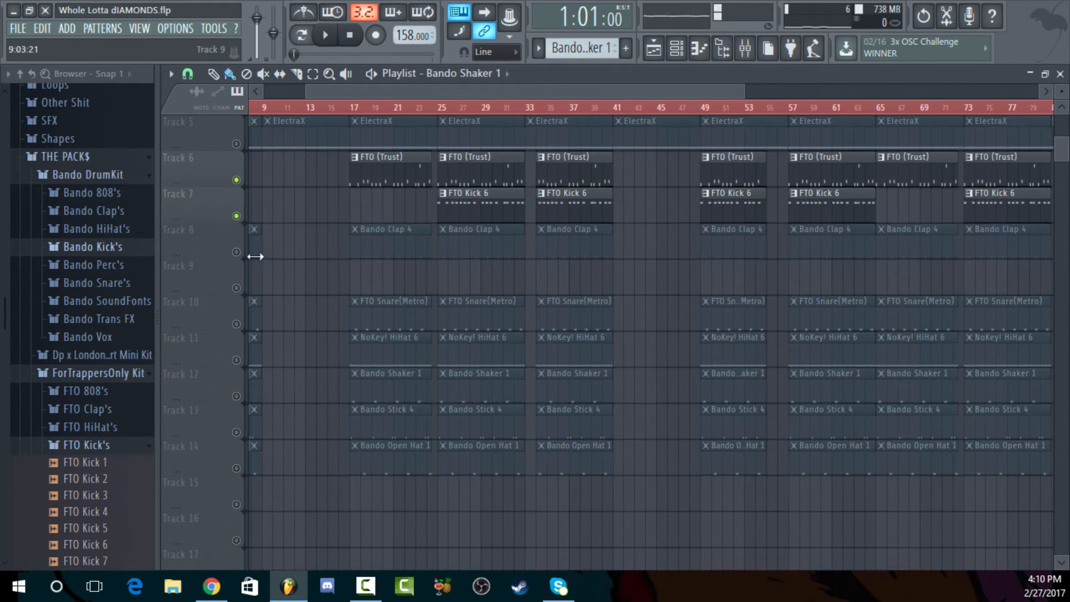
click(237, 252)
click(236, 288)
click(236, 324)
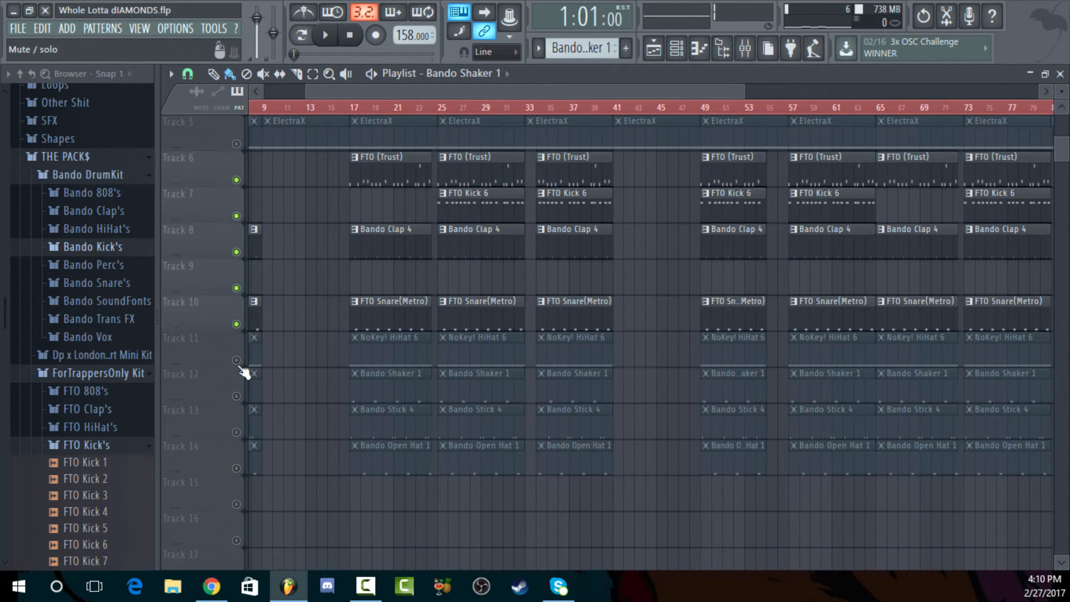
click(236, 360)
click(236, 396)
click(236, 432)
click(237, 468)
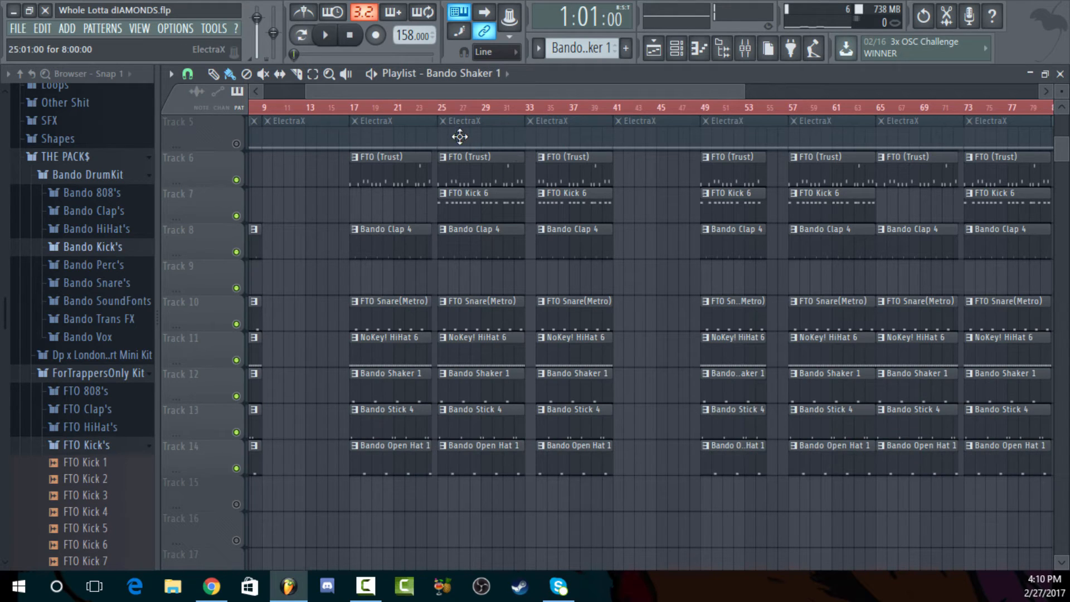
Play the arrangement from bar 25 to hear the shaker with the drums, stop it, and close the playlist and piano roll
click(439, 107)
key(space)
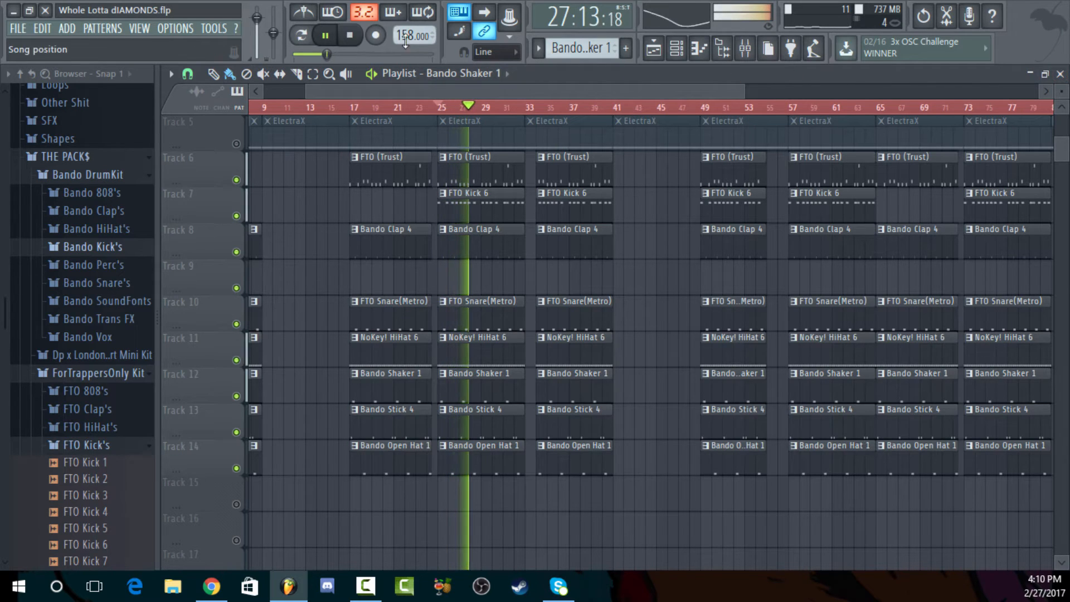
key(space)
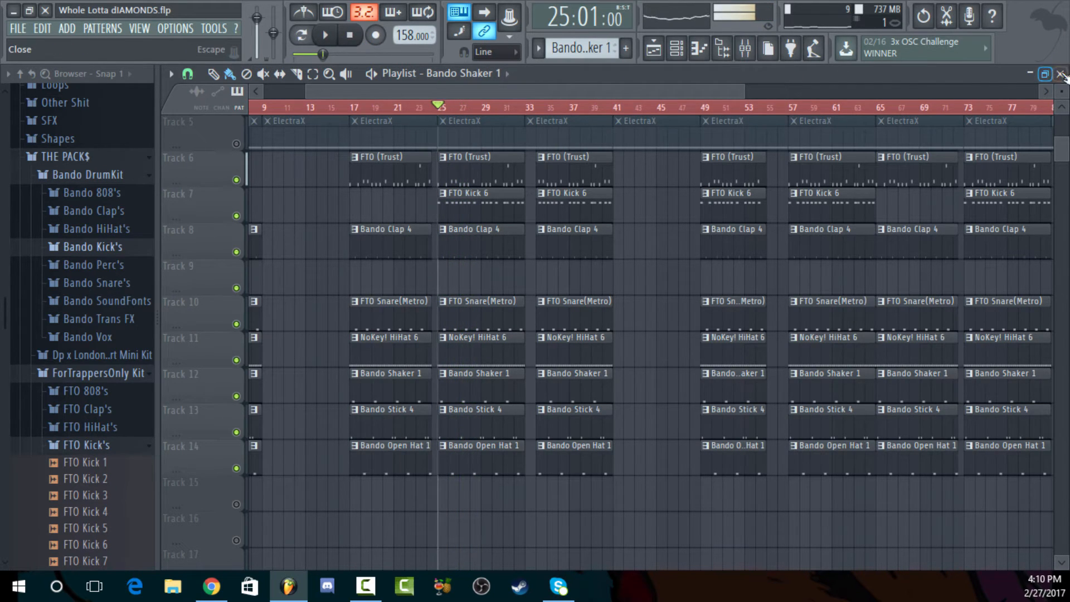
click(1061, 74)
click(1060, 74)
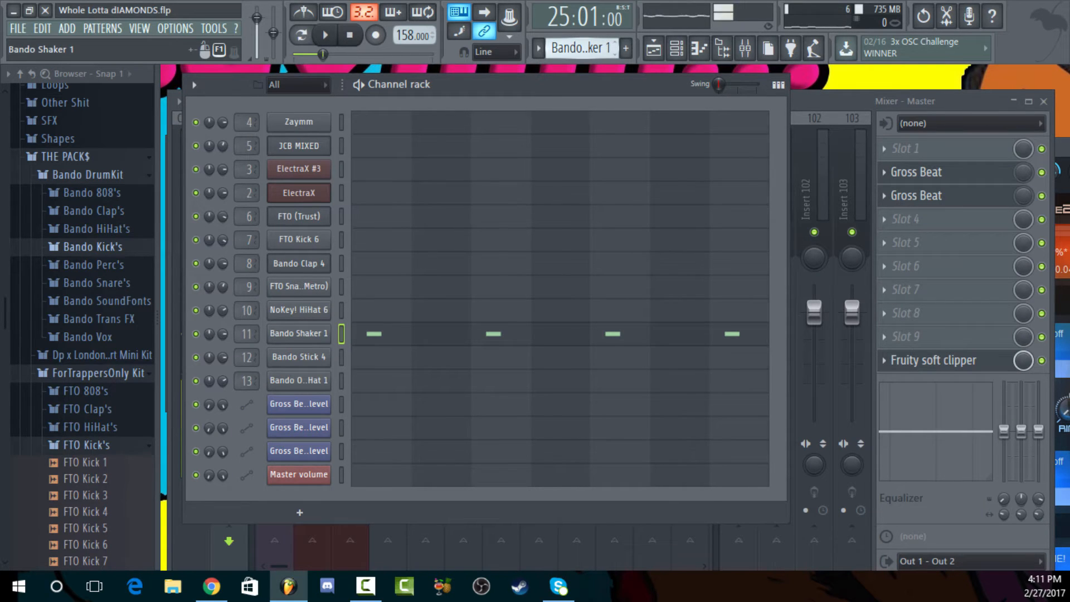
Switch to the Bando Stick 4 pattern, open its notes in the piano roll and play the pattern alone
scroll(582, 48, down, 1)
click(549, 359)
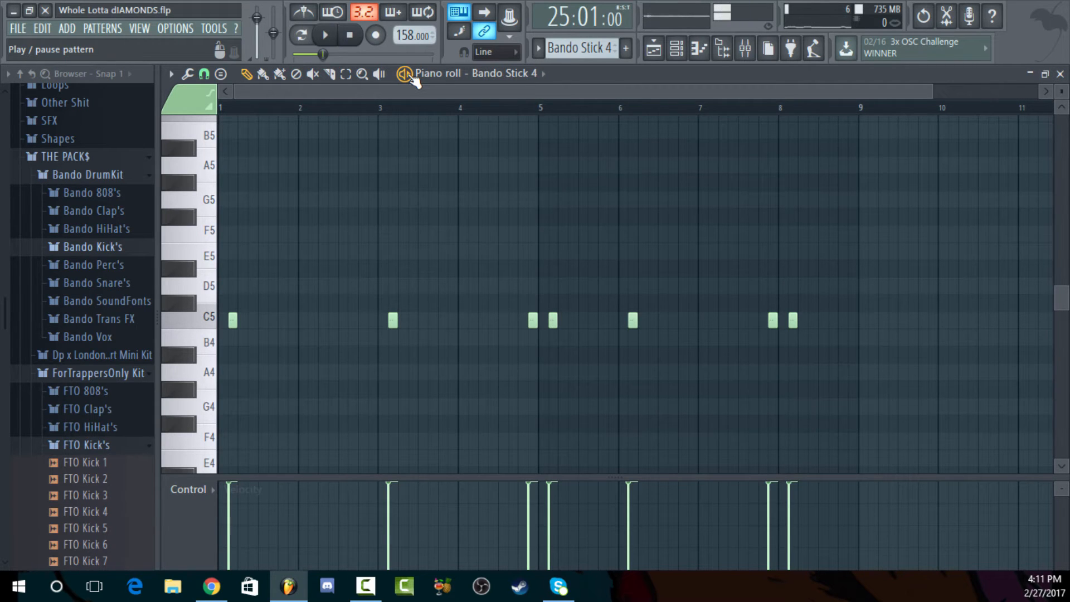
click(412, 77)
Play the playlist from bar 25 with the Bando Stick 4 piano roll in view, then stop playback
click(653, 48)
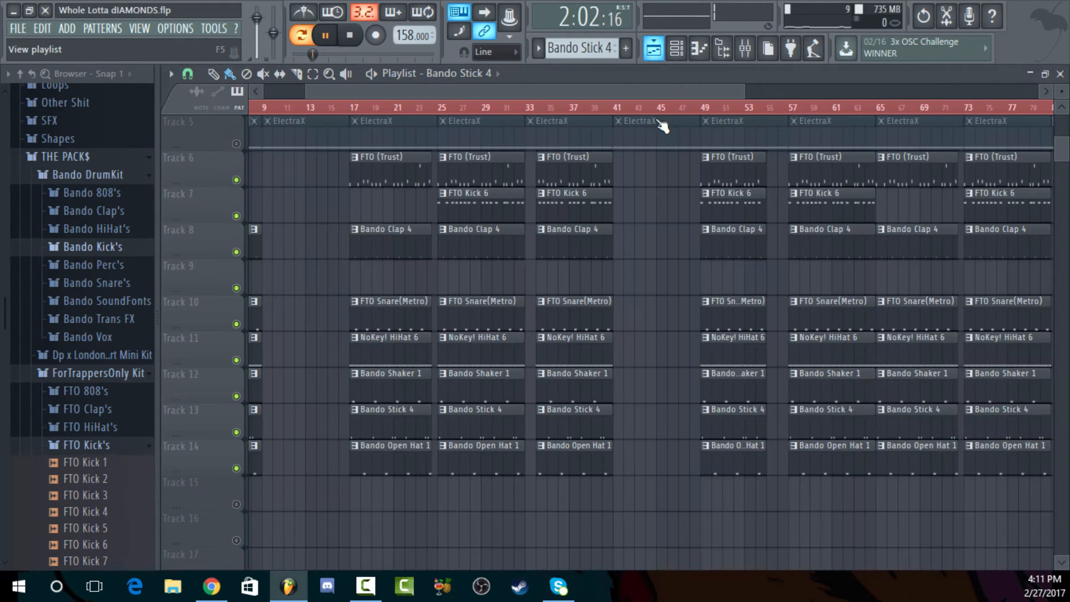
scroll(491, 117, up, 2)
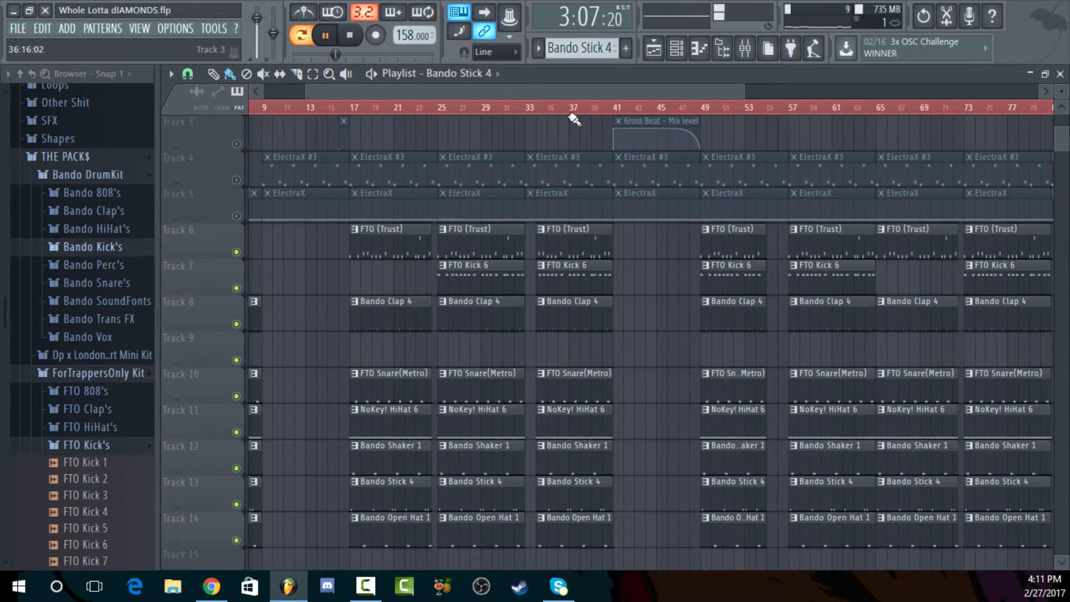
click(442, 107)
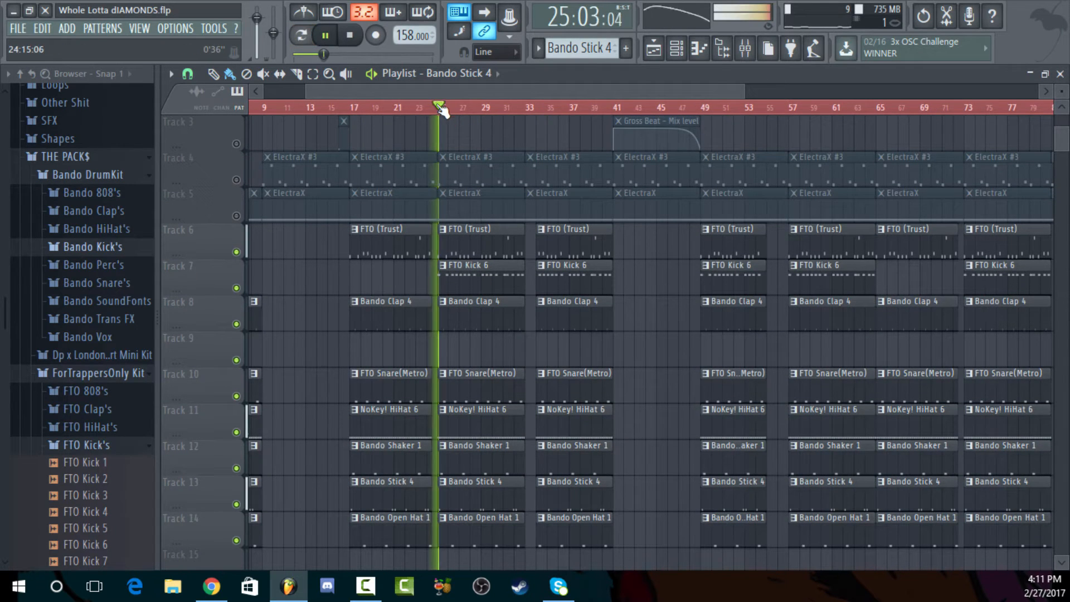
click(1028, 74)
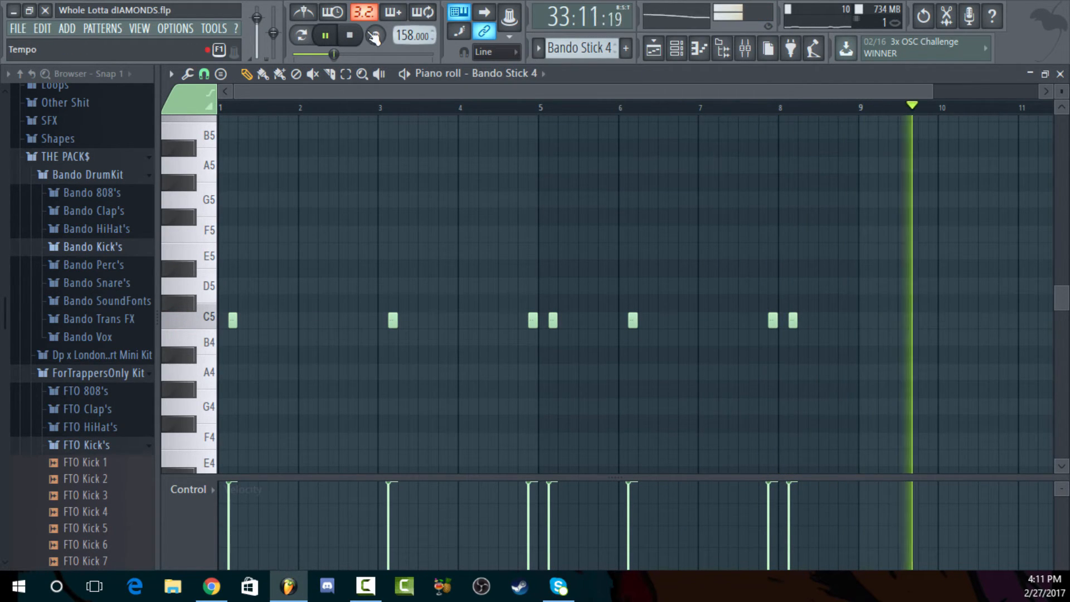
click(351, 36)
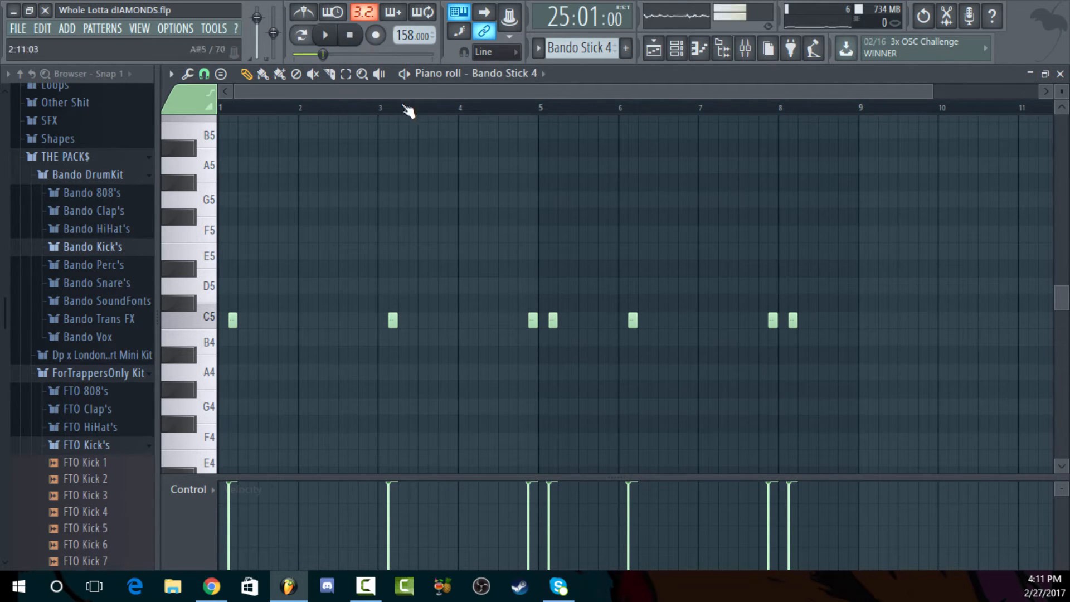
Close the piano roll and audition the Bando Stick samples in the Bando Snare's folder, ending on Bando Stick 4
click(1061, 74)
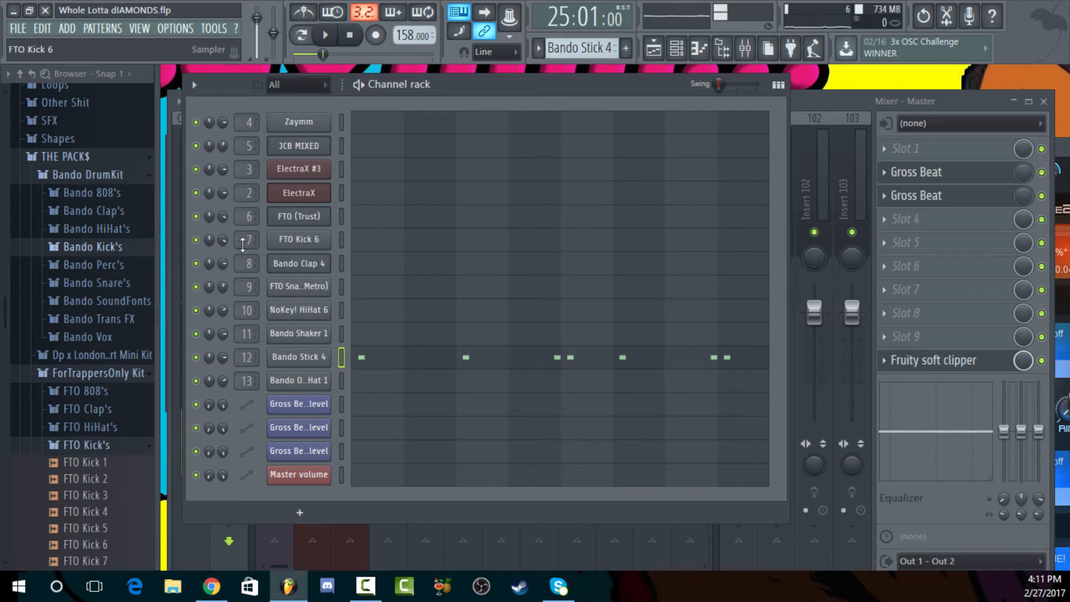
click(122, 282)
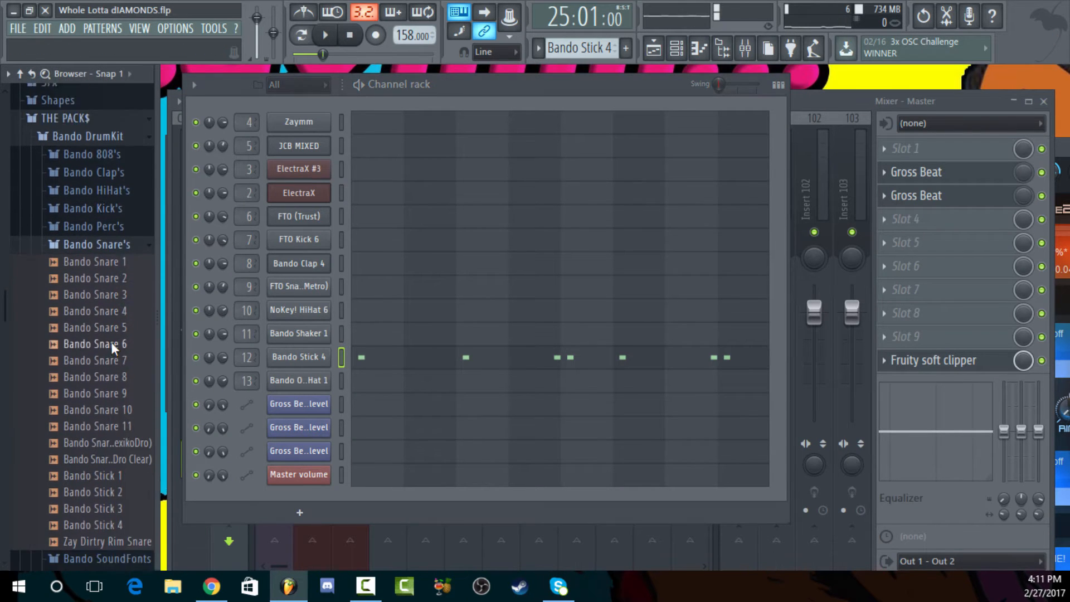
click(111, 447)
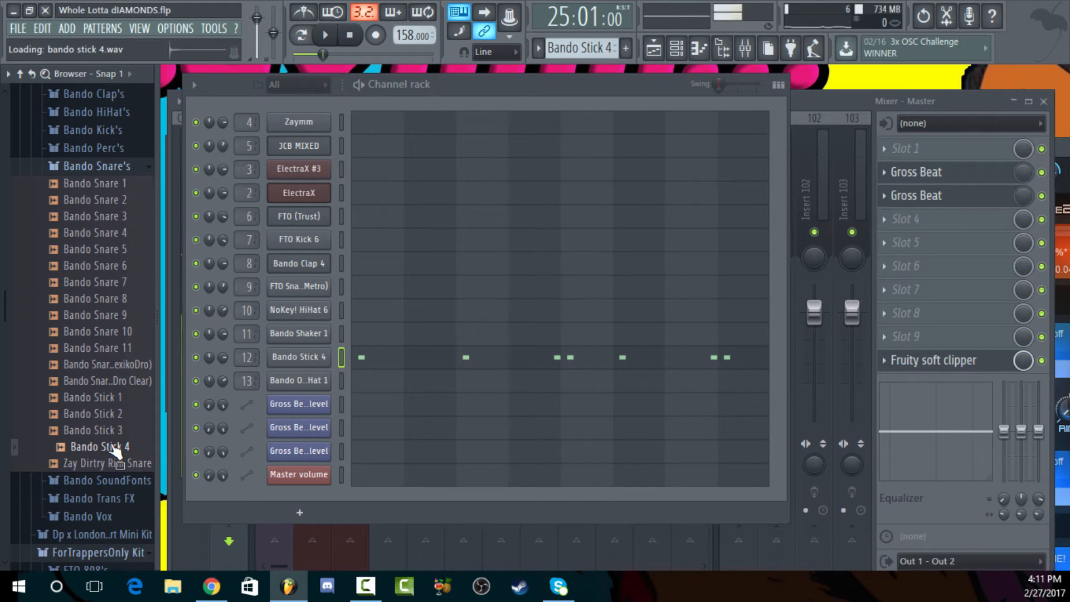
click(104, 415)
key(Up)
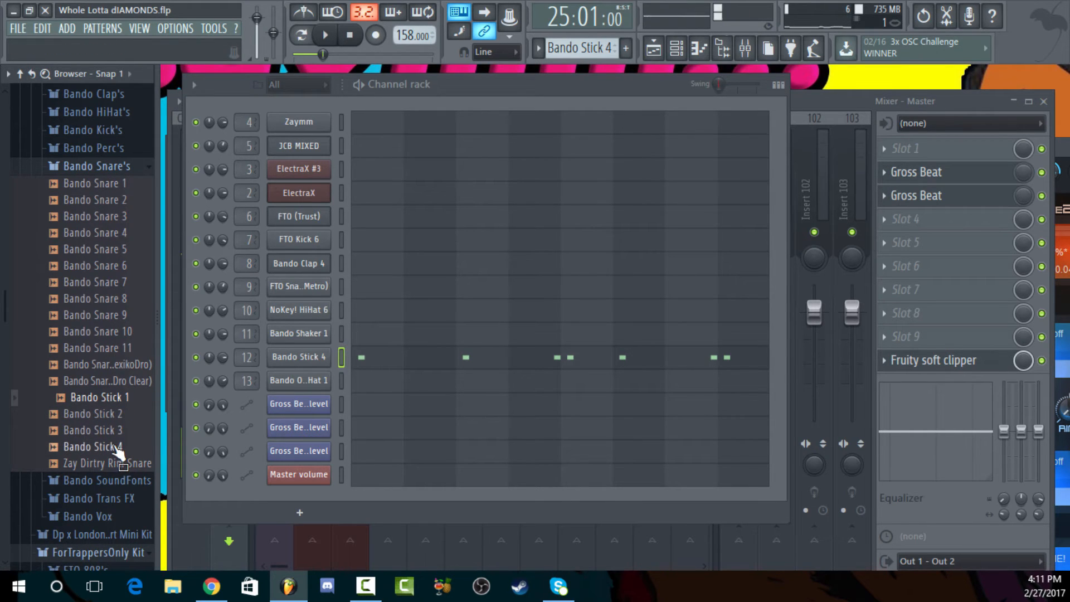
click(120, 446)
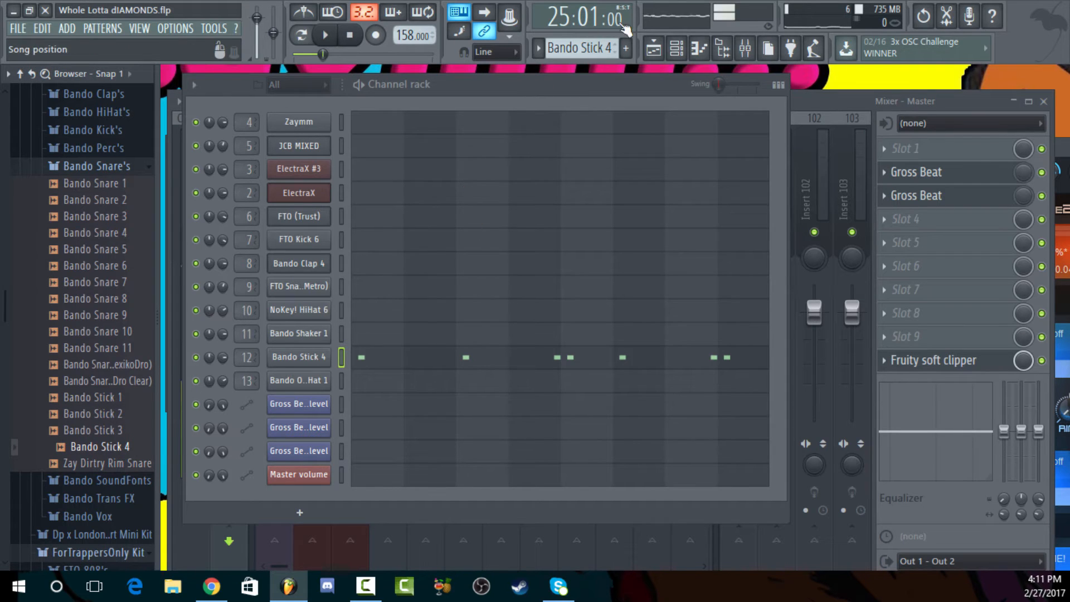
Reopen the Bando Stick 4 piano roll to review its note placement and close it again
click(653, 49)
key(F7)
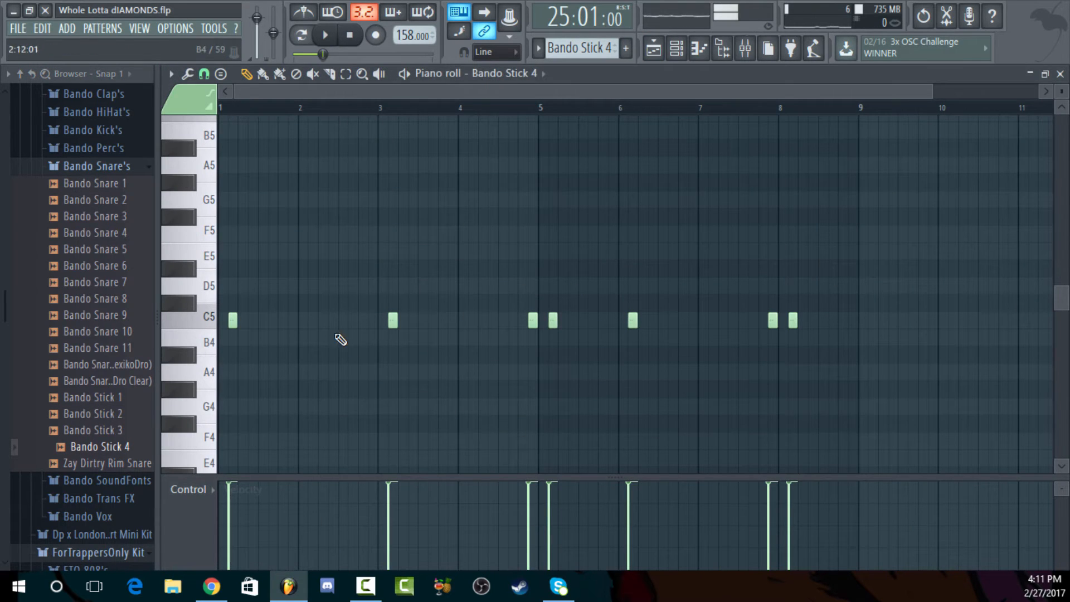
click(1061, 74)
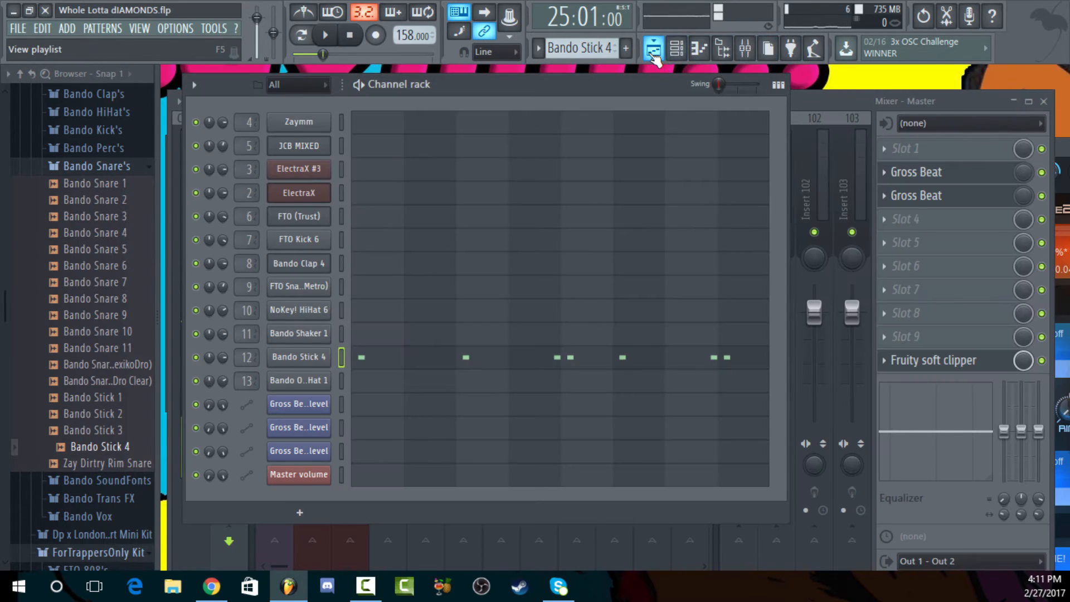
Bring up the mixer over the playlist and move its window slightly upward to review the track levels
click(653, 48)
click(745, 48)
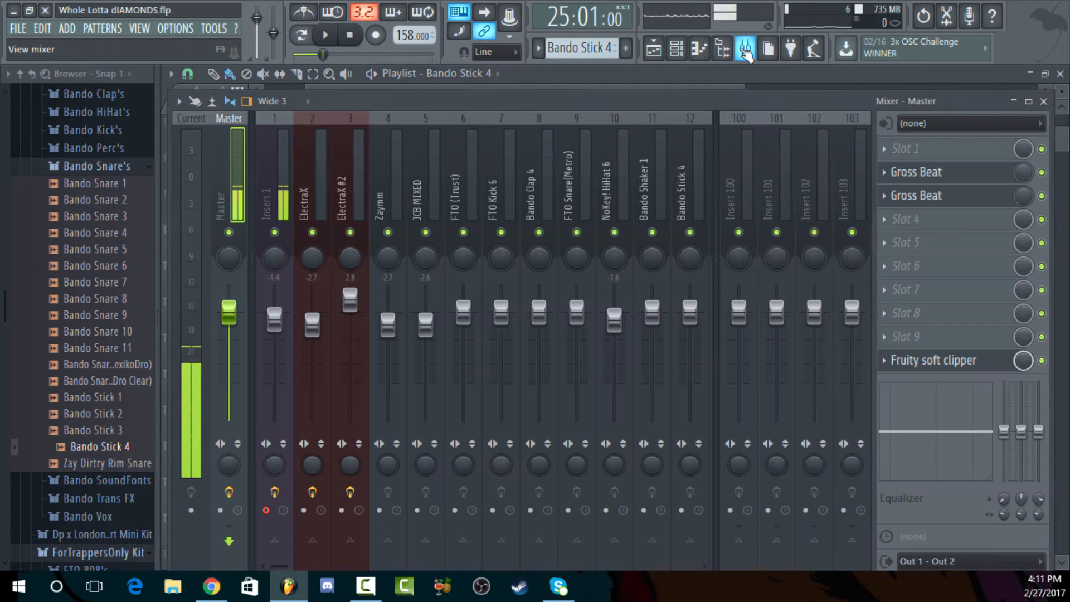
drag(717, 105, 720, 88)
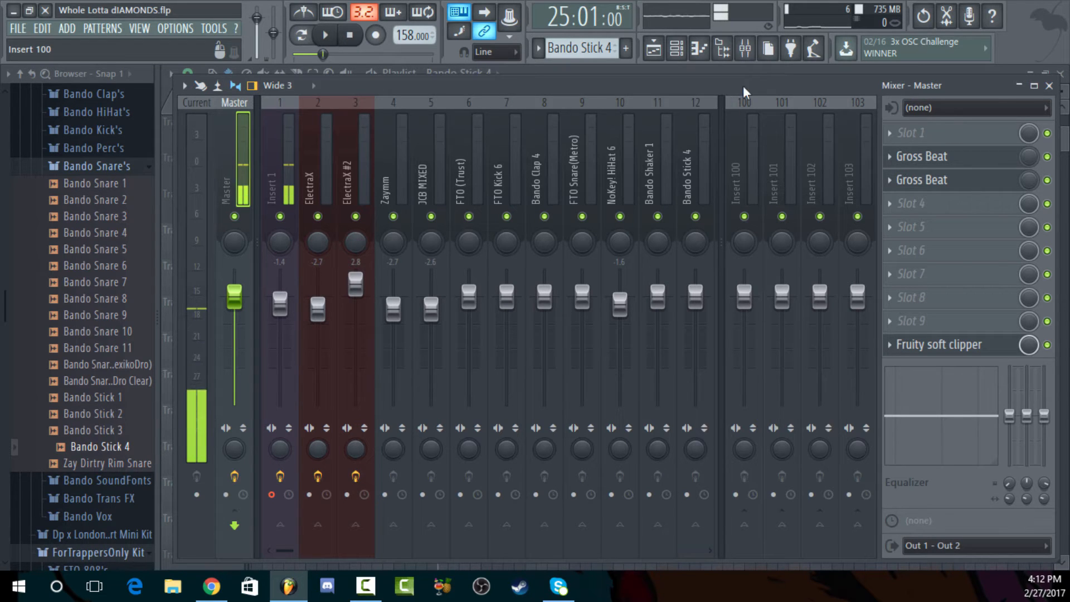
mouse_move(674, 90)
mouse_down()
mouse_move(687, 82)
mouse_move(676, 88)
mouse_up()
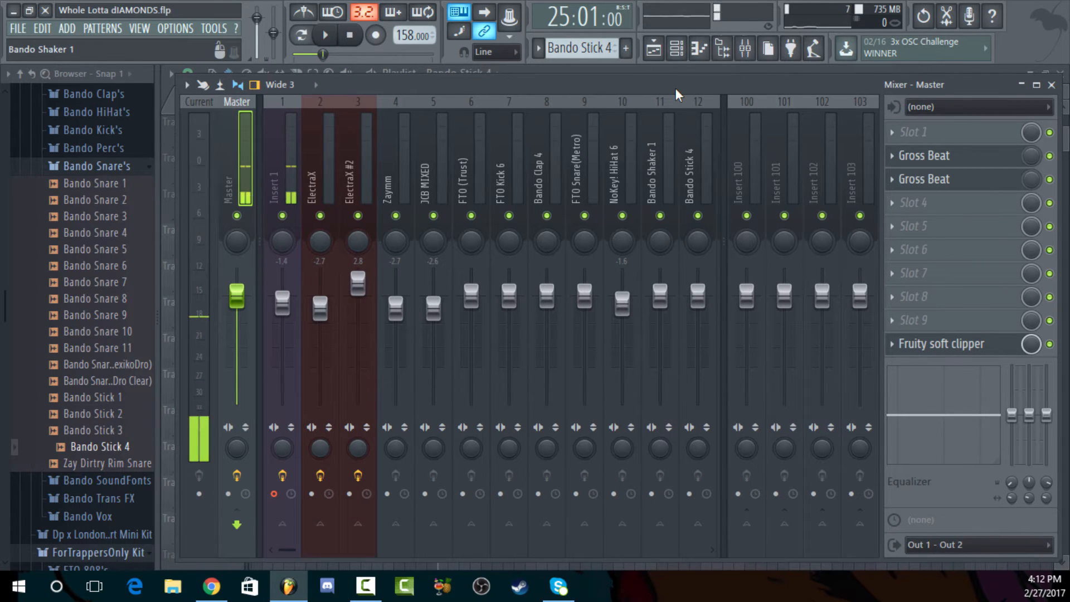
drag(676, 88, 674, 85)
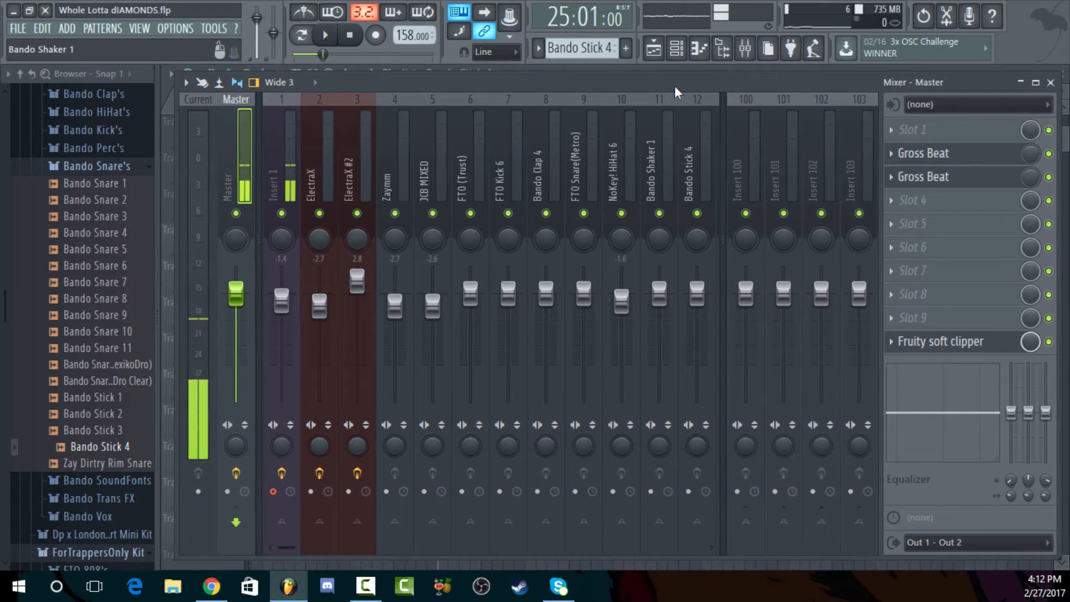
Unmute tracks 1 through 5 in the playlist, then close the playlist
click(661, 53)
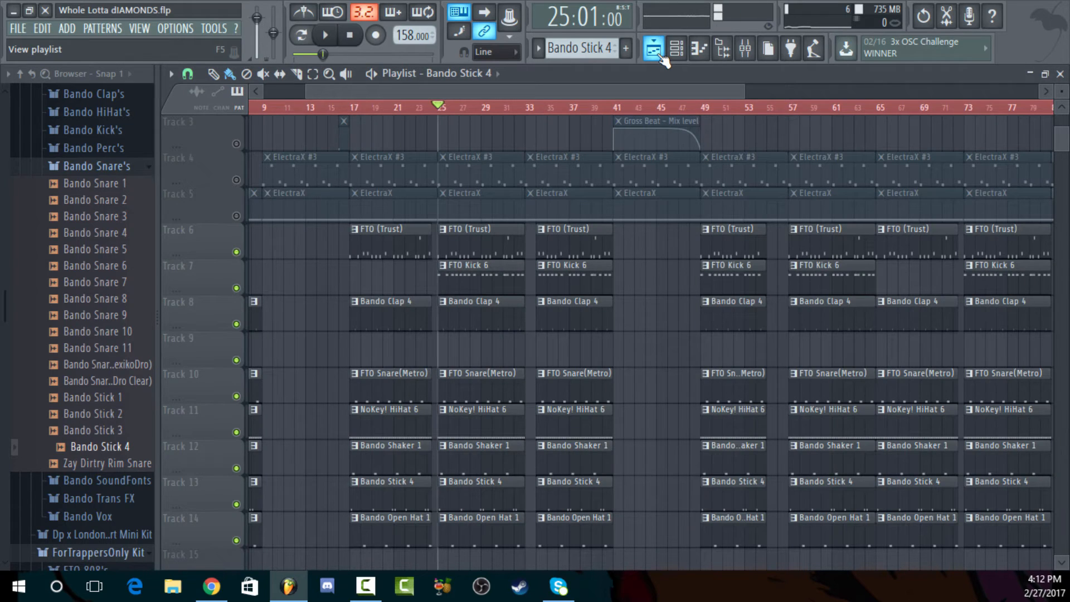
click(236, 216)
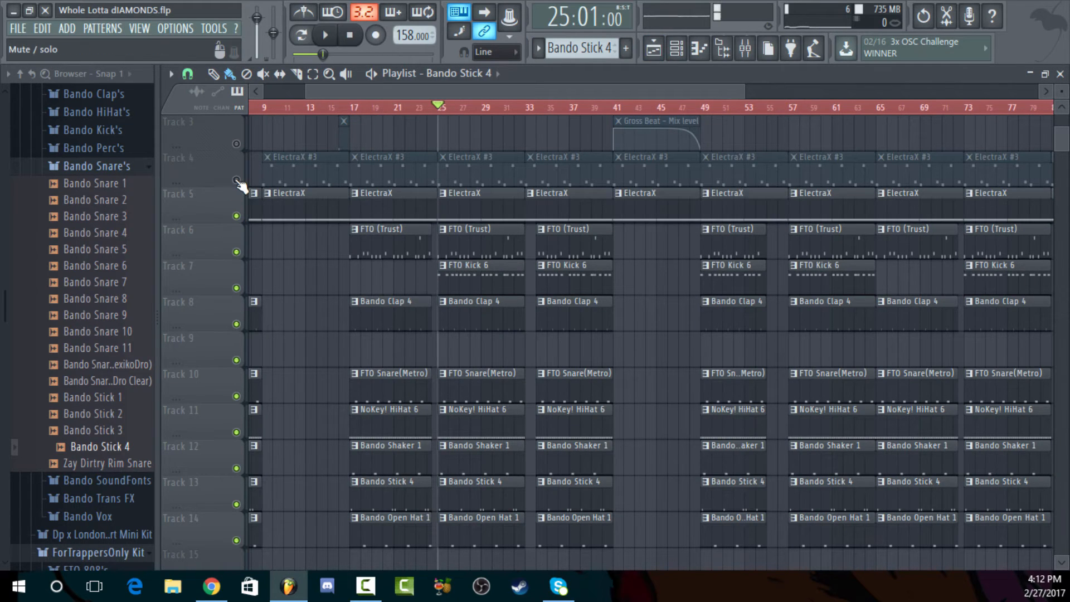
click(236, 180)
click(236, 144)
scroll(338, 183, up, 2)
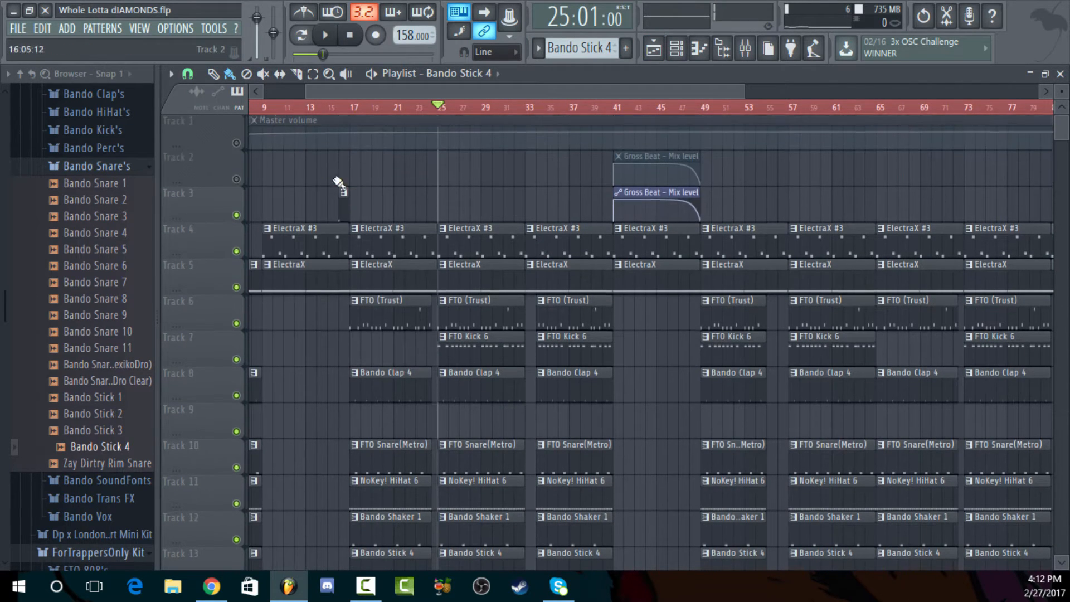
click(237, 143)
click(237, 180)
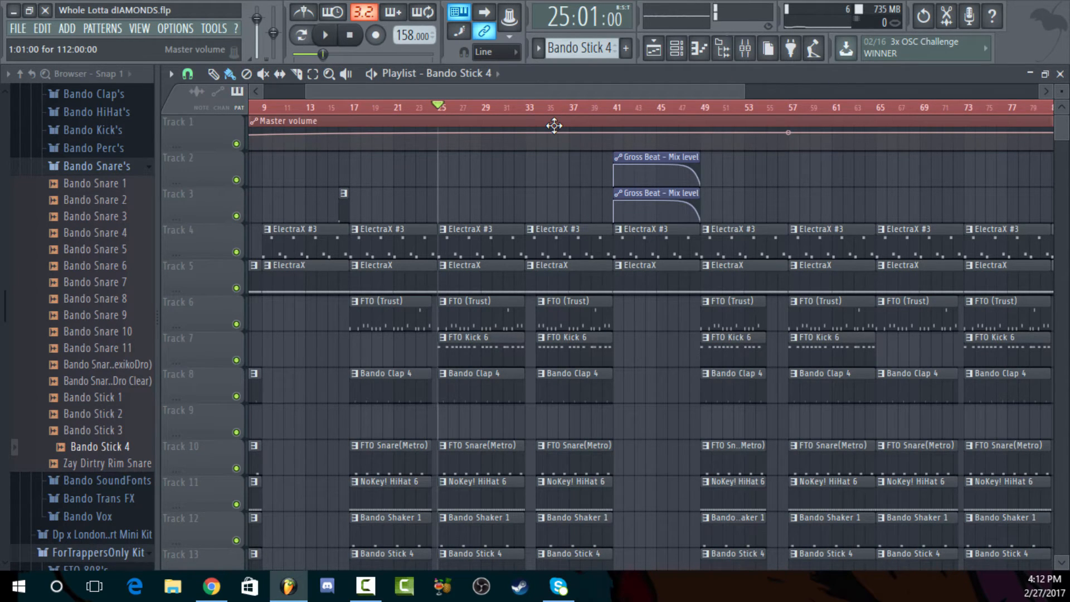
click(1060, 74)
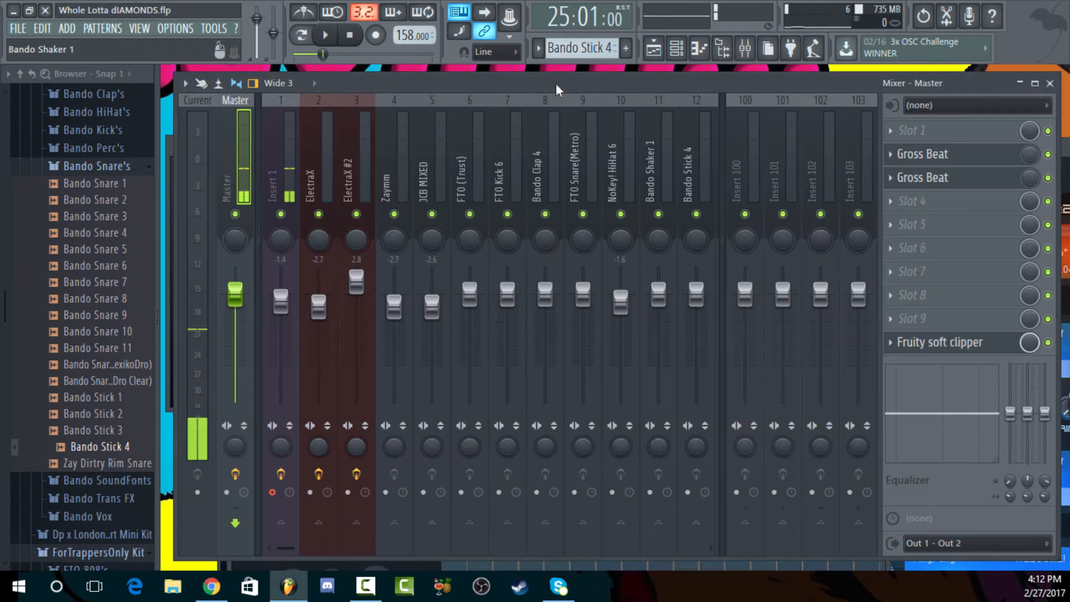
Bring up the channel rack over the mixer, shift its window slightly, and switch to the Bando Open Hat 1 pattern
click(677, 48)
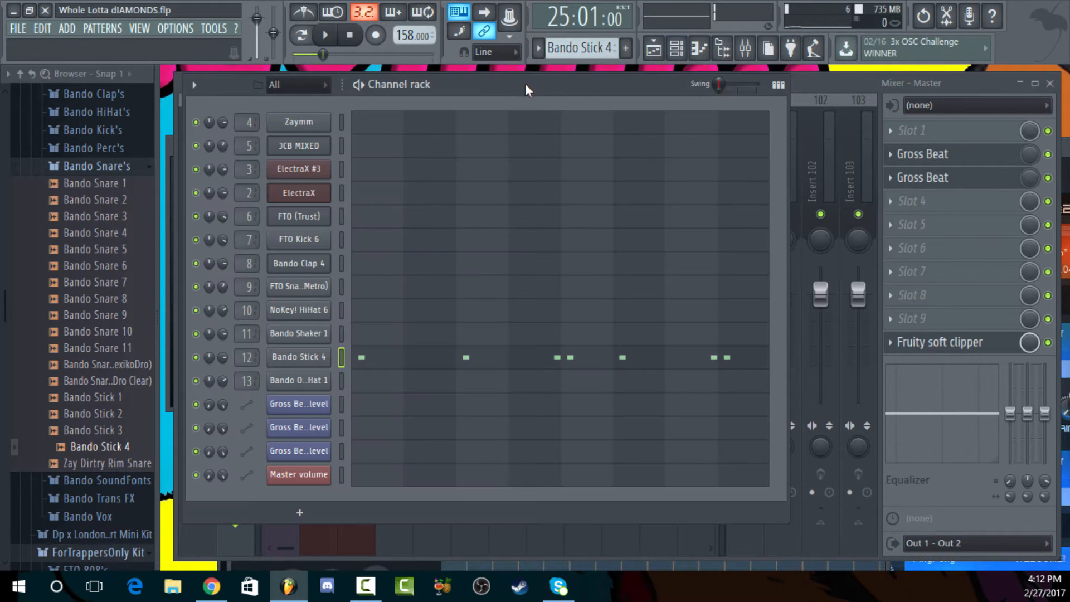
drag(536, 98, 590, 91)
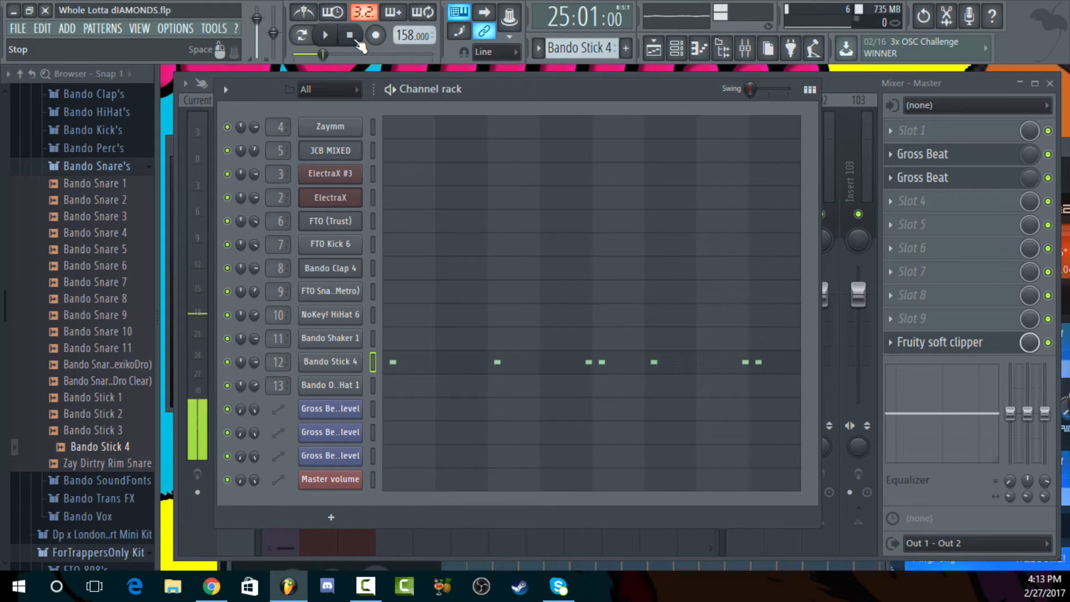
click(626, 48)
drag(584, 48, 584, 55)
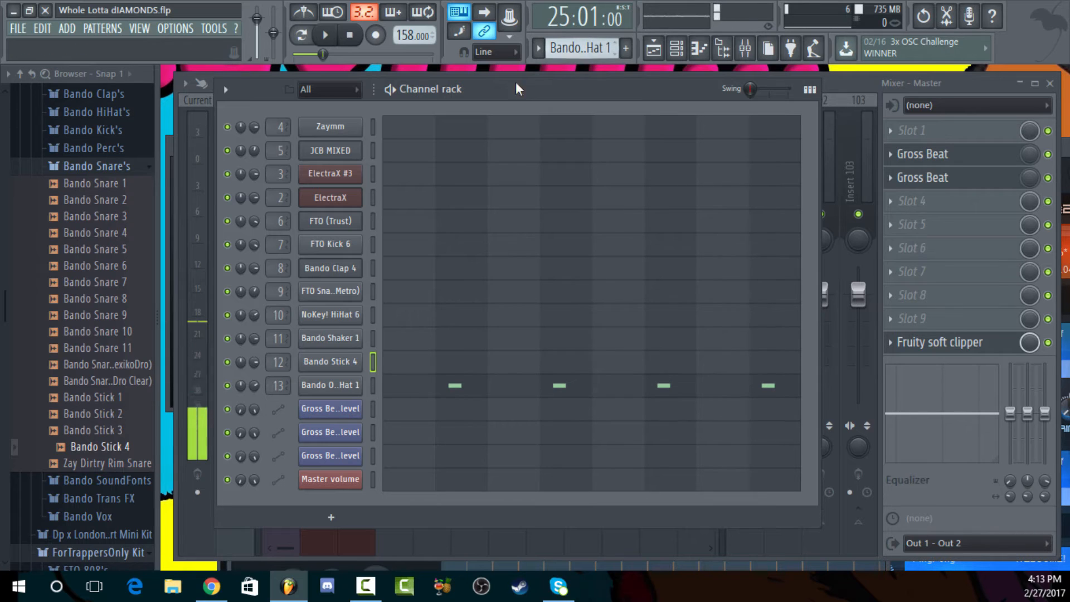
Open the Bando Open Hat 1 piano roll, play the pattern briefly, stop it and close the piano roll
click(511, 390)
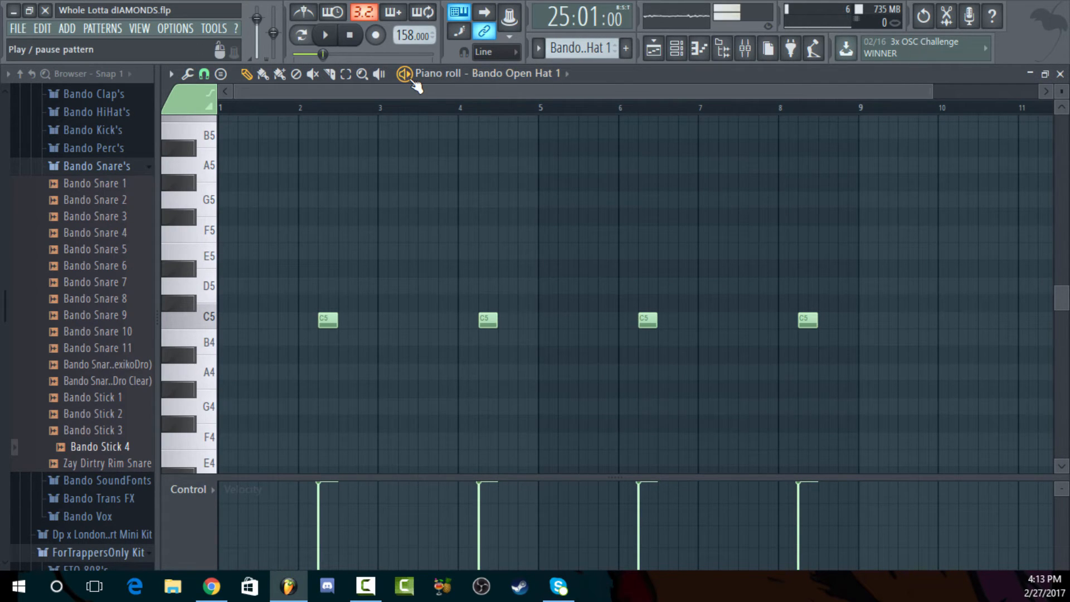
click(413, 80)
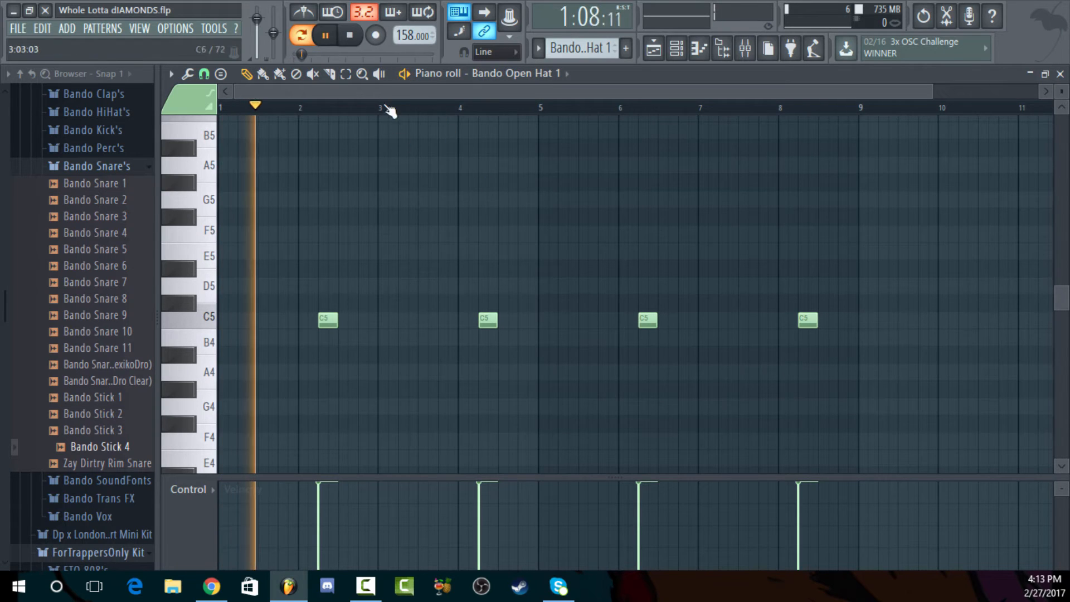
key(space)
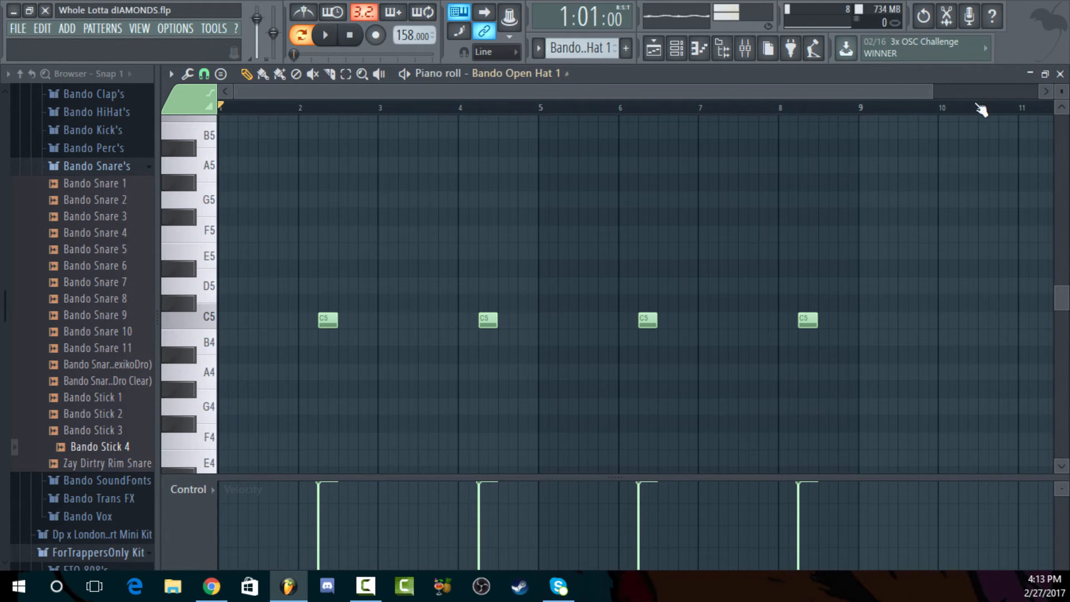
click(1059, 74)
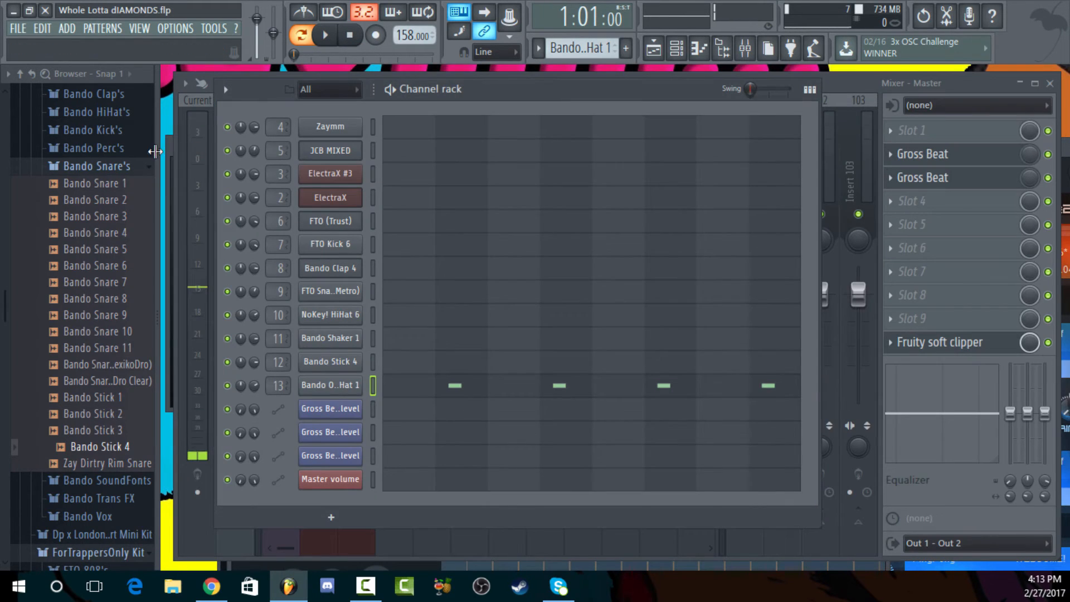
Expand the Bando Perc's folder and audition its open hat, cymbal and crash samples, ending on Bando Open Hat 2
click(111, 162)
click(111, 149)
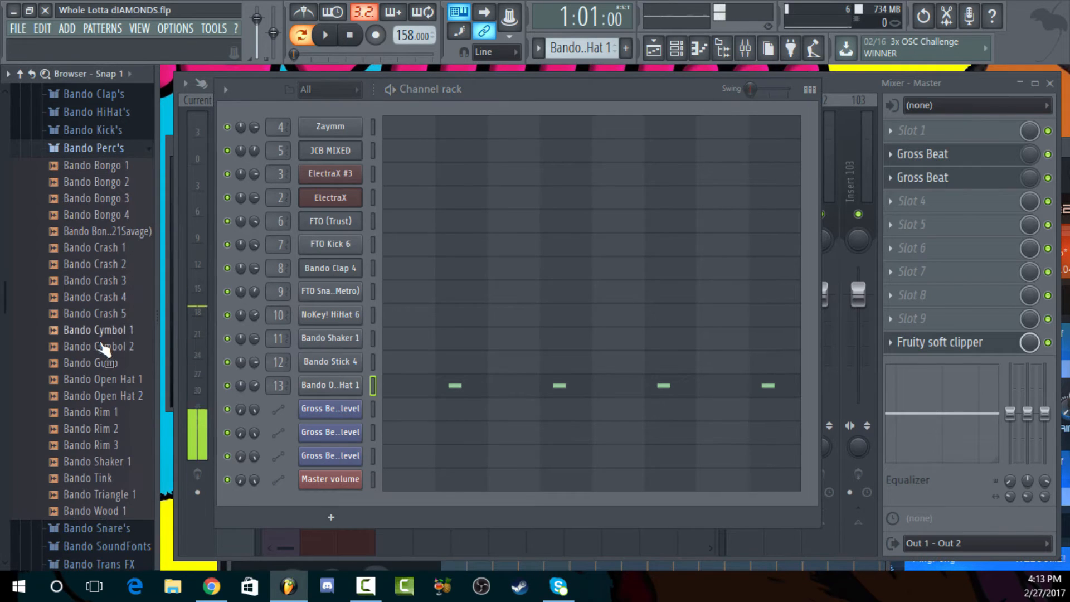
click(122, 385)
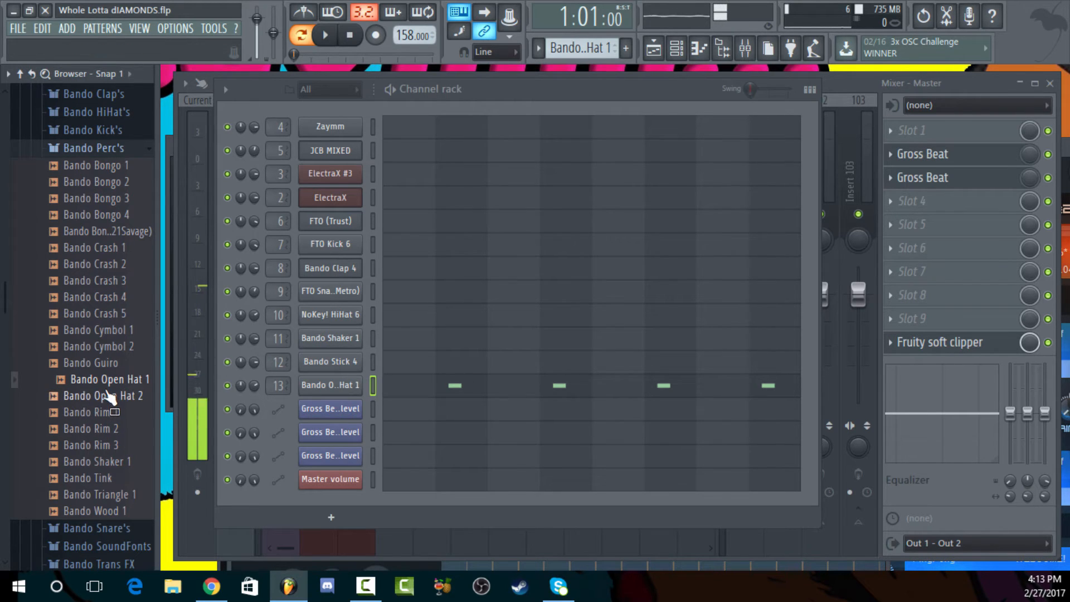
click(103, 330)
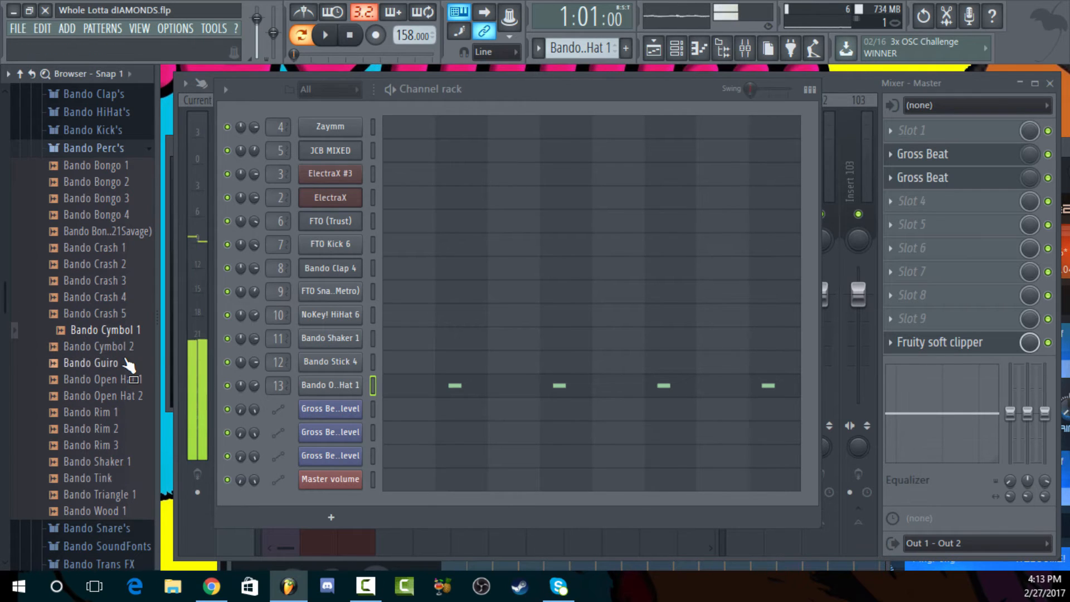
click(118, 330)
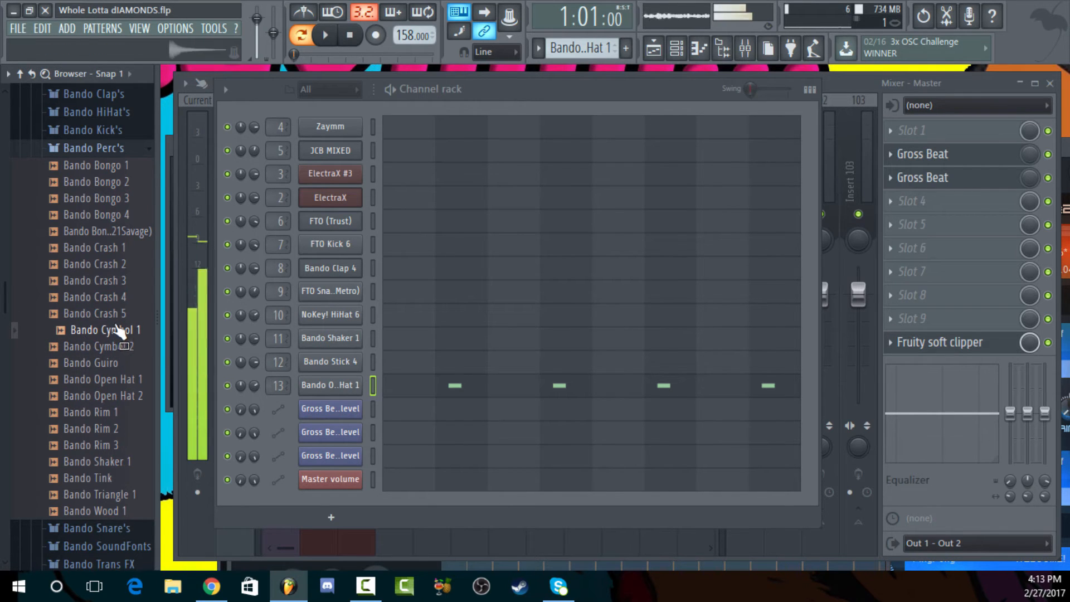
click(114, 247)
click(106, 280)
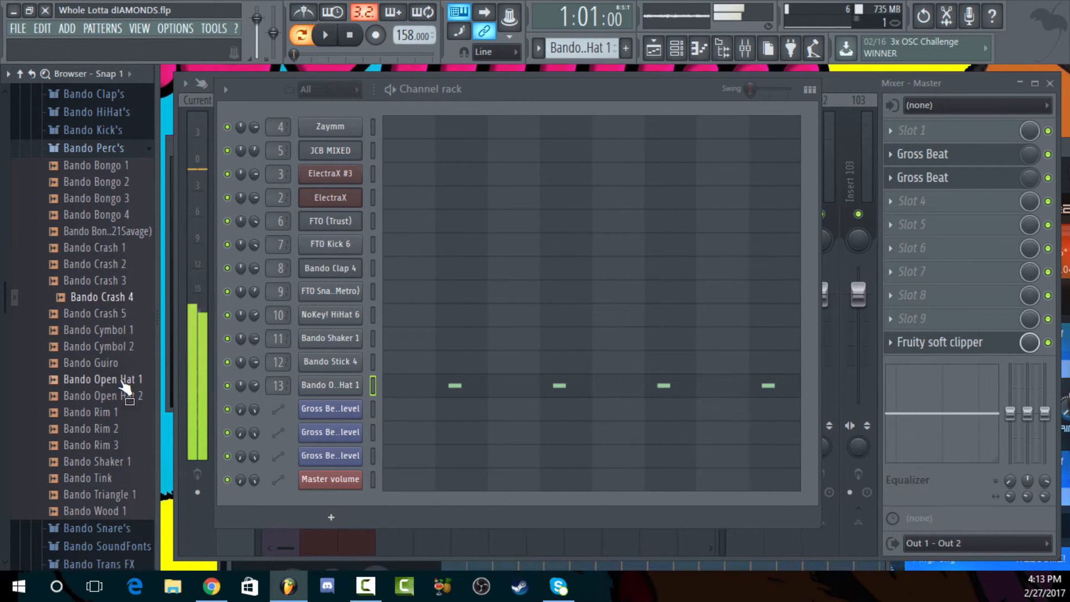
click(94, 379)
click(87, 395)
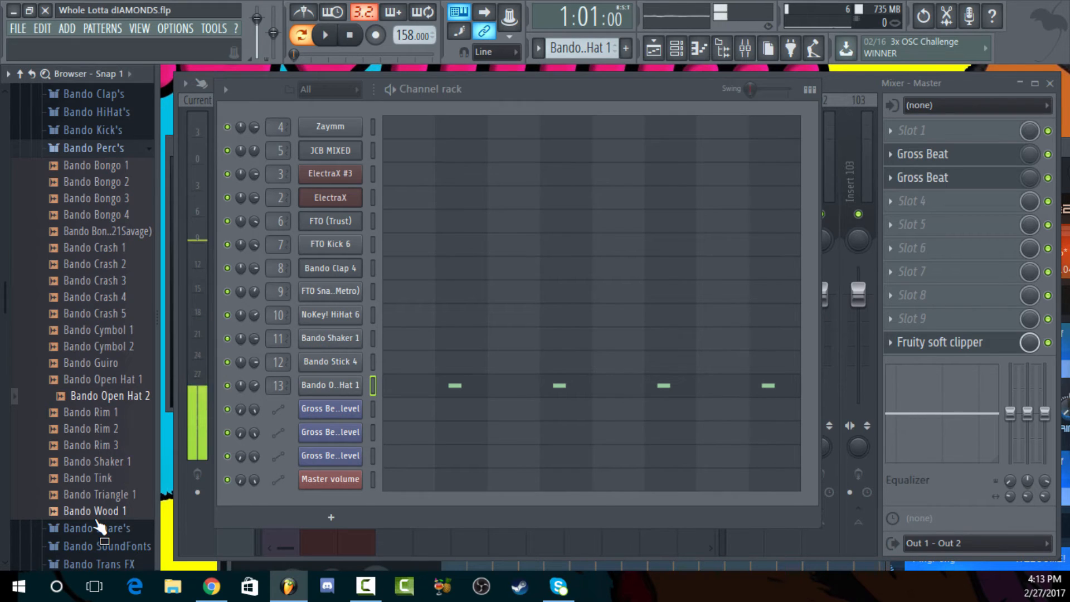
Review the Bando Open Hat 1 piano roll again while auditioning Bando Crash 1 and Bando Crash 2, and close the piano roll
click(559, 388)
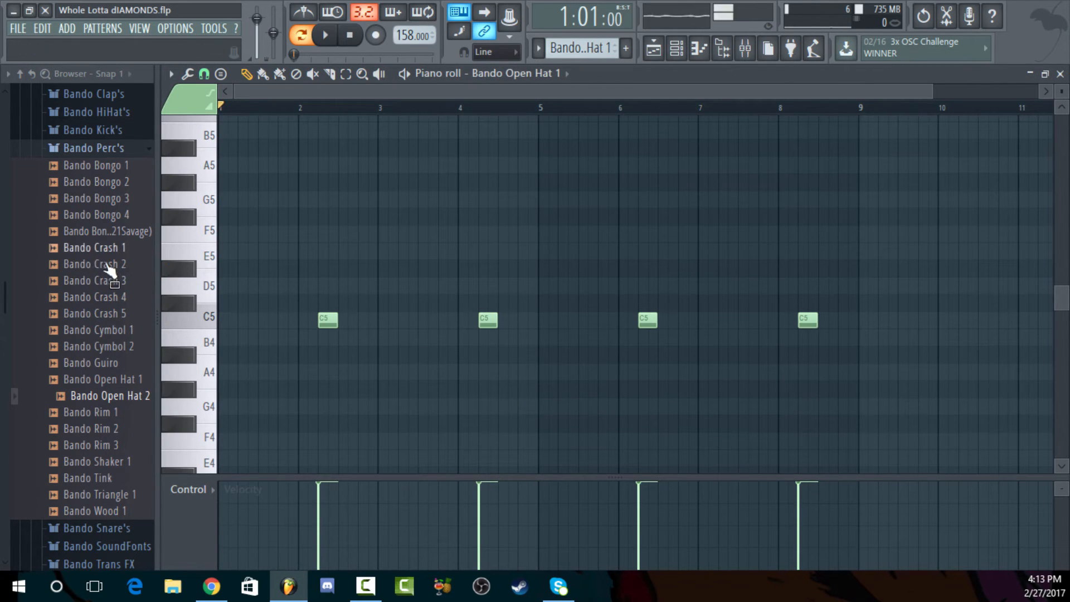
click(127, 249)
click(129, 263)
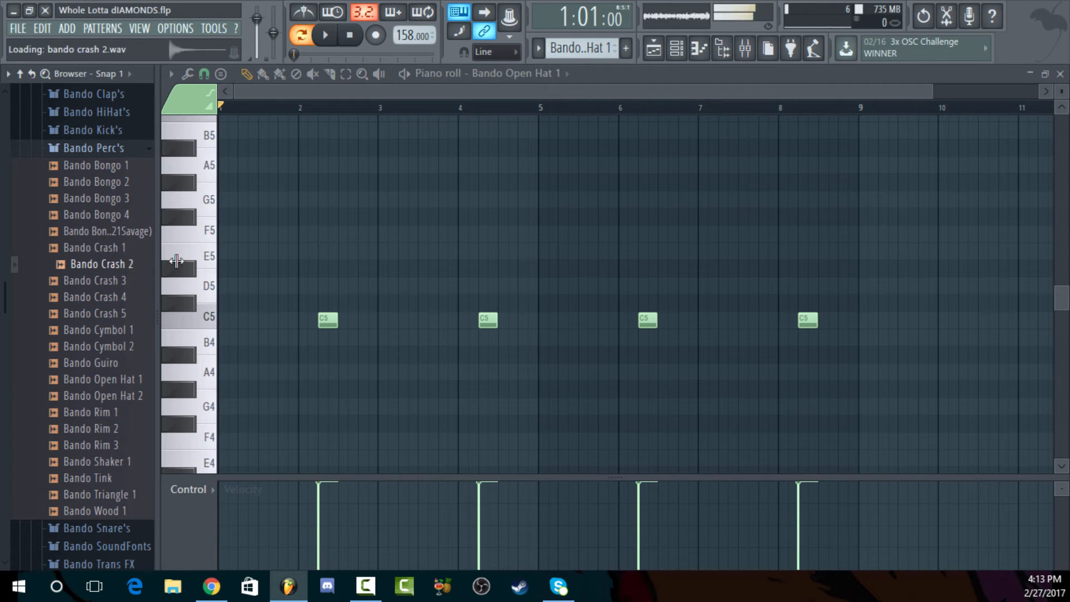
click(1062, 73)
drag(114, 264, 115, 264)
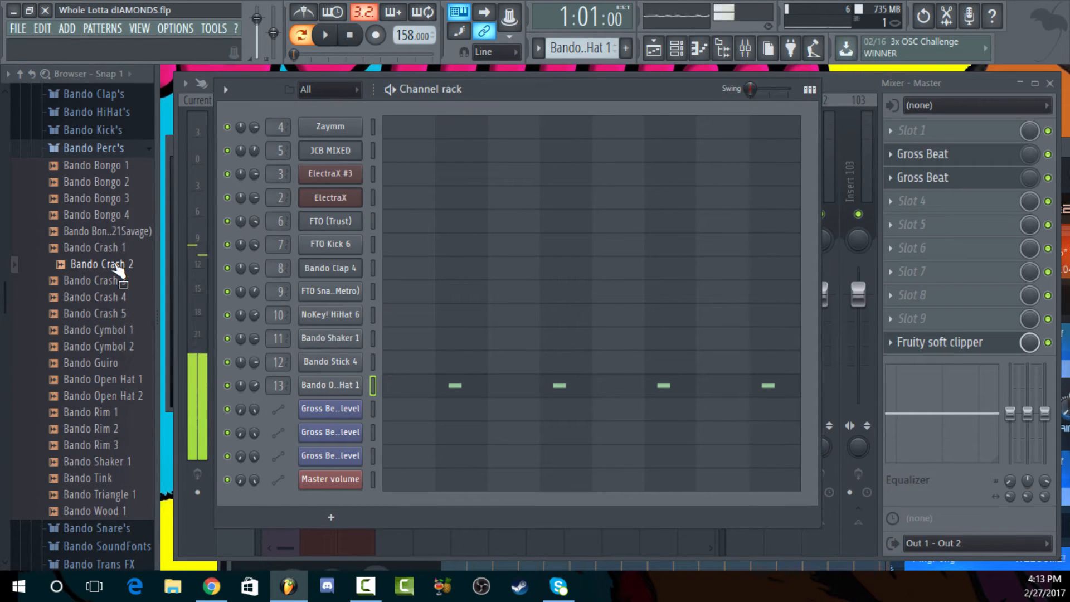
click(116, 263)
Play the playlist from bar 25, audition Bando Crash 2 and Bando Open Hat 2 over the beat, then stop playback
key(space)
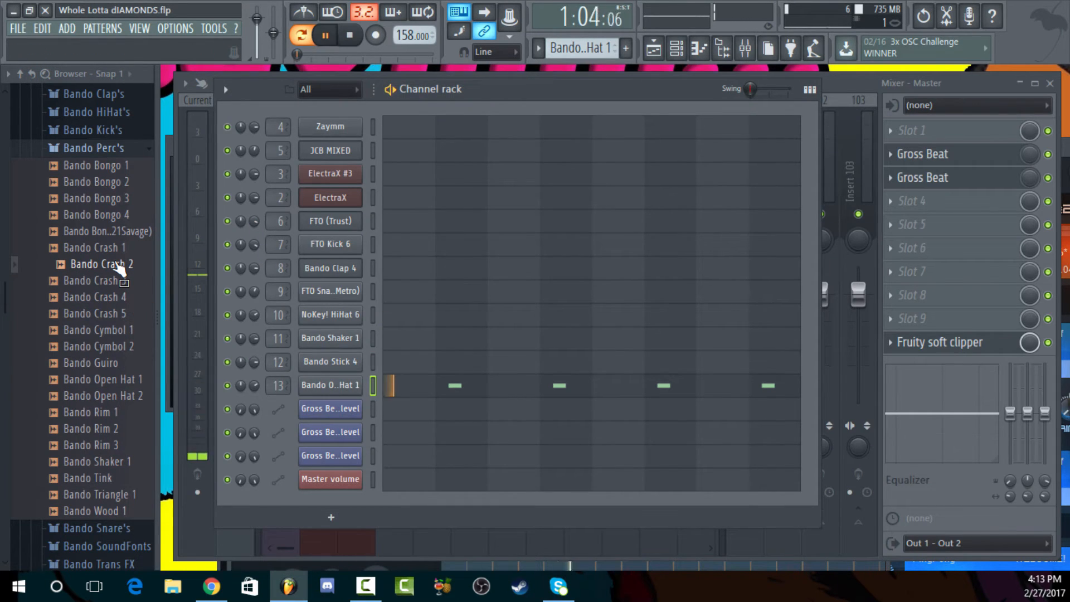
click(654, 49)
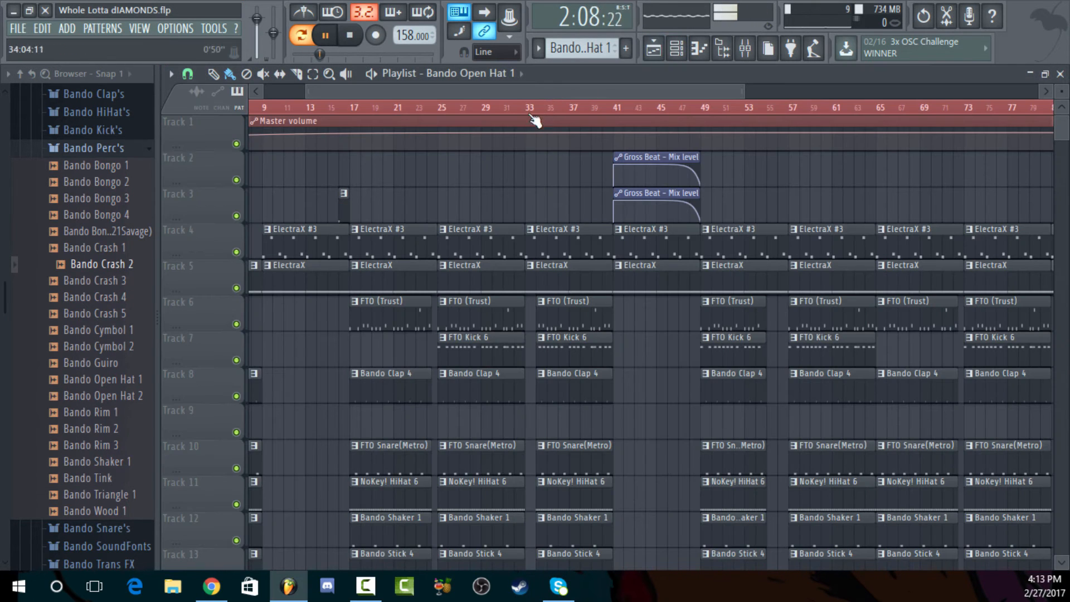
click(442, 108)
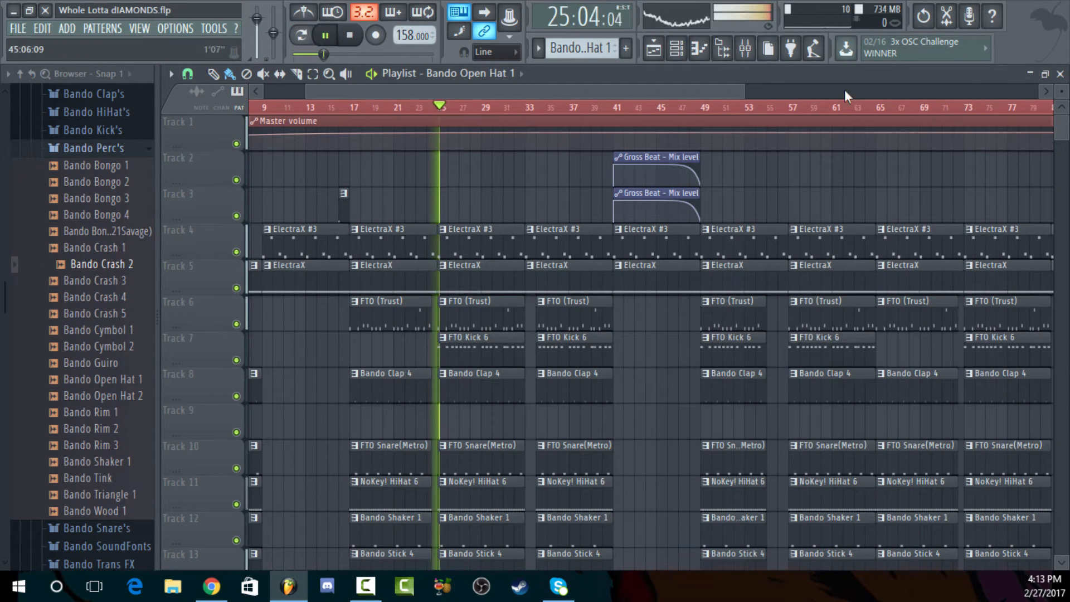
click(1060, 74)
click(96, 264)
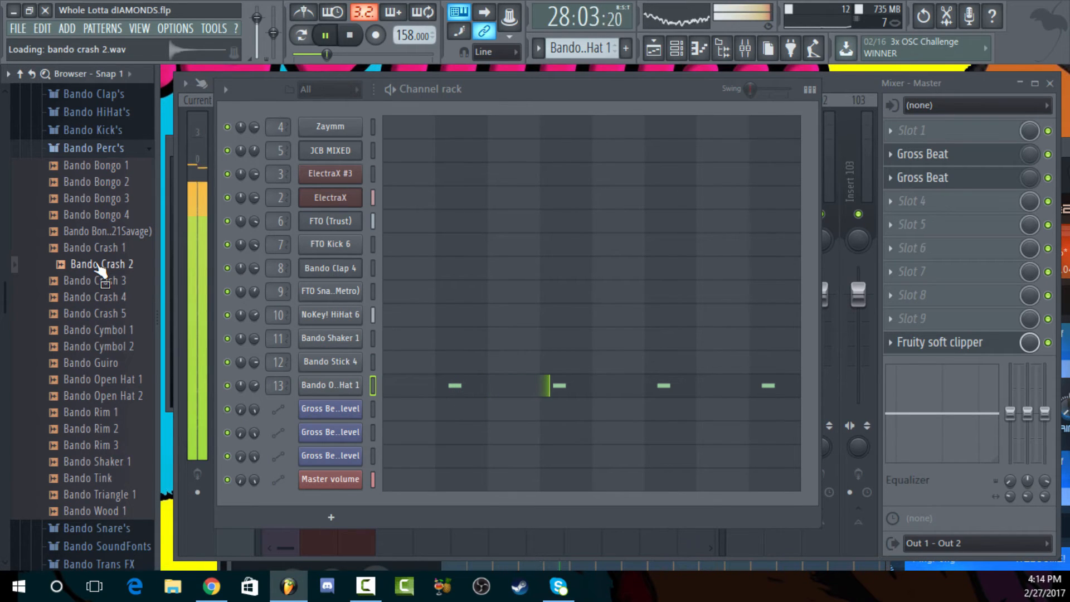
click(118, 396)
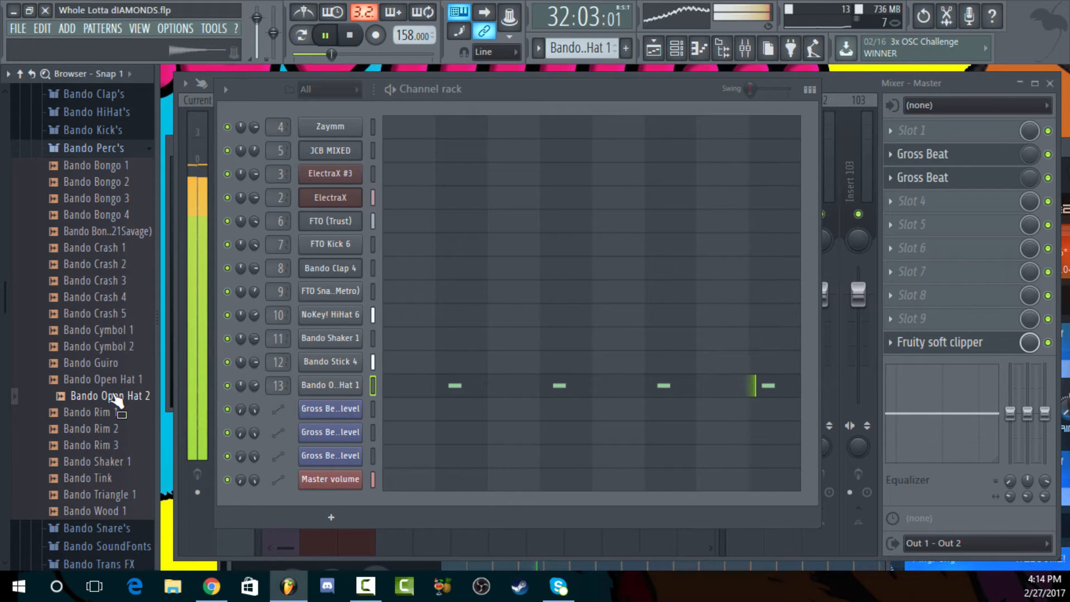
key(space)
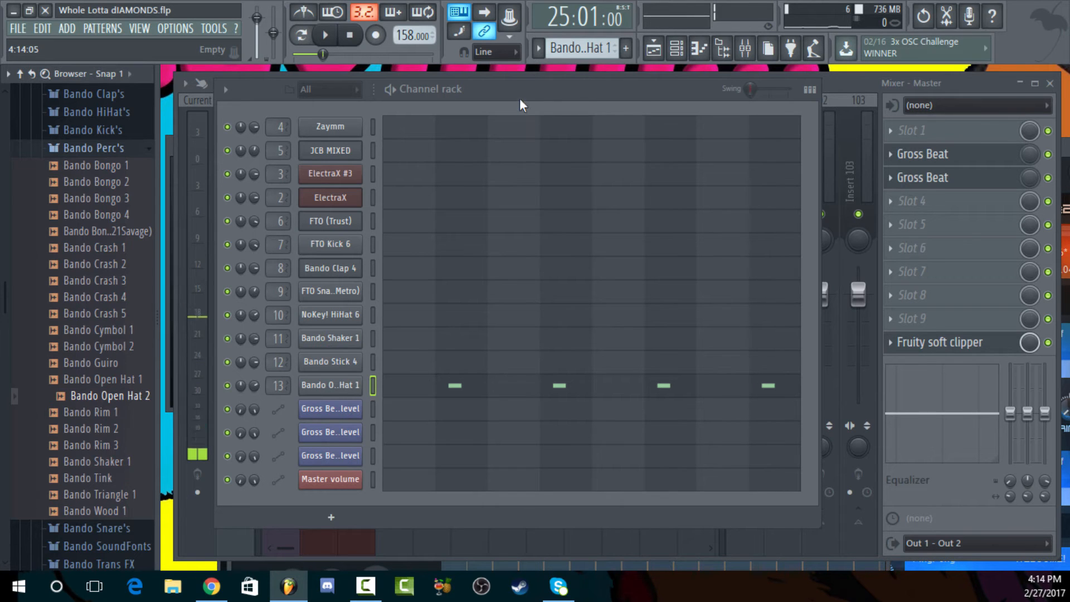
Bring the mixer forward and open the Fruity parametric EQ 2 on the ElectraX track to examine its curve
click(900, 84)
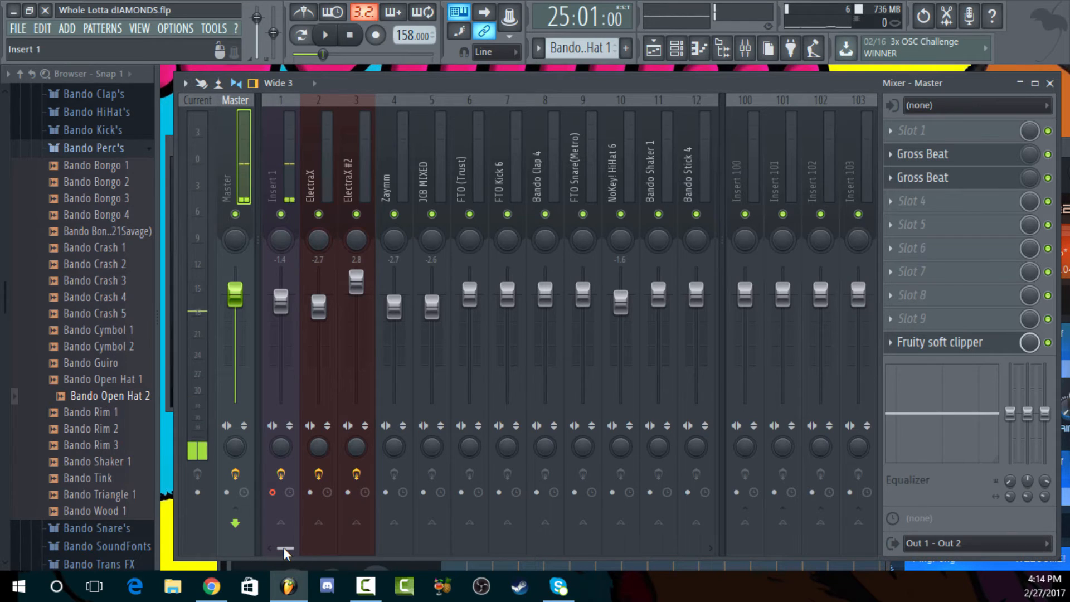
scroll(283, 547, down, 1)
scroll(279, 550, up, 1)
click(310, 206)
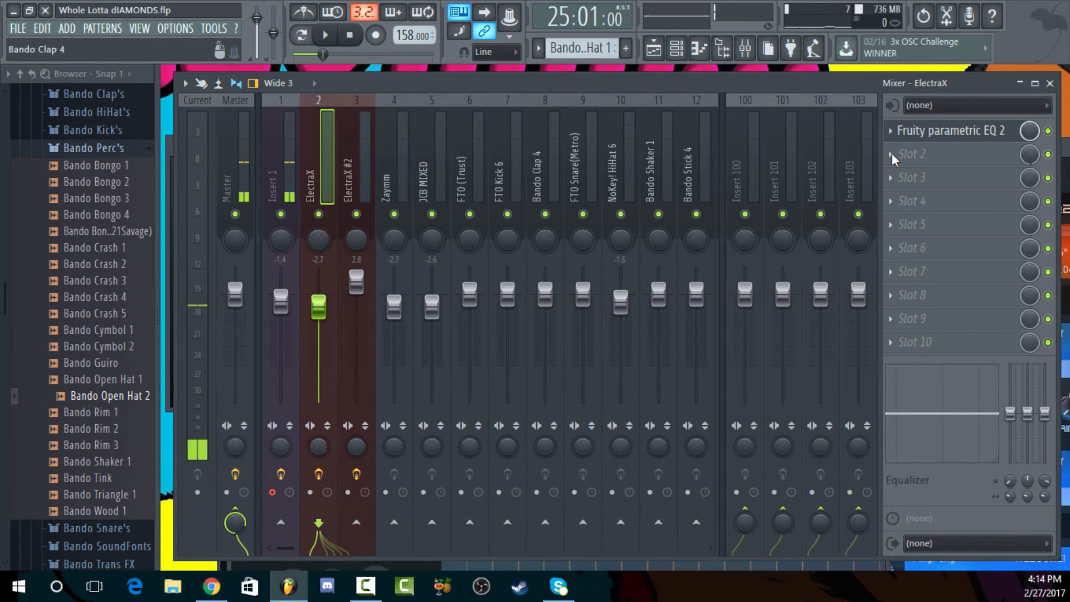
click(971, 134)
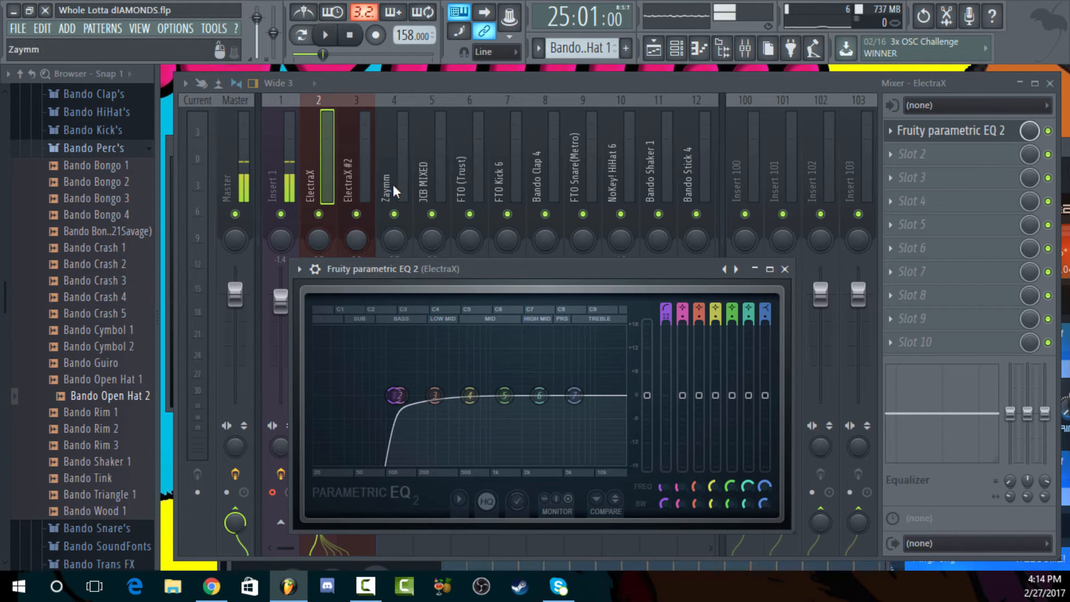
Load Fruity Parametric EQ 2 into the first effect slot of the FTO (Trust) mixer track
click(472, 178)
click(905, 132)
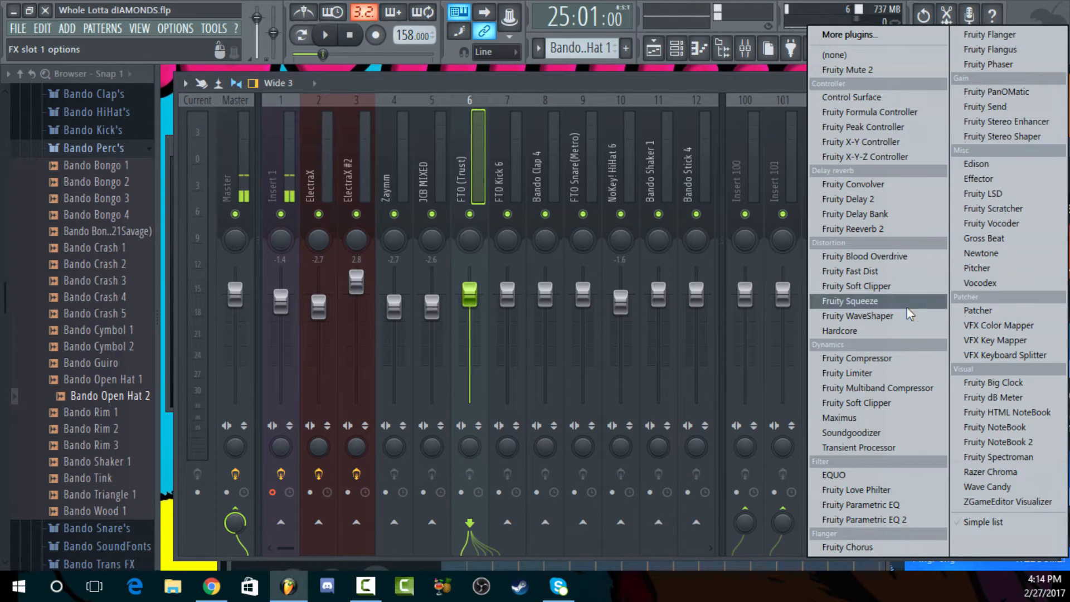
click(858, 522)
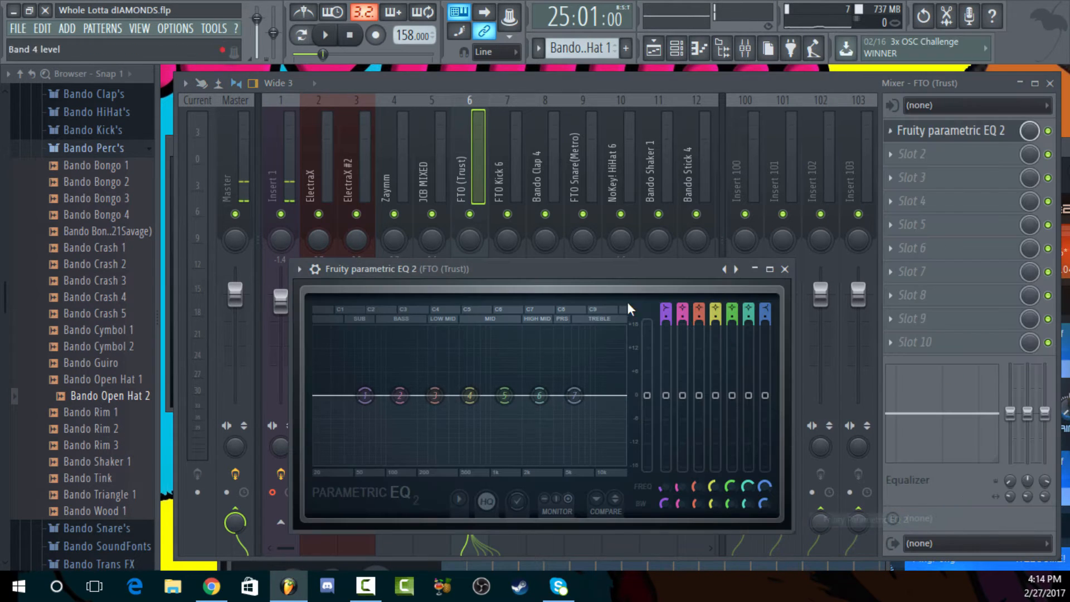
Solo the FTO (Trust) track in the playlist and play it from bar 25
right_click(472, 215)
right_click(470, 215)
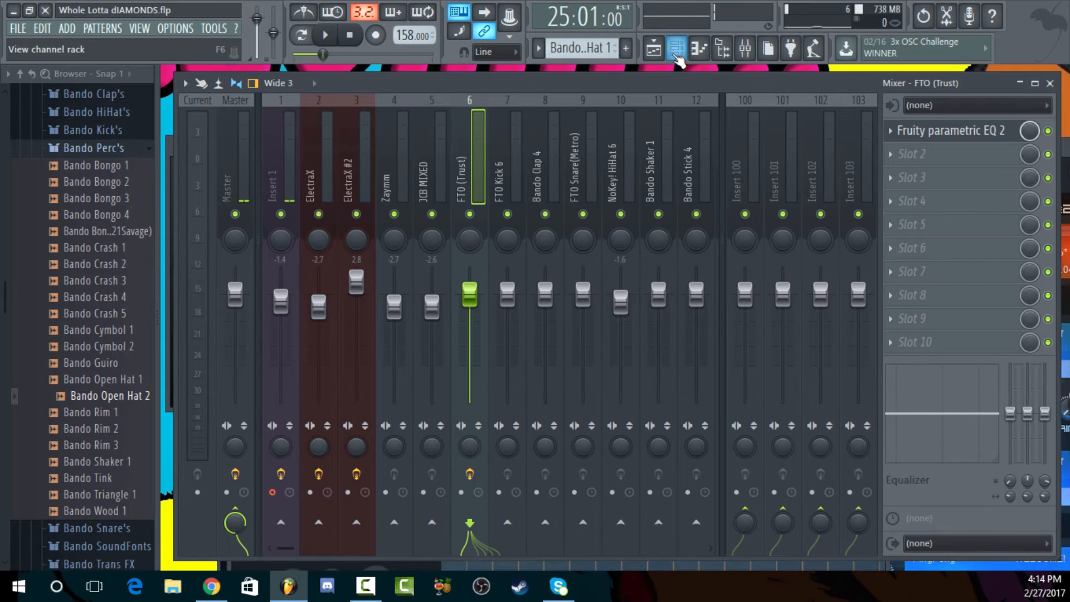
click(654, 49)
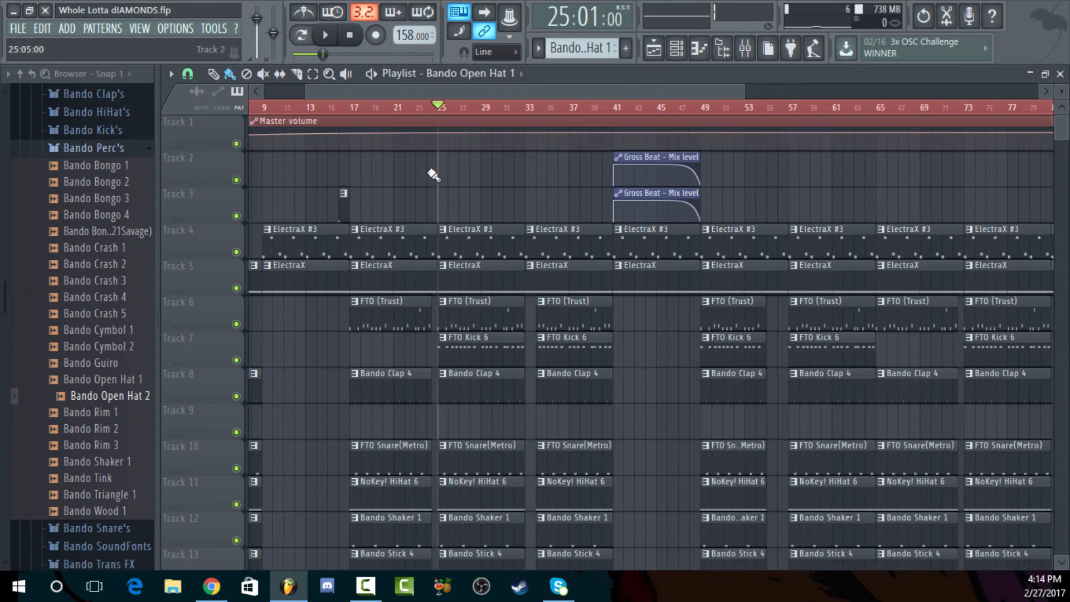
right_click(236, 325)
key(space)
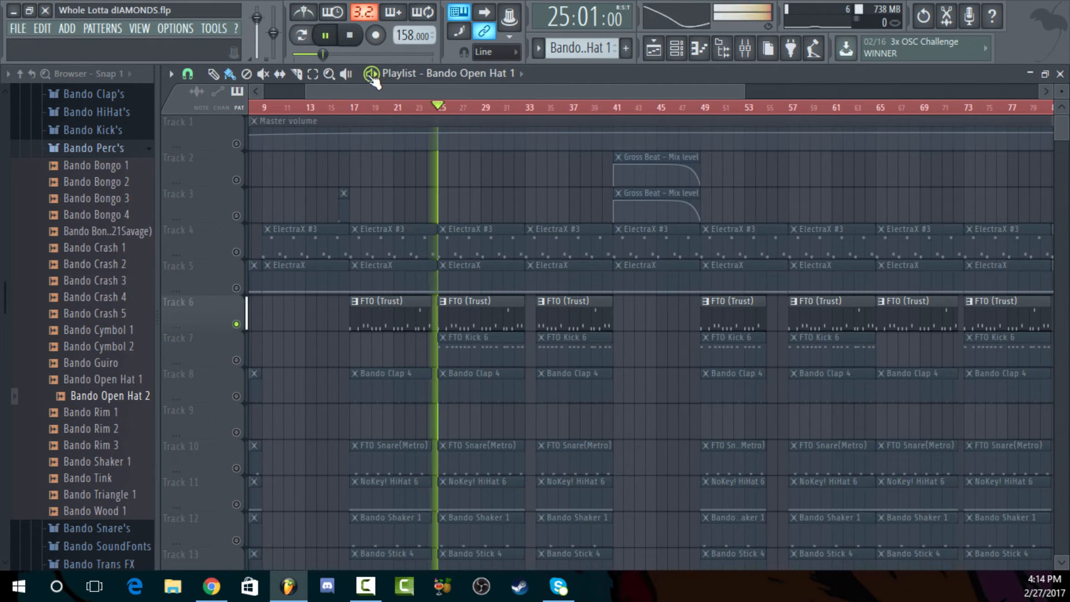
Open the Fruity parametric EQ 2 on the FTO (Trust) mixer track, examine the soloed 808's spectrum, and stop playback
click(745, 48)
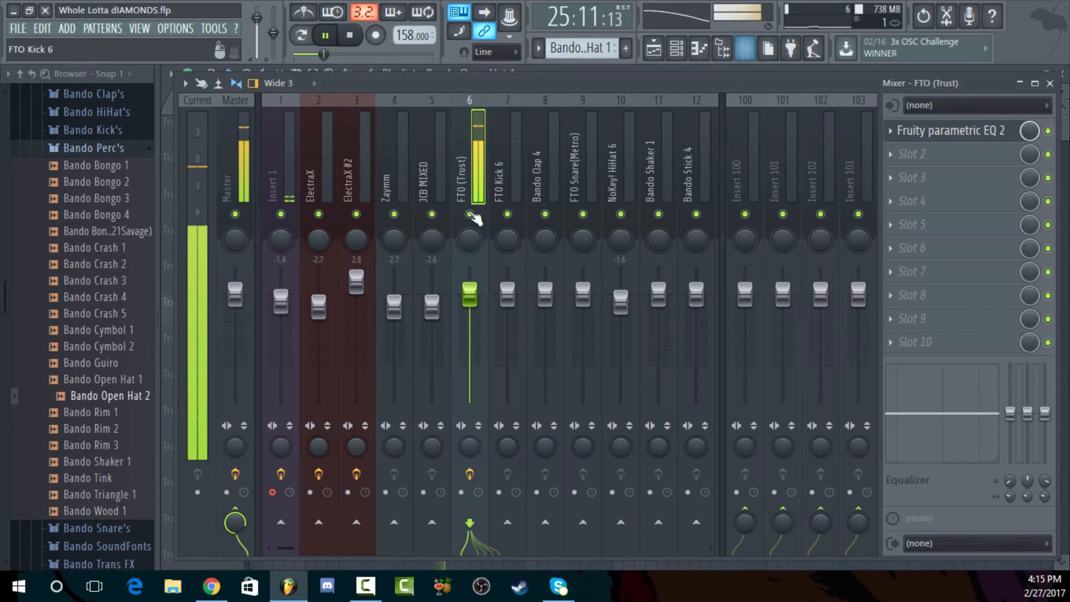
click(948, 131)
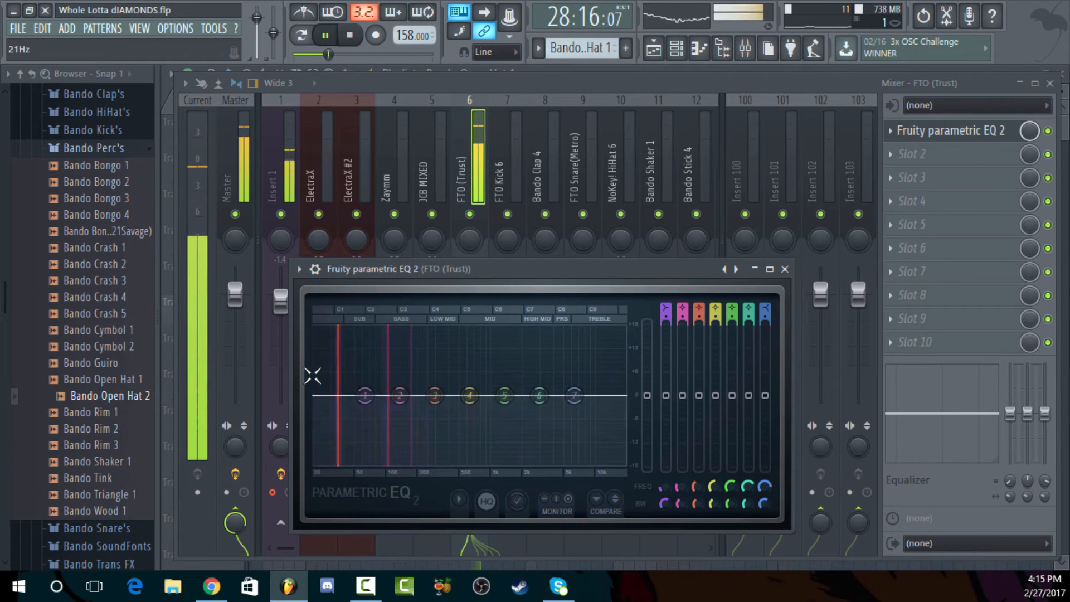
key(space)
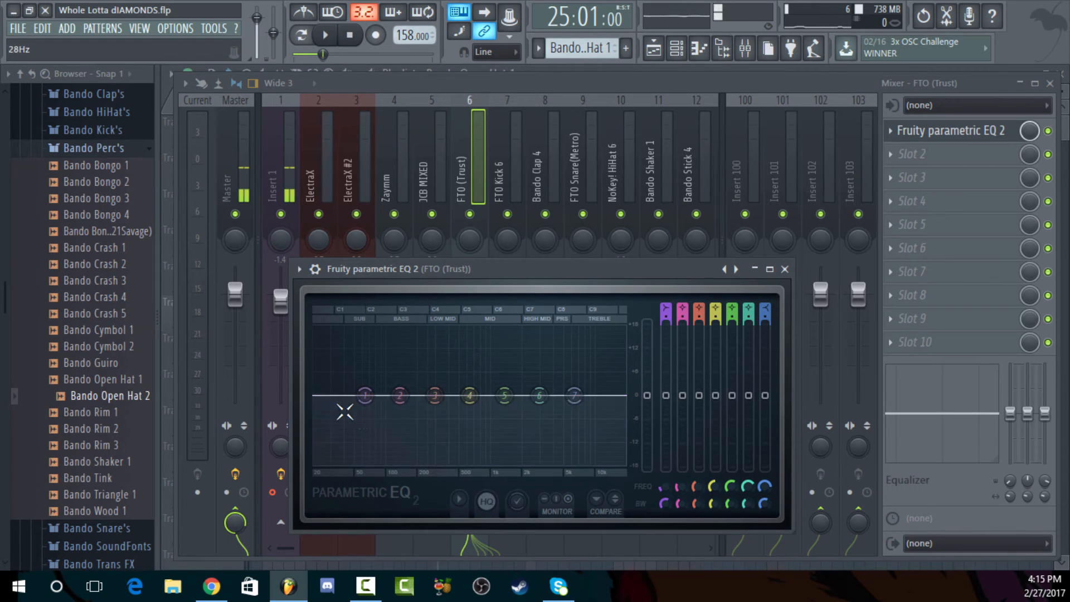
Return to the playlist and unsolo the FTO (Trust) track so all tracks are active
click(415, 82)
click(703, 48)
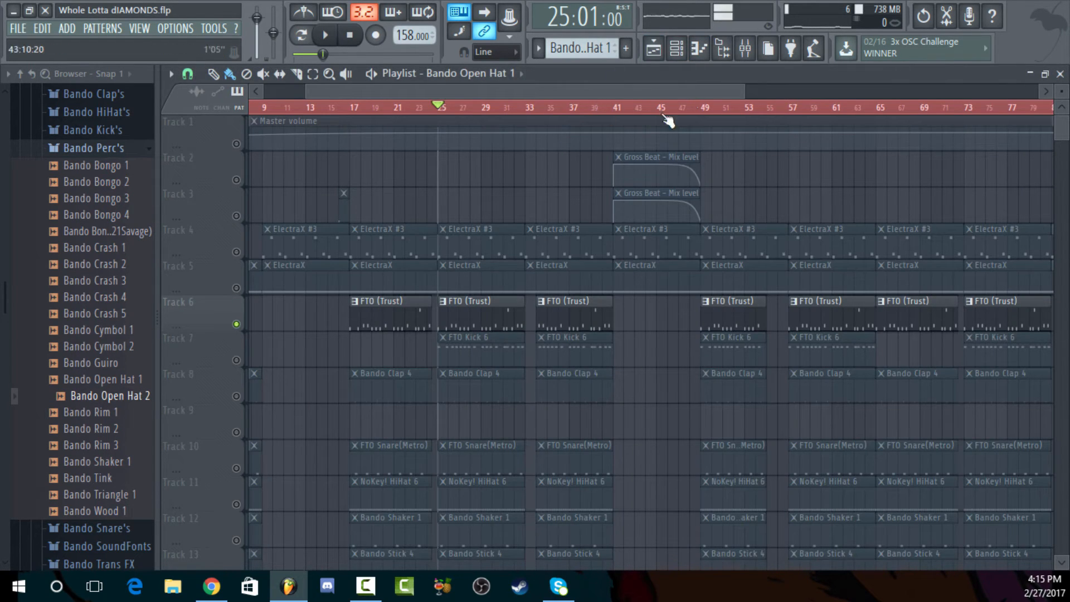
right_click(237, 324)
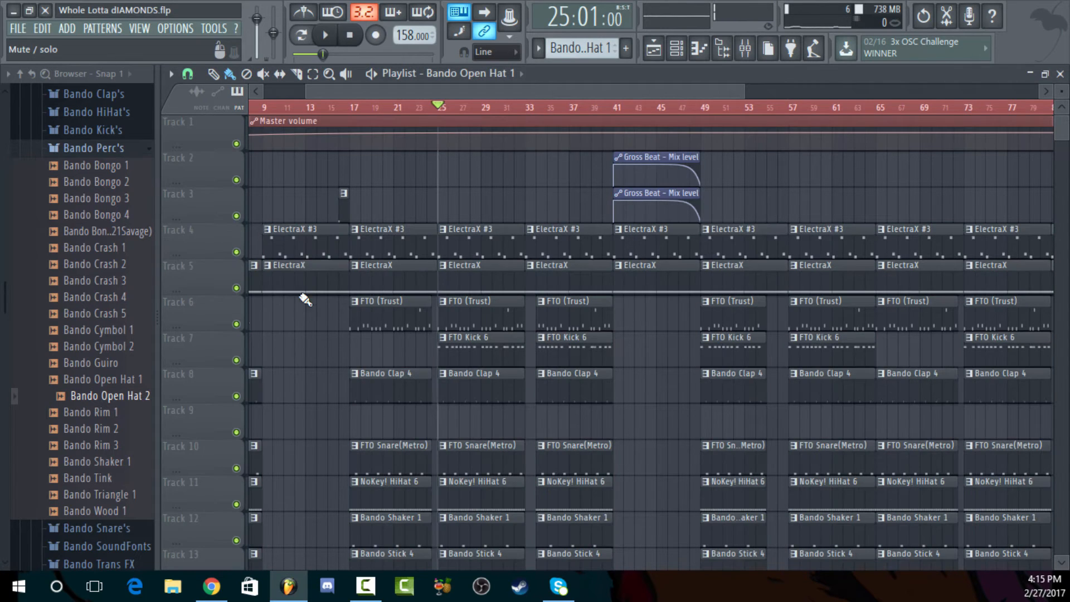
Play the full beat from bar 25, examine the FTO (Trust) track's parametric EQ spectrum in the mixer, and stop playback
key(space)
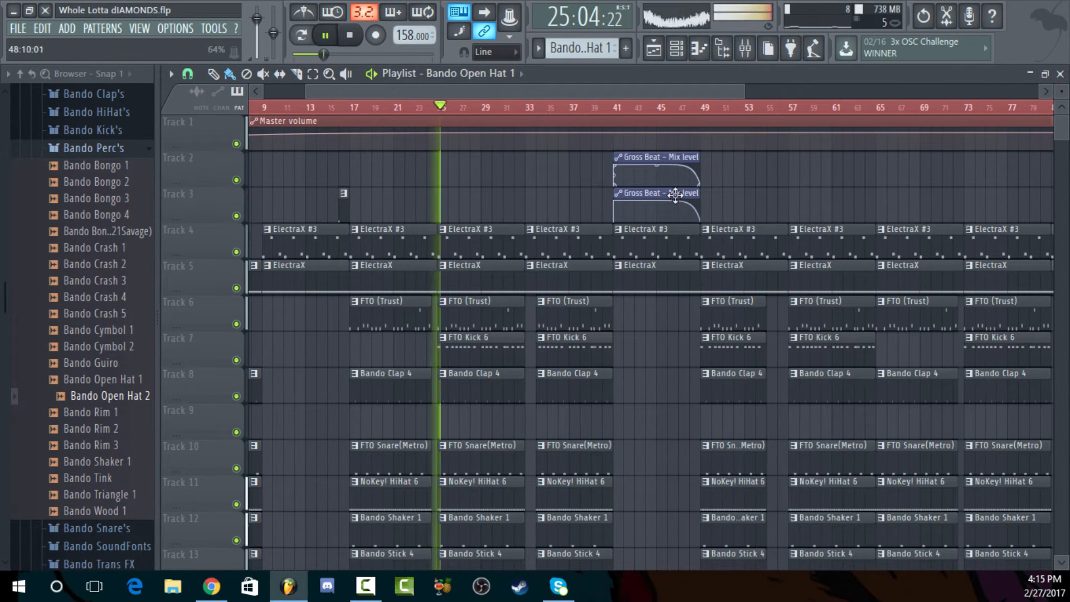
click(745, 48)
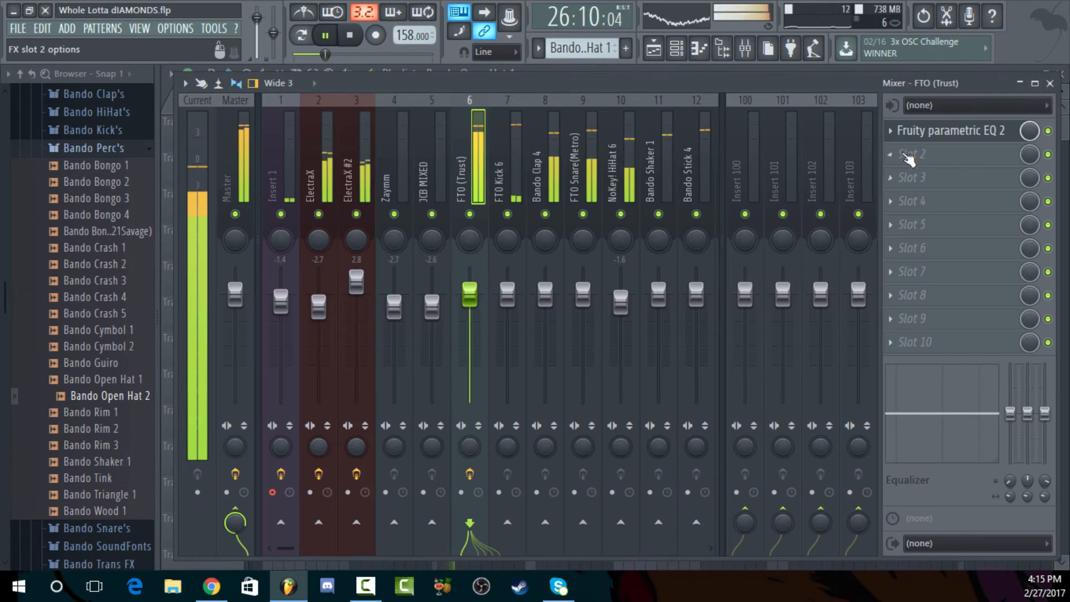
click(903, 134)
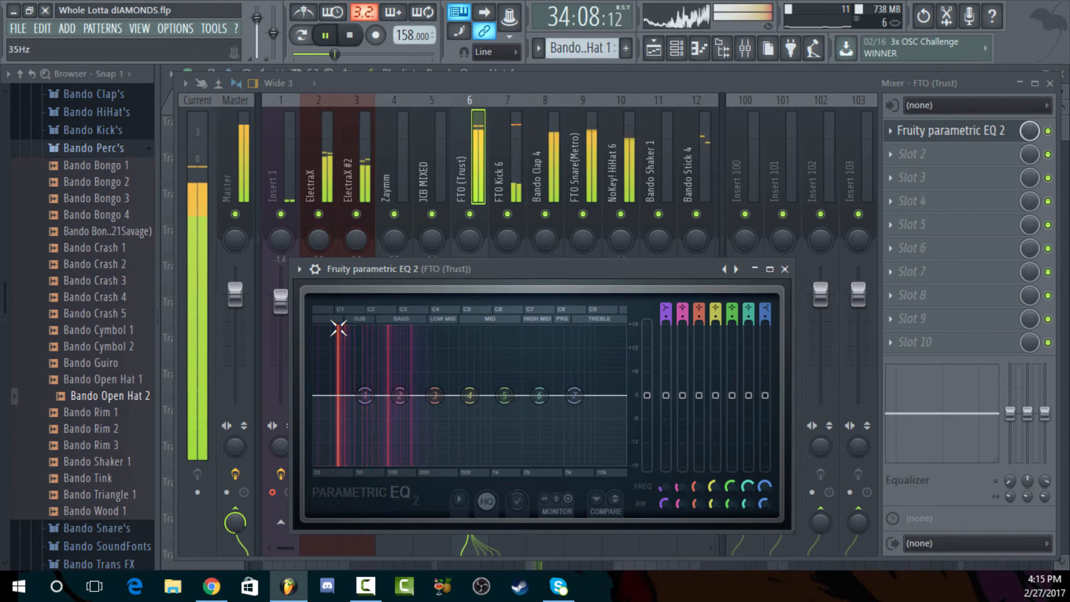
click(347, 40)
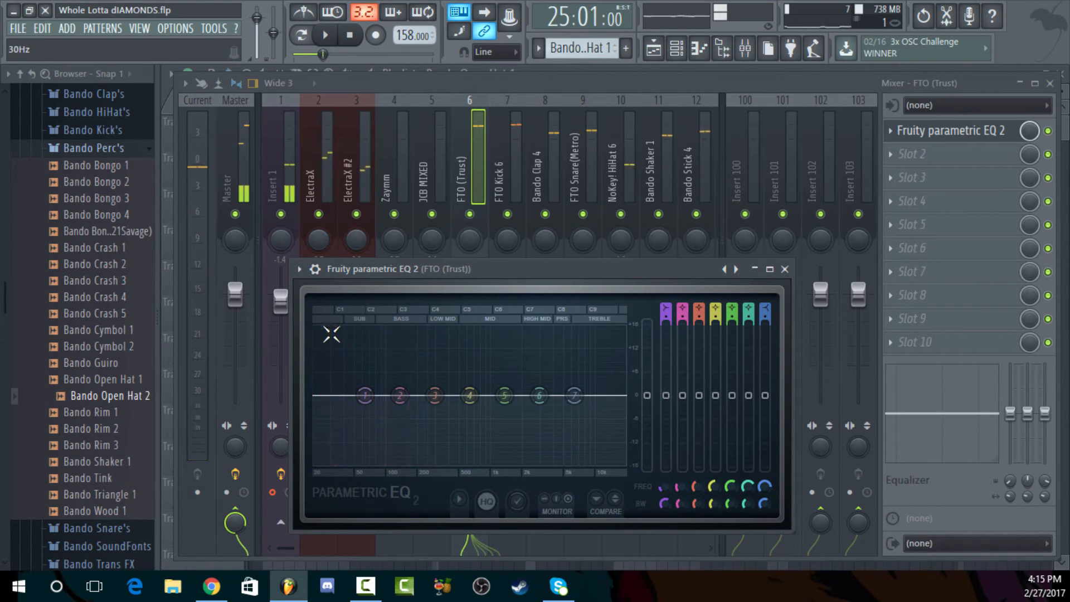
Open the ElectraX mixer track's Fruity parametric EQ 2, examine its high-pass curve during playback, and stop
click(325, 178)
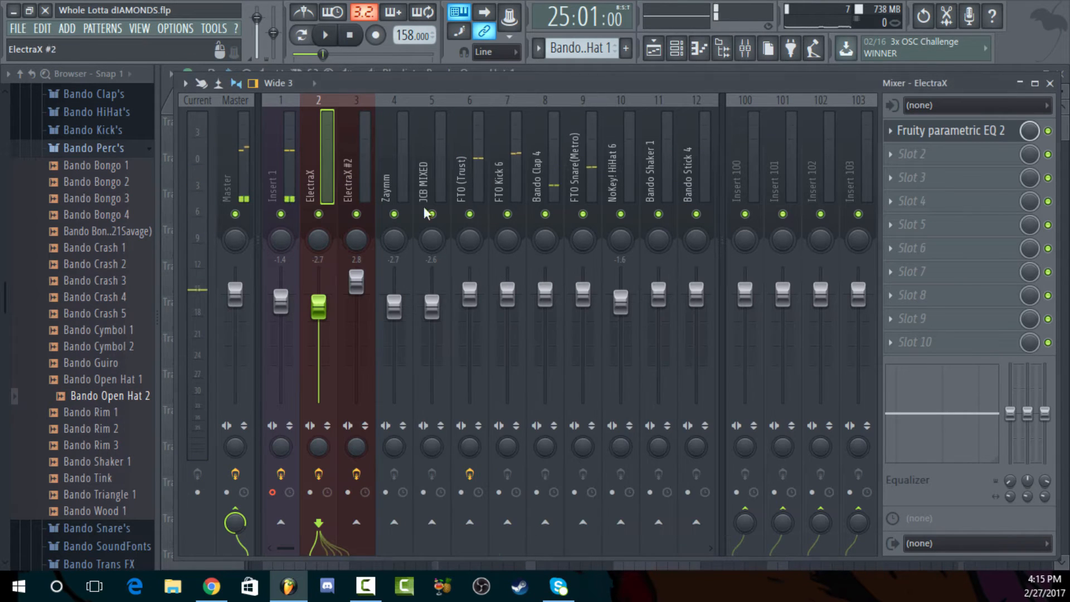
click(969, 144)
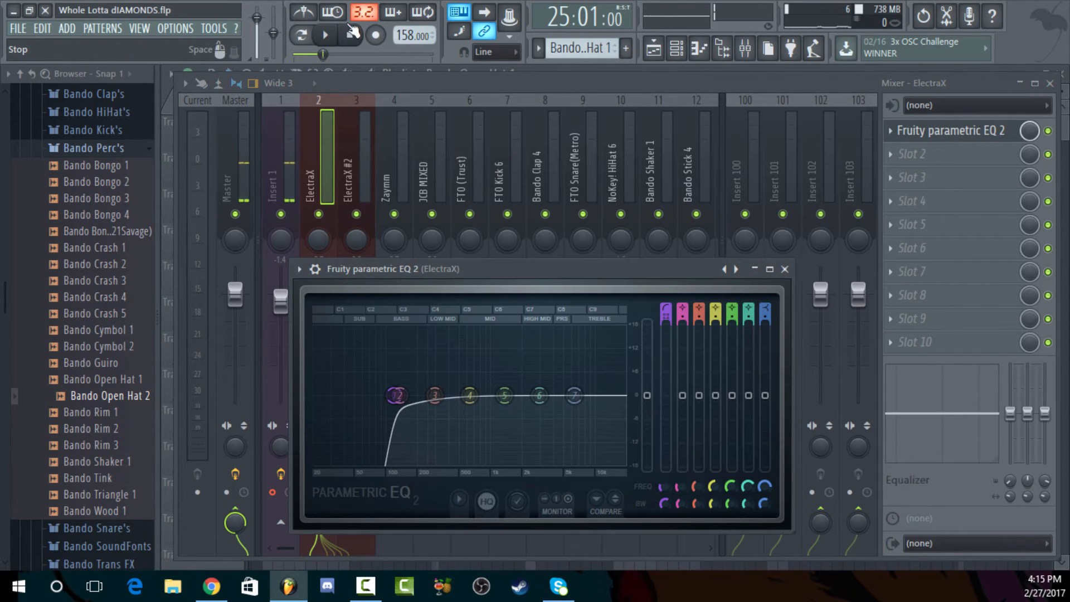
click(326, 35)
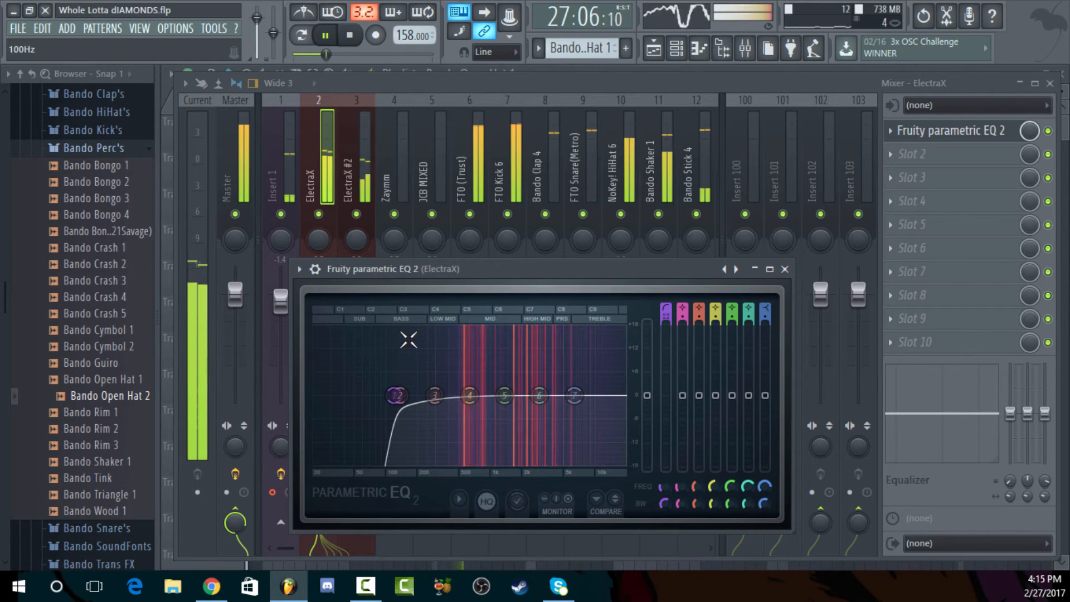
key(space)
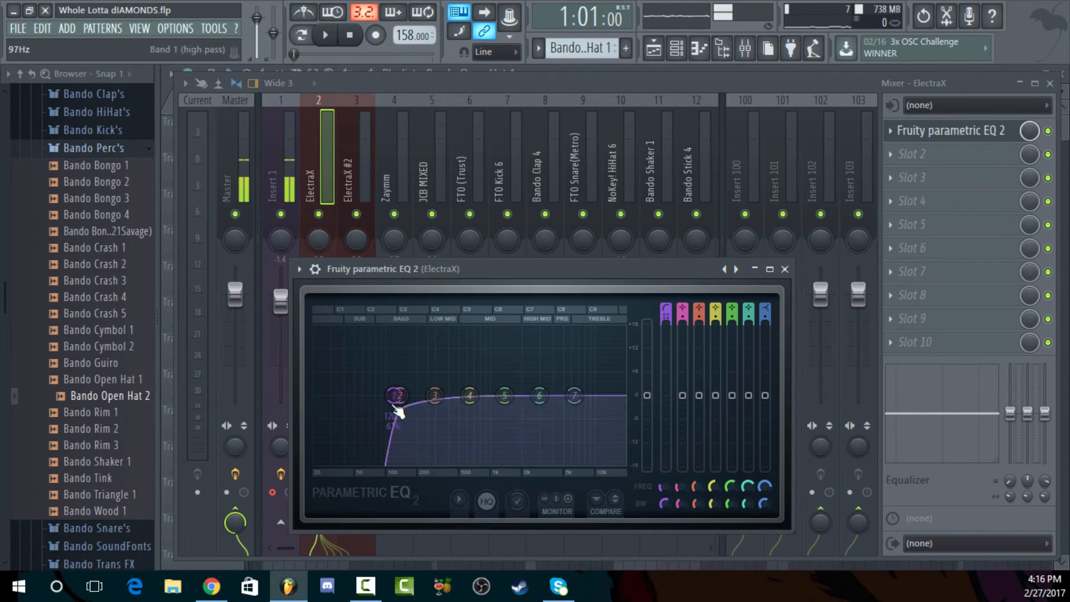
Bring the playlist forward and select all the clips of the arrangement
click(632, 78)
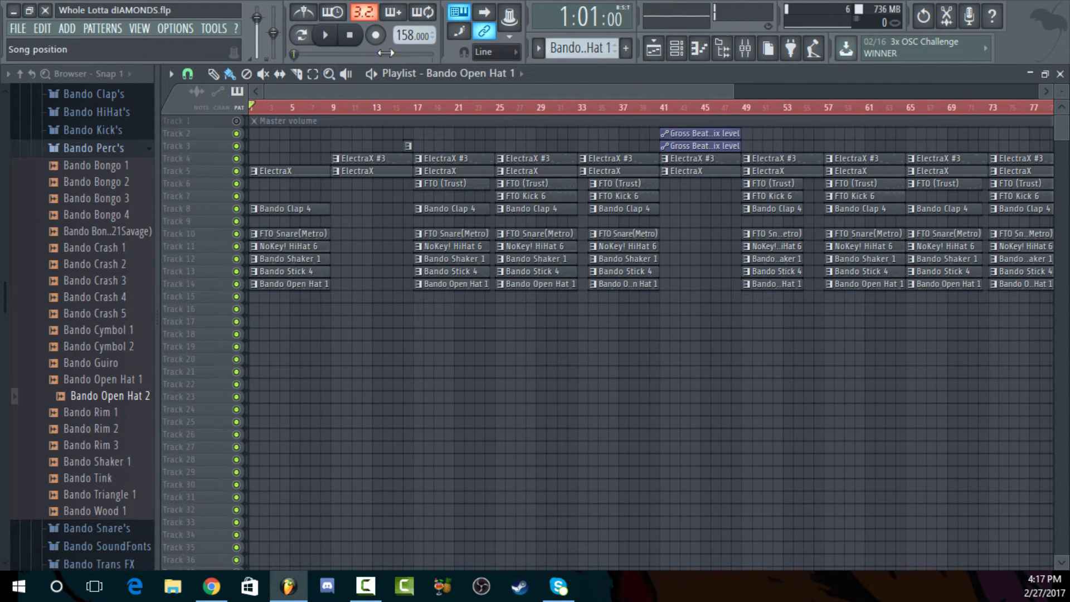
right_click(417, 113)
drag(421, 117, 134, 114)
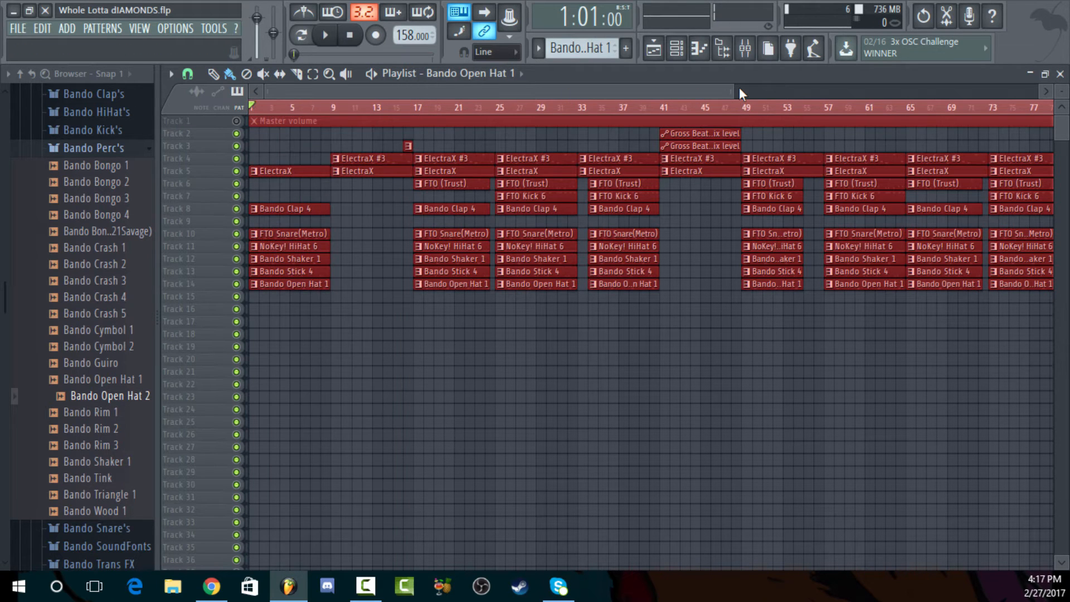
drag(732, 91, 1040, 93)
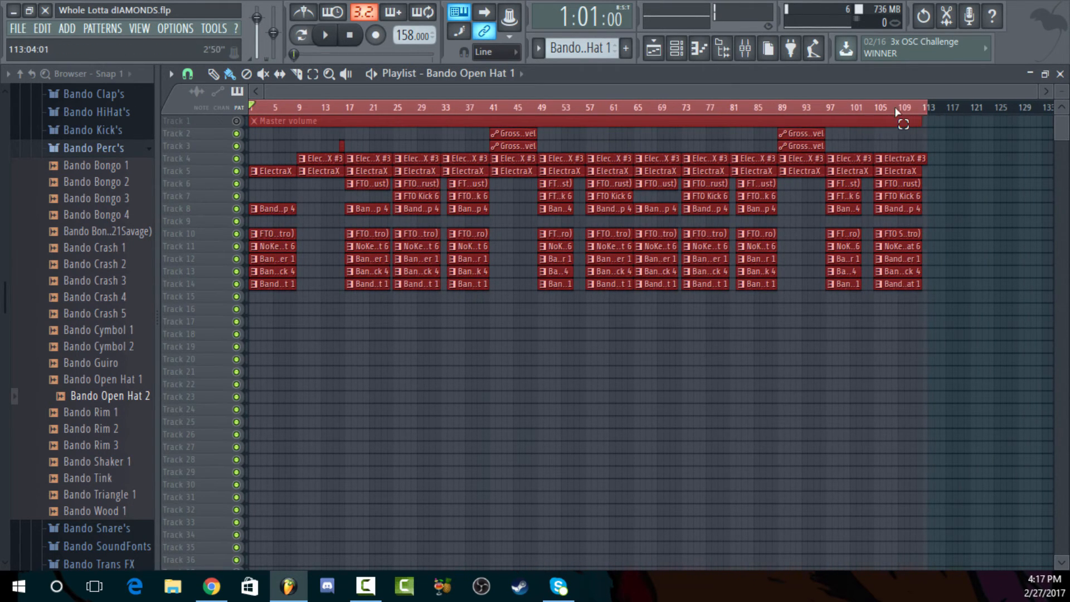
Select bars 1 to 17 in the playlist timeline, play the intro from bar 1, and stop playback
drag(896, 112, 346, 115)
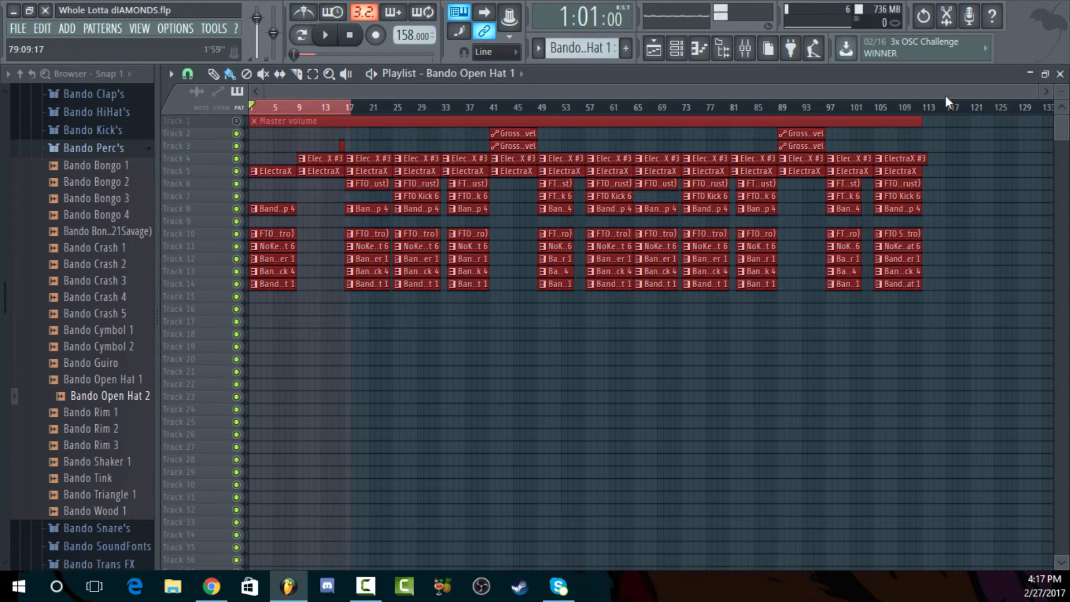
drag(1034, 89, 504, 91)
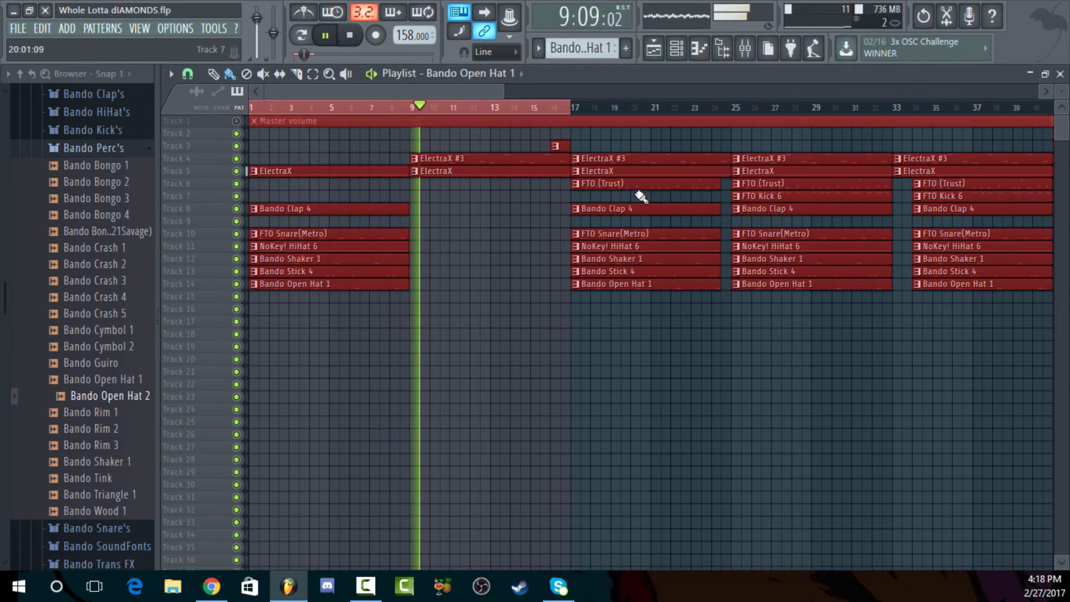
click(360, 40)
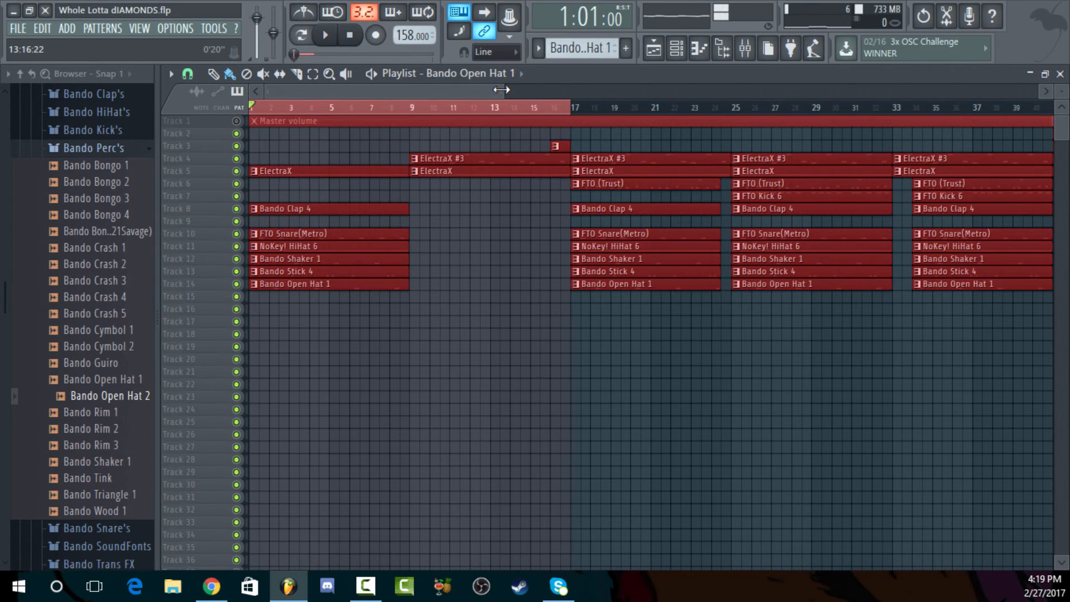
Set the playlist time selection to bars 17 to 41, play that section, and stop playback
drag(501, 90, 582, 89)
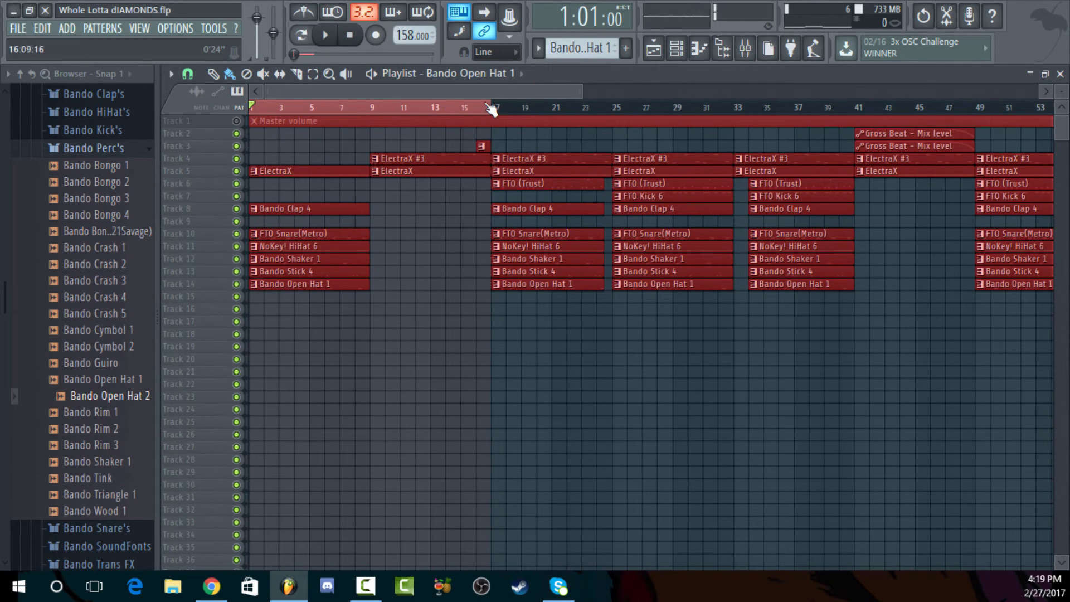
drag(490, 109, 869, 130)
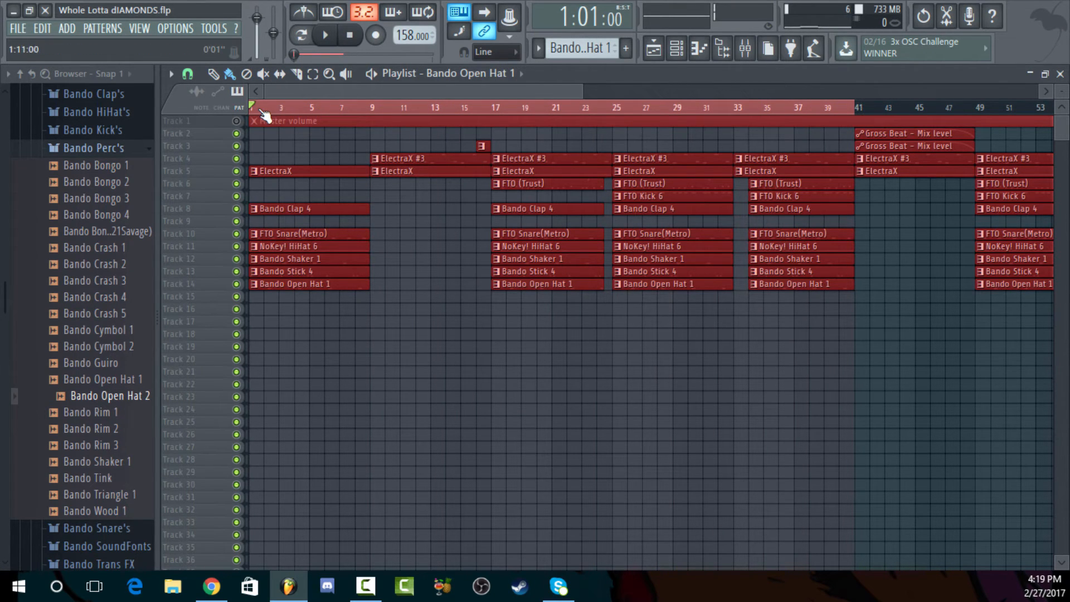
drag(263, 113, 501, 114)
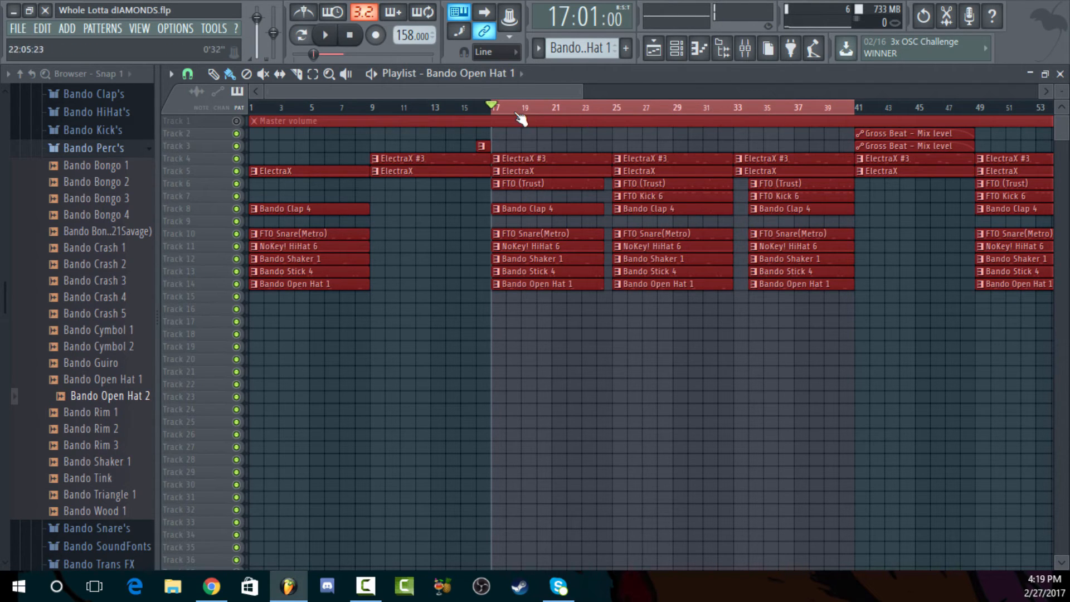
click(324, 34)
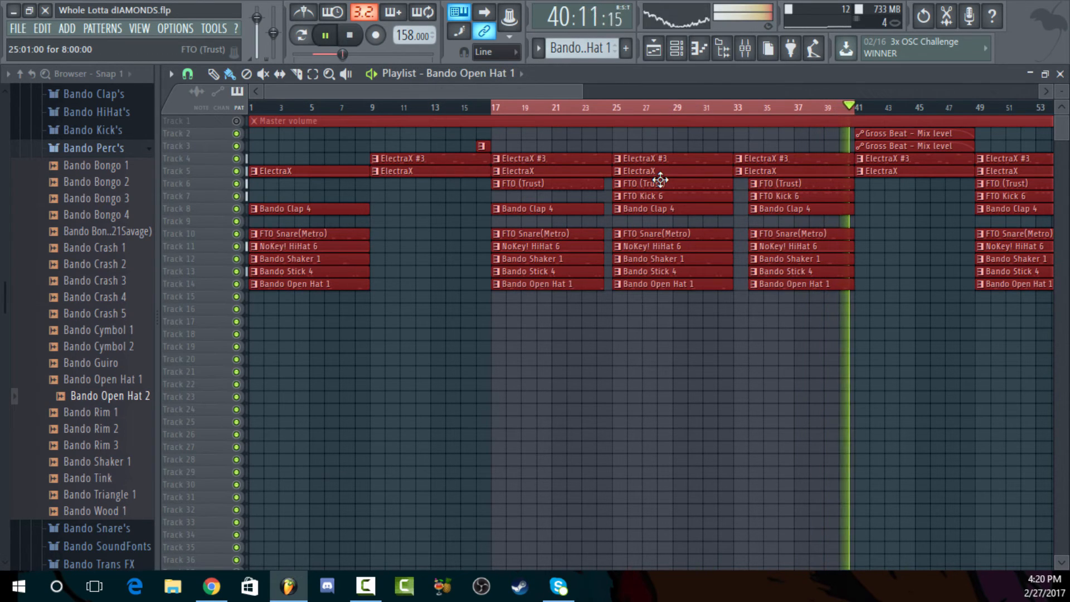
key(space)
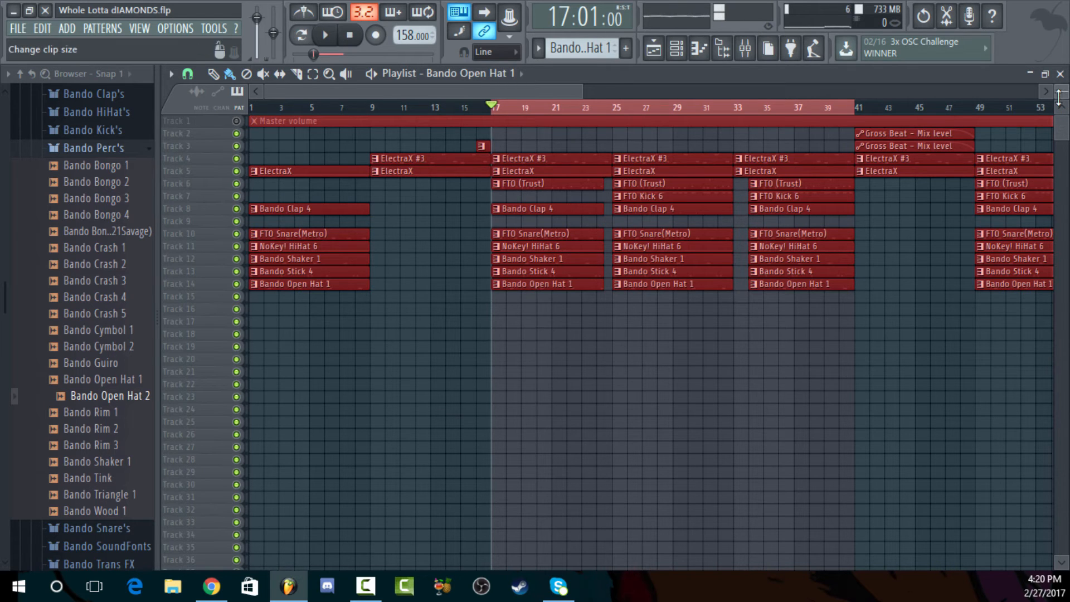
Examine how the clips are arranged across the whole playlist, including the sections after bar 41 and the drum dropouts
mouse_move(1059, 97)
mouse_down()
mouse_move(1059, 85)
mouse_move(1062, 98)
mouse_up()
drag(588, 93, 513, 86)
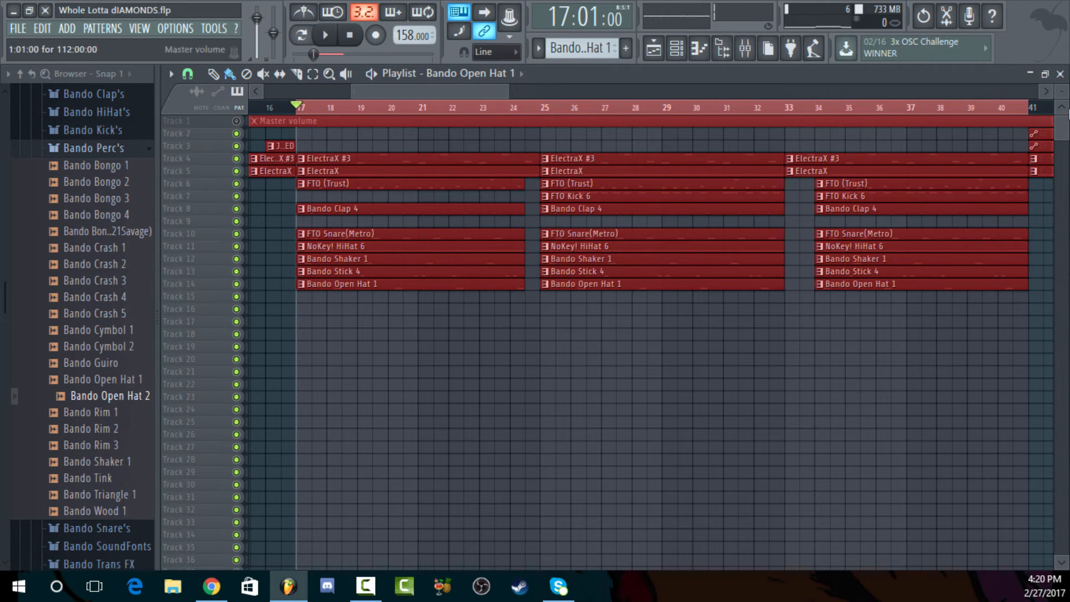
drag(508, 91, 405, 92)
scroll(818, 104, down, 2)
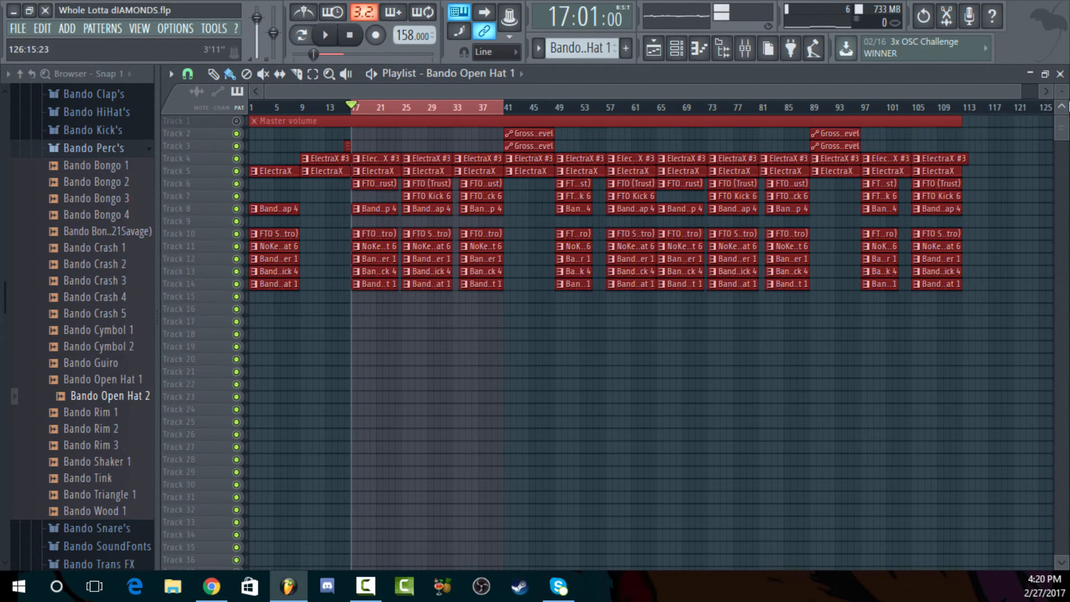
drag(1061, 91, 650, 107)
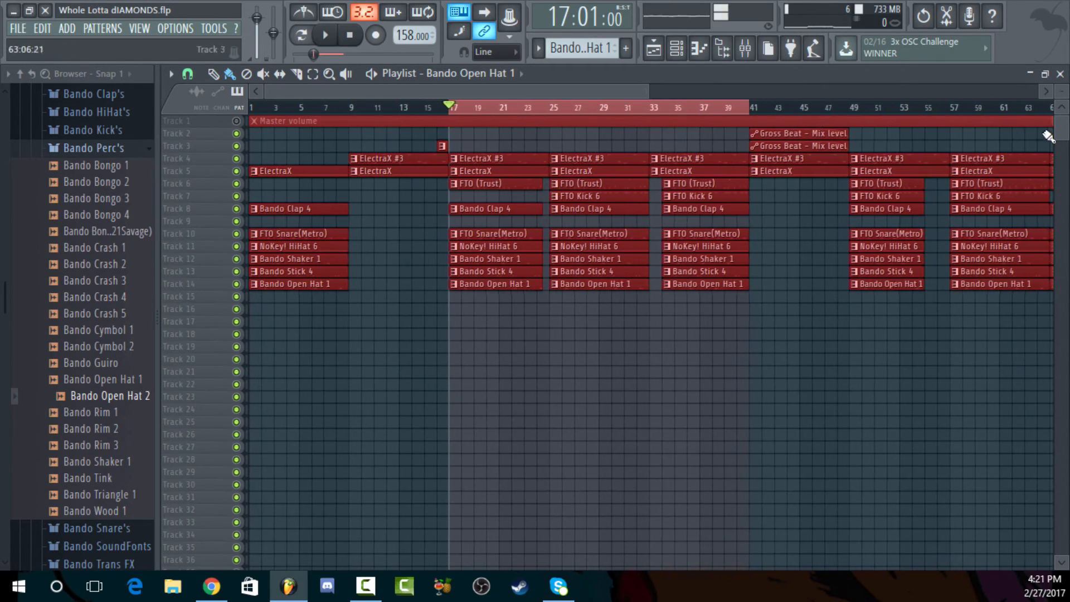
mouse_move(1062, 92)
mouse_down()
mouse_move(1062, 82)
mouse_move(1062, 92)
mouse_up()
drag(649, 89, 1046, 90)
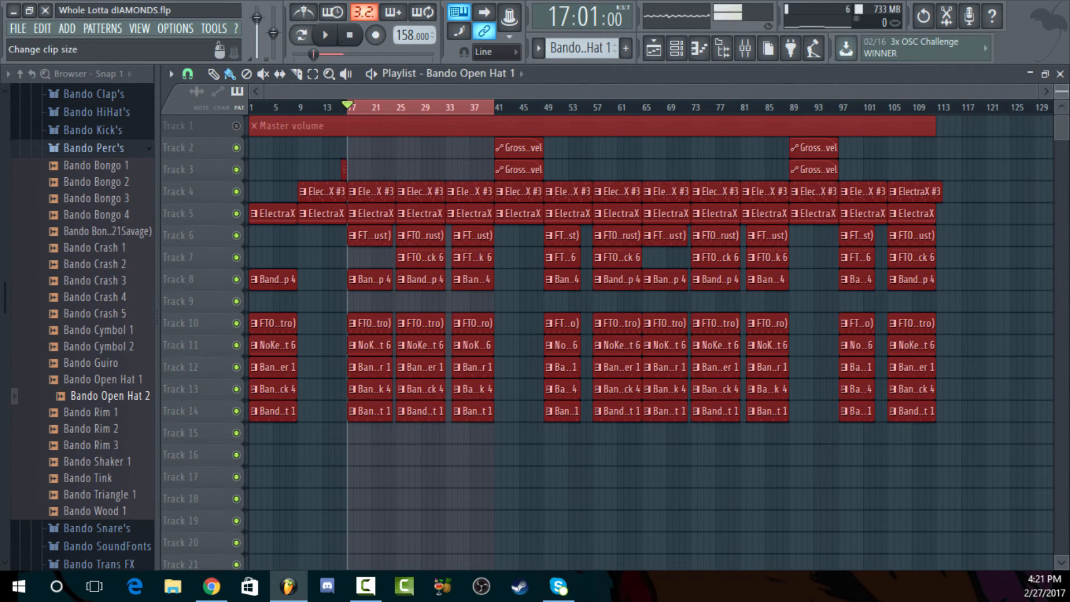
drag(1062, 91, 674, 115)
scroll(966, 139, down, 3)
scroll(963, 139, up, 3)
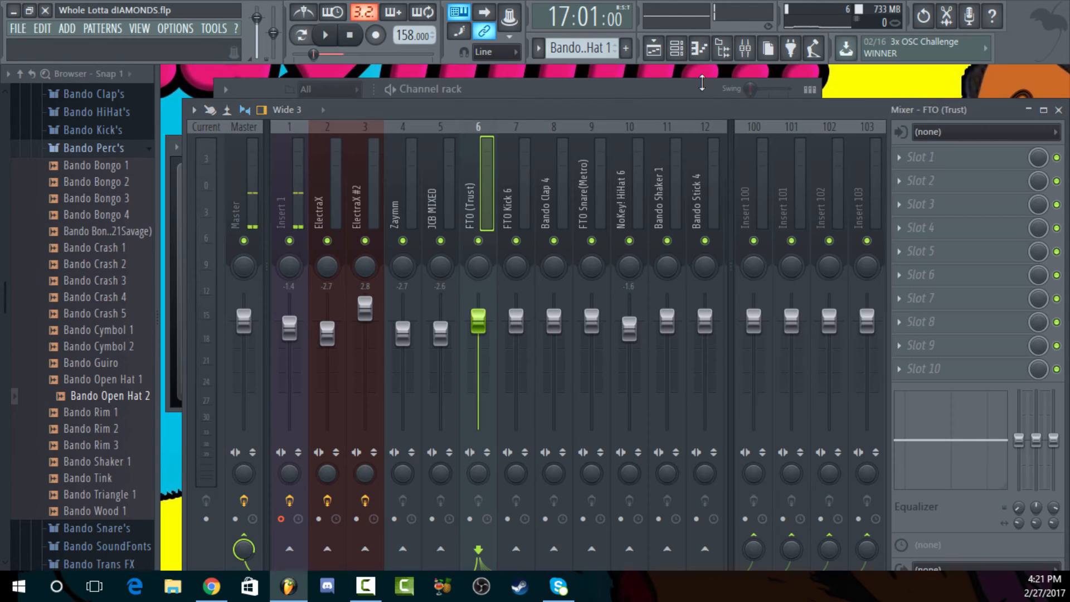
Close the playlist, bring the channel rack forward, and switch to the Zaymm pattern
click(1060, 73)
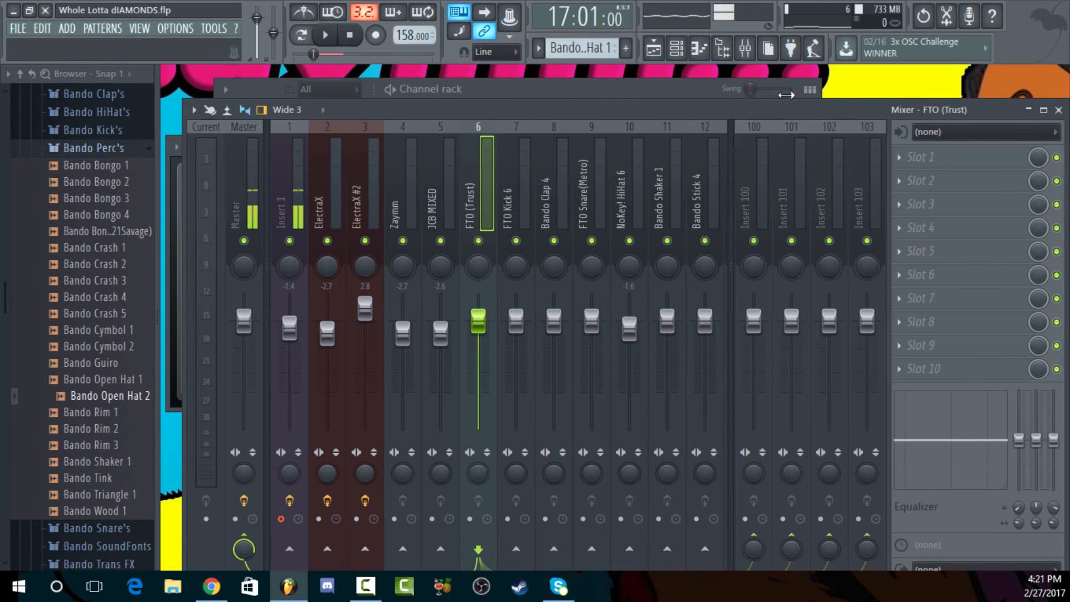
click(654, 49)
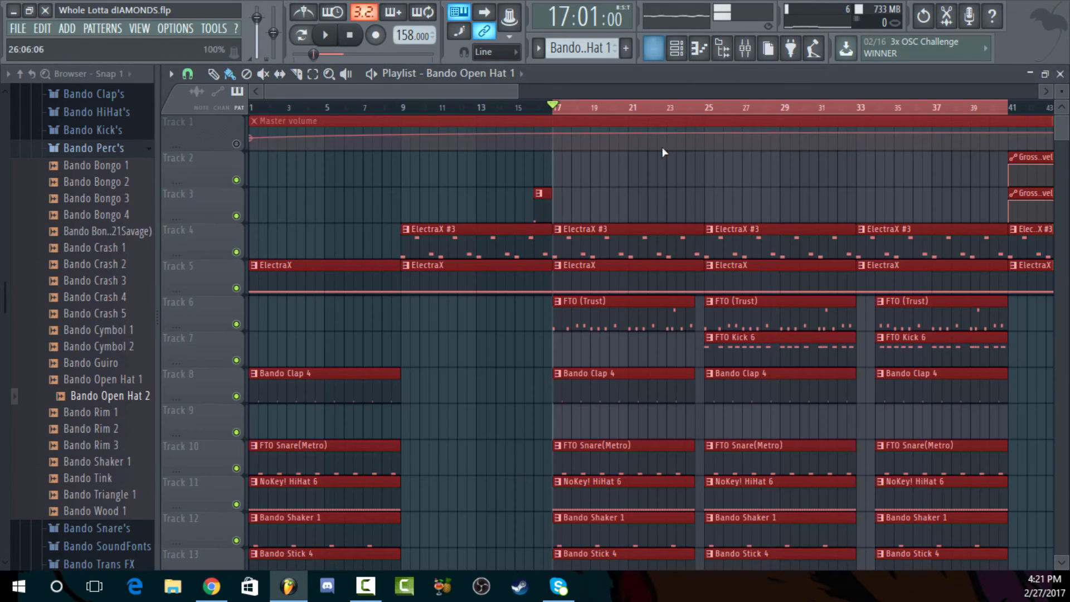
click(1060, 74)
click(574, 92)
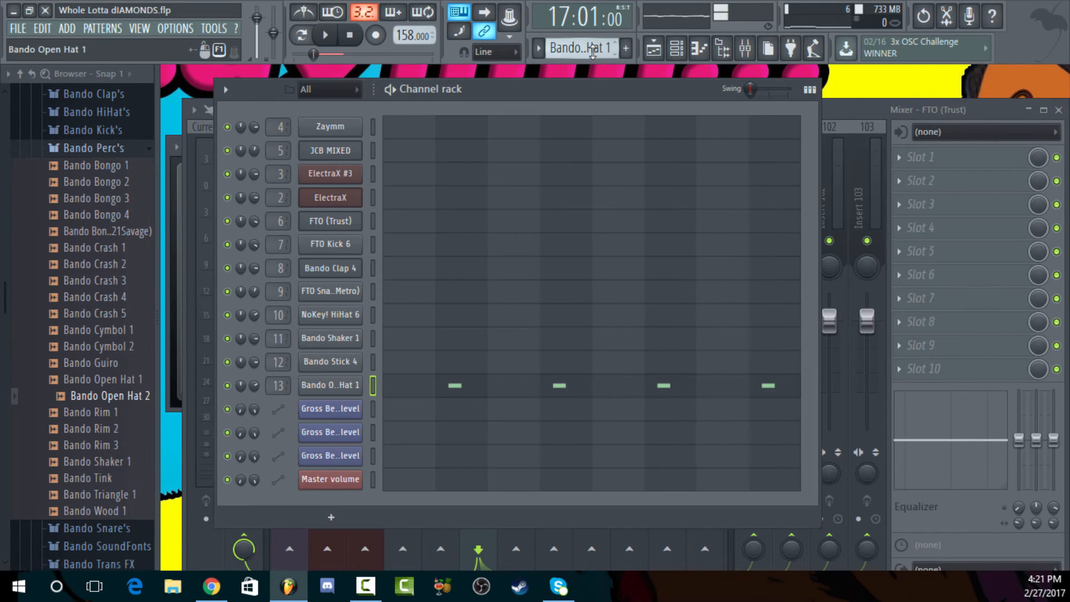
drag(592, 49, 592, 83)
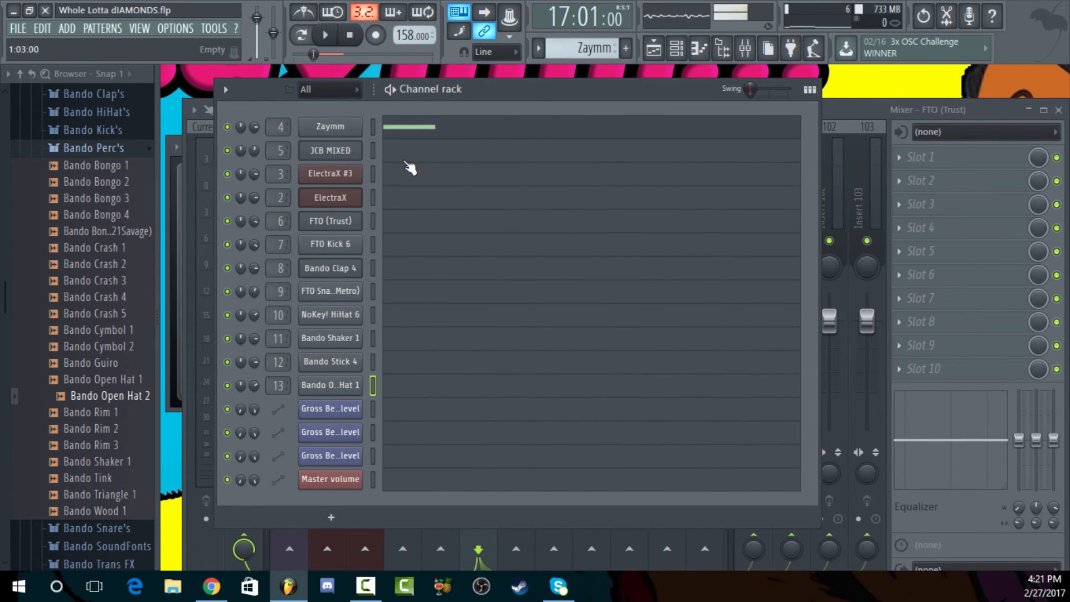
Add the Bando Tink sample from the Bando Perc's folder as a new channel below Master volume
drag(103, 264, 349, 498)
right_click(349, 505)
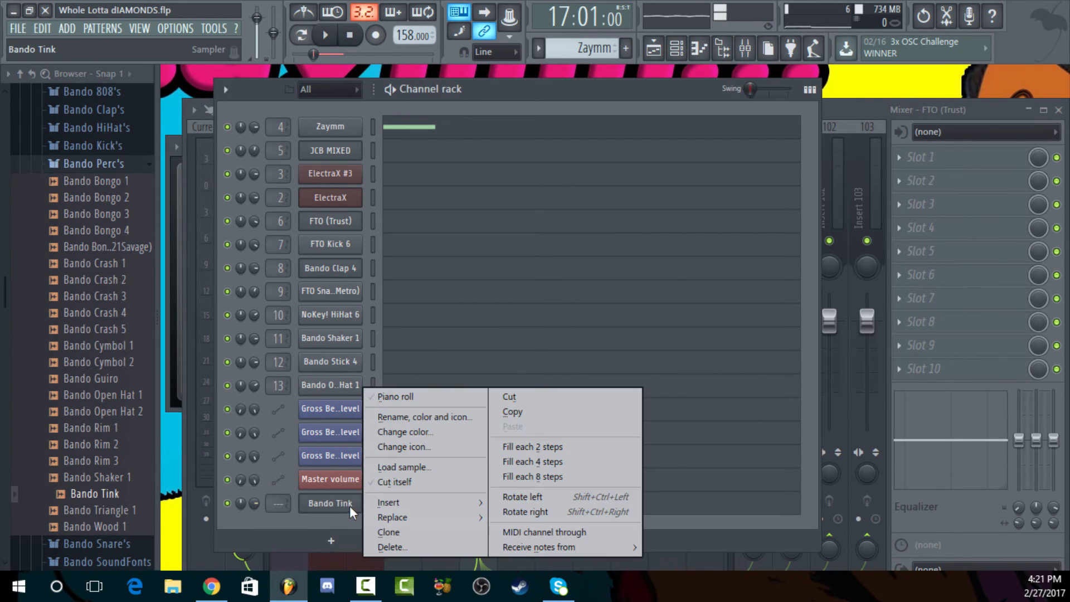
click(349, 507)
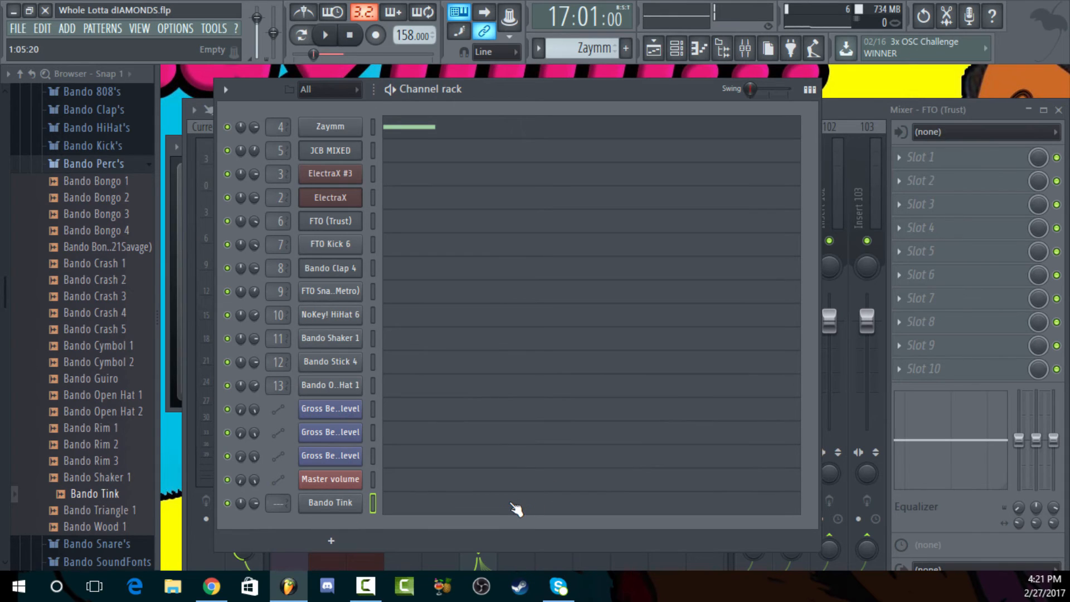
View the Bando Tink channel's empty piano roll and delete that channel from the channel rack
click(422, 512)
click(1061, 74)
right_click(338, 514)
click(399, 546)
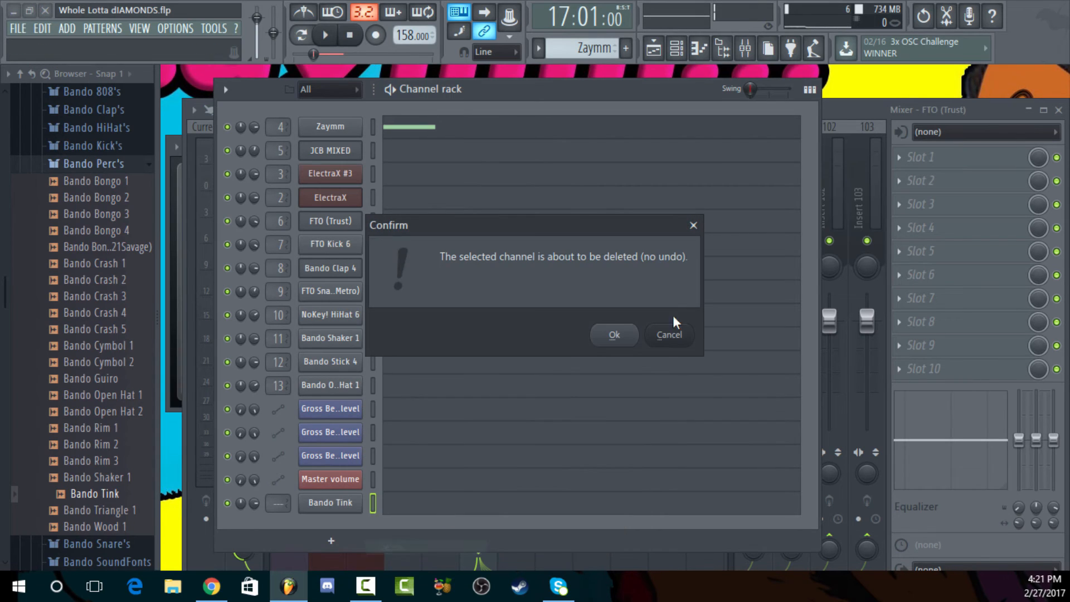
click(601, 342)
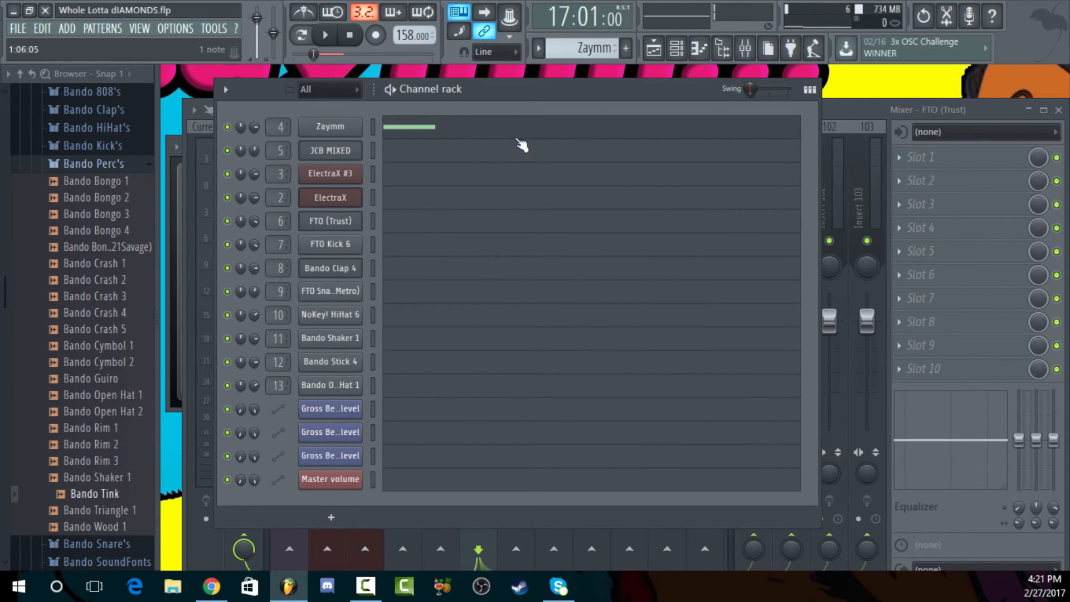
View the Zaymm notes in the piano roll and switch to the ElectraX #3 pattern
click(500, 128)
click(1060, 75)
scroll(597, 51, down, 1)
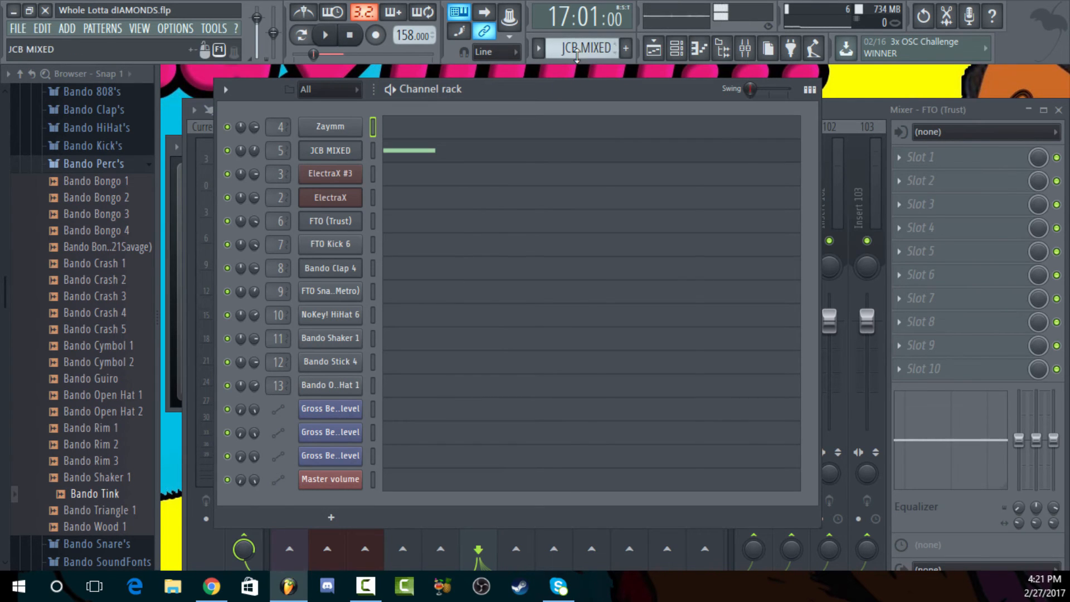
scroll(577, 51, down, 1)
Examine the ElectraX #3 melody notes in the piano roll across their full pitch range
click(478, 178)
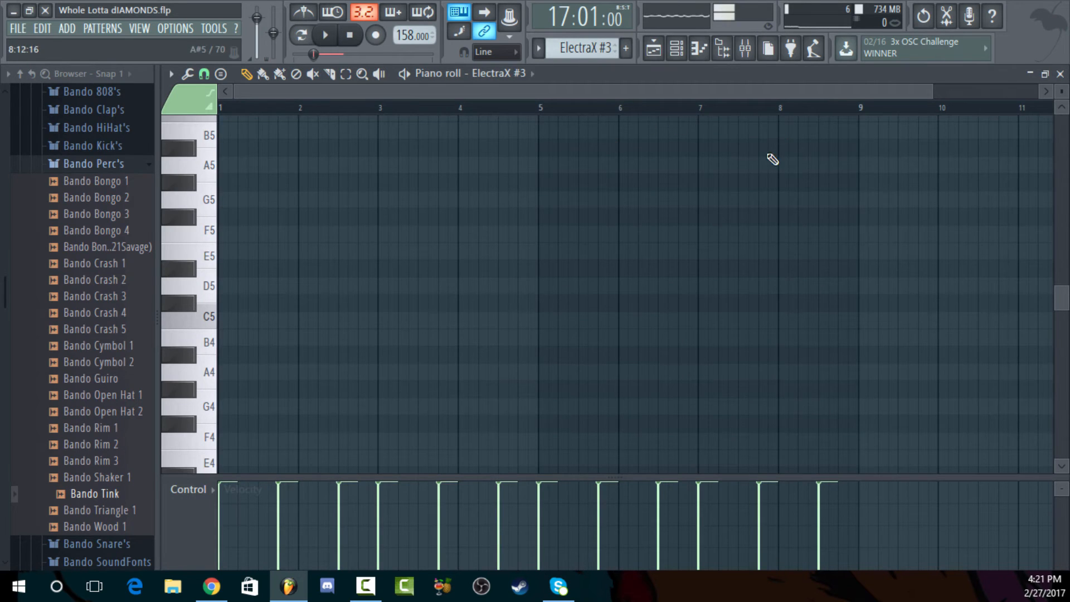
scroll(773, 159, down, 2)
scroll(851, 176, up, 2)
mouse_move(1062, 92)
mouse_down()
mouse_move(1062, 102)
mouse_move(1062, 78)
mouse_move(1062, 97)
mouse_up()
scroll(942, 200, up, 1)
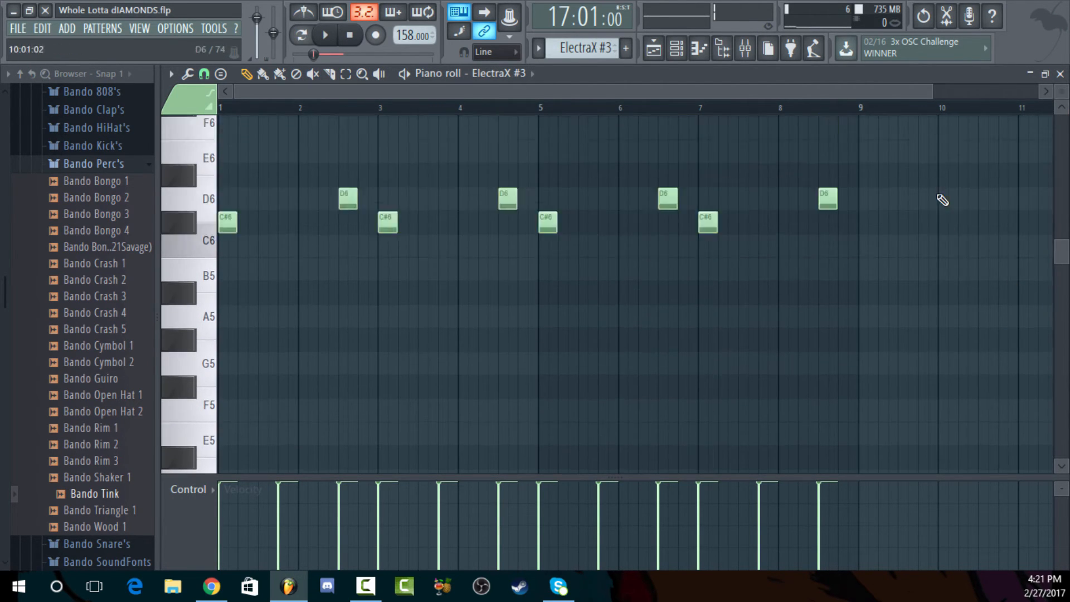
scroll(947, 212, up, 4)
scroll(953, 220, down, 2)
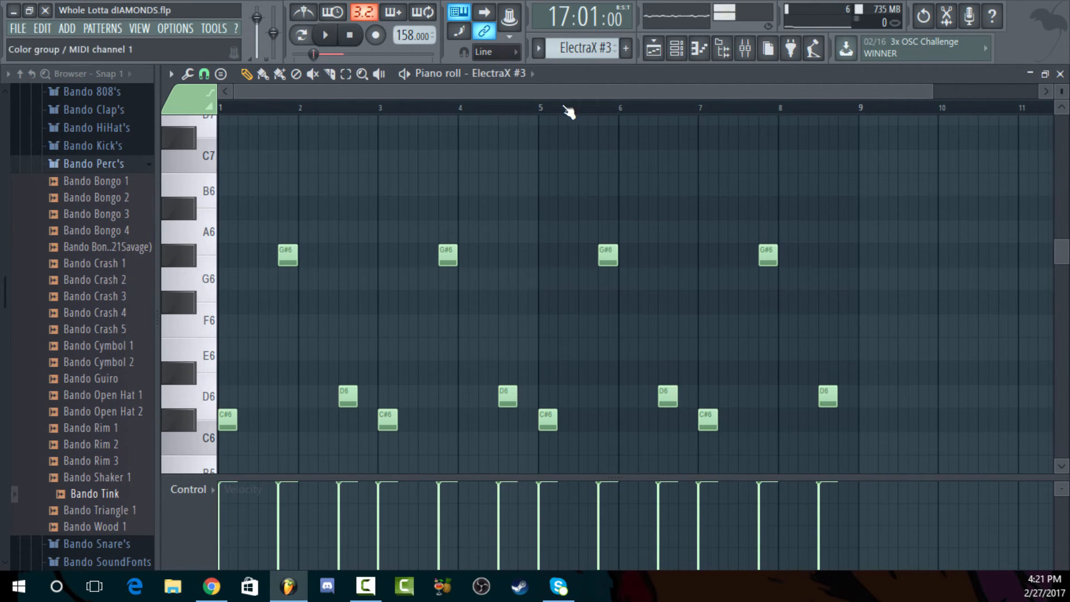
drag(1061, 89, 1005, 117)
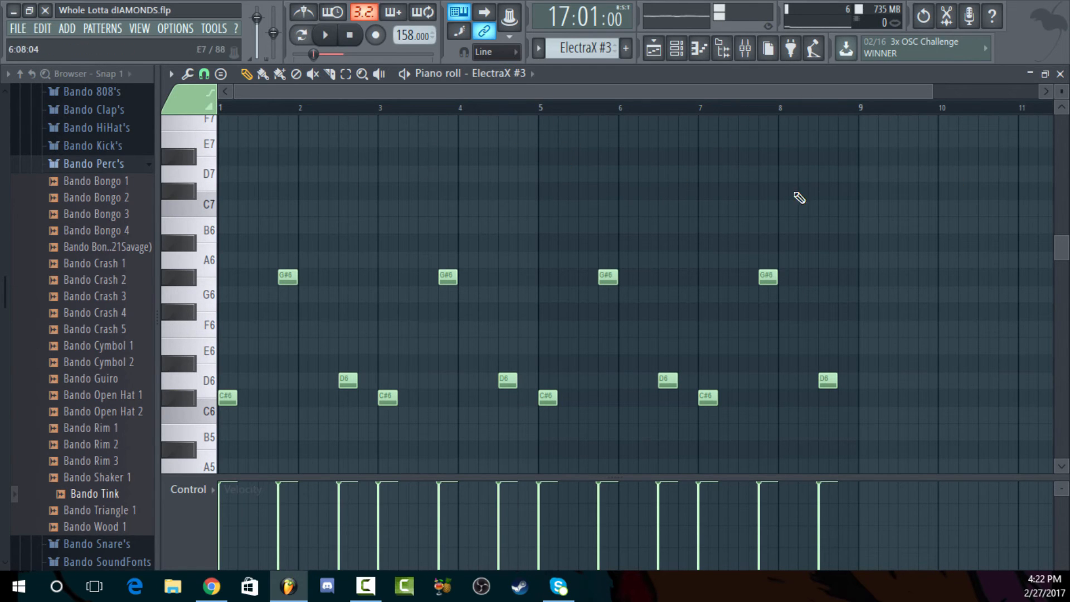
Open the playlist, set the time selection to bars 41 to 49, and briefly play that section
click(653, 49)
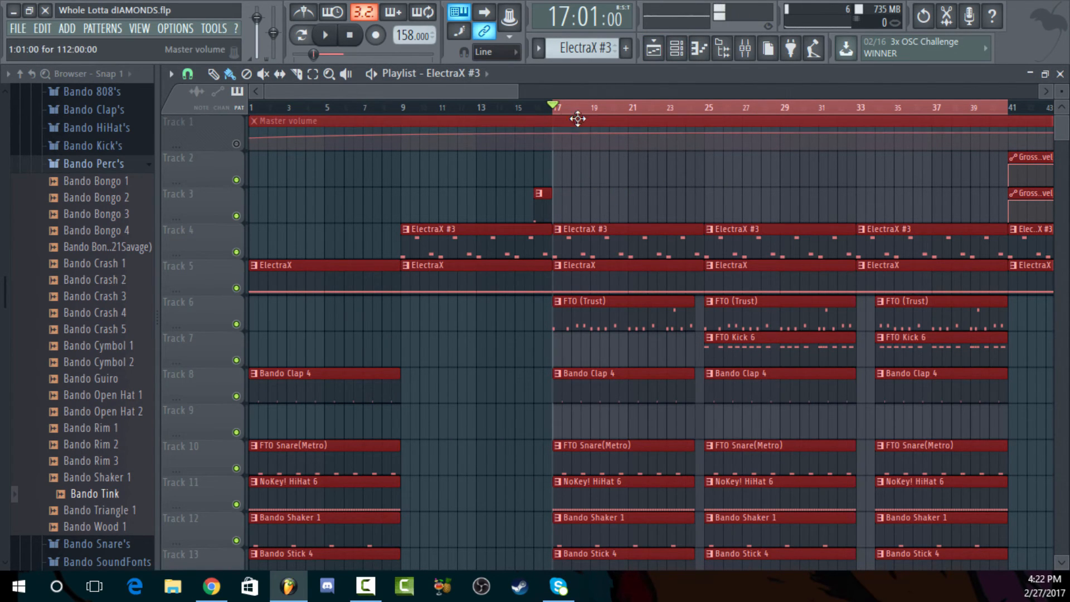
mouse_move(560, 110)
mouse_down()
mouse_move(712, 109)
mouse_move(523, 110)
mouse_move(667, 109)
mouse_move(554, 109)
mouse_move(607, 91)
mouse_move(800, 90)
mouse_up()
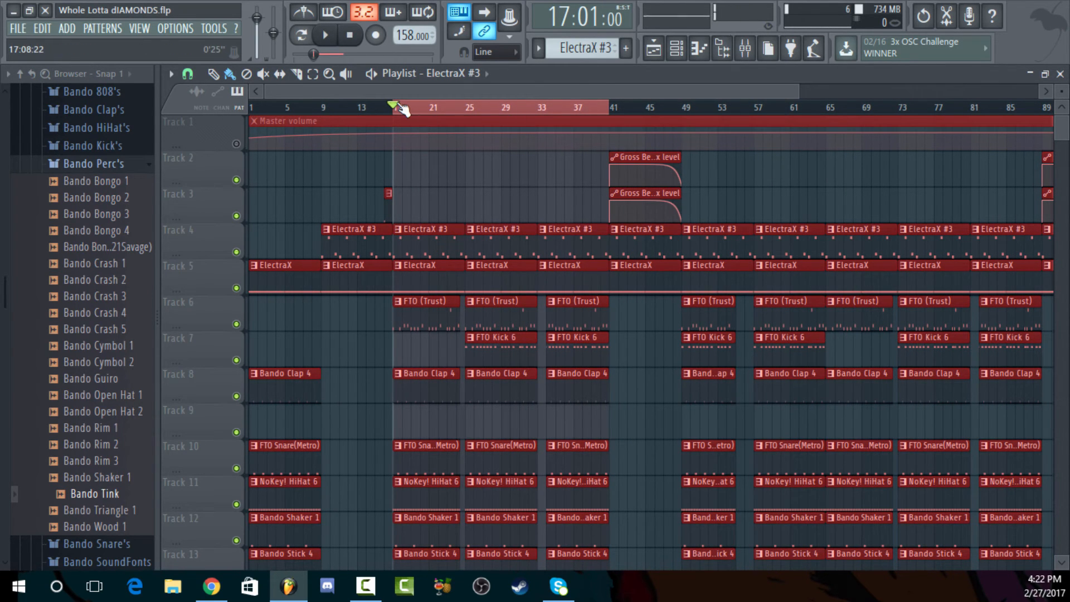
drag(616, 112, 704, 113)
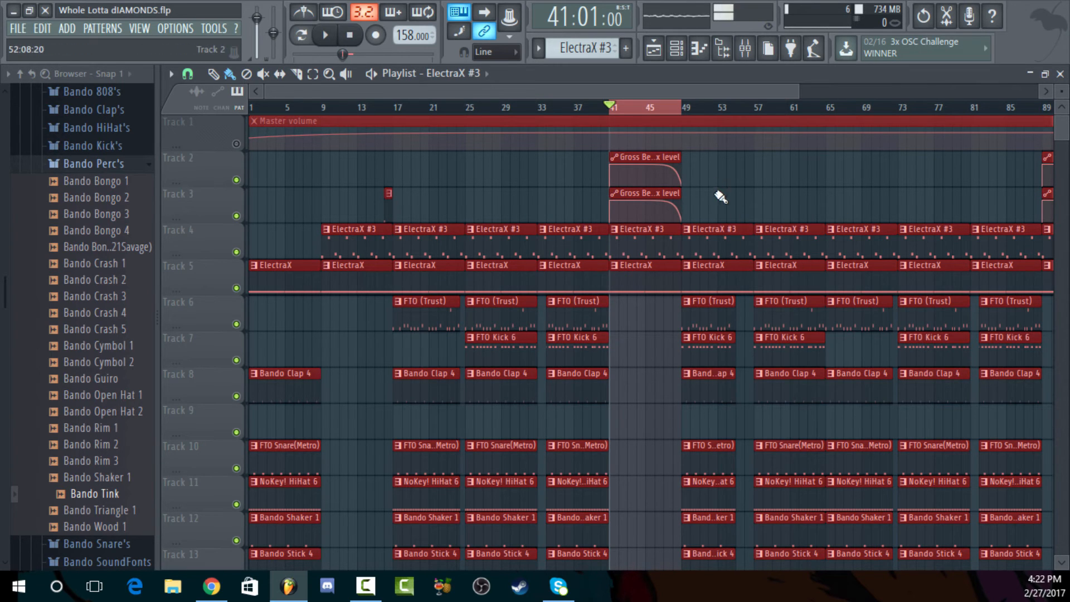
click(327, 37)
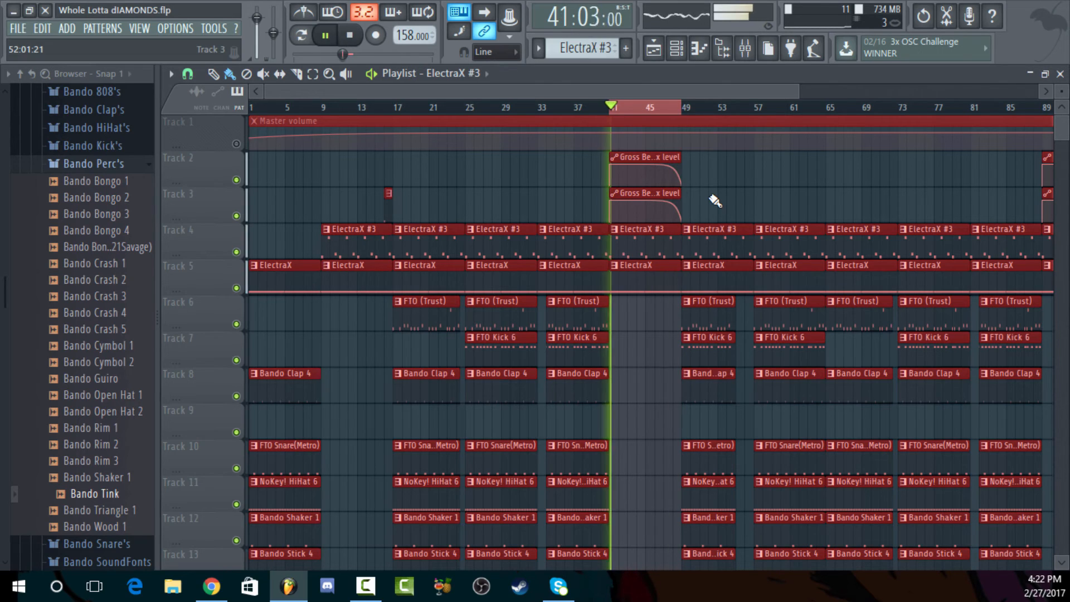
key(space)
Mark bars 17 to 49, 41 to 49 and 49 to 65 in turn as the playlist time selection
click(556, 107)
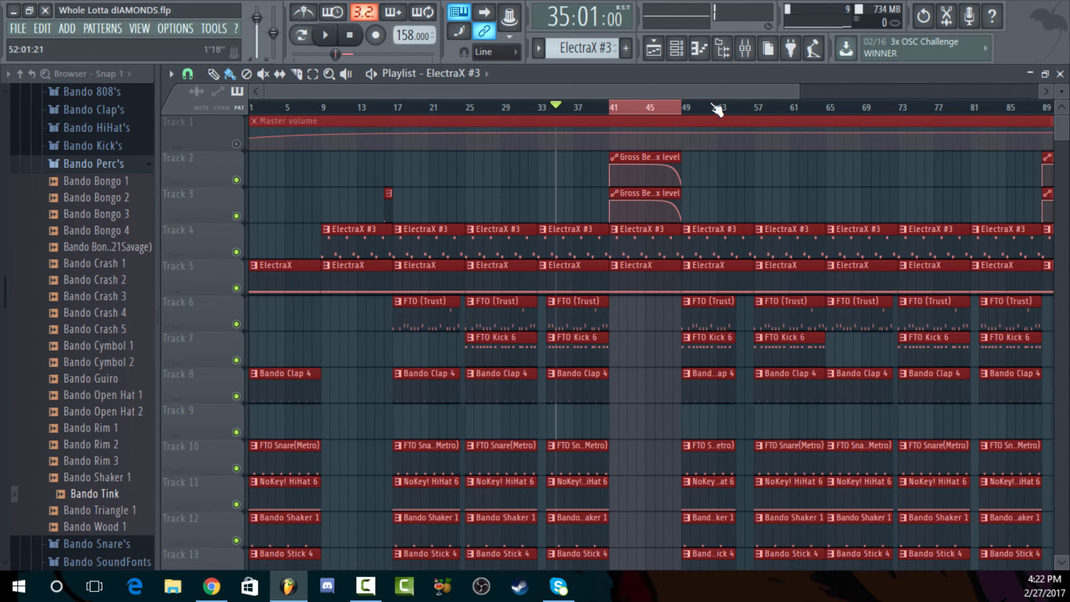
drag(685, 109, 616, 106)
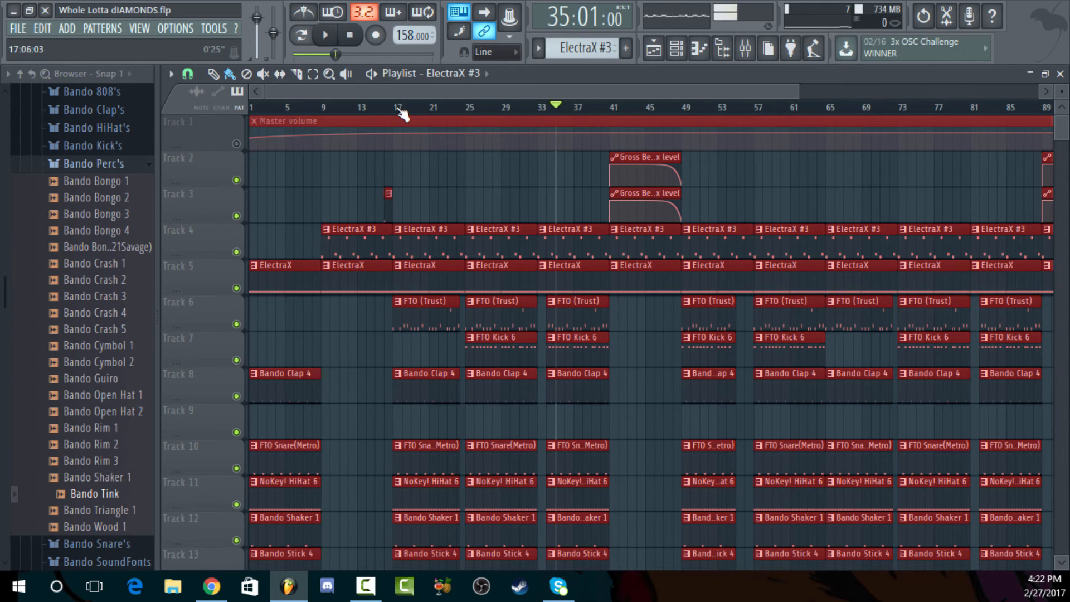
drag(397, 108, 689, 131)
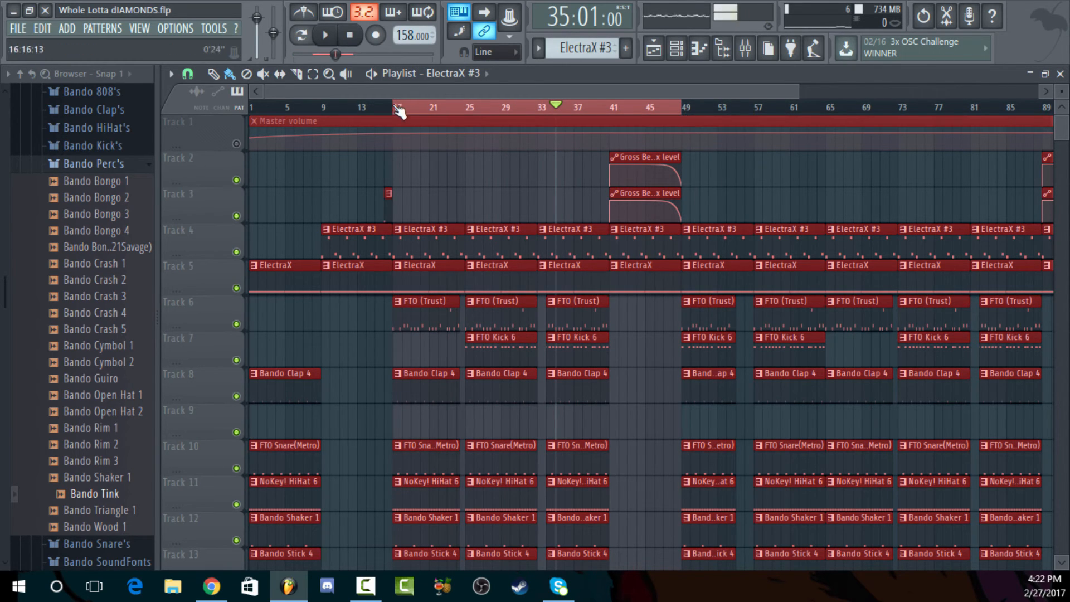
drag(427, 113, 624, 168)
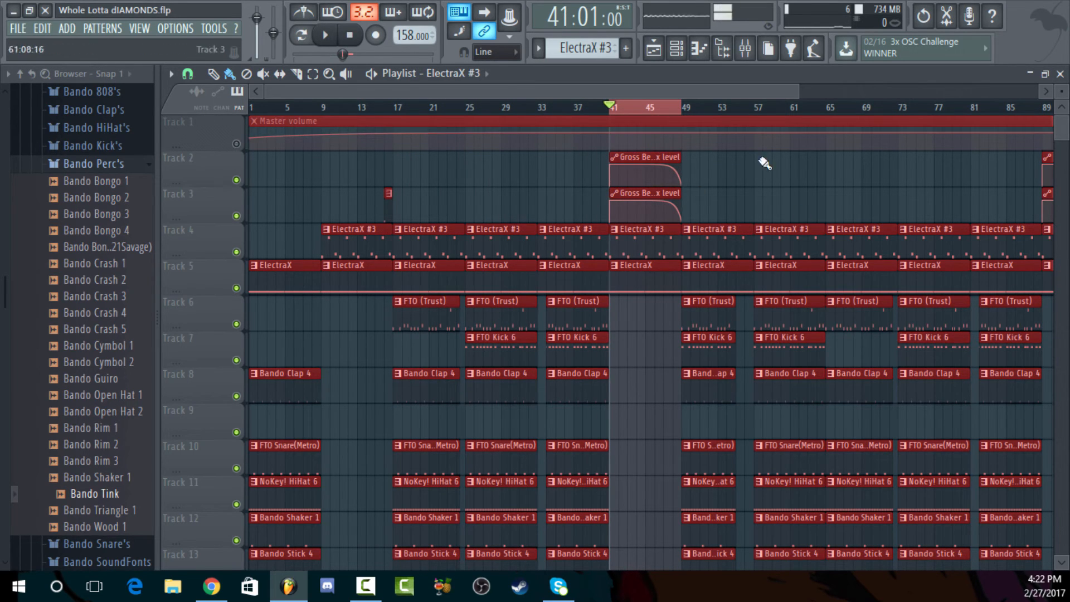
drag(681, 109, 820, 117)
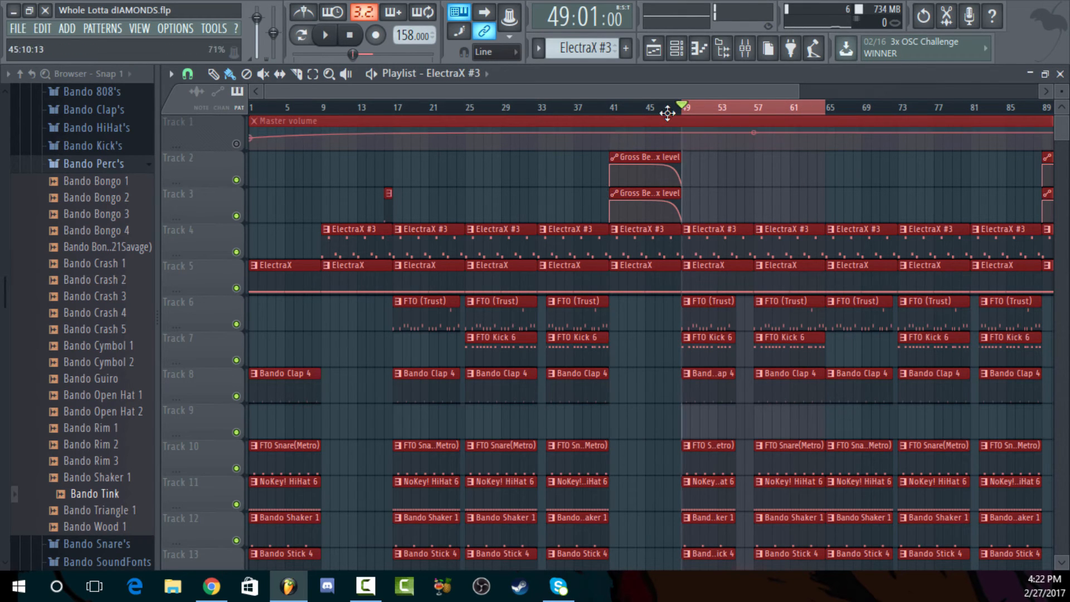
Set the playlist time selection to bars 17 to 65 and play the section from bar 17
drag(1064, 90, 1064, 111)
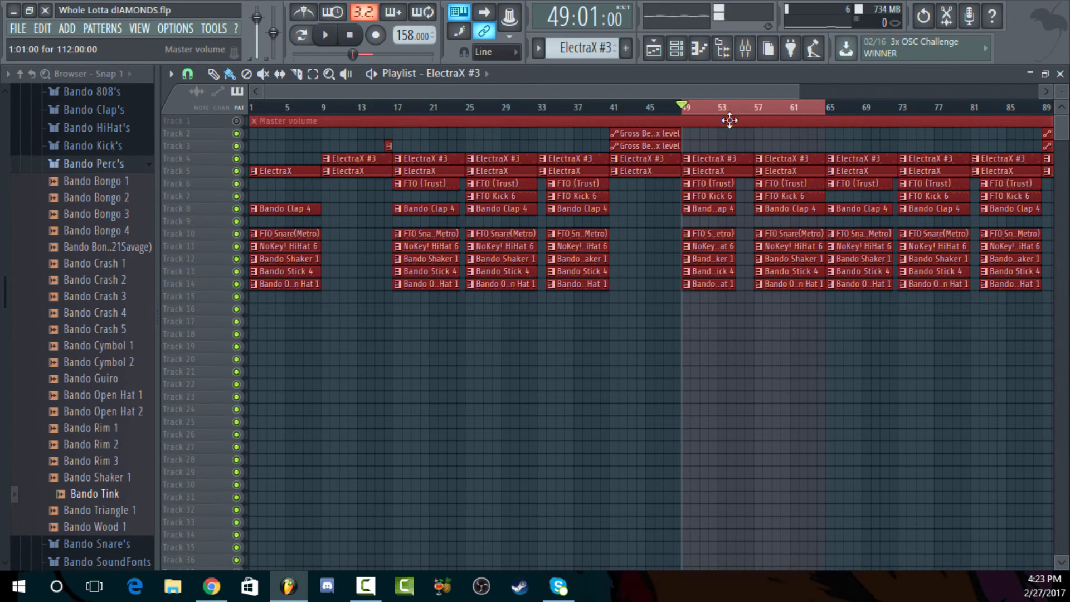
click(672, 114)
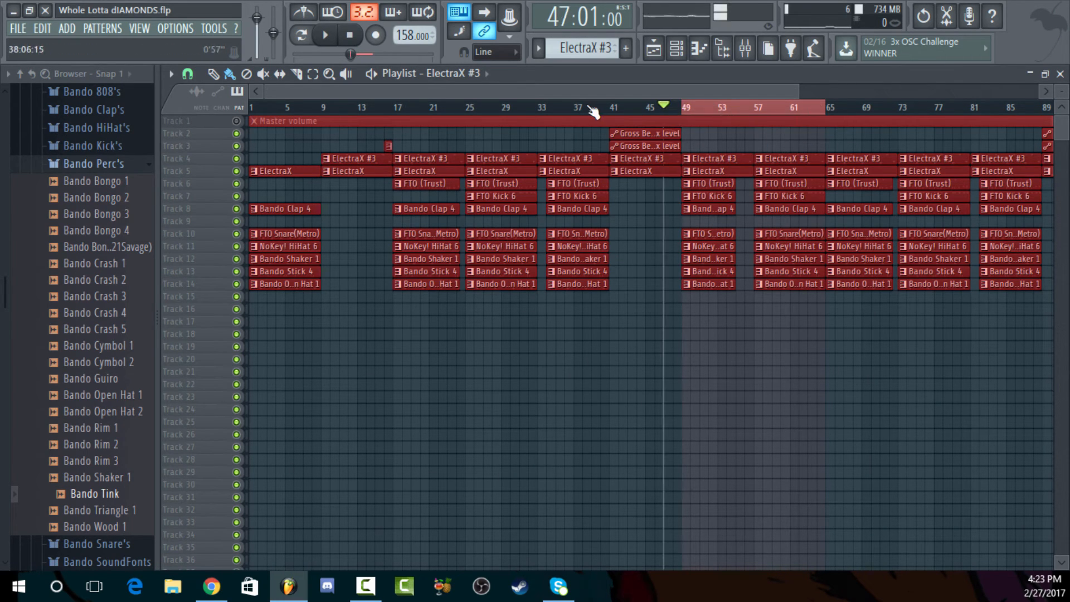
drag(826, 113, 686, 112)
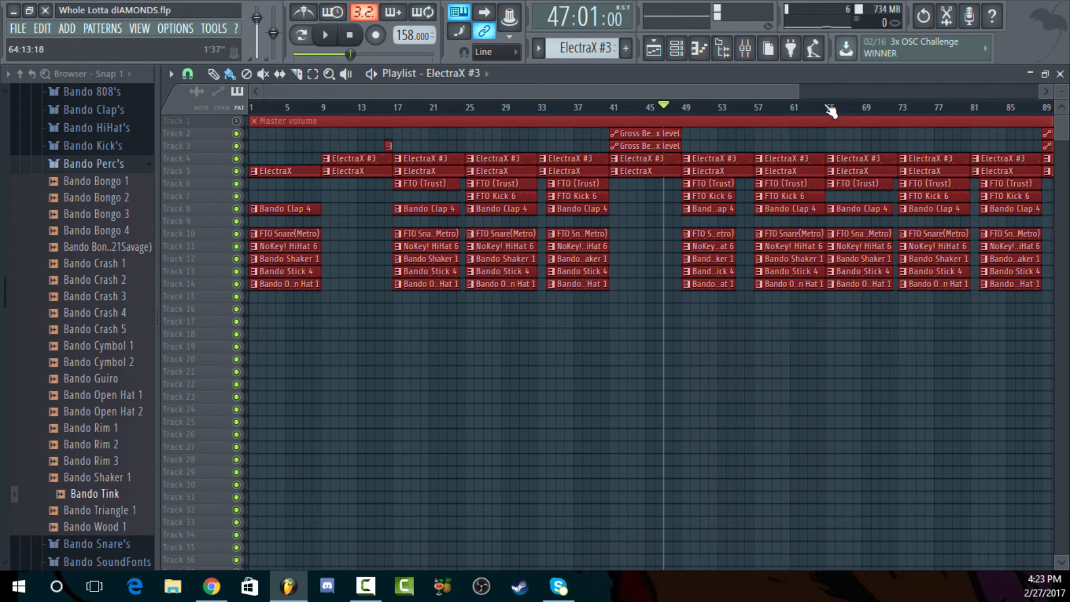
drag(827, 112, 399, 126)
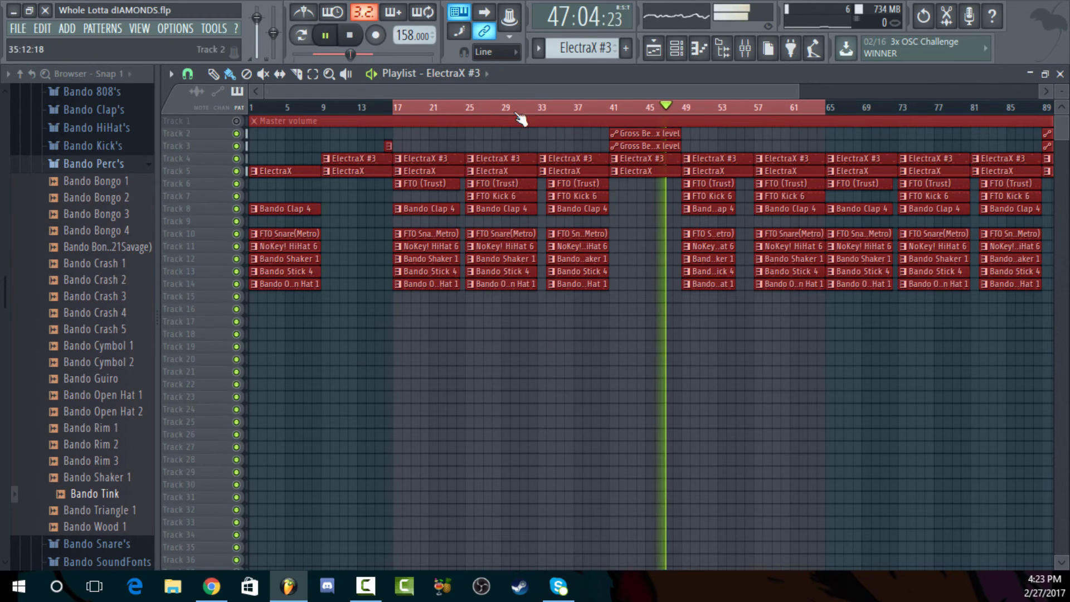
click(350, 36)
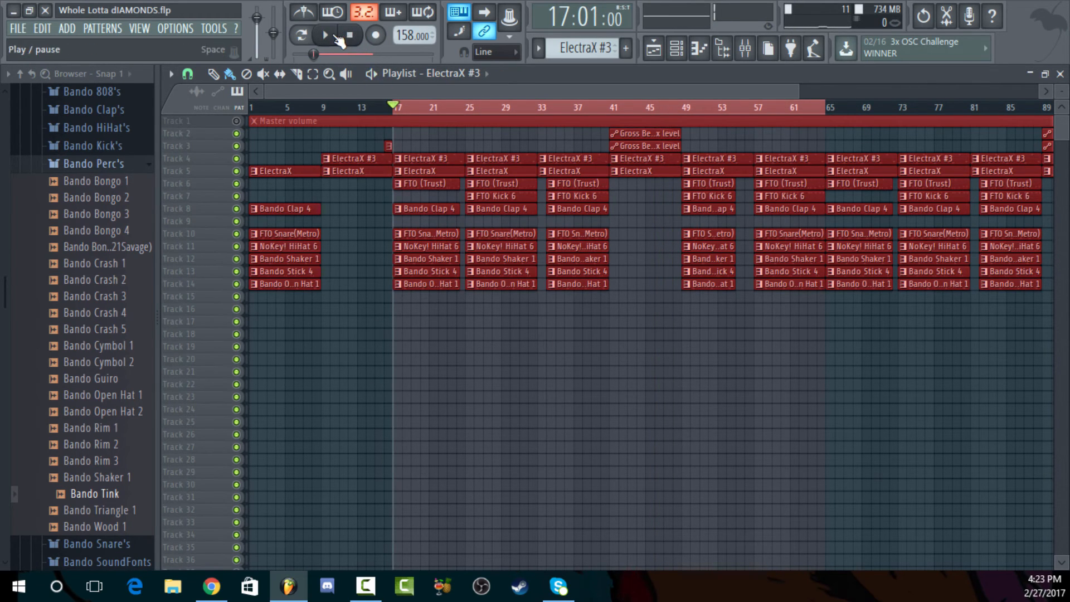
click(336, 37)
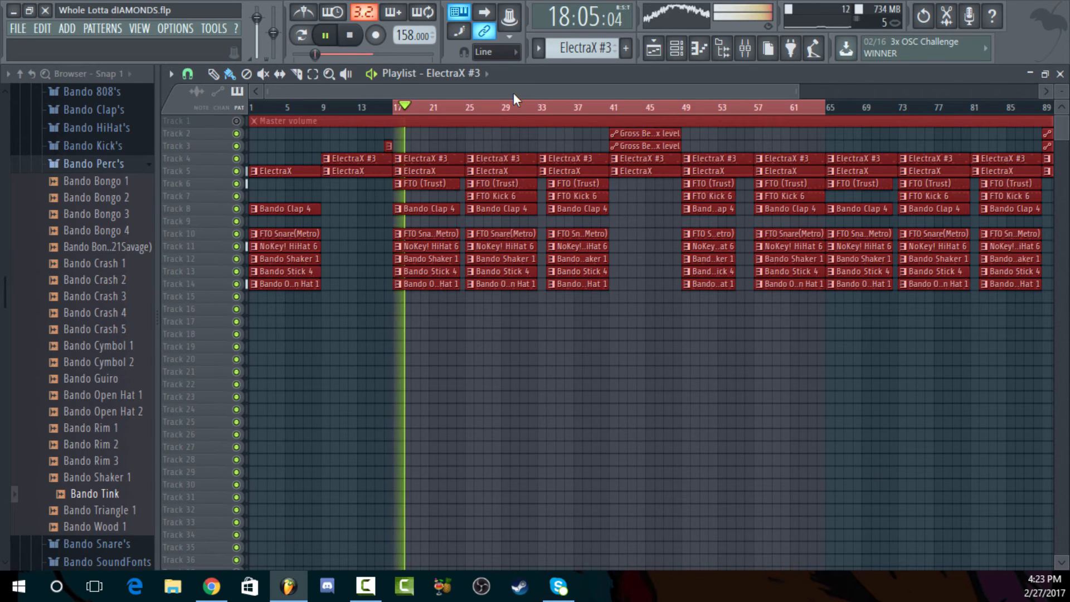
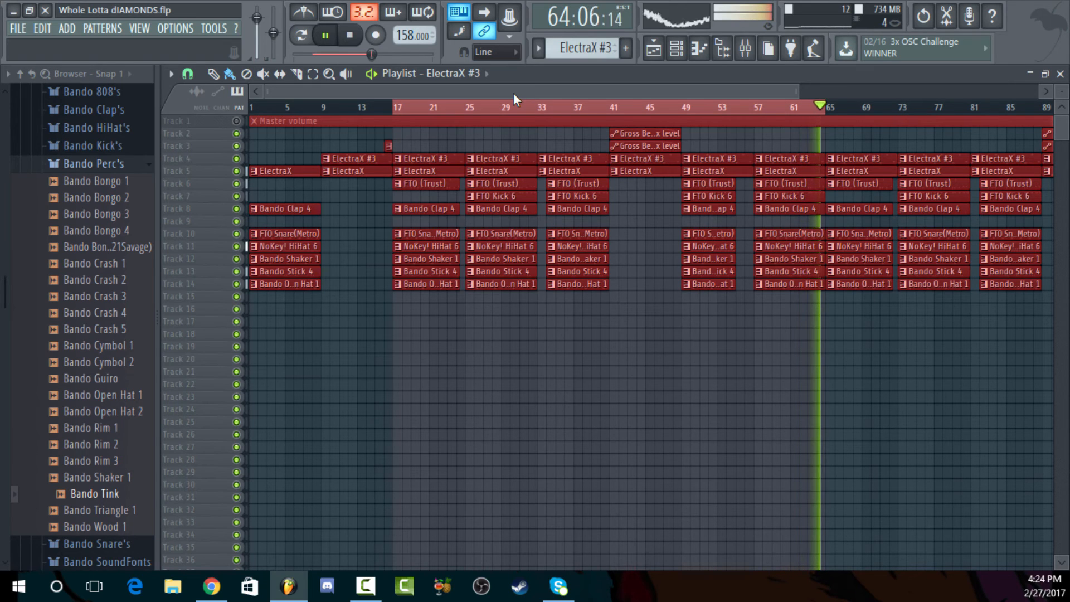
Stop playback and select the clips from bar 65 on, those at bars 17 to 65 in turn, then clear the selection
click(333, 38)
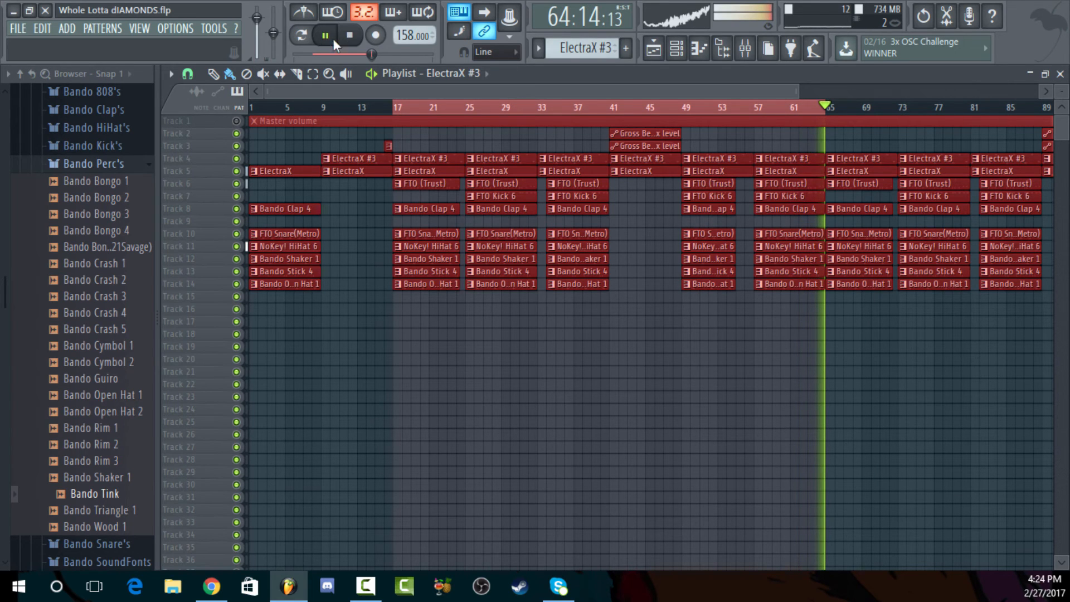
click(346, 38)
drag(804, 92, 533, 92)
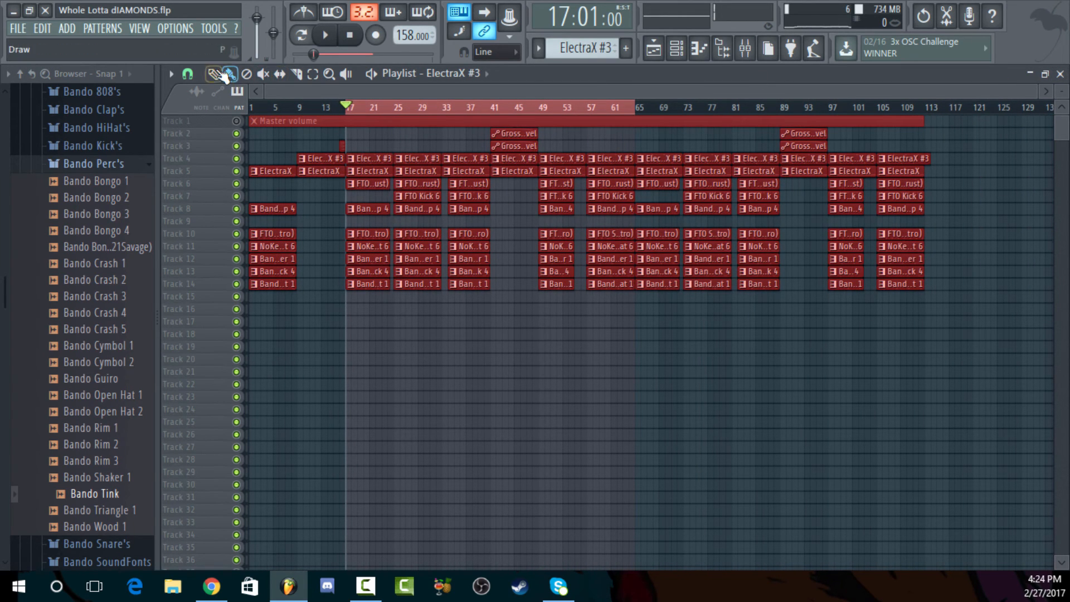
drag(634, 138, 354, 331)
drag(370, 272, 659, 282)
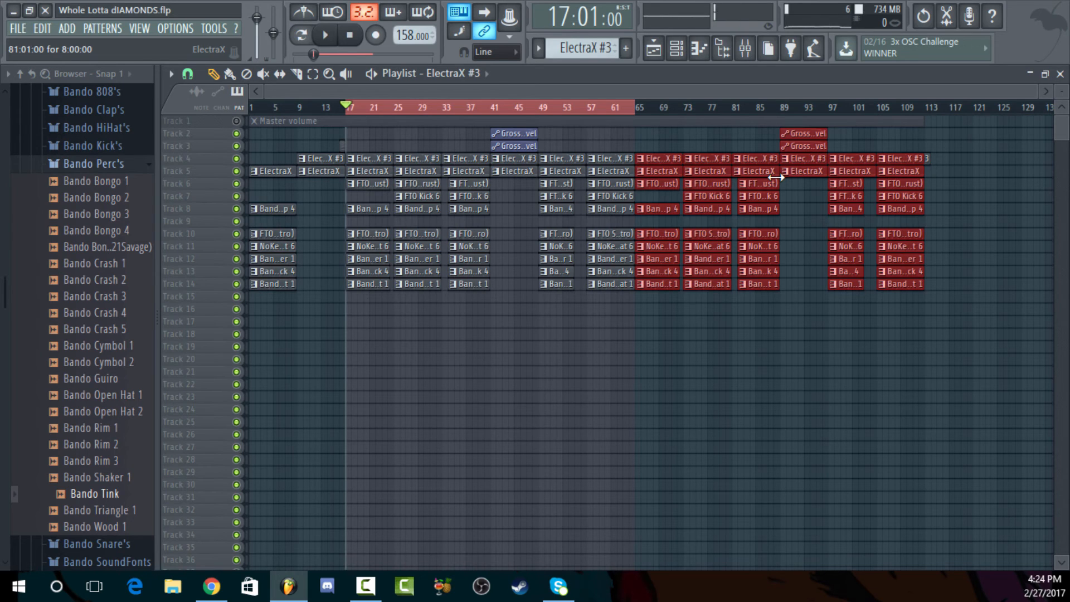
key(ctrl+z)
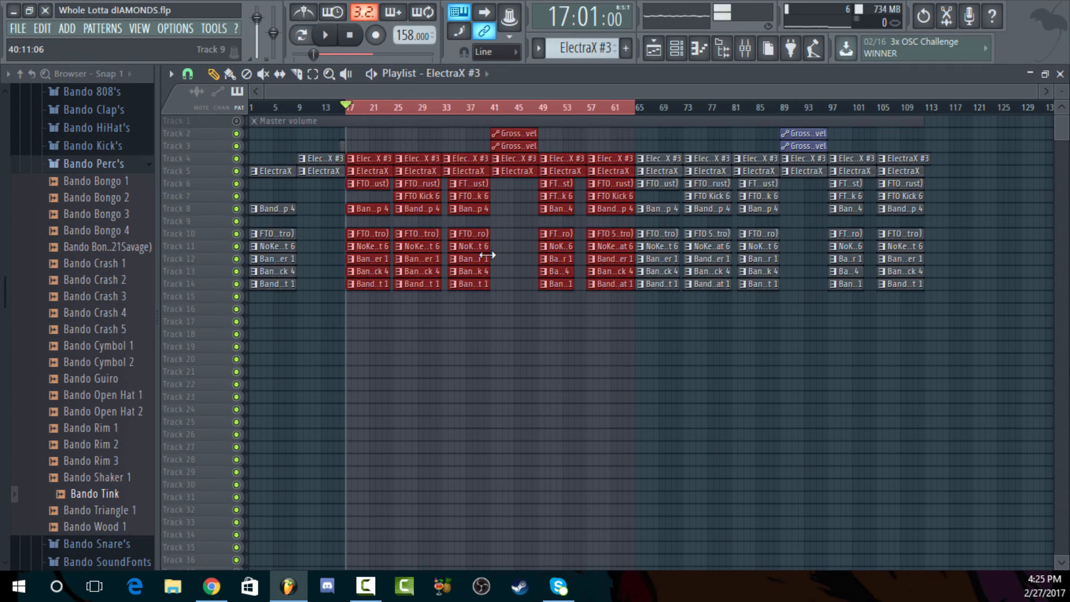
click(466, 369)
right_click(467, 372)
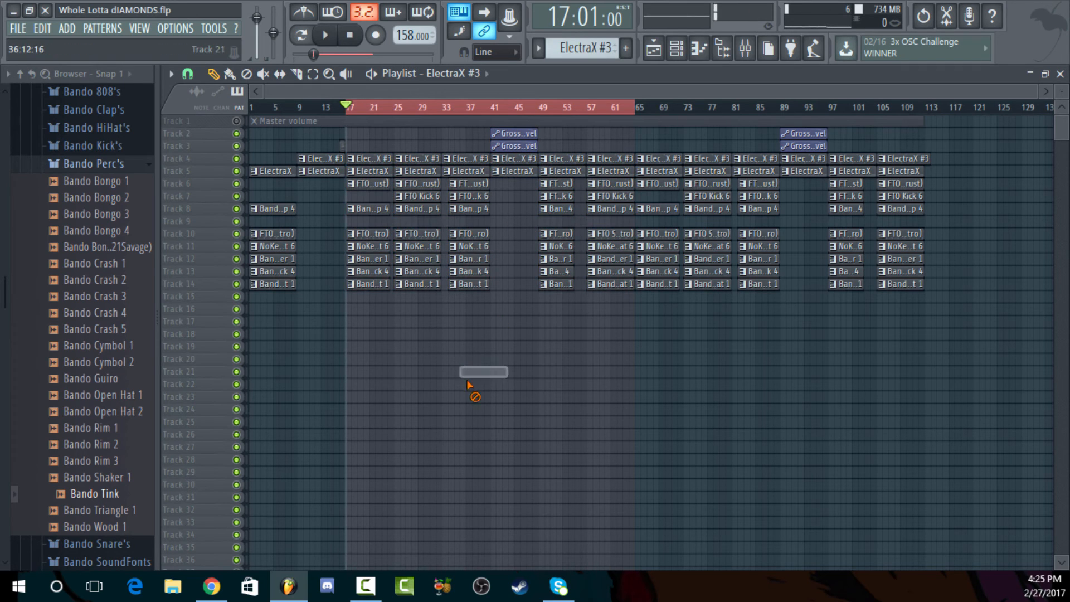
Try an intro with FTO (Trust) and Gross Beat mix level clips at bar 1 instead of the track 10 to 14 drum clips, and audition it
click(415, 184)
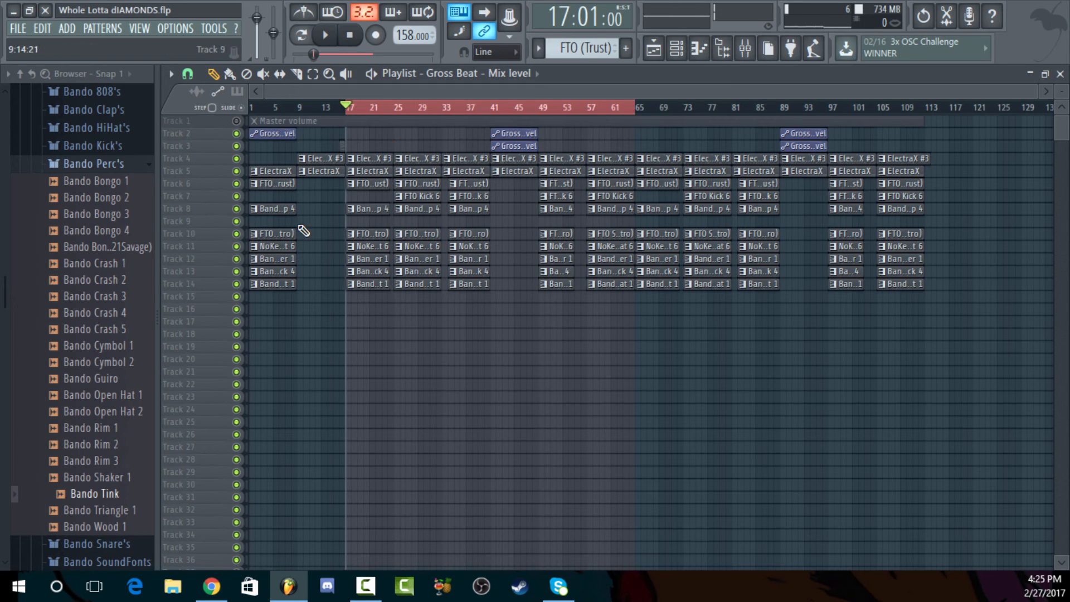
right_click(280, 233)
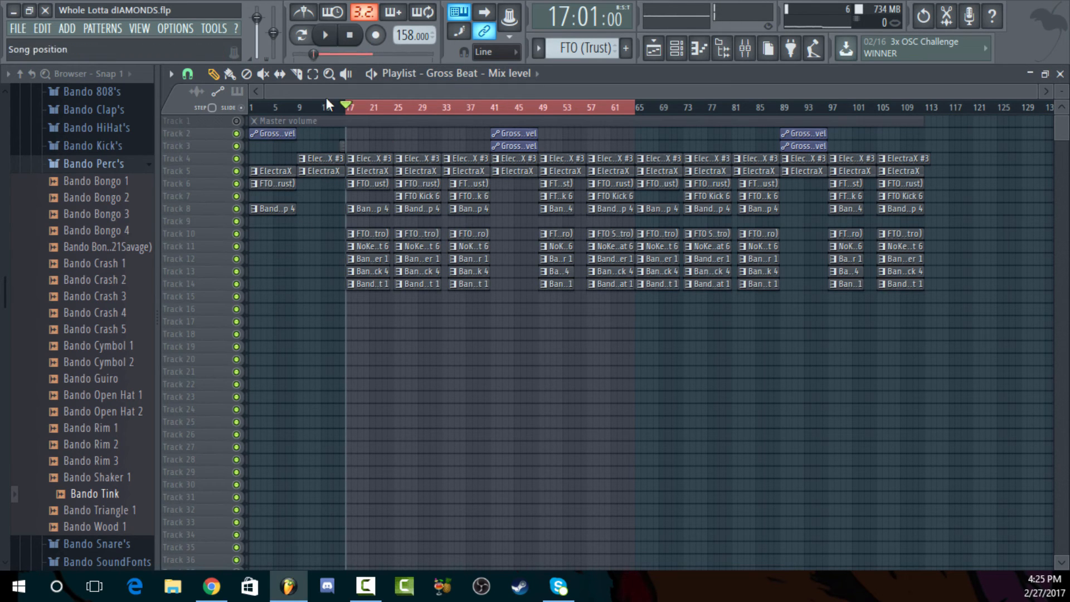
drag(252, 109, 346, 109)
key(space)
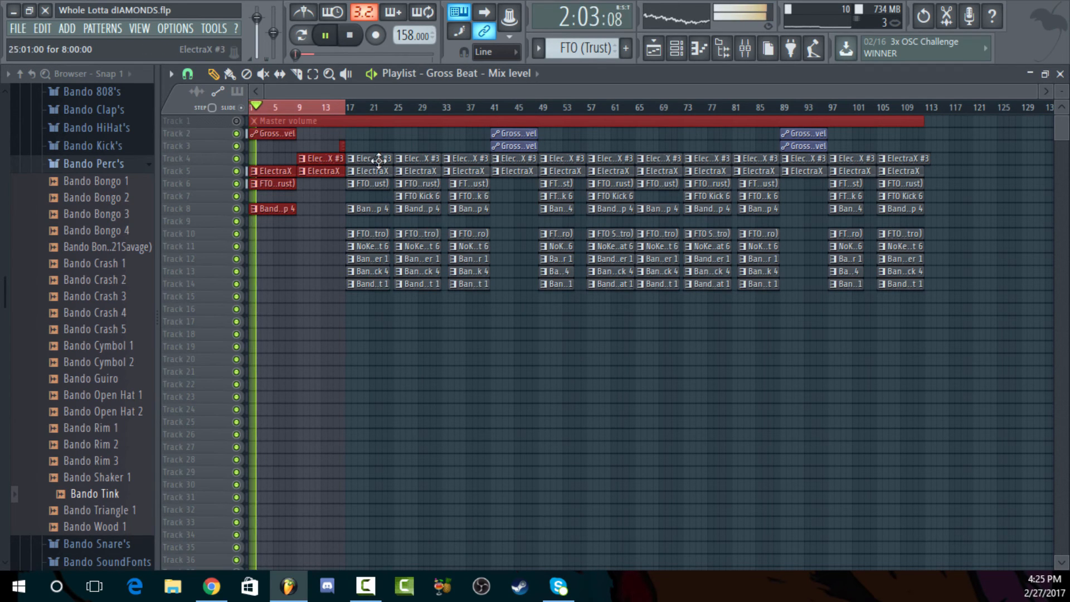
click(379, 108)
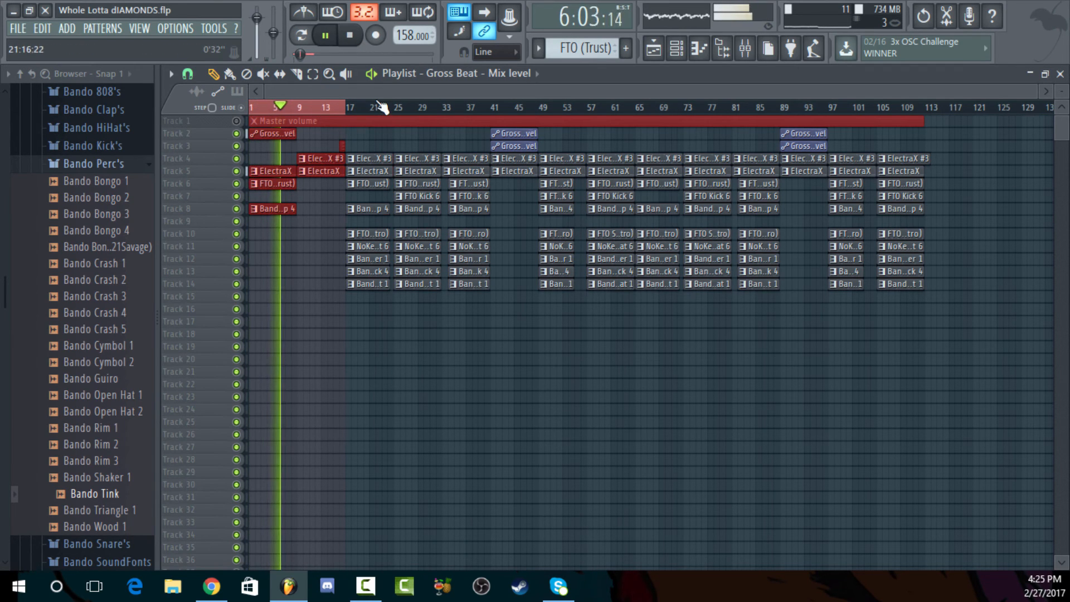
drag(378, 106, 143, 122)
click(398, 110)
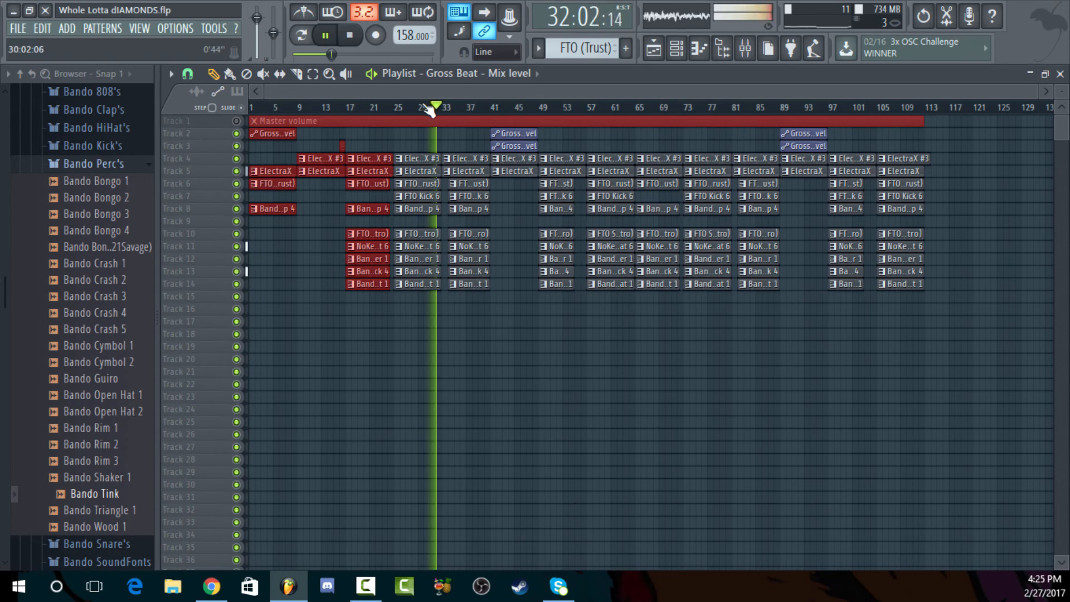
key(space)
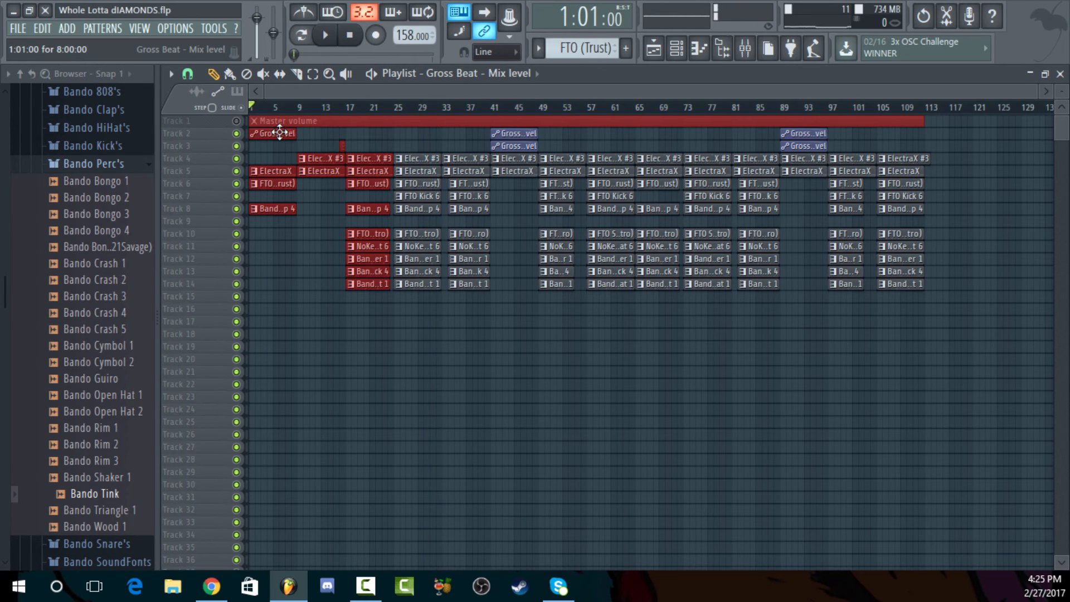
Audition the intro with its Gross Beat mix level clip moved to track 3, then delete that clip
mouse_move(280, 132)
mouse_down()
mouse_move(507, 150)
mouse_move(265, 147)
mouse_up()
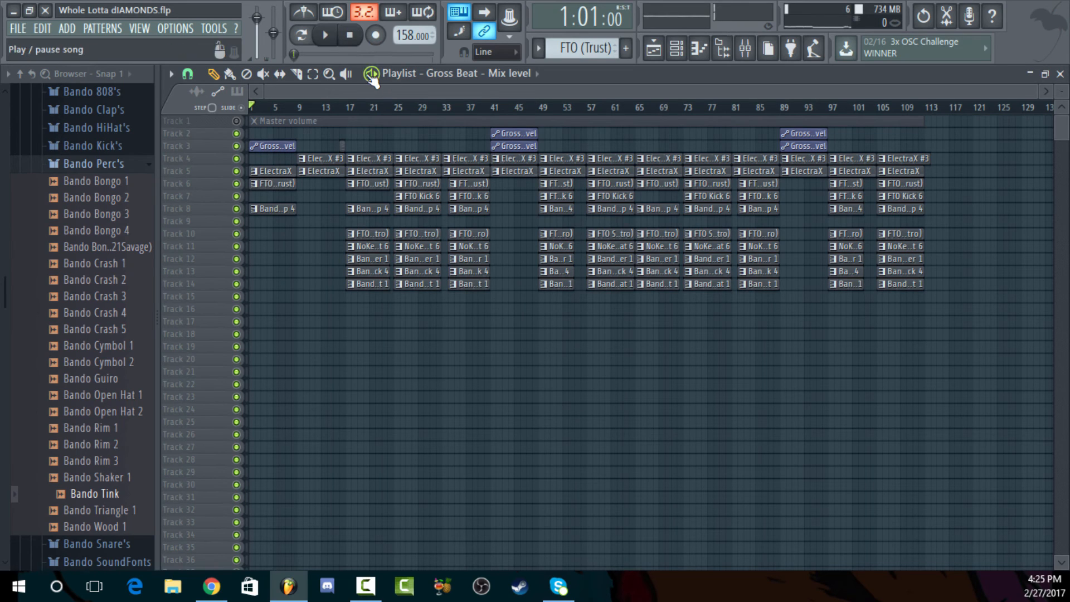
key(space)
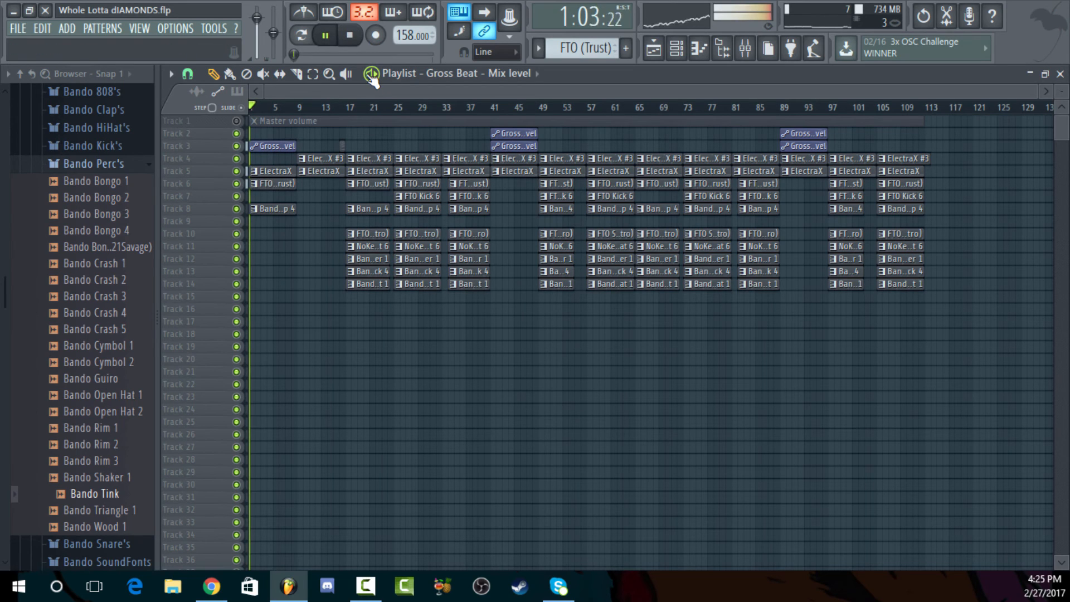
click(355, 37)
right_click(276, 148)
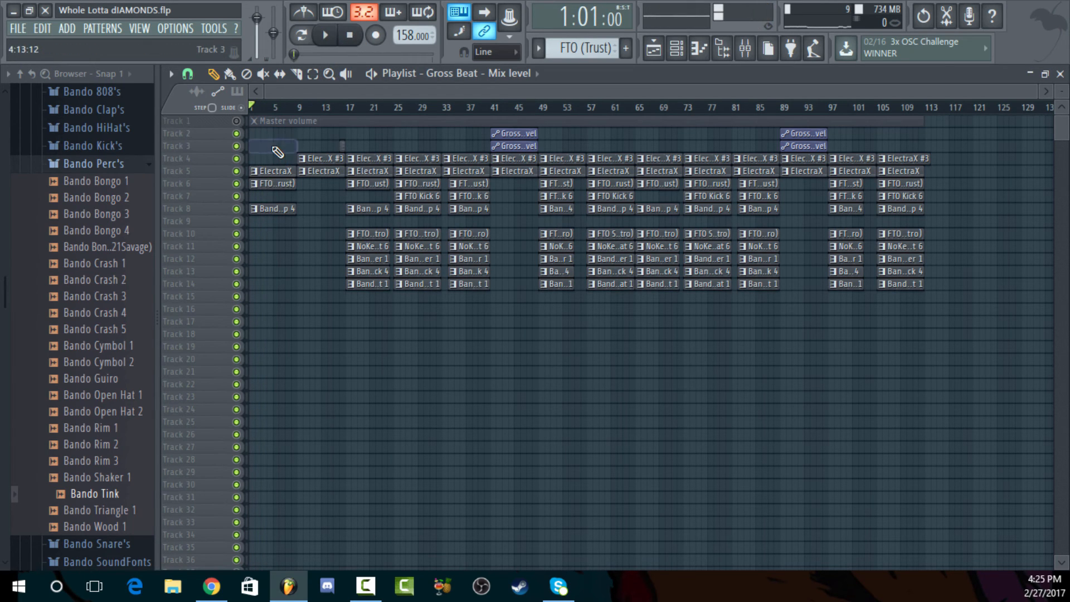
Undo the removal of the intro's drum clips, delete the FTO (Trust) clip at bar 1, and play the intro
key(ctrl+alt+z)
key(ctrl+alt+z)
key(ctrl+alt+z)
key(ctrl+alt+z)
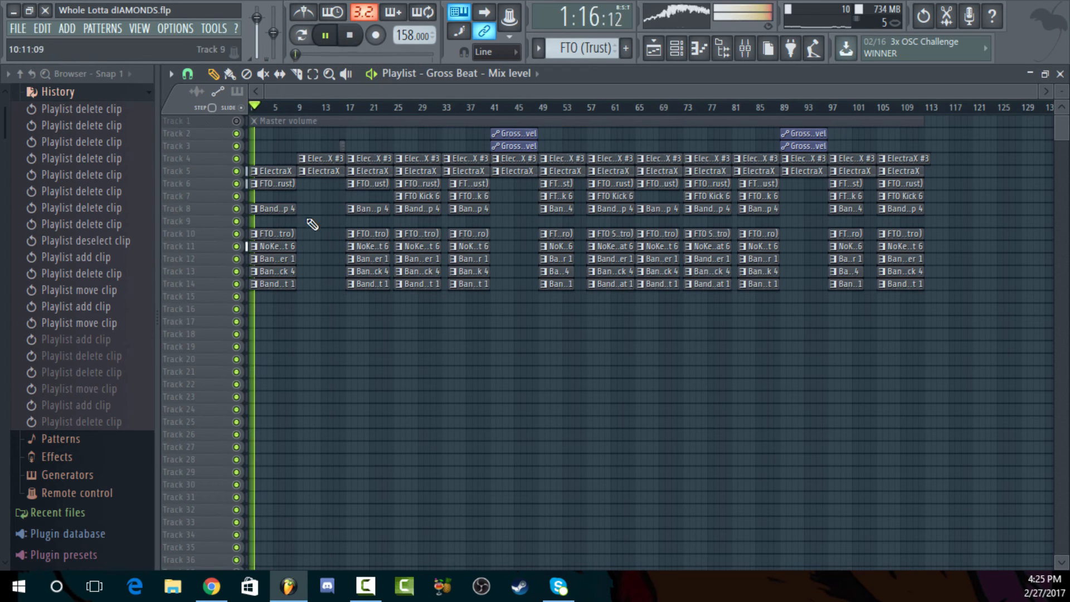
key(space)
right_click(288, 184)
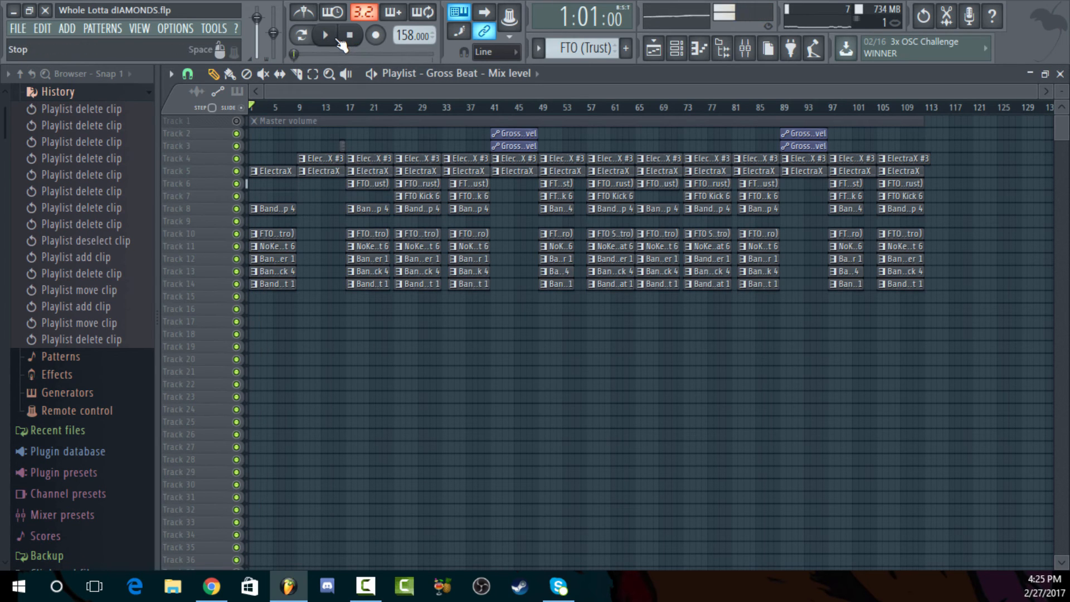
click(335, 38)
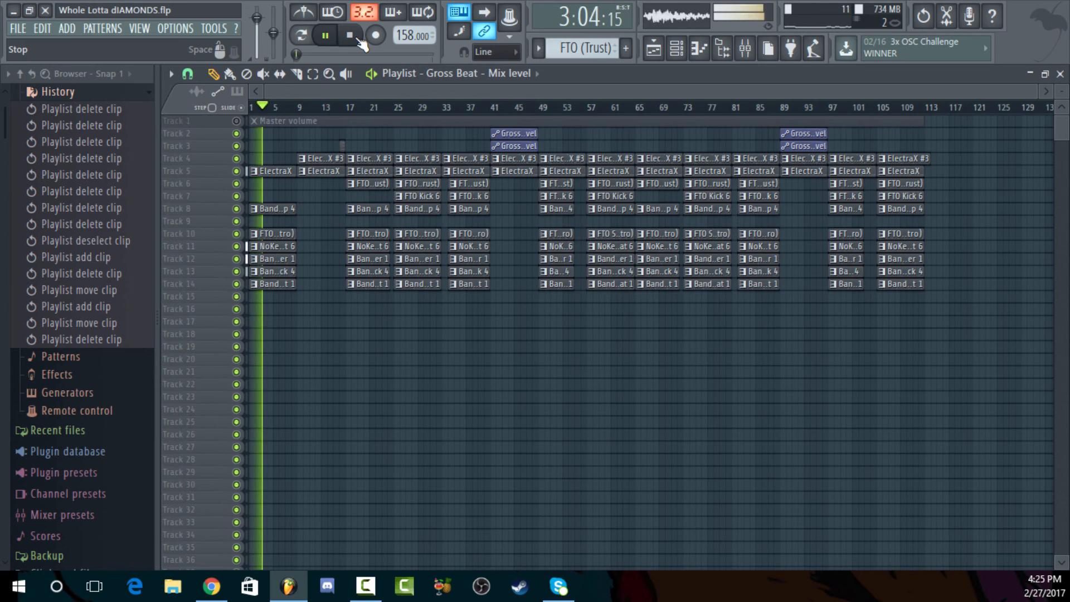
click(355, 42)
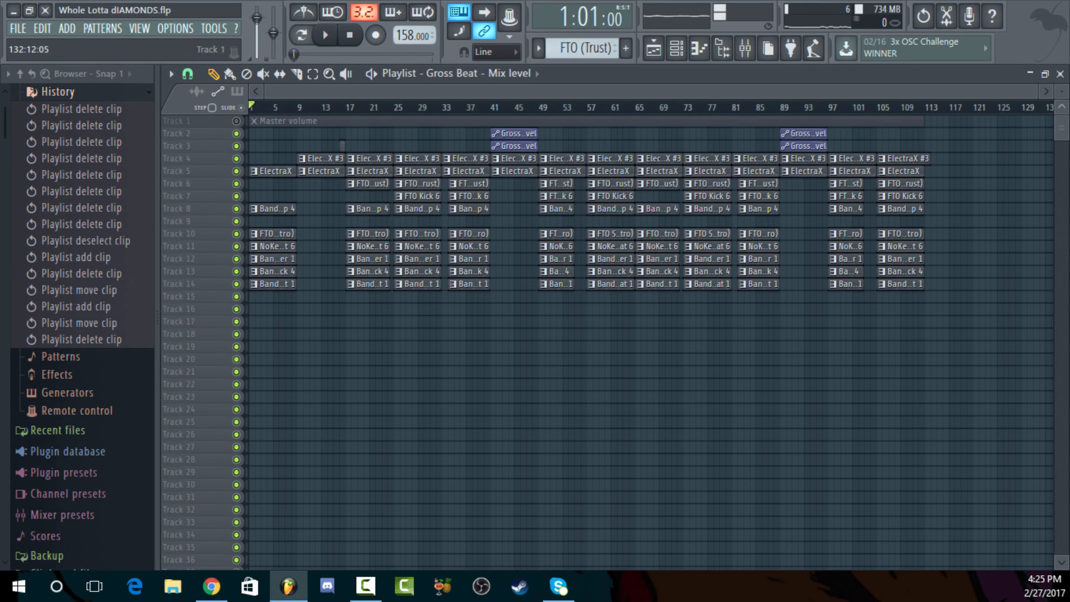
Set the playlist time selection to bars 25 to 33 and the song position to bar 29
drag(1060, 95, 664, 112)
drag(764, 99, 623, 92)
drag(743, 90, 891, 97)
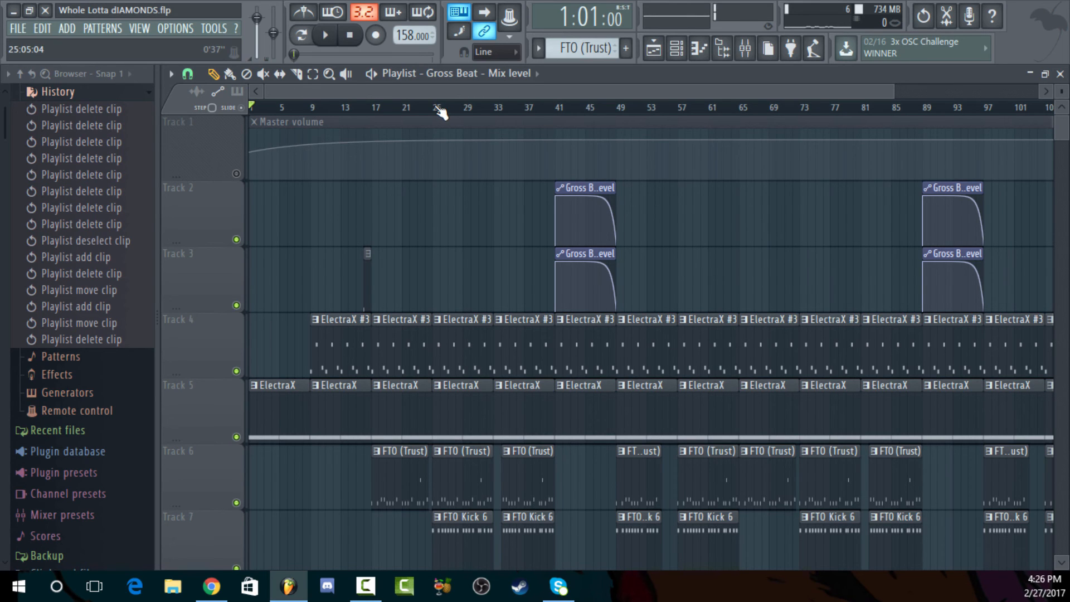
mouse_move(440, 113)
mouse_down()
mouse_move(510, 115)
mouse_move(497, 104)
mouse_move(446, 108)
mouse_up()
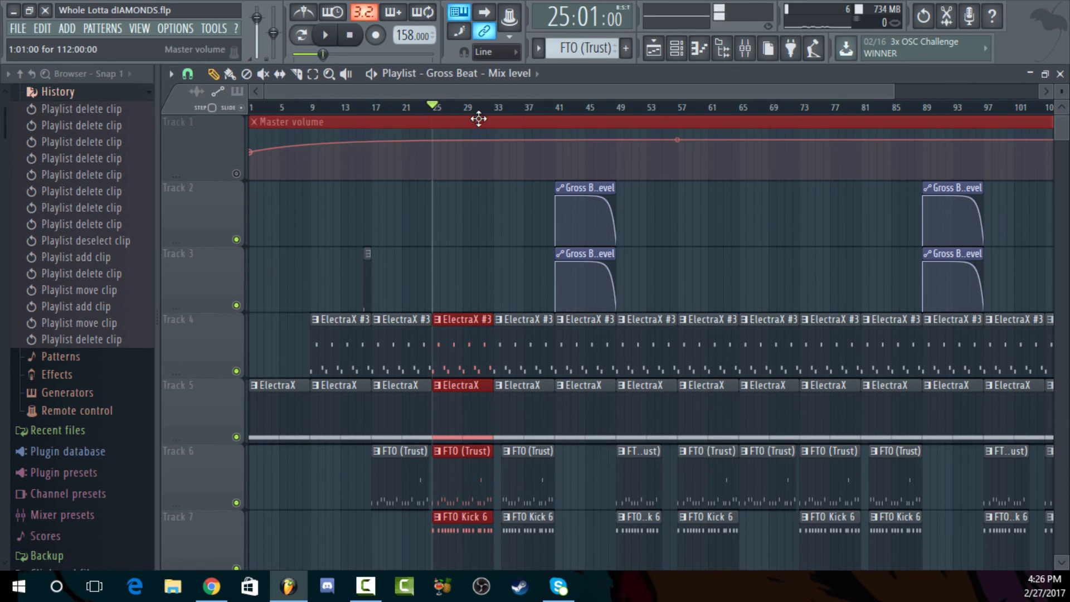
drag(463, 107, 498, 115)
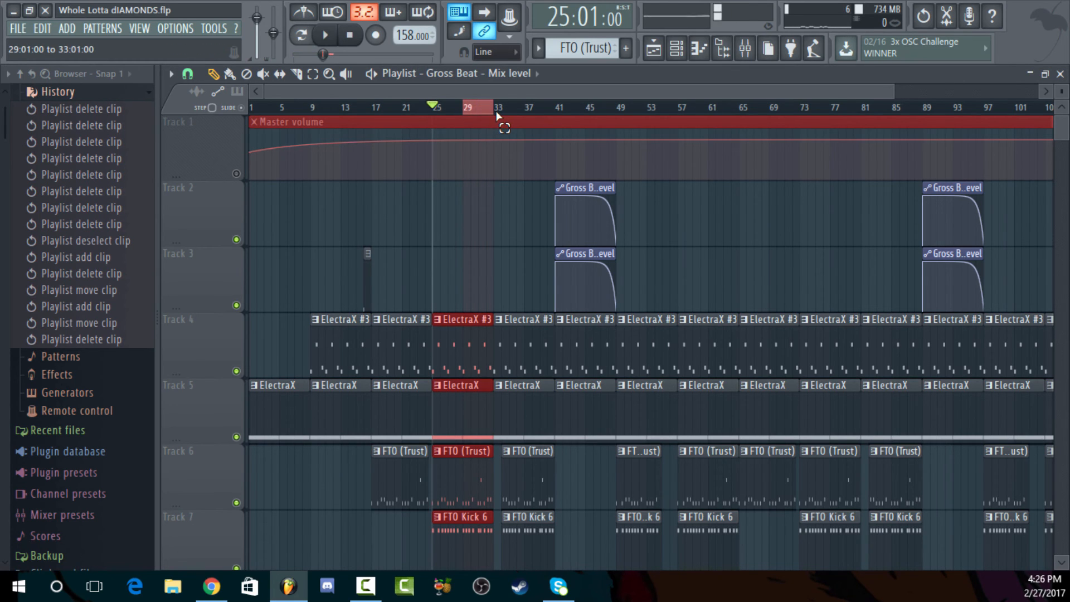
click(480, 109)
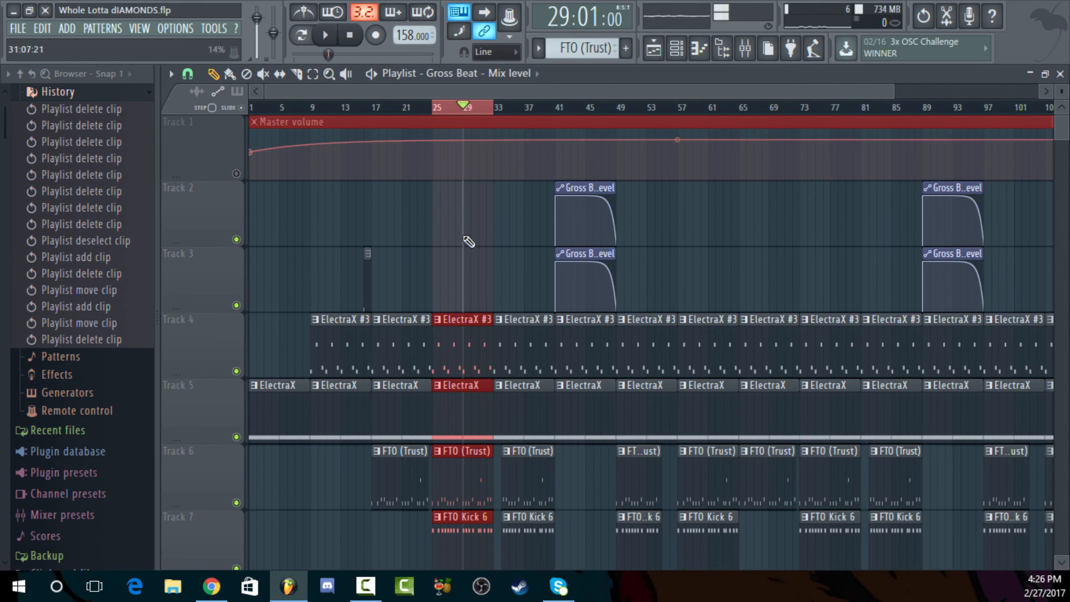
Load Fruity Love Philter into effect slot 4 of the Master mixer track
click(745, 49)
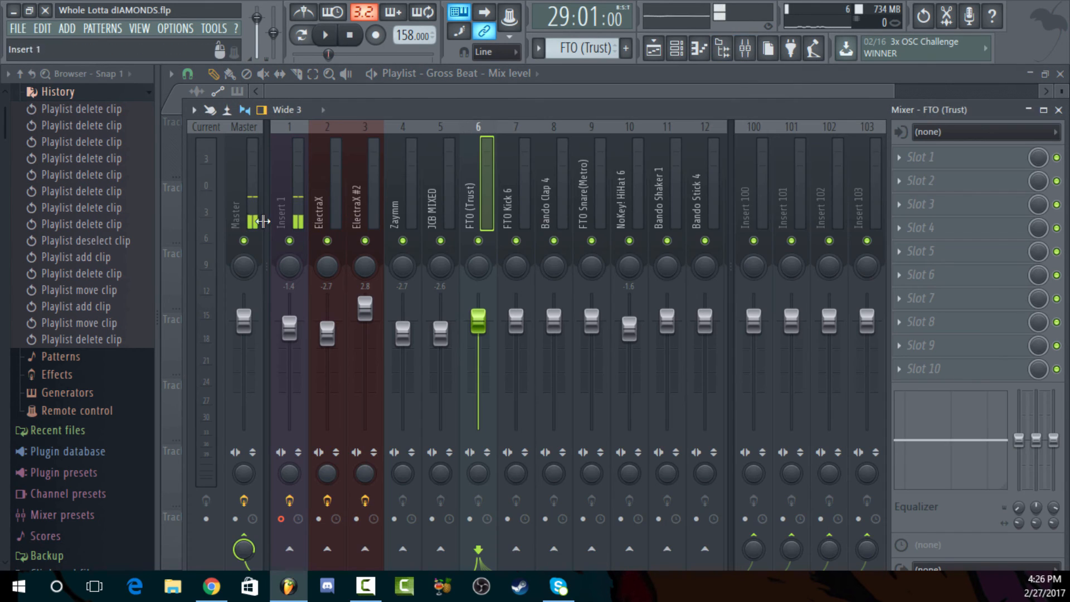
click(241, 215)
click(940, 223)
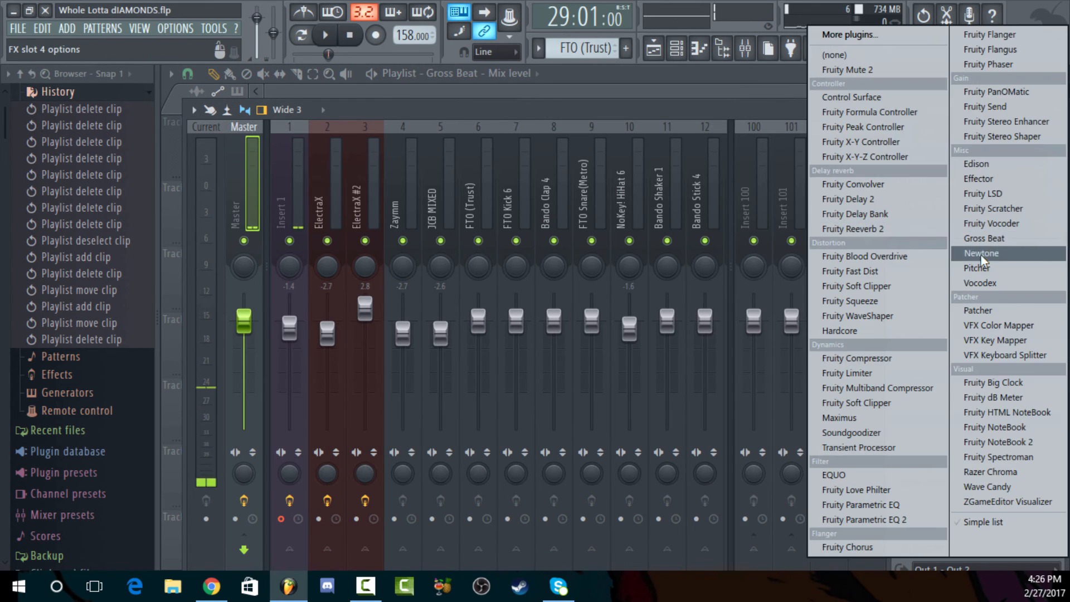
click(878, 492)
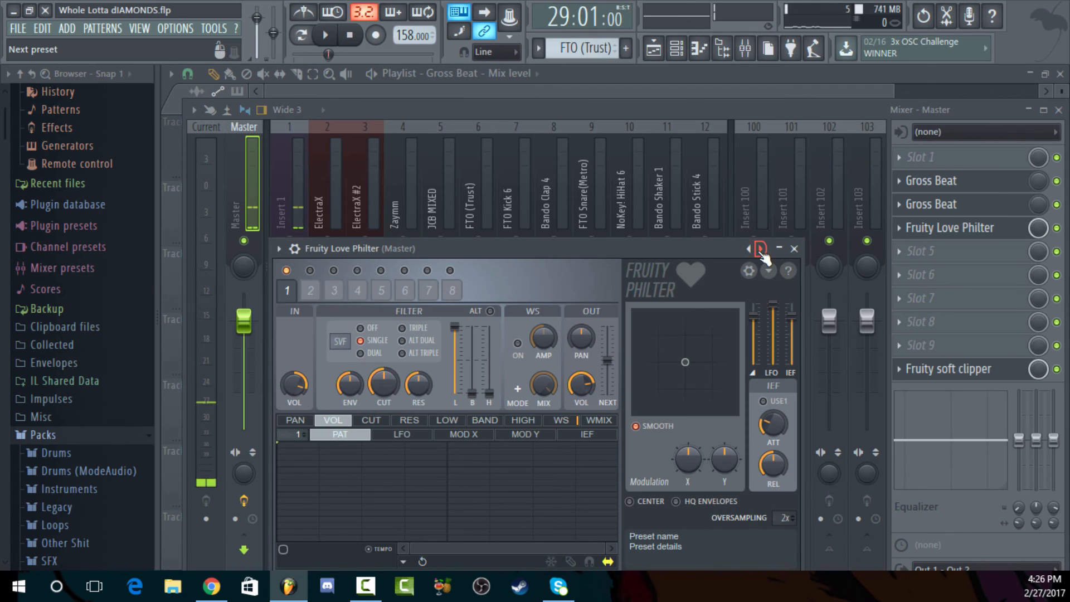
Toggle Fruity Love Philter off and on, then load its "Simple triangle lowpass LFO" preset
click(1058, 228)
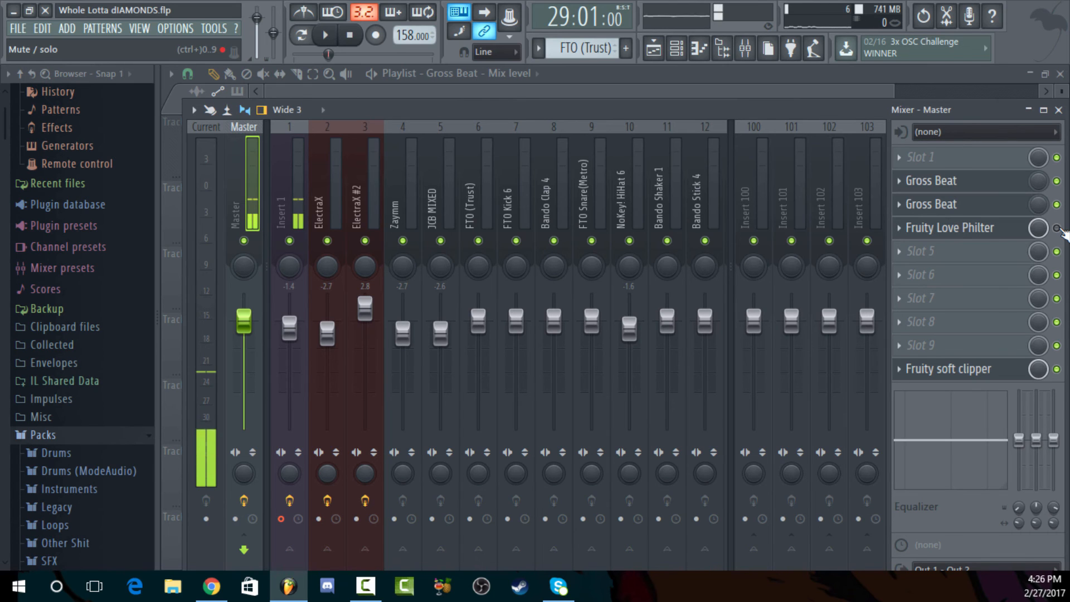
click(1058, 228)
click(972, 229)
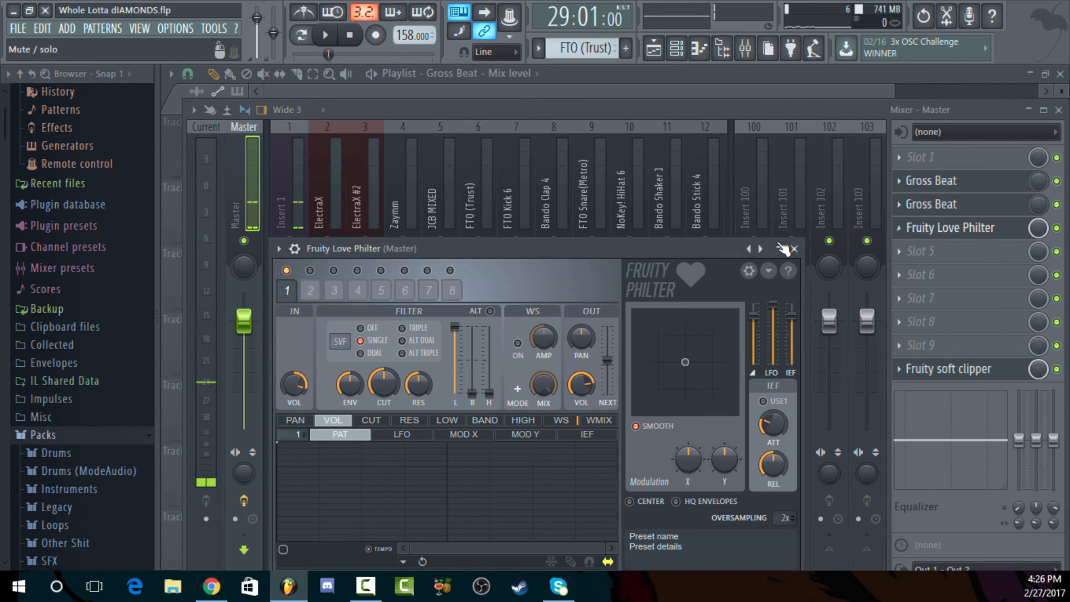
right_click(749, 249)
click(838, 196)
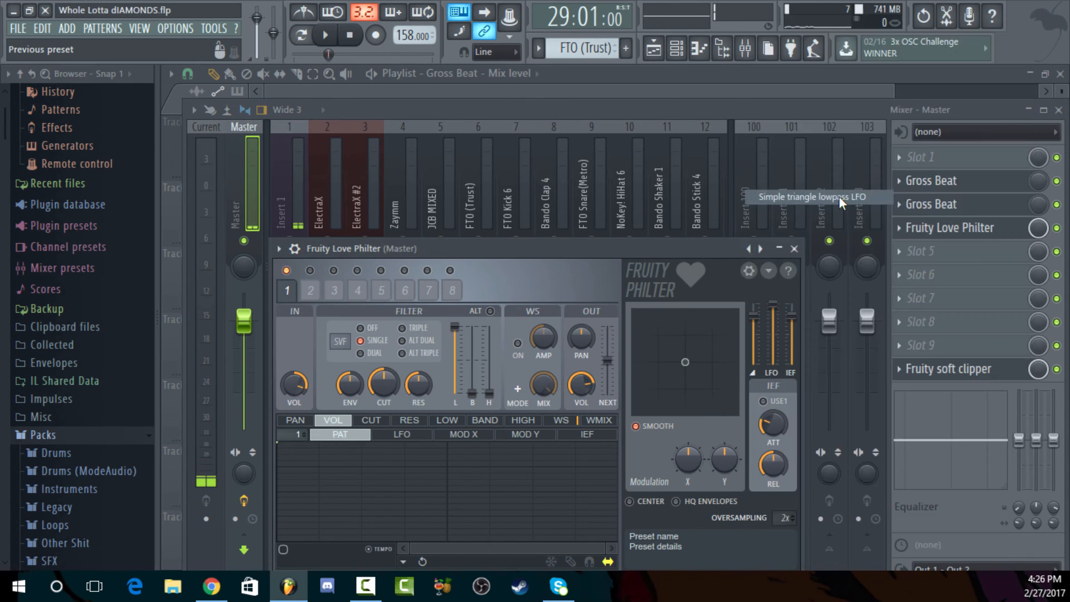
Toggle Fruity Love Philter's bypass, leave the effect enabled, and turn its mix level all the way down
click(1057, 228)
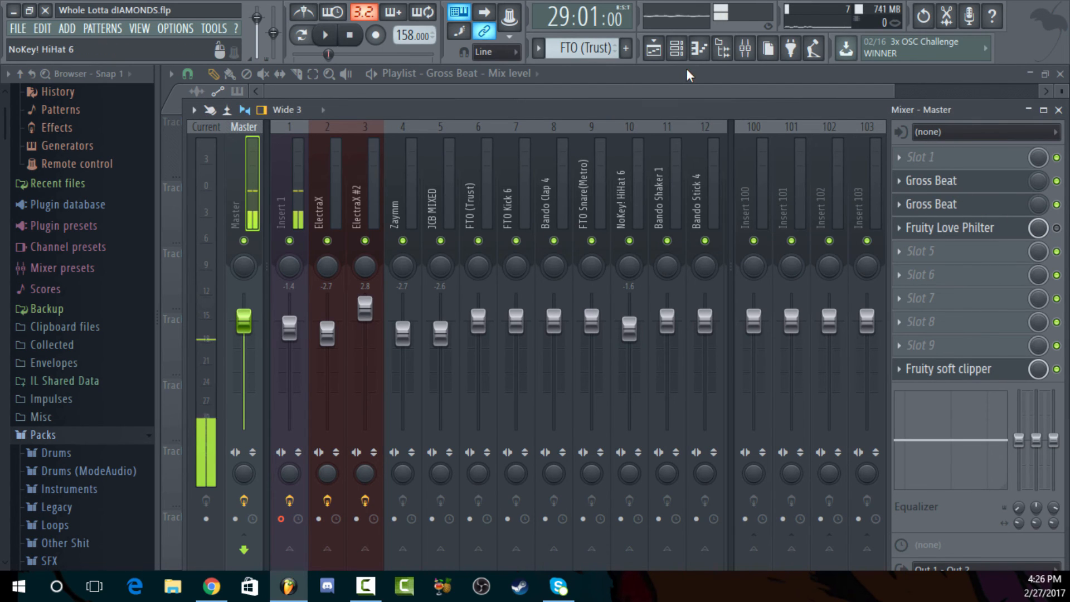
click(1058, 228)
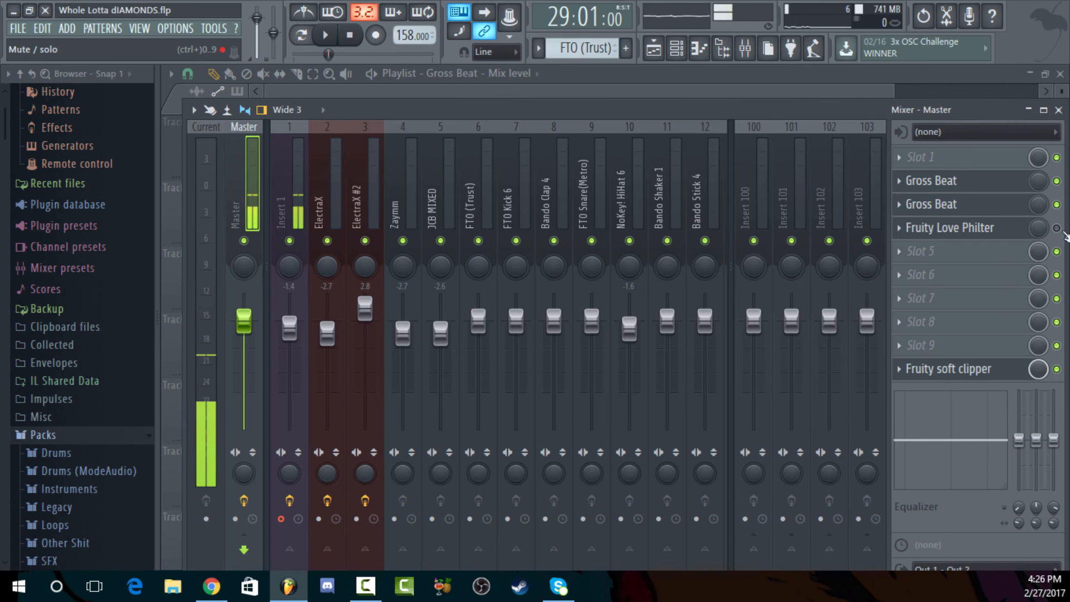
click(1057, 227)
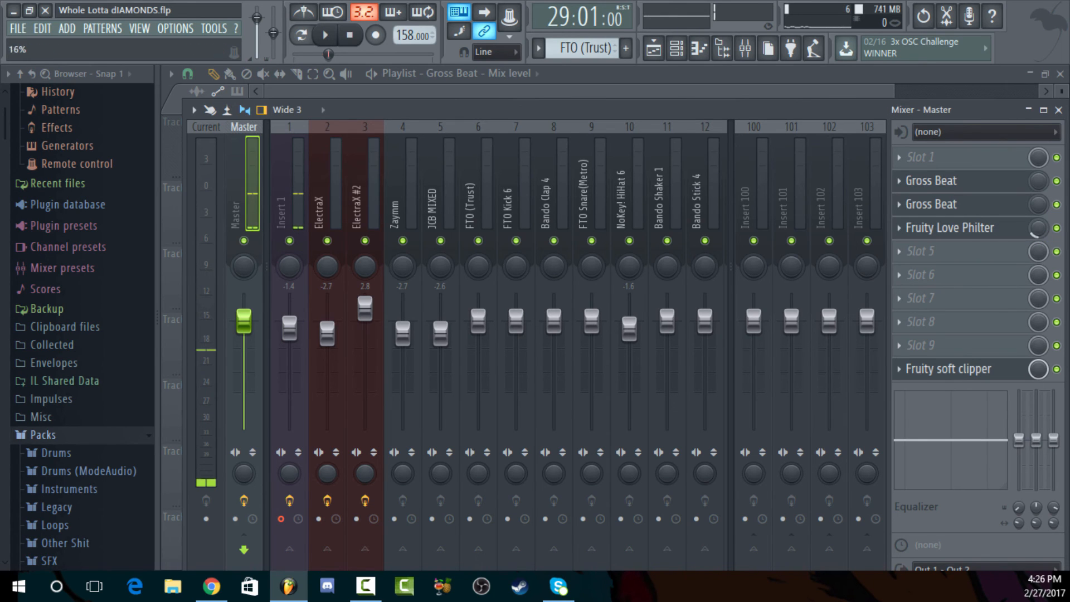
right_click(1039, 227)
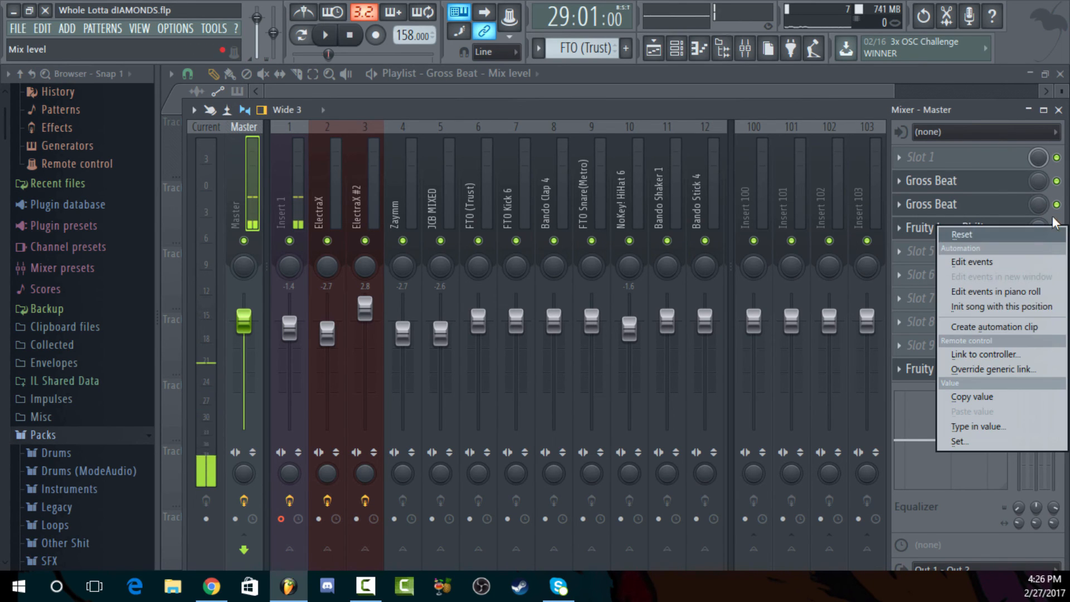
click(1039, 228)
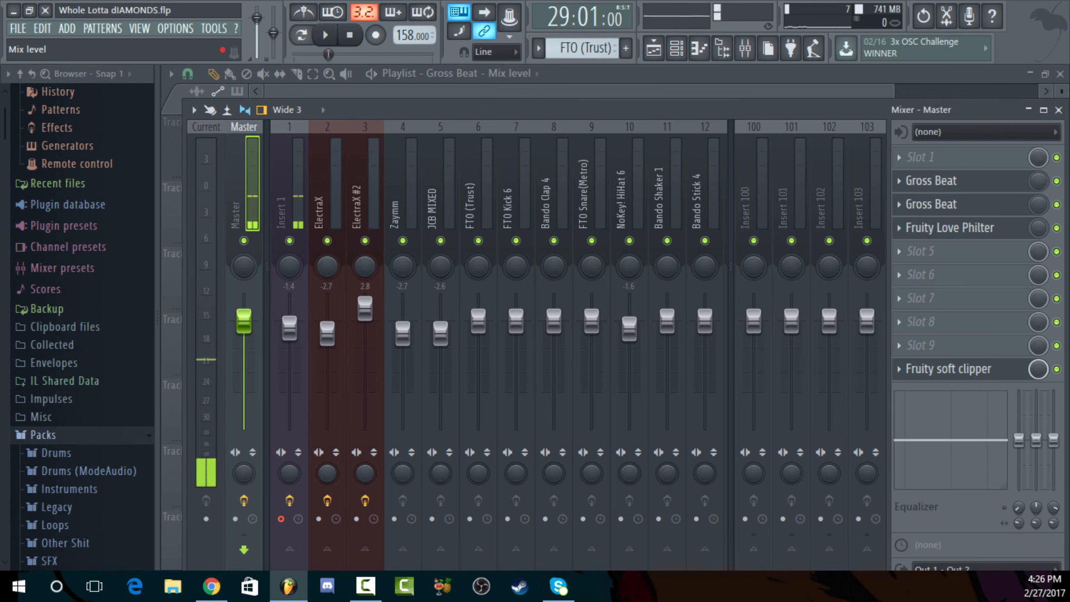
Create an automation clip for Fruity Love Philter's mix level over bars 25 to 33 and show it in the playlist
right_click(1039, 227)
click(1025, 329)
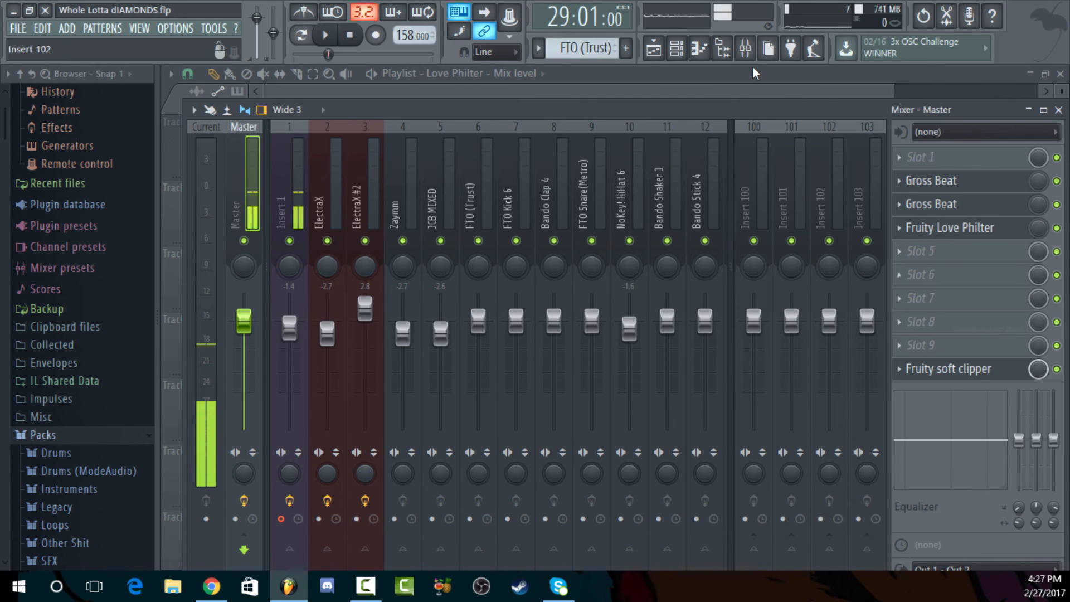
click(654, 49)
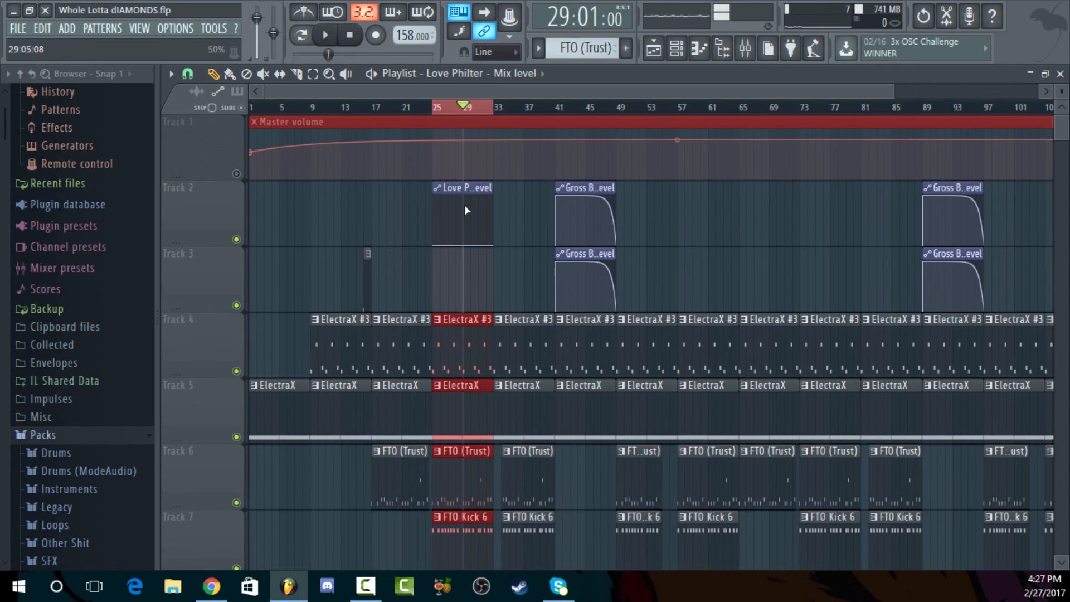
Shape the Love Philter mix level clip to start at full level, hold high, and curve down to zero at bar 33
drag(437, 218, 460, 161)
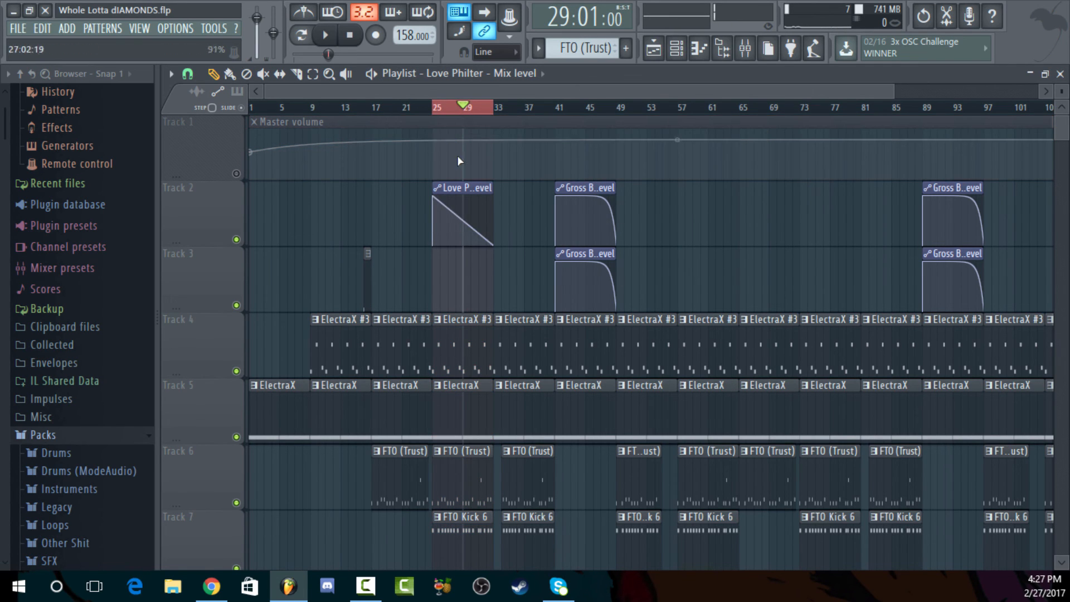
drag(462, 218, 462, 183)
drag(504, 113, 435, 109)
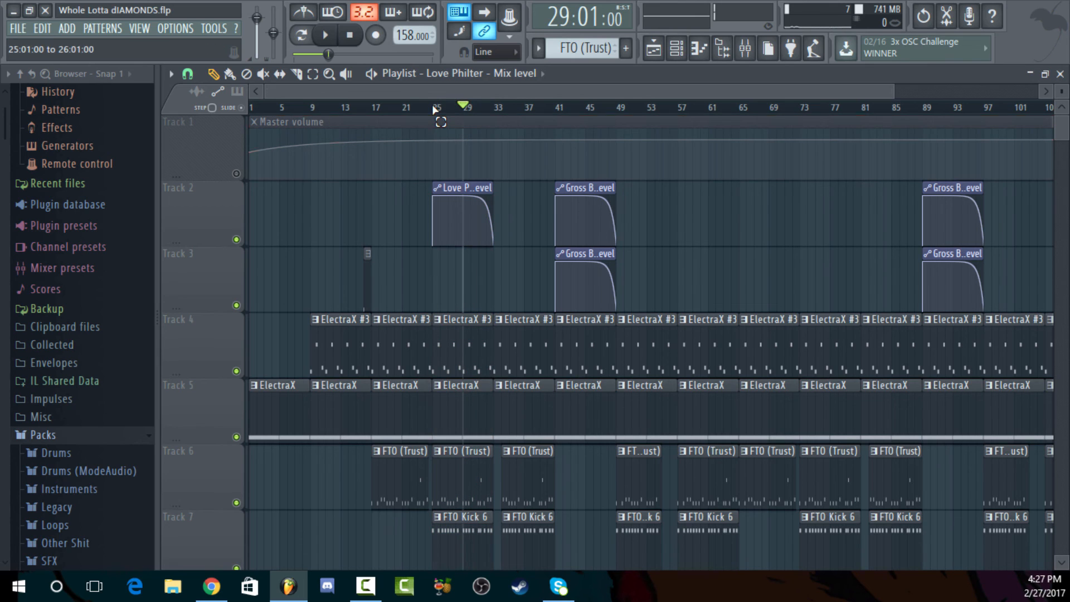
Play the song from shortly before bar 25 to bar 33 to hear the automated Love Philter section
click(388, 109)
key(space)
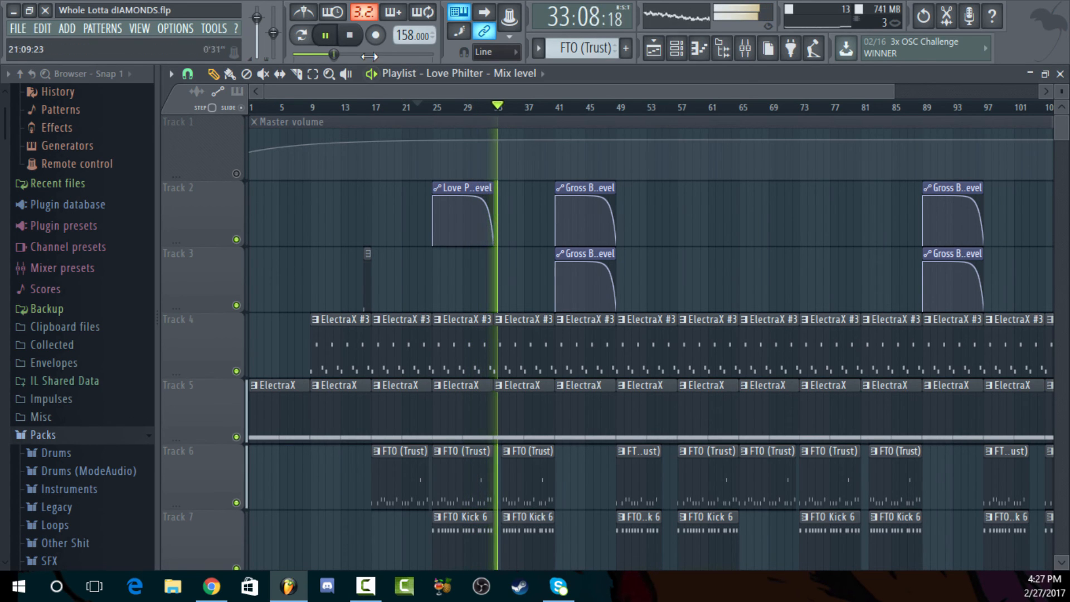
key(space)
Delete the Love Philter clip, undo the deletion, and flatten its curve by lowering the start point to 0%
right_click(472, 186)
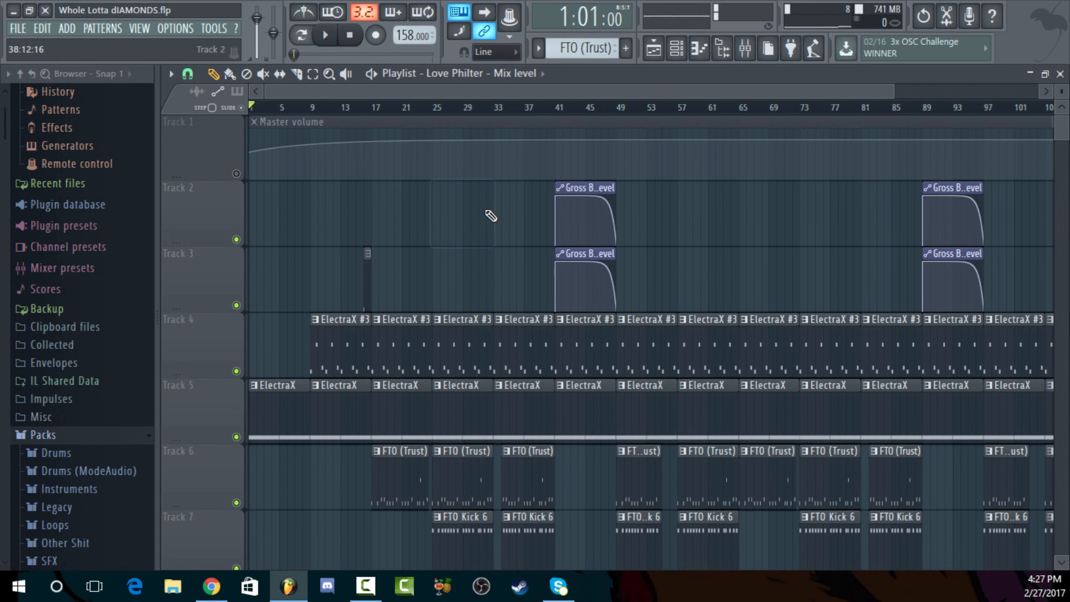
key(ctrl+z)
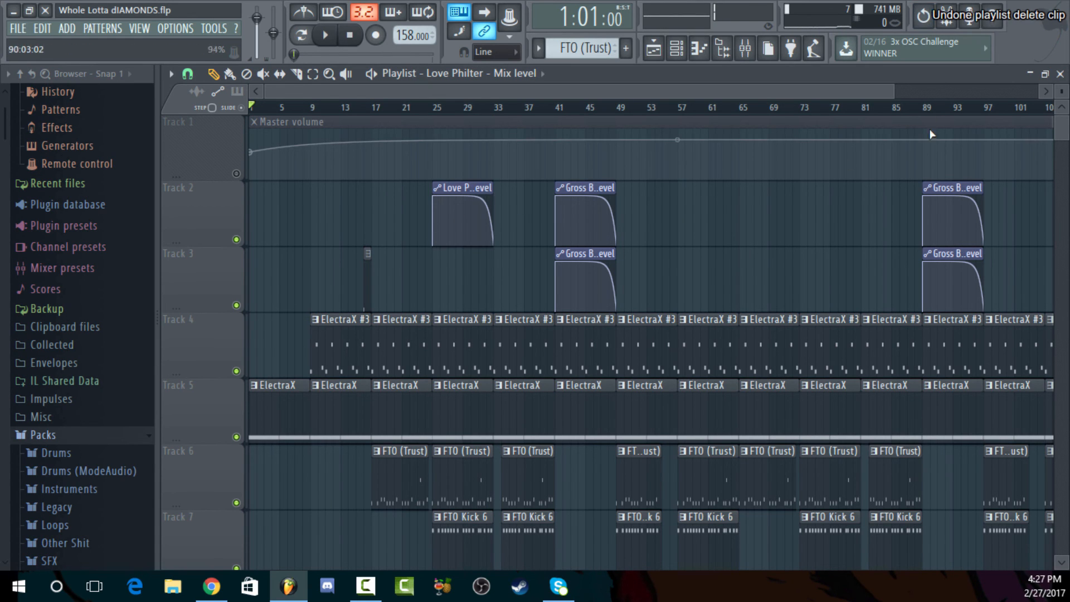
drag(897, 92, 491, 99)
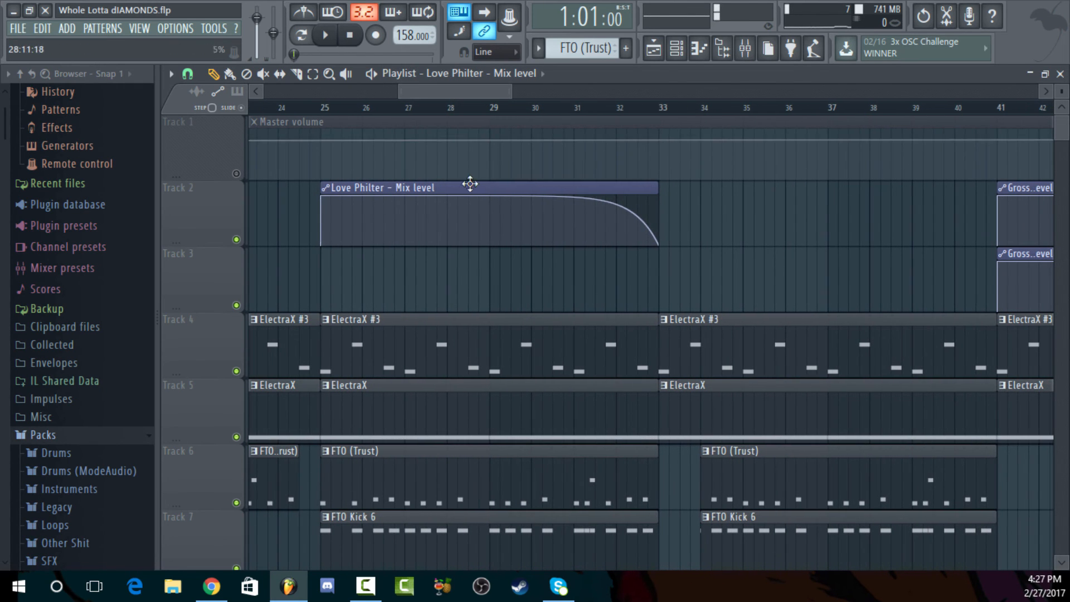
drag(331, 199, 323, 346)
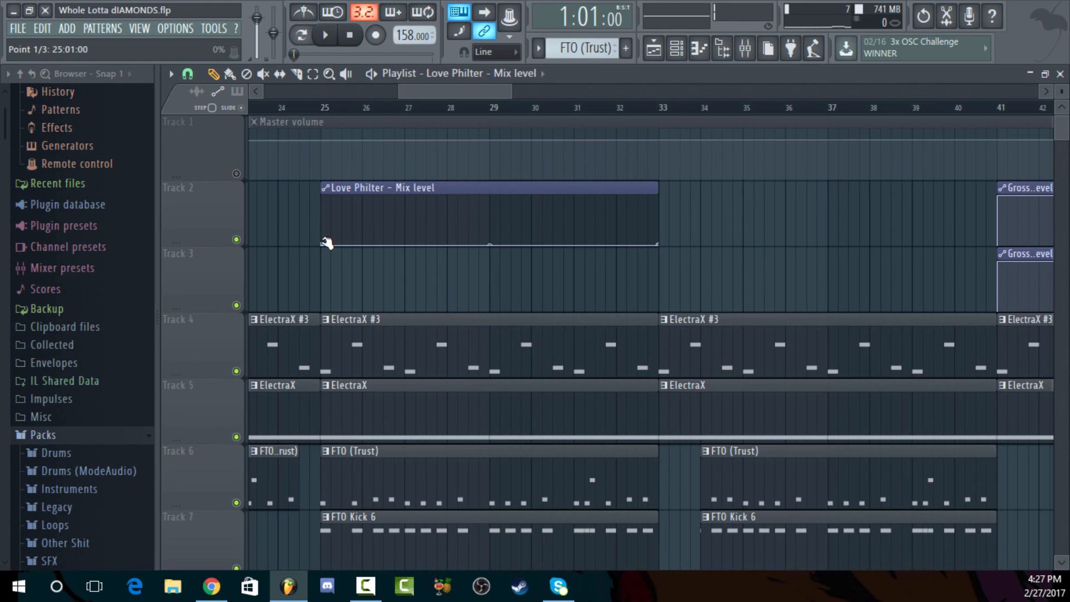
Replace the Love Philter clip with a new automation clip for the effect's mix level over bars 25 to 33
right_click(435, 186)
drag(327, 109, 661, 117)
click(743, 56)
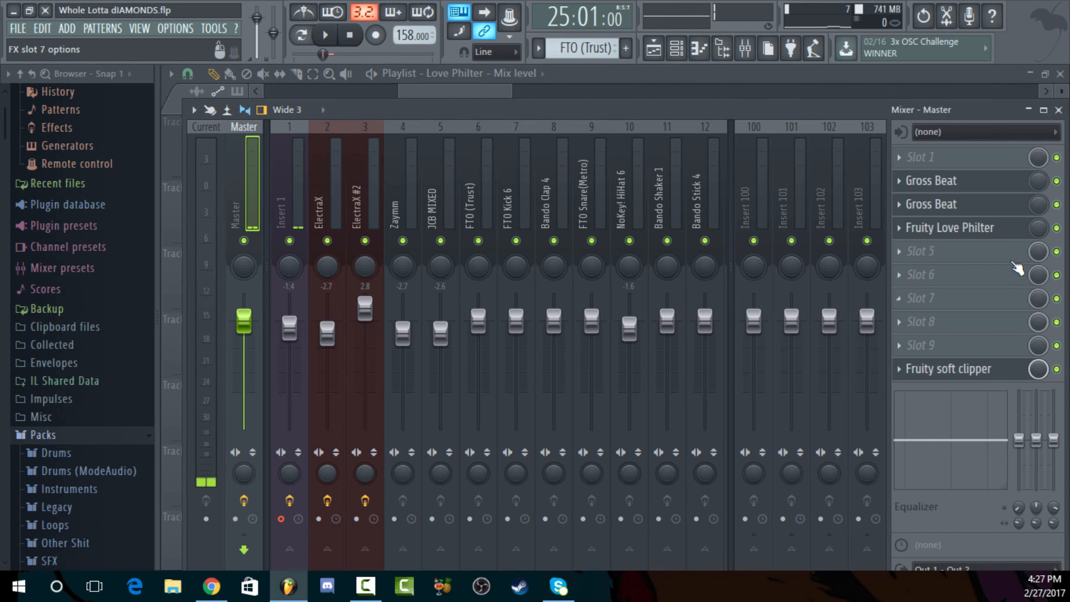
right_click(1042, 230)
click(1028, 326)
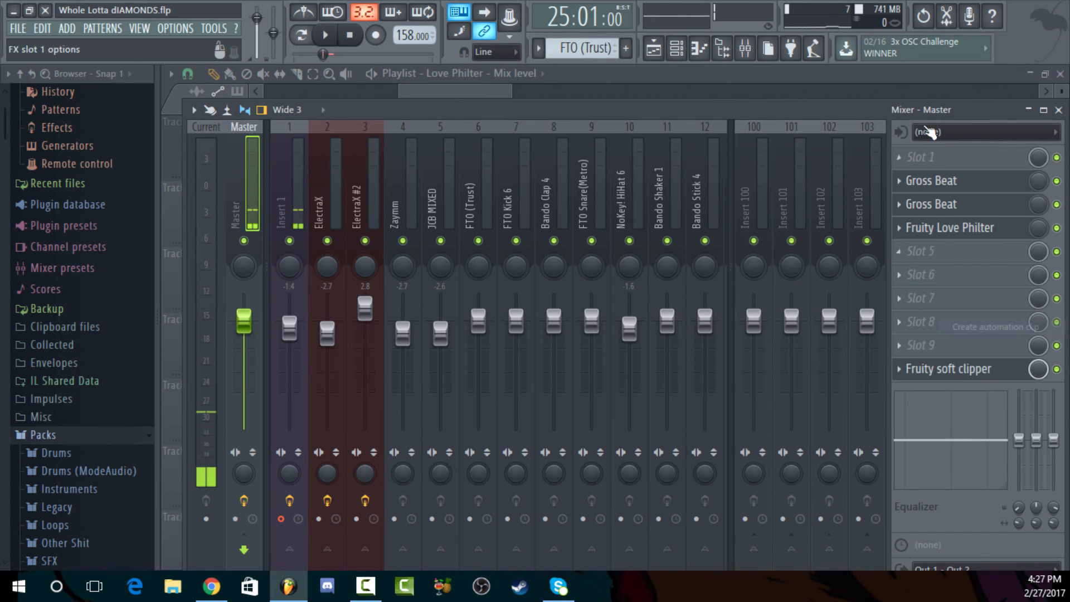
click(895, 71)
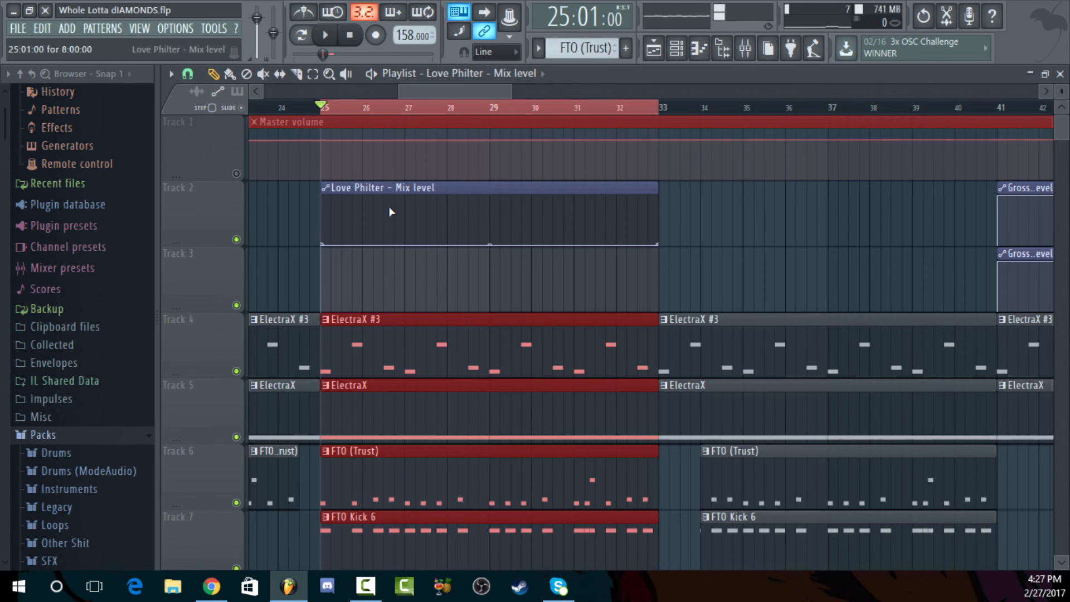
Raise the new clip's start point to full level and bend its curve to stay high before dropping near bar 33
click(322, 202)
drag(324, 206, 325, 137)
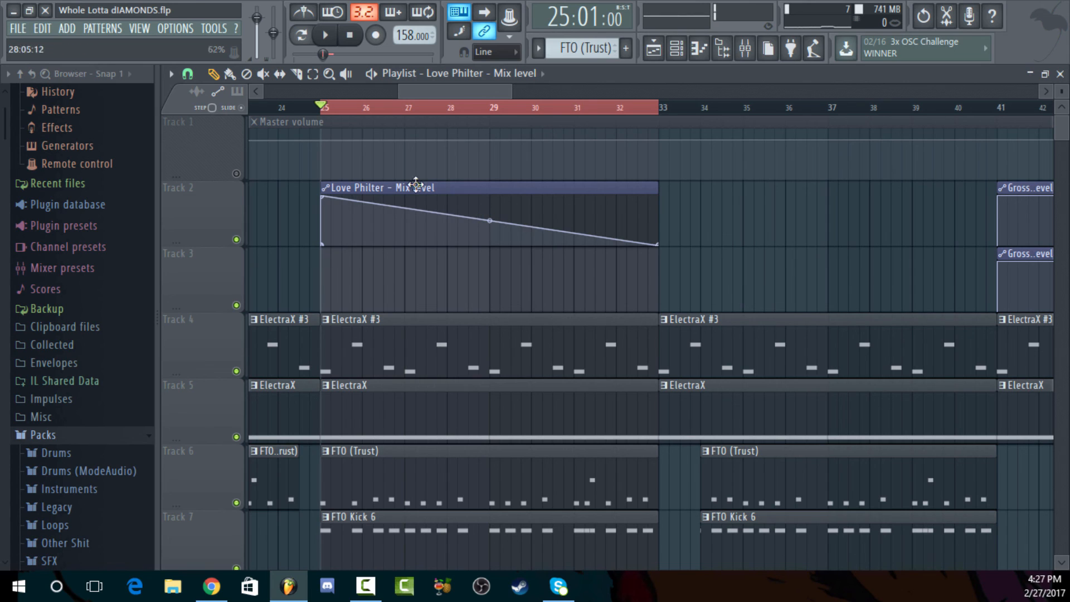
click(282, 109)
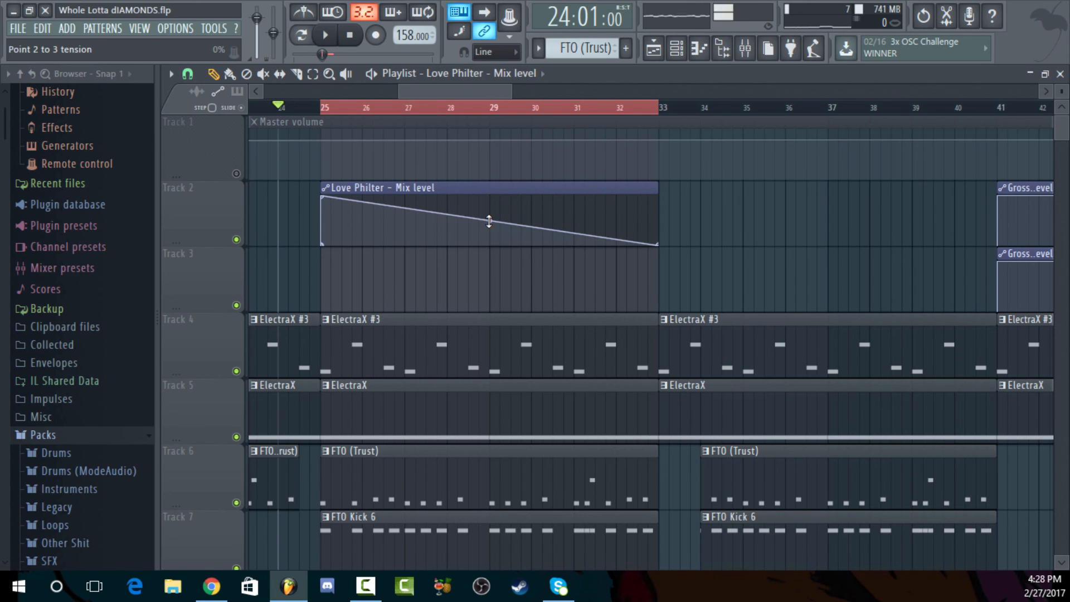
drag(489, 222, 490, 196)
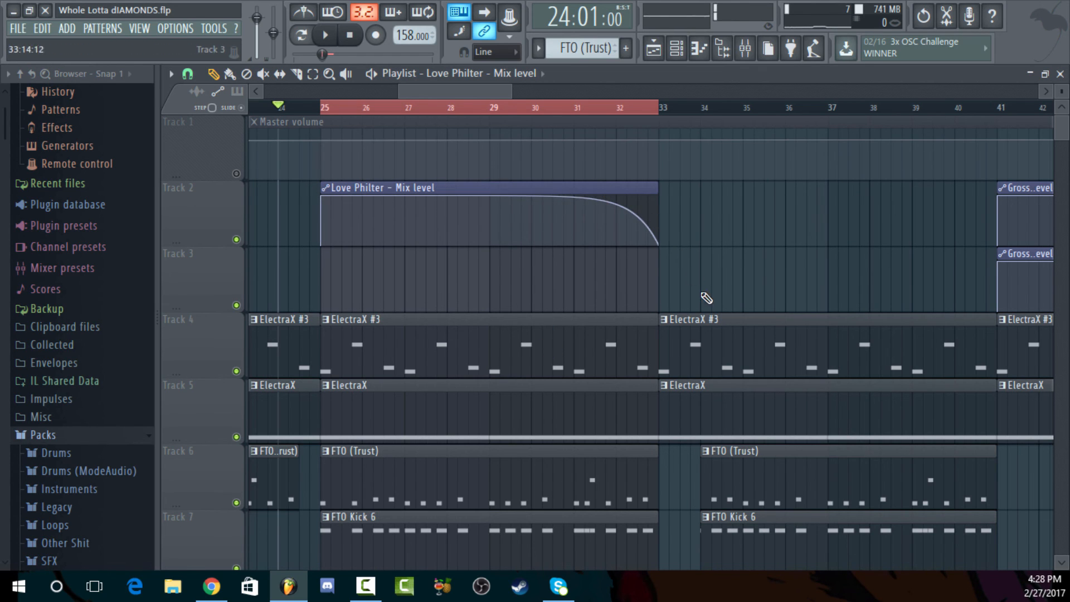
drag(659, 109, 319, 108)
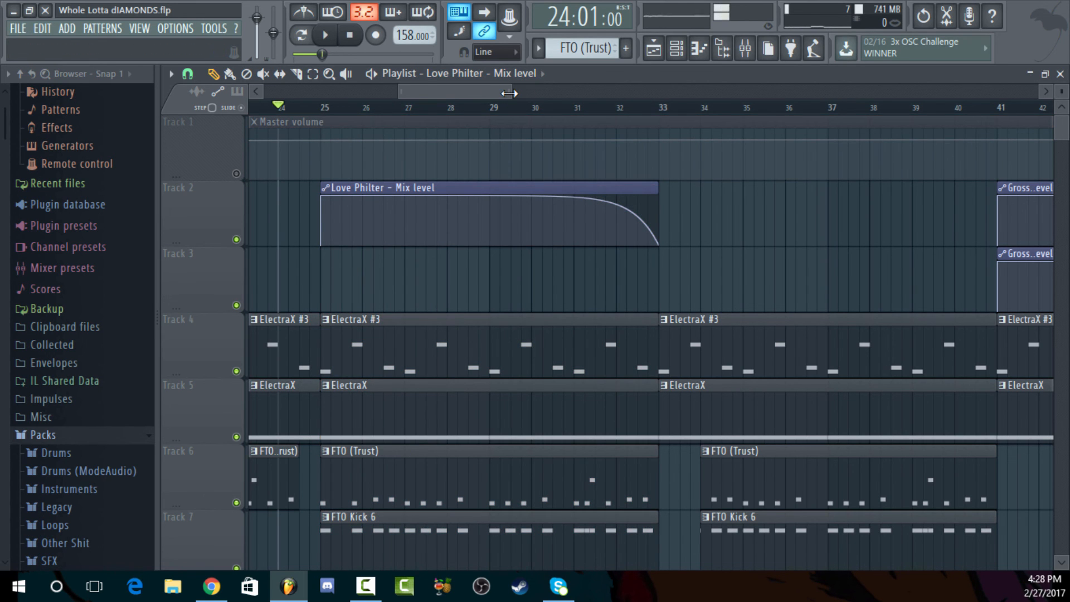
Move the Love Philter automation clip to bar 1 and add an FTO (Trust) clip at bar 1 on Track 6
drag(509, 94, 939, 92)
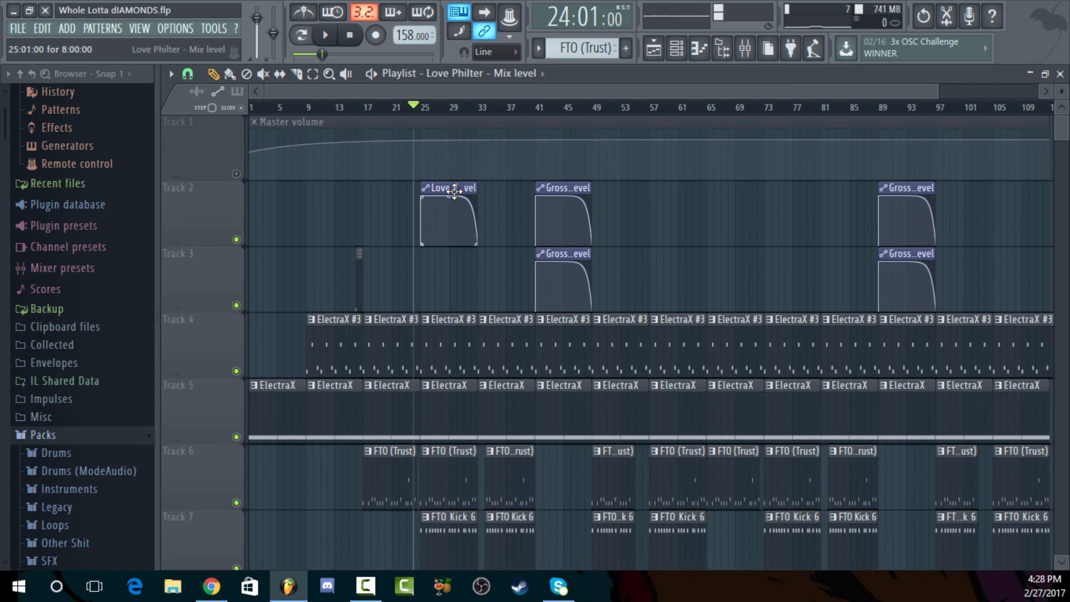
drag(455, 193, 115, 191)
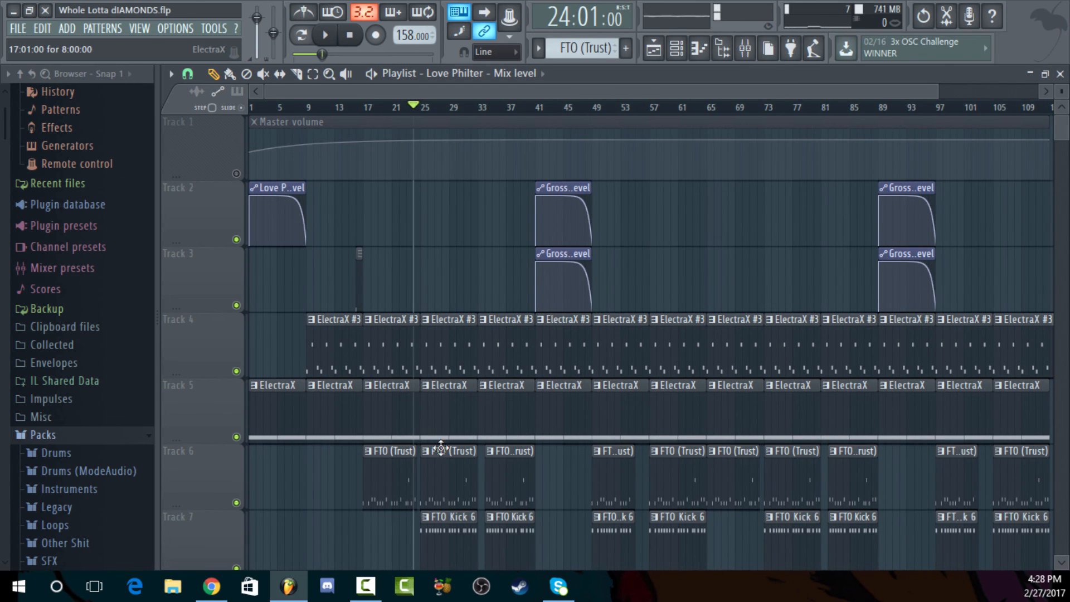
click(254, 465)
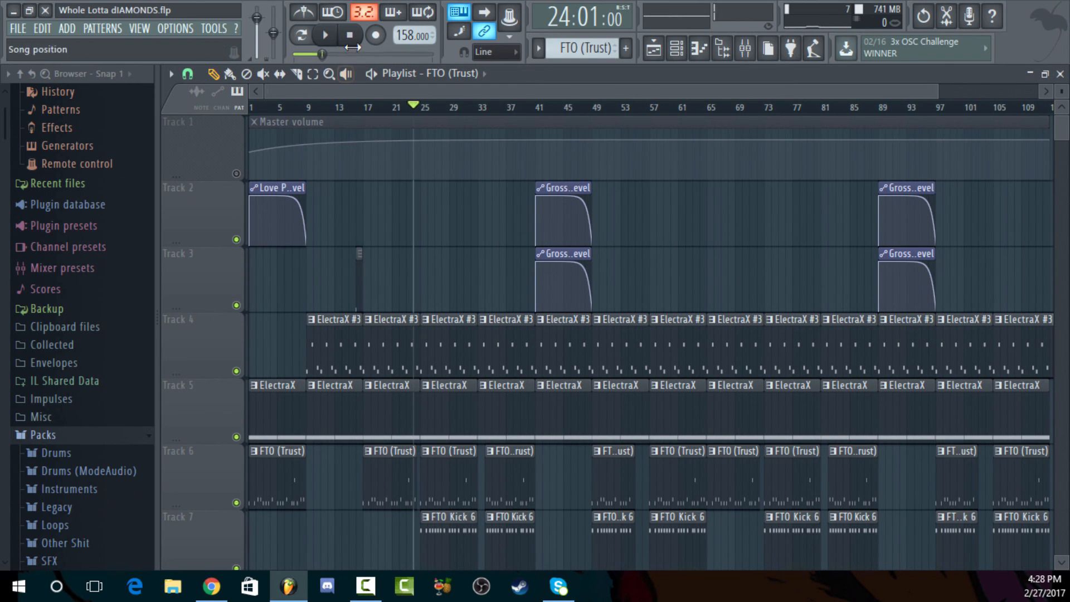
Play the song from bar 1 to hear the filtered intro, reducing the playlist track height to show all tracks
click(325, 35)
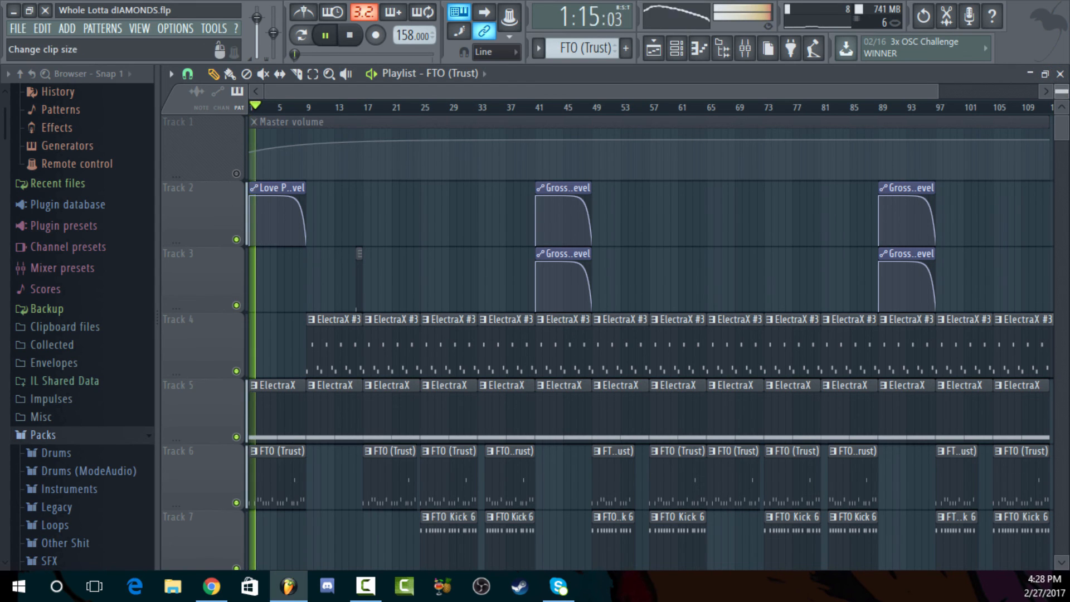
drag(1062, 92, 1062, 125)
key(space)
right_click(299, 209)
key(space)
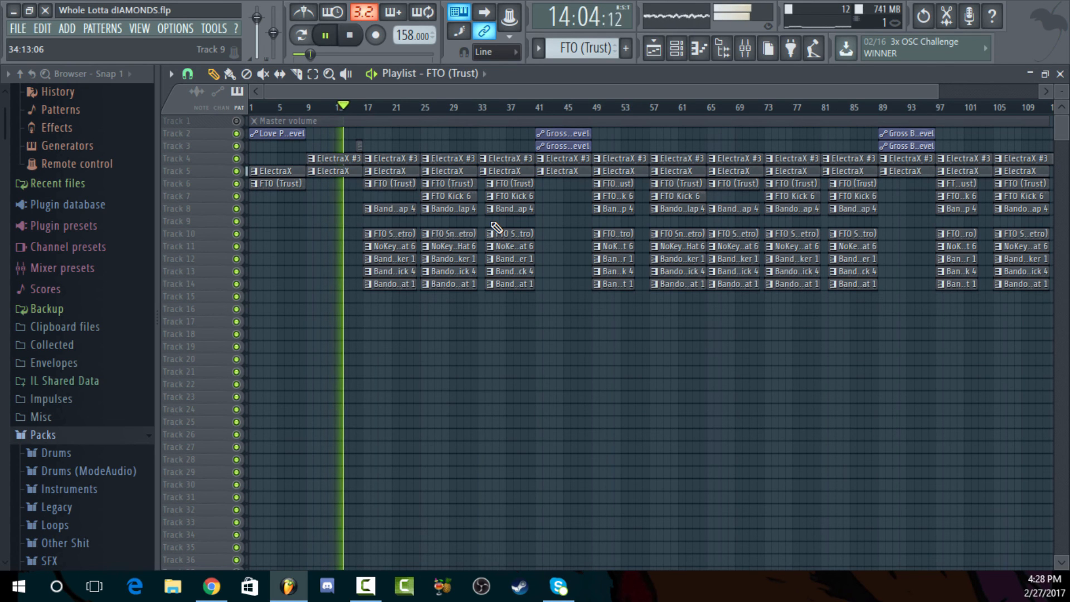
key(space)
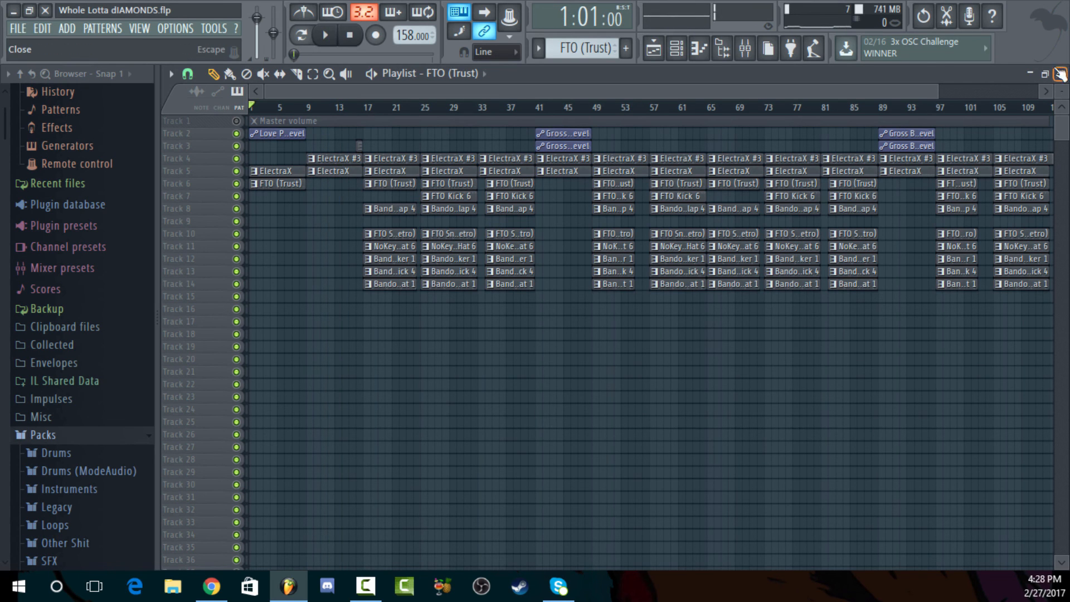
Show the mixer, close the playlist and piano roll, and reposition the channel rack beside the Master effect slots
key(F9)
key(F7)
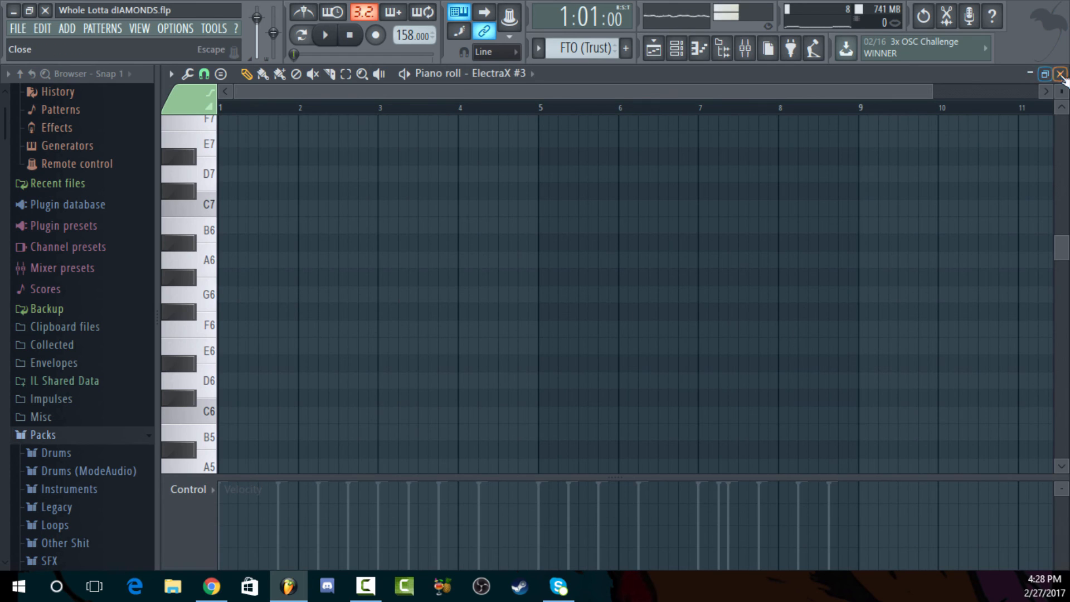
click(1060, 74)
click(595, 84)
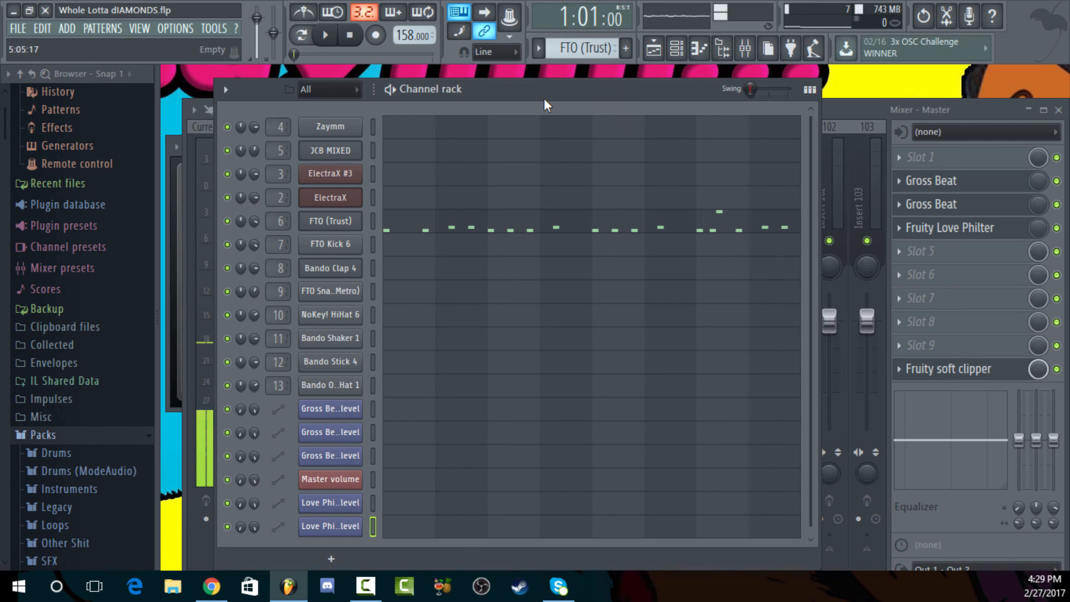
drag(574, 88, 544, 85)
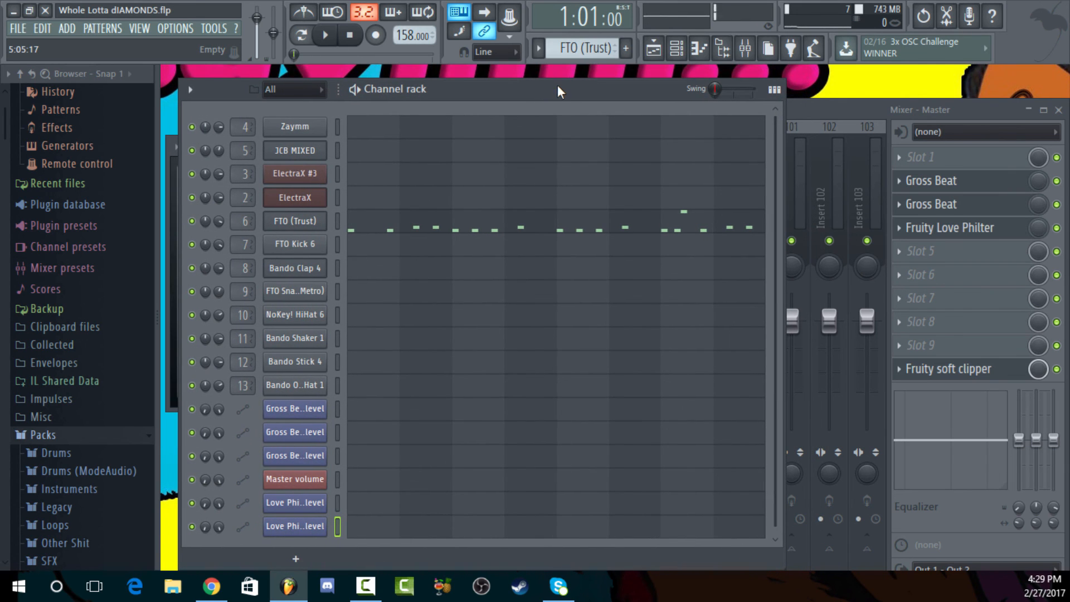